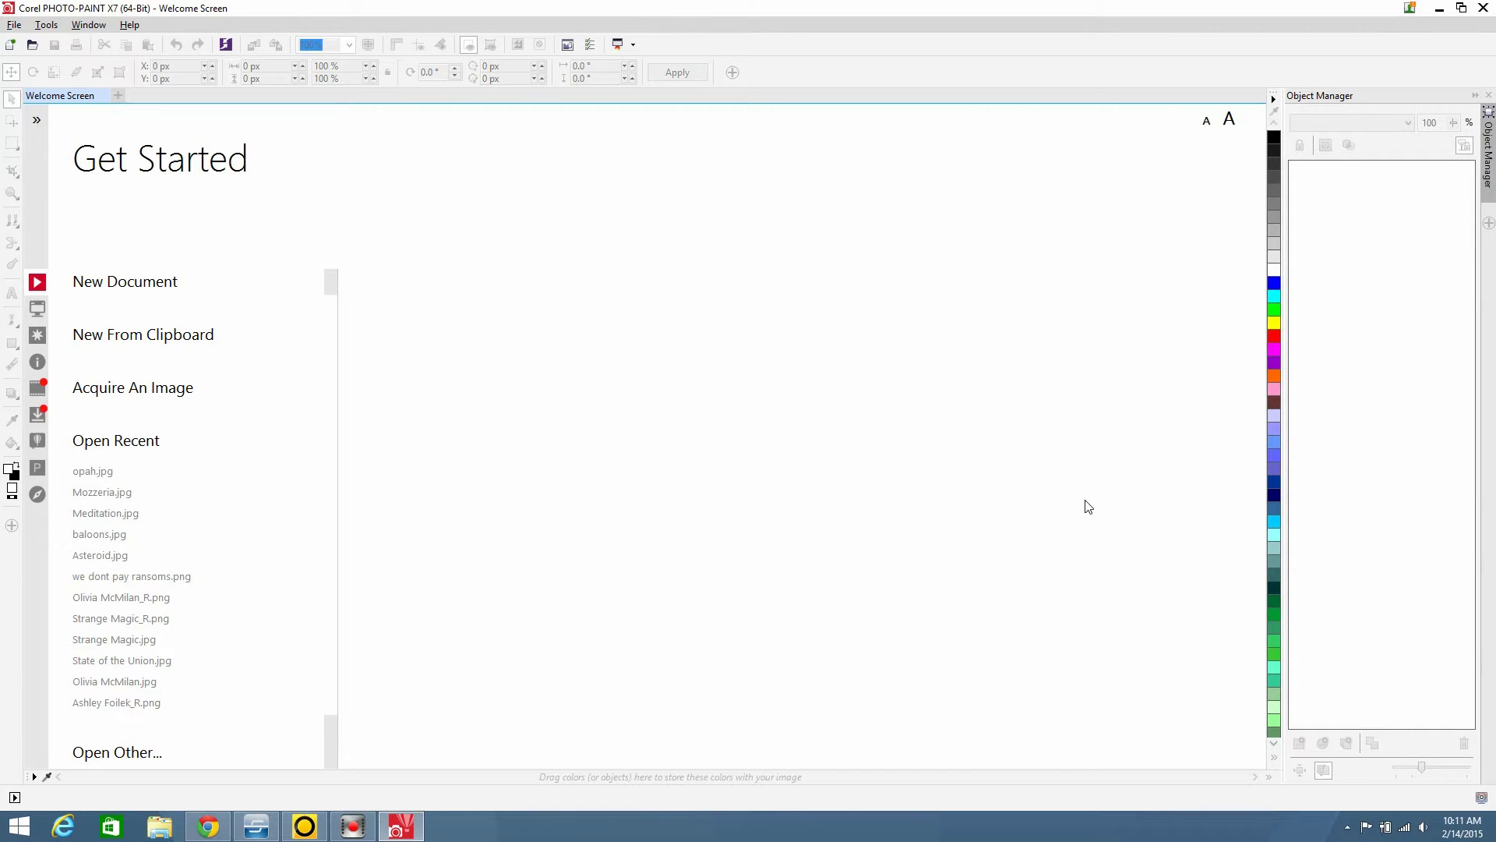
Open the babygoat images 2-13 folder and select all five illustrations
left_click(1439, 11)
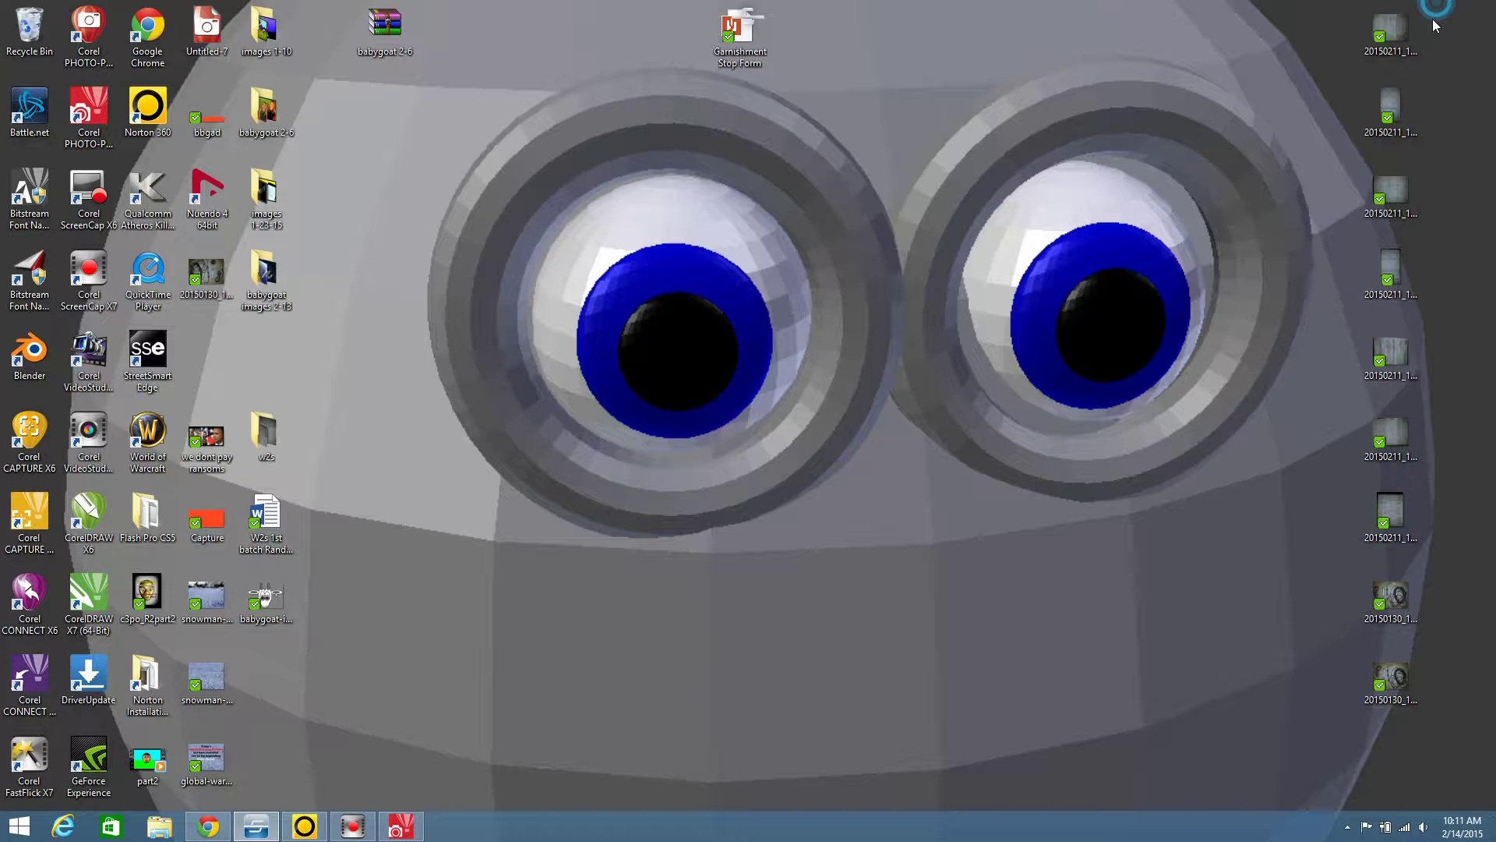
double_click(266, 274)
mouse_move(1264, 265)
left_mouse_down()
mouse_move(692, 211)
mouse_move(655, 537)
mouse_move(427, 833)
mouse_move(604, 516)
mouse_move(602, 546)
left_mouse_up()
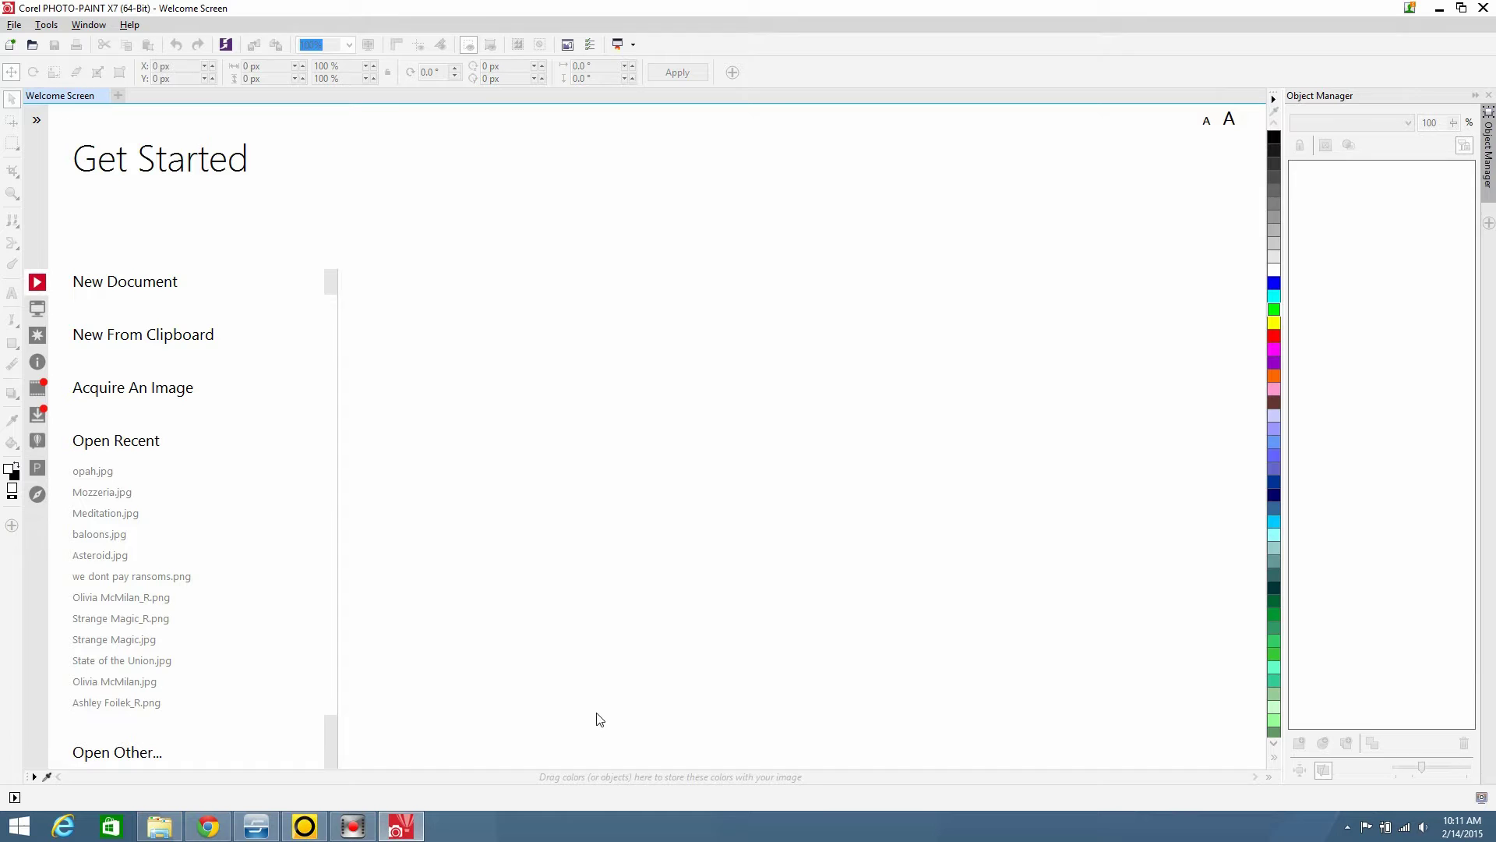
Create a new 1024×768 blank image and drop the five illustrations into it as objects
left_click(117, 96)
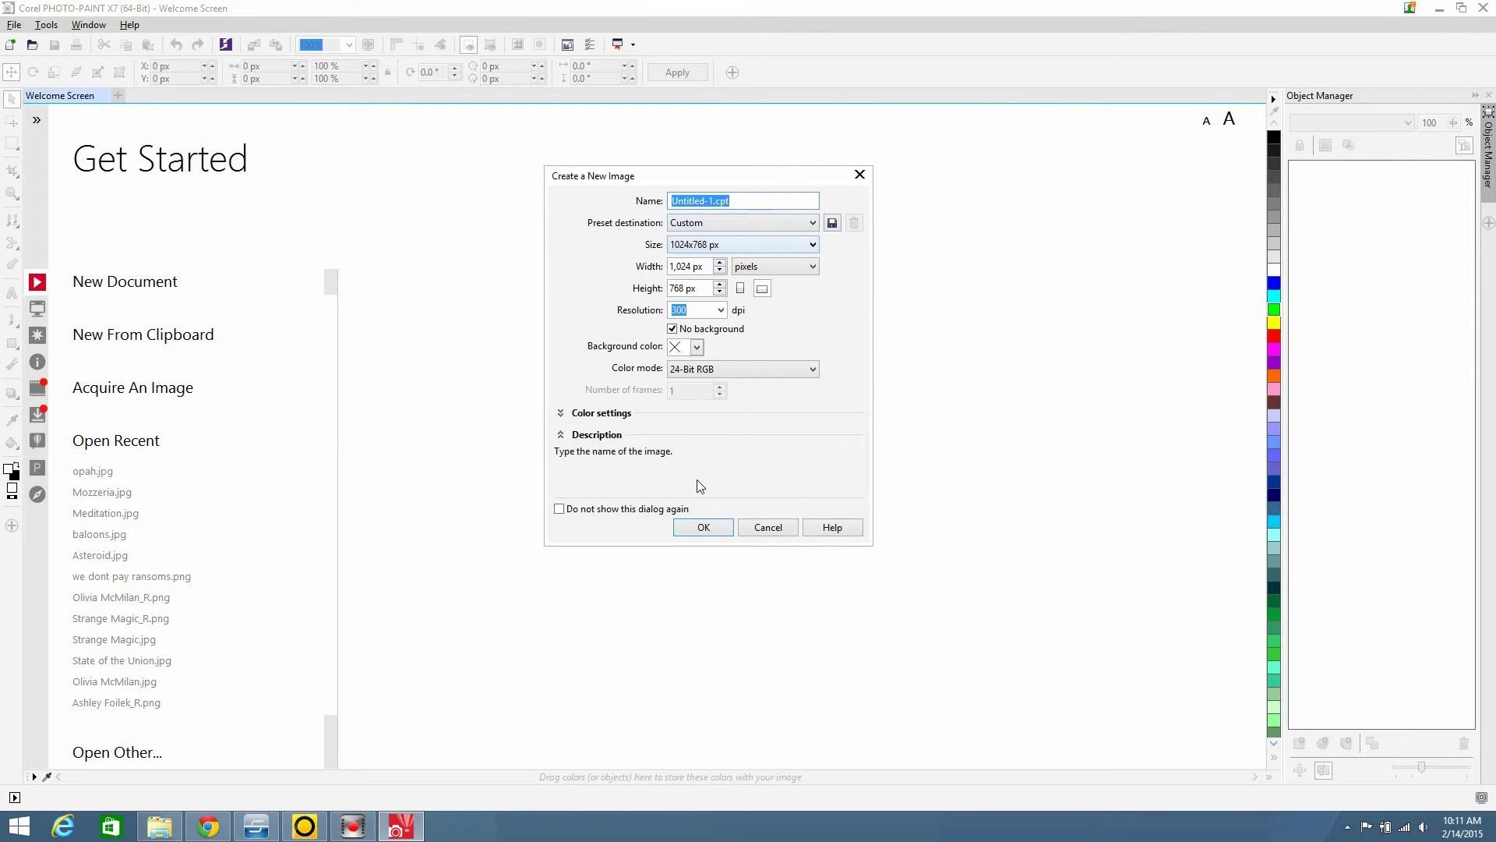
left_click(706, 525)
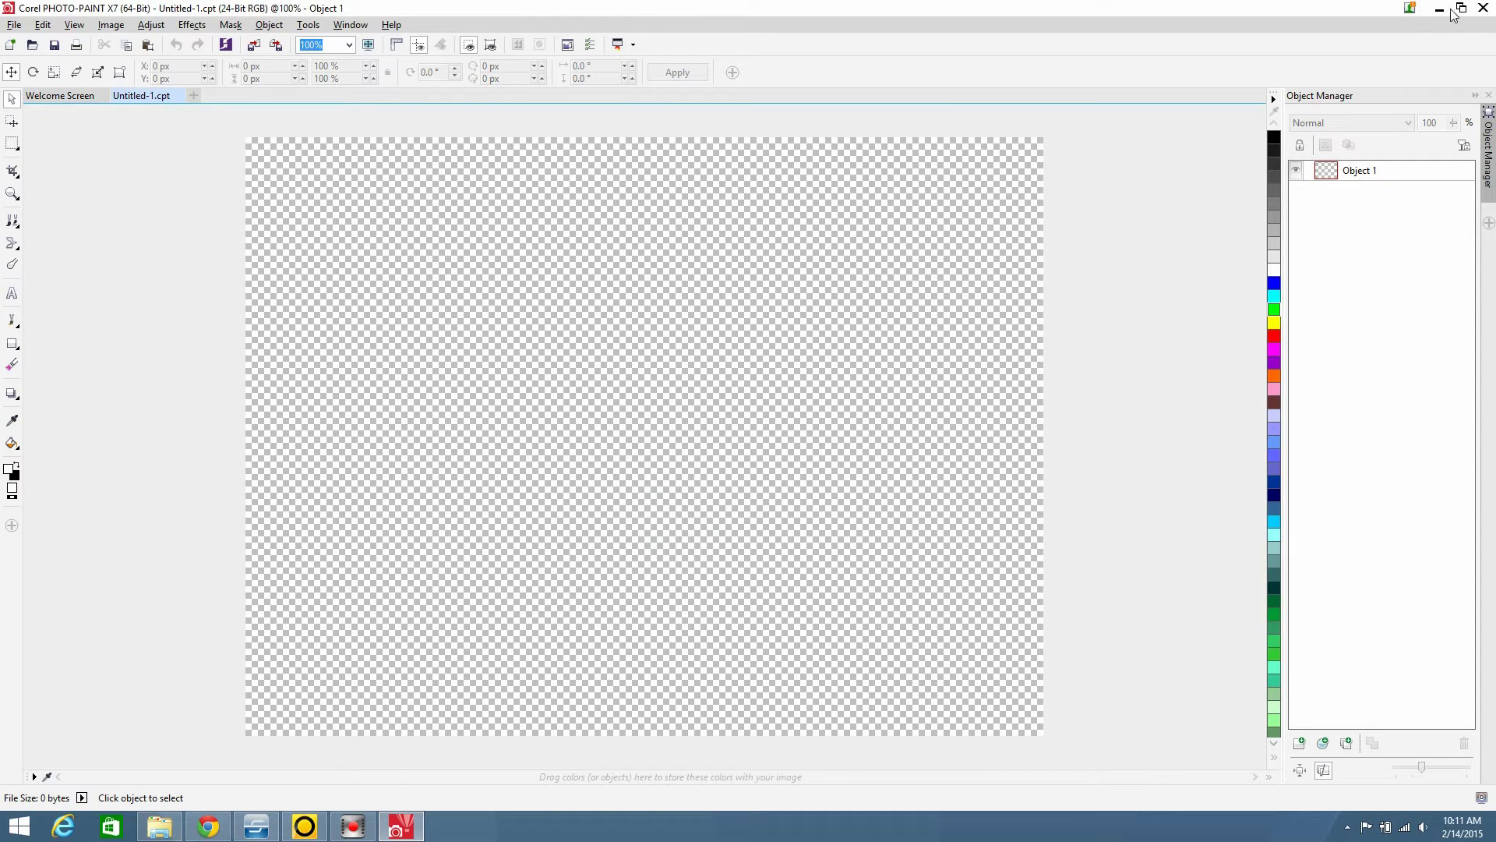
left_click(1439, 9)
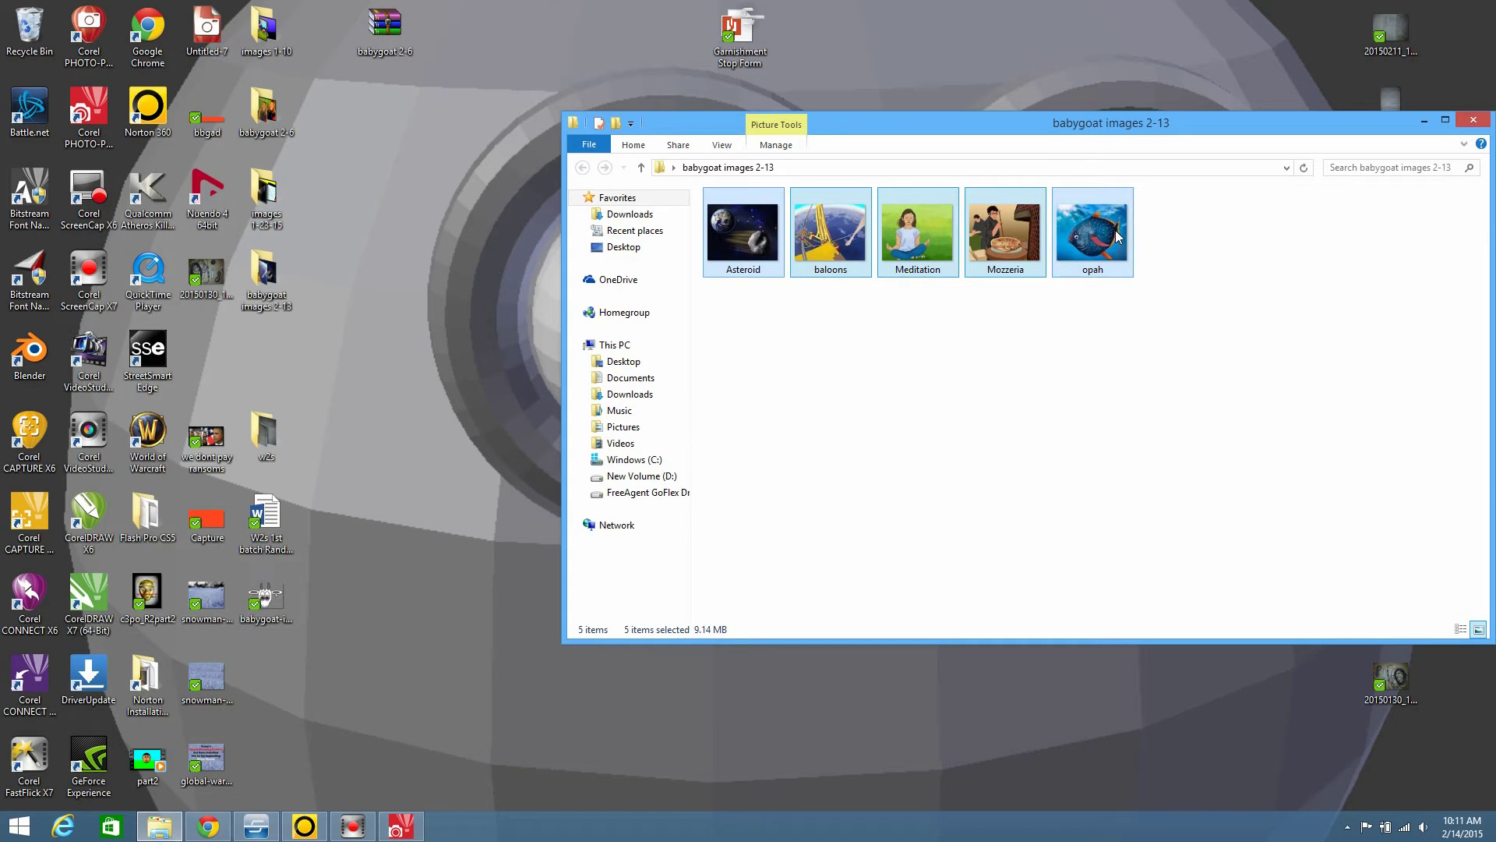
mouse_move(1117, 237)
left_mouse_down()
mouse_move(260, 709)
mouse_move(406, 835)
mouse_move(658, 360)
left_mouse_up()
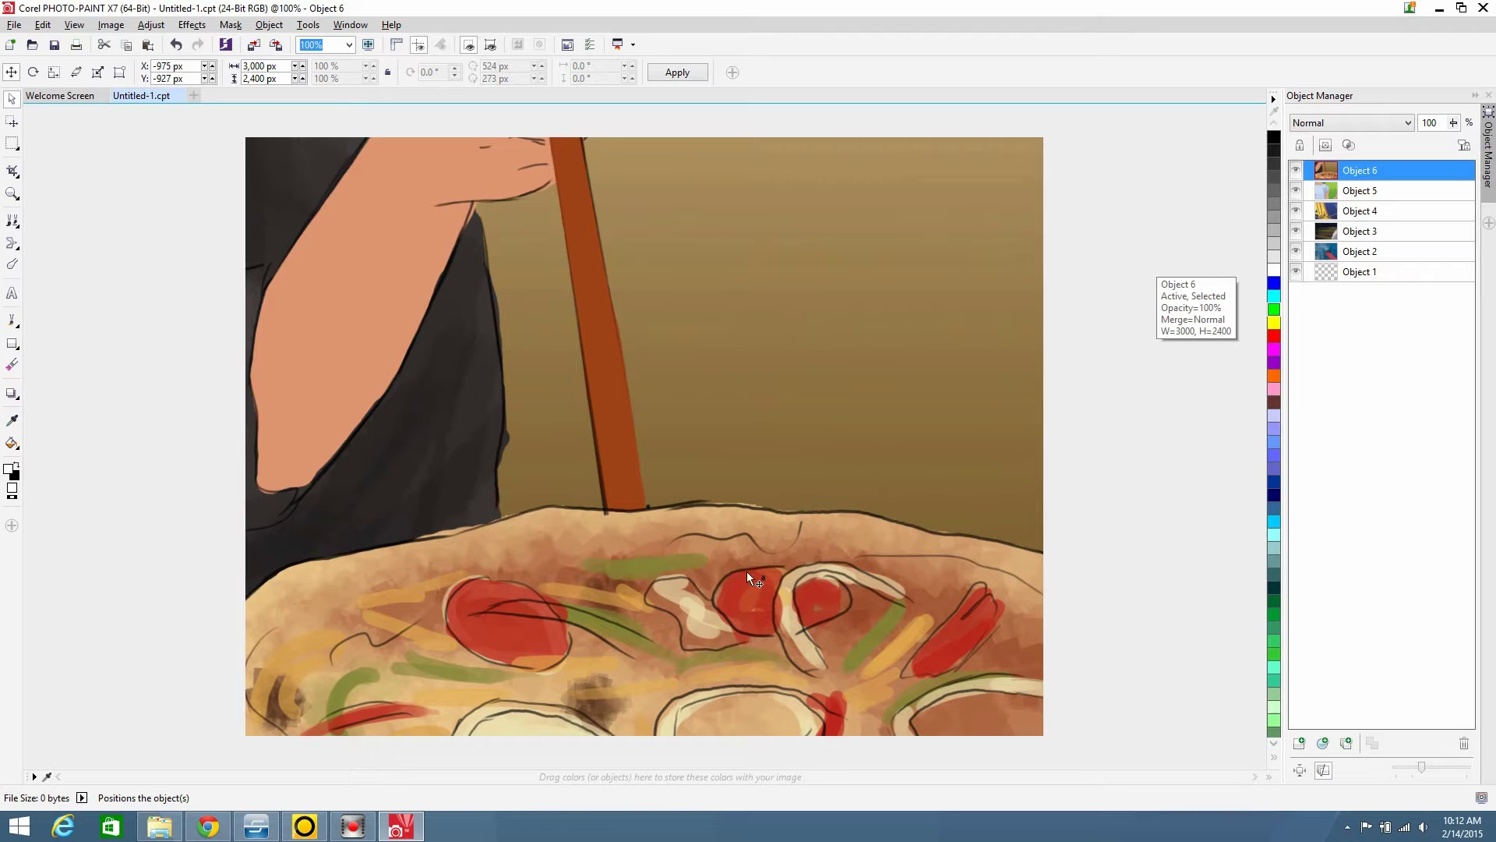
Drag the pizza and green scene objects aside on the canvas
left_click_drag(651, 326, 390, 501)
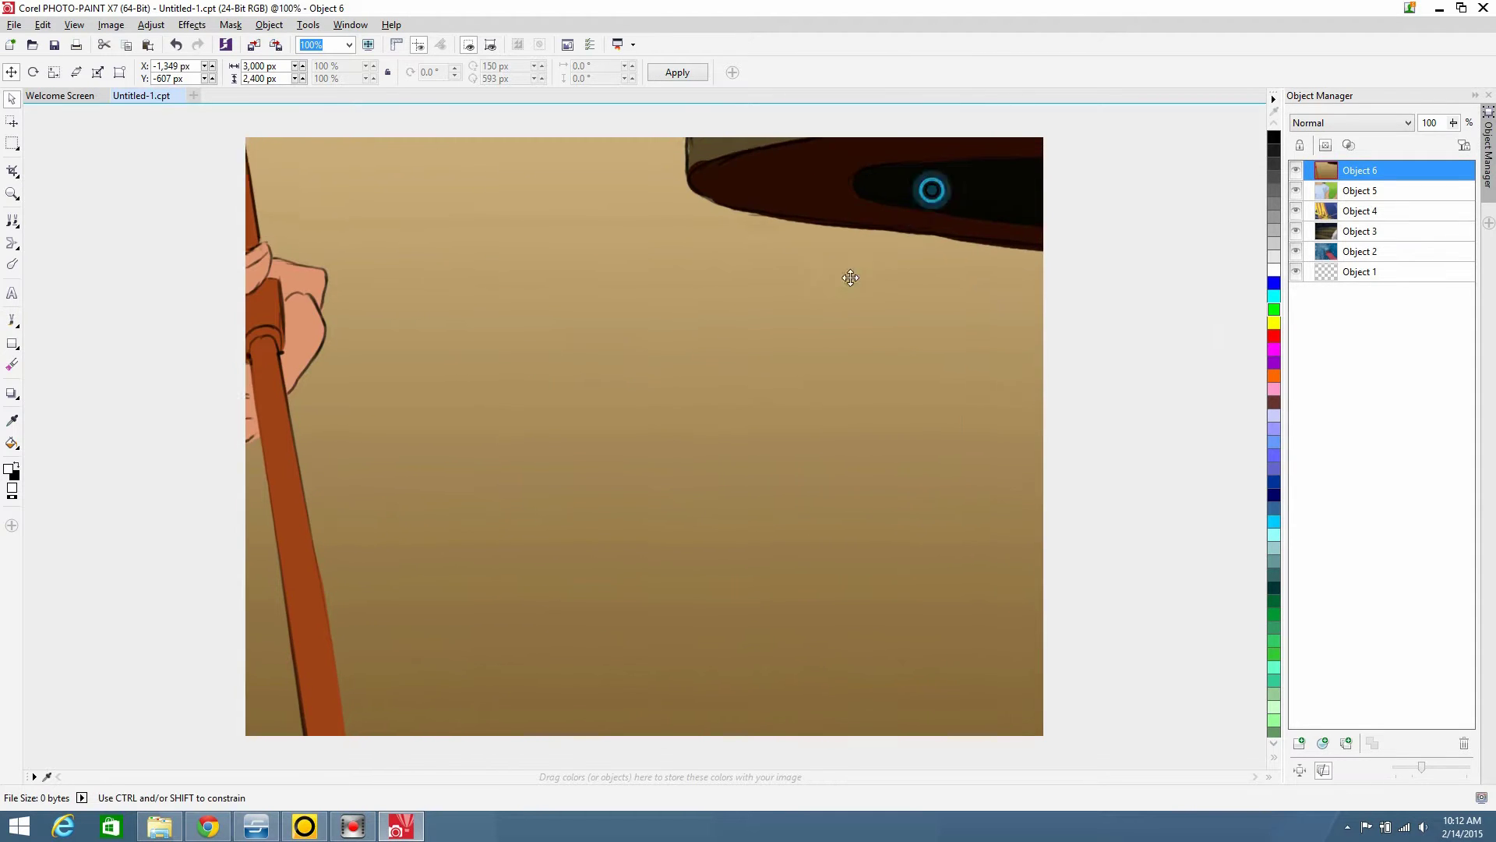
left_click_drag(849, 274, 328, 803)
left_click_drag(876, 385, 438, 686)
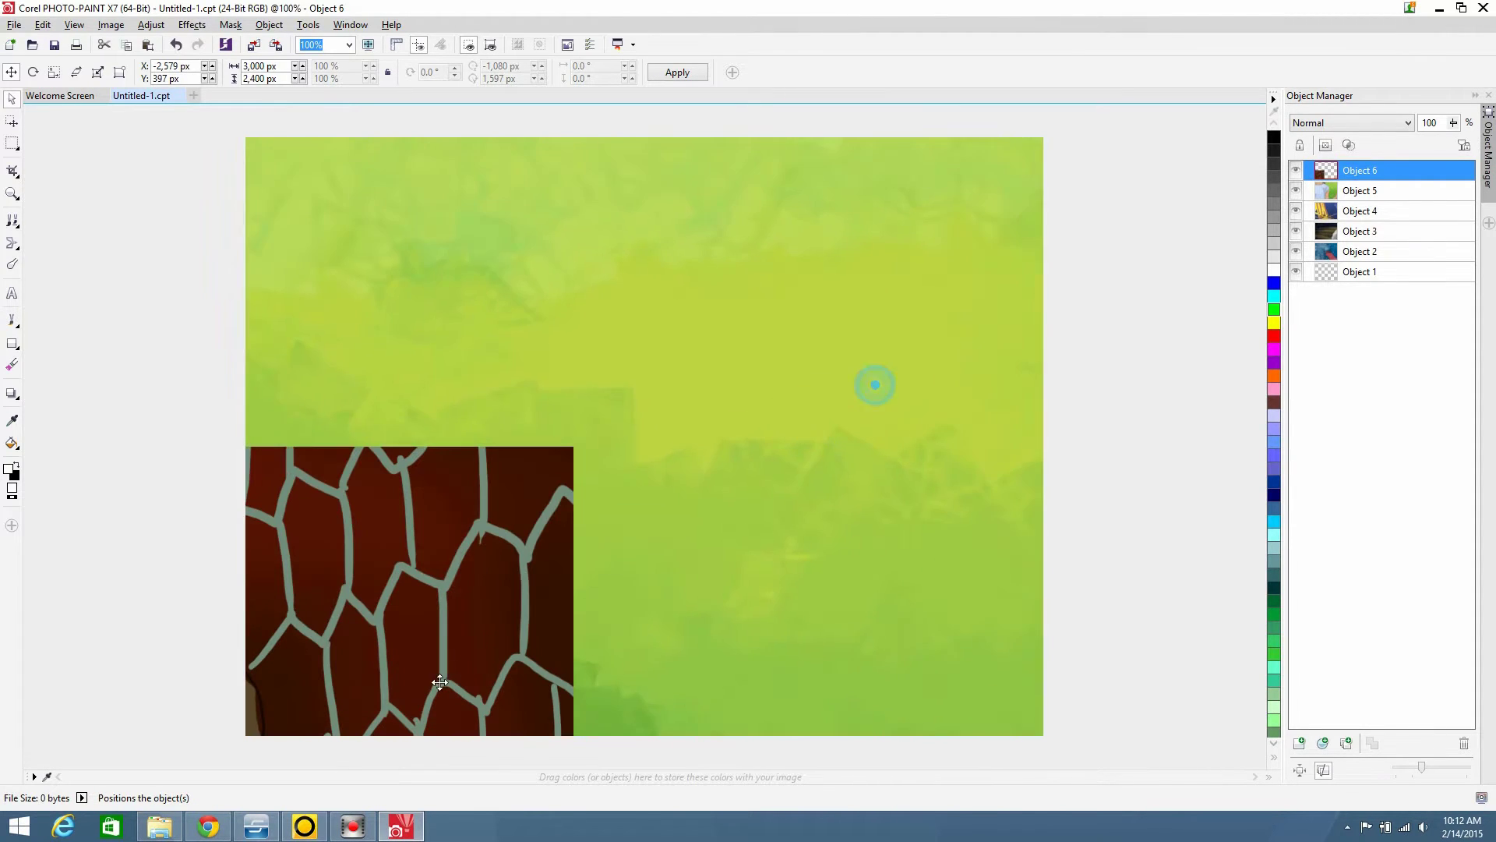
left_click_drag(876, 347, 515, 639)
left_click_drag(878, 361, 665, 664)
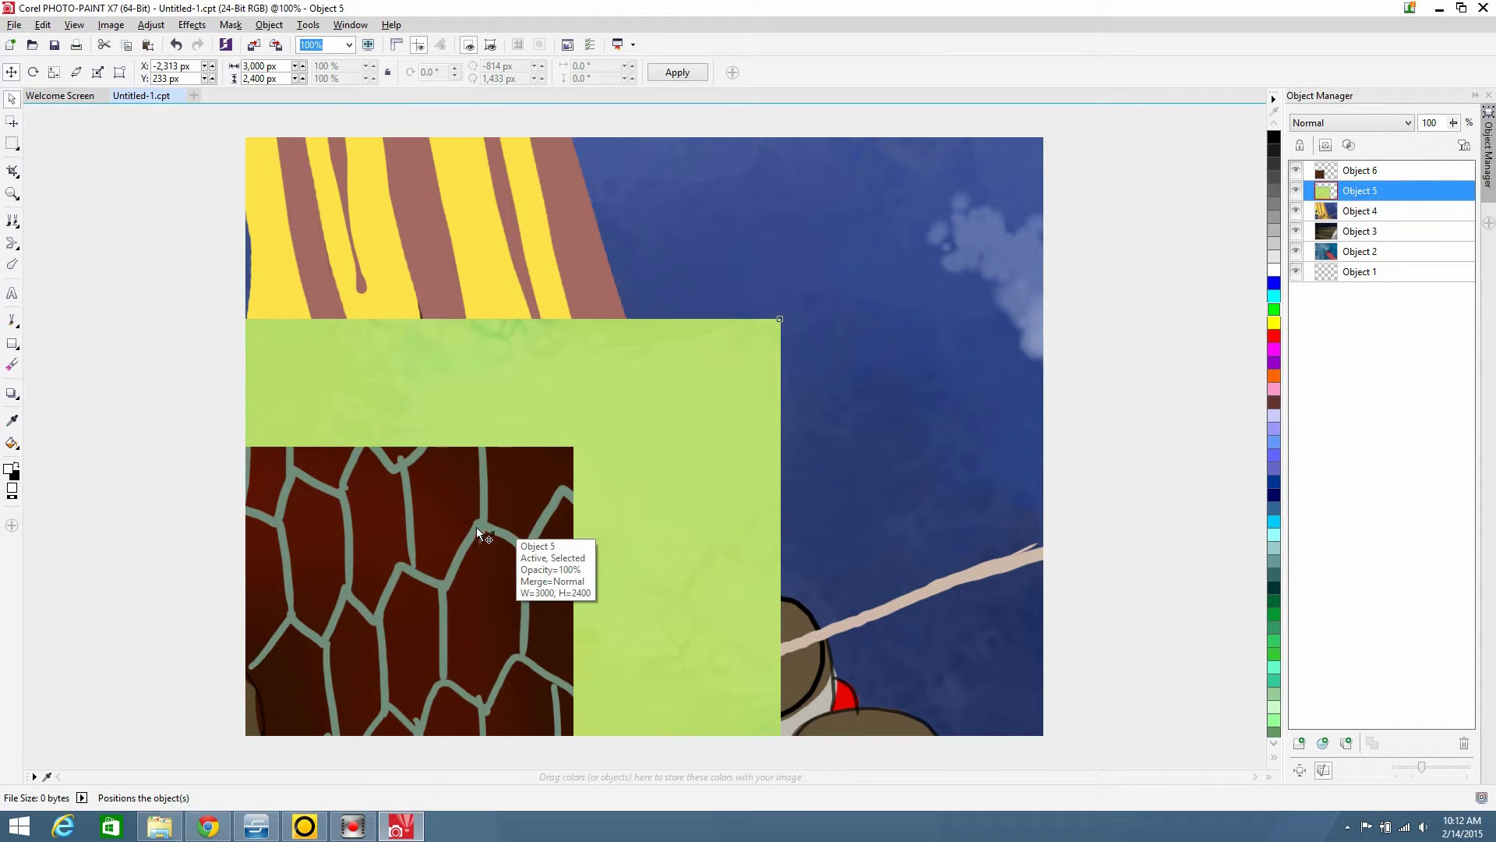
Delete the illustration objects, leaving only the transparent Object 1
key("Delete")
key("Delete")
left_click(632, 481)
key("Delete")
key("Delete")
key("Delete")
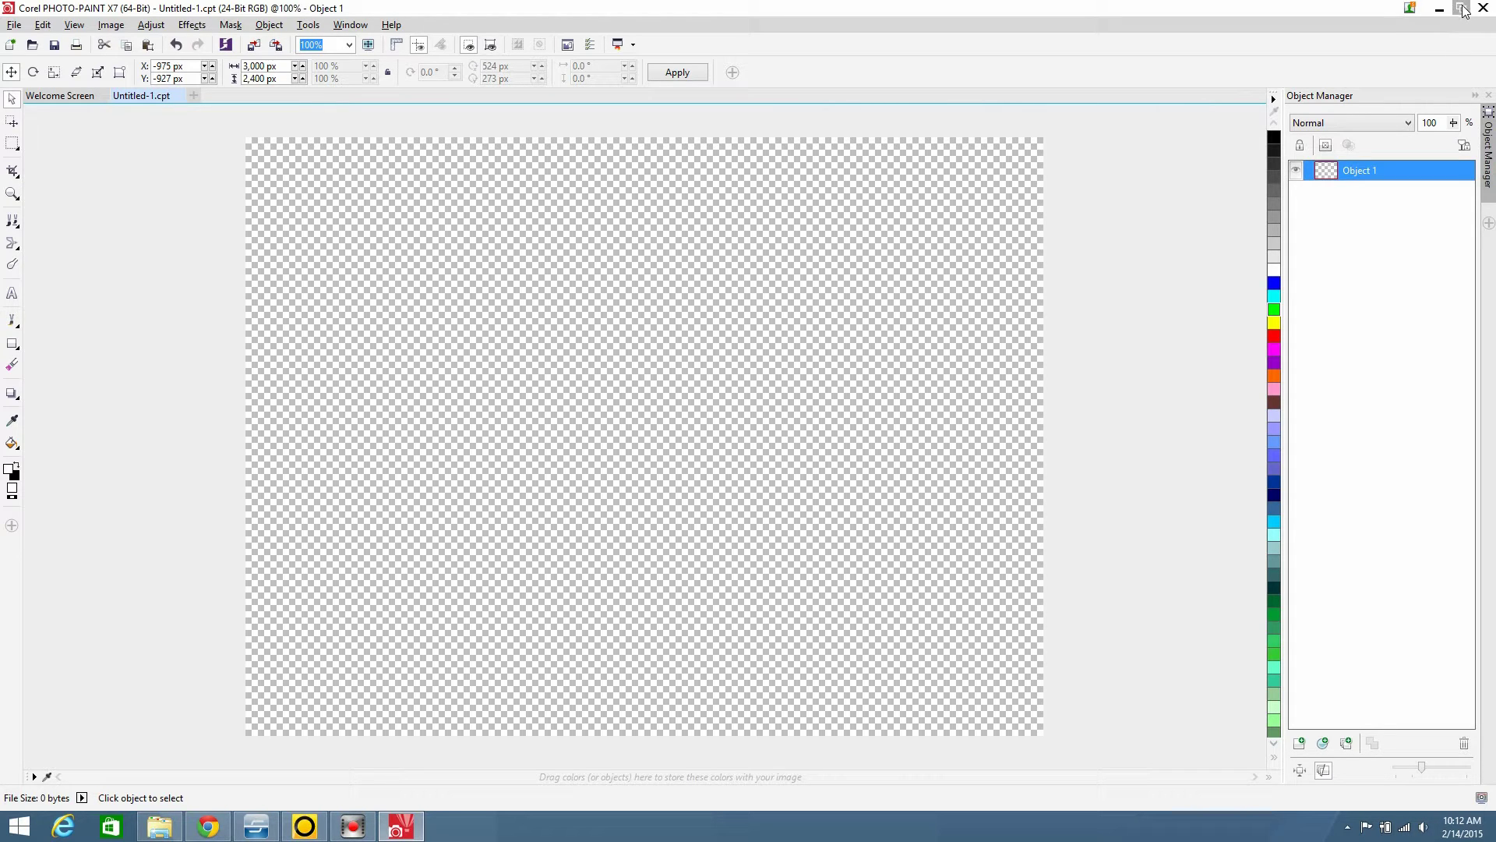
Float and redock Untitled-1, close it without saving, then close the Welcome Screen
left_click_drag(1243, 95, 1114, 225)
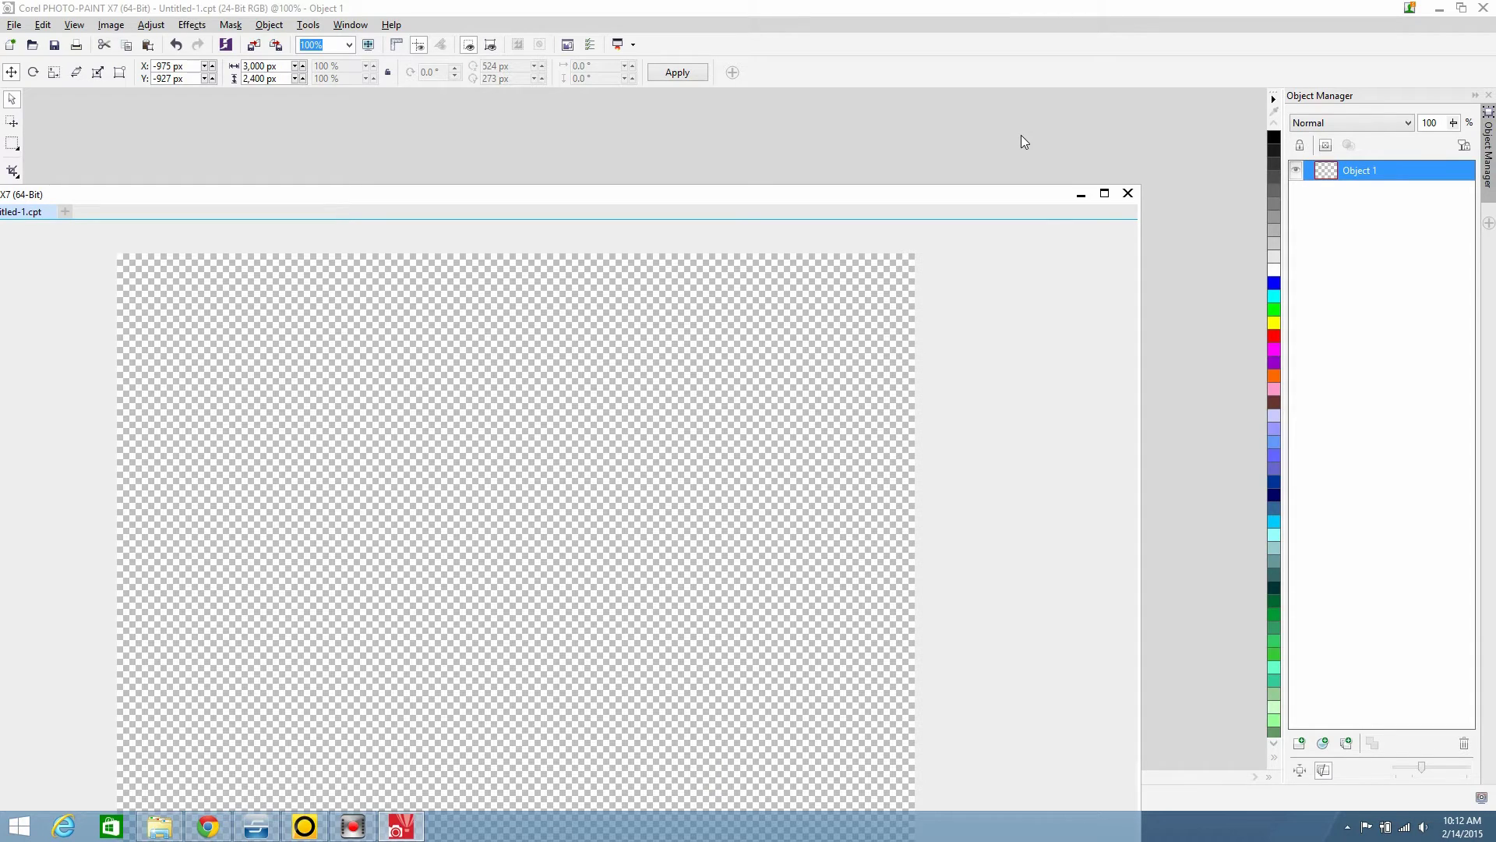
double_click(1013, 197)
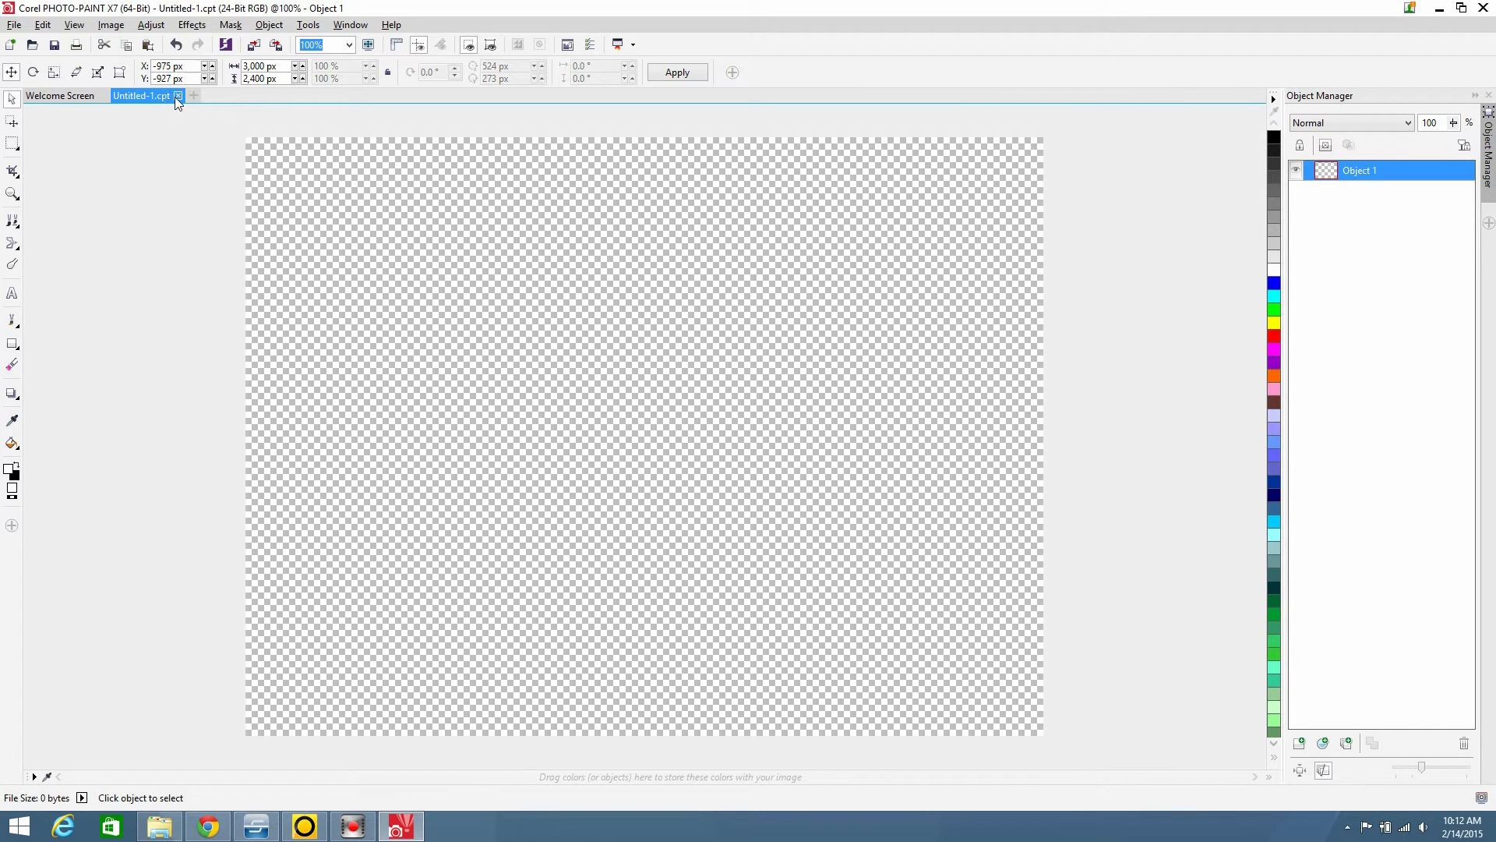
left_click(178, 96)
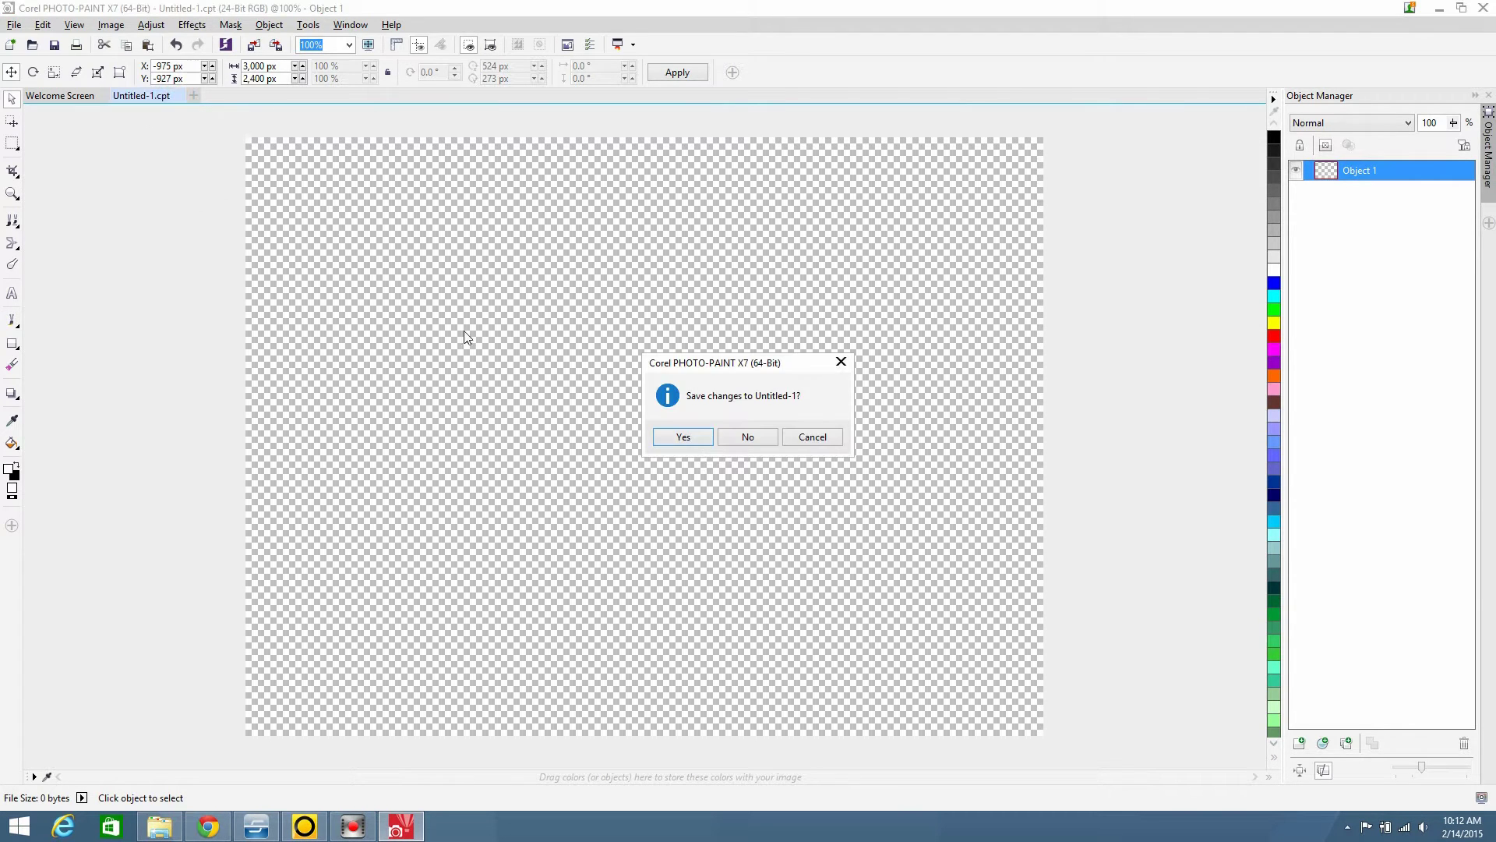
left_click(755, 437)
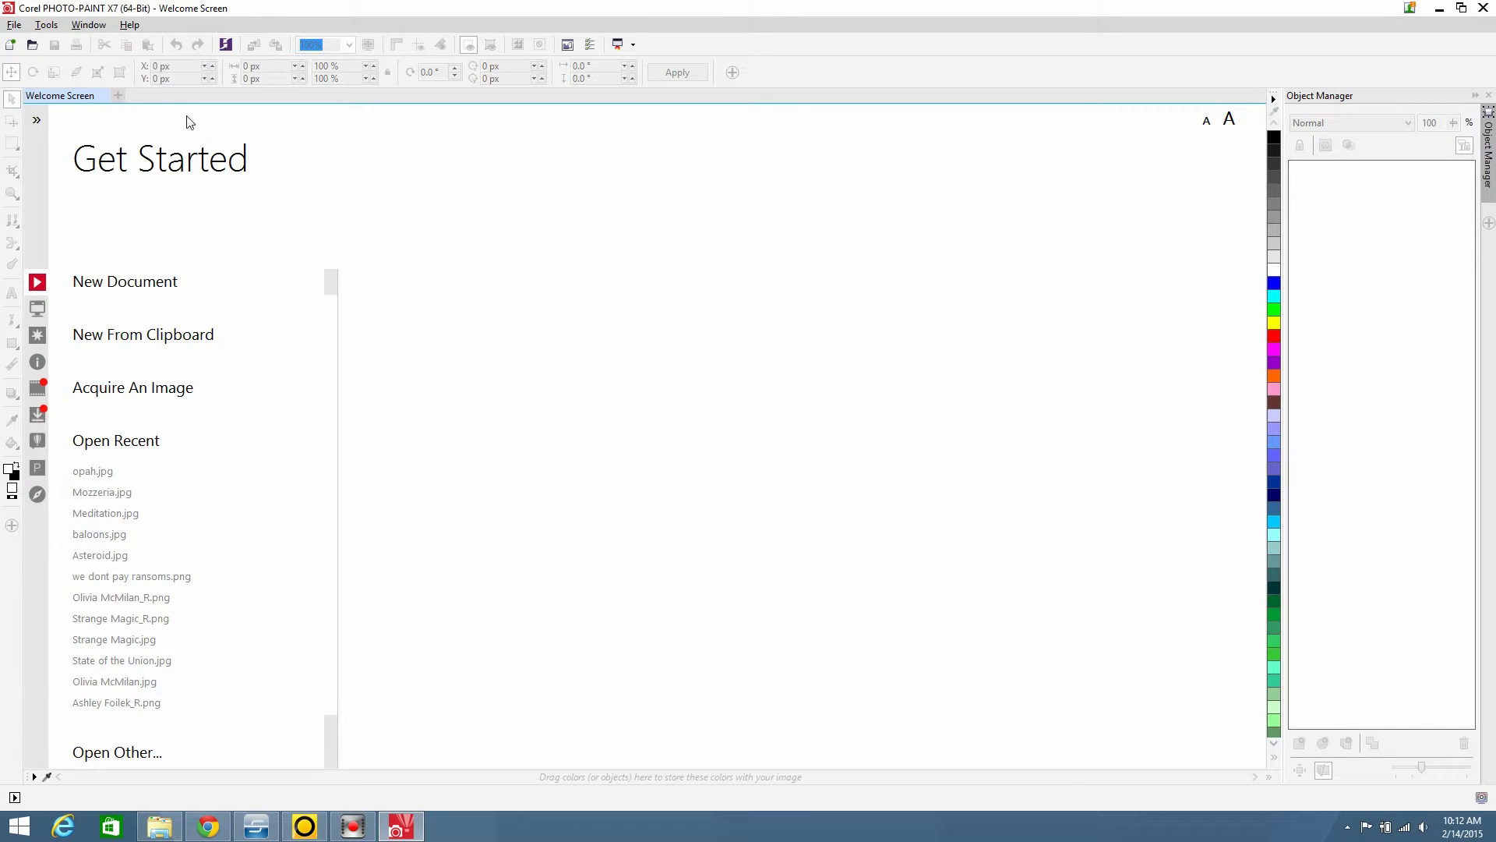
left_click(102, 95)
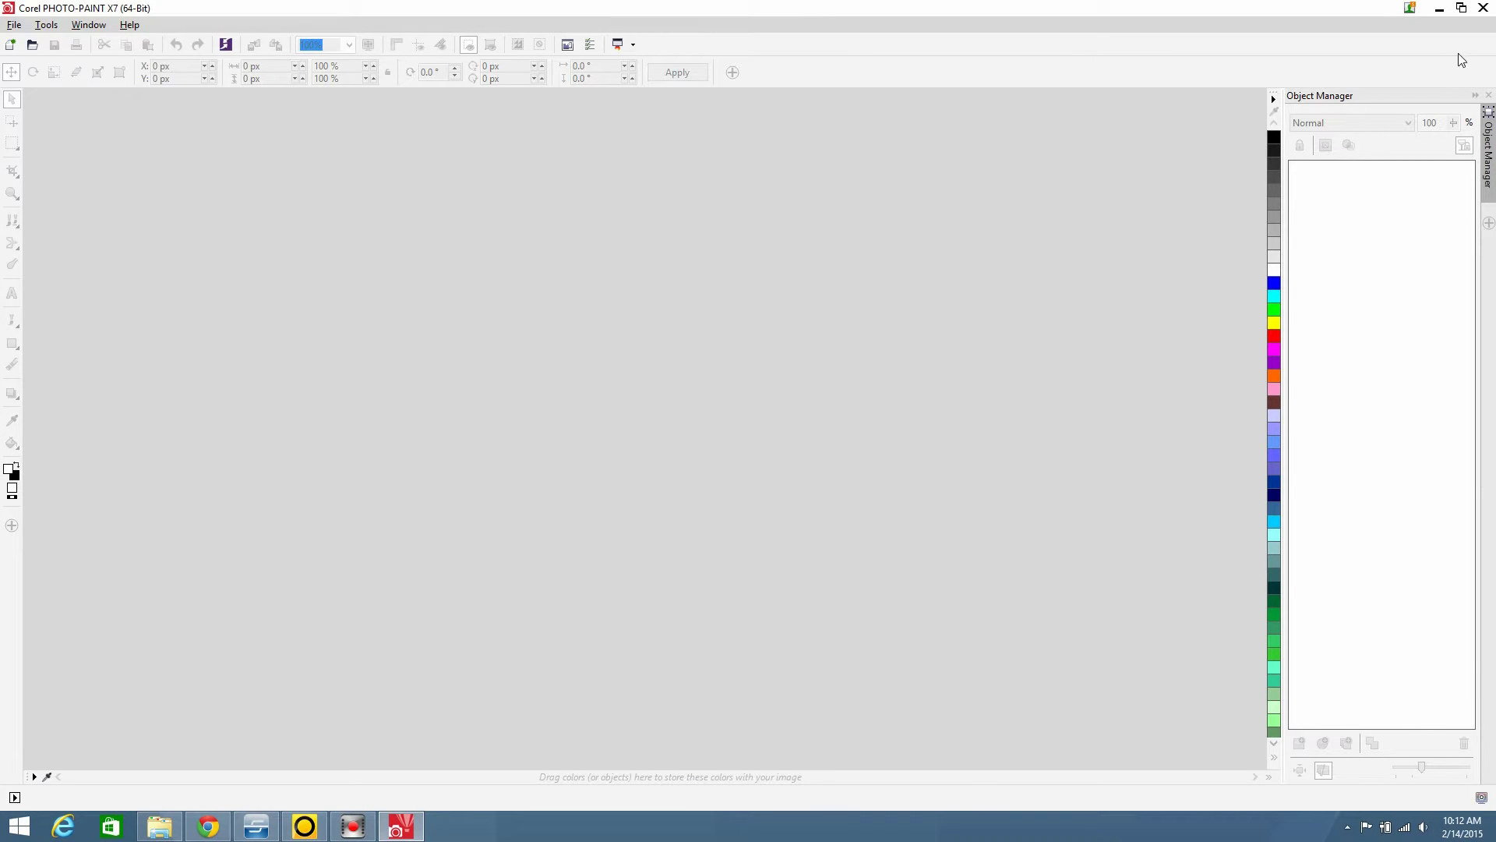
Open Asteroid, baloons, Meditation, Mozzeria and opah as separate documents and view each one
left_click(1440, 9)
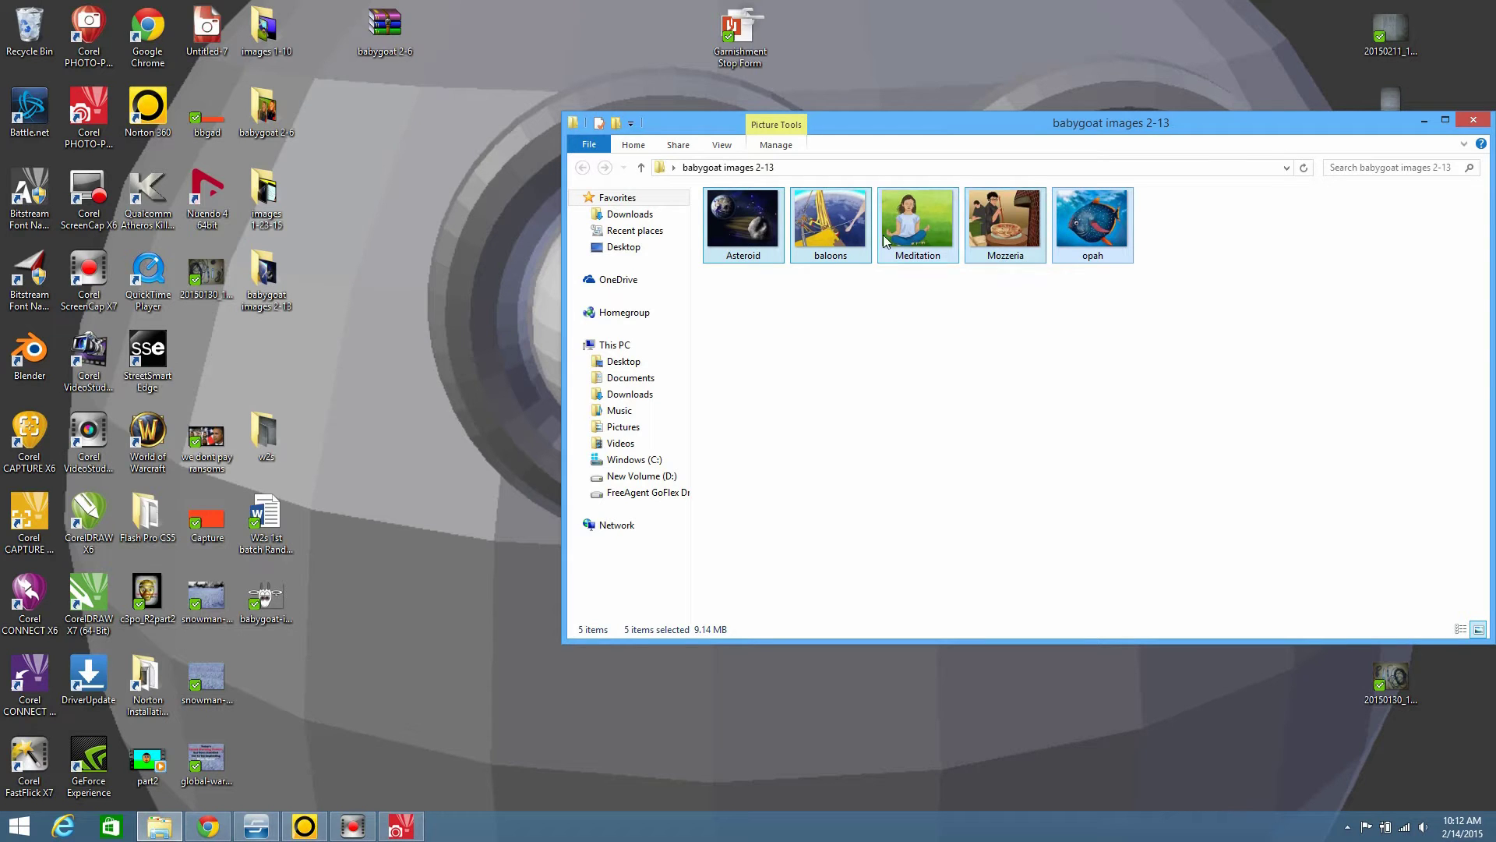
mouse_move(760, 237)
left_mouse_down()
mouse_move(546, 685)
mouse_move(400, 834)
mouse_move(478, 448)
mouse_move(518, 455)
left_mouse_up()
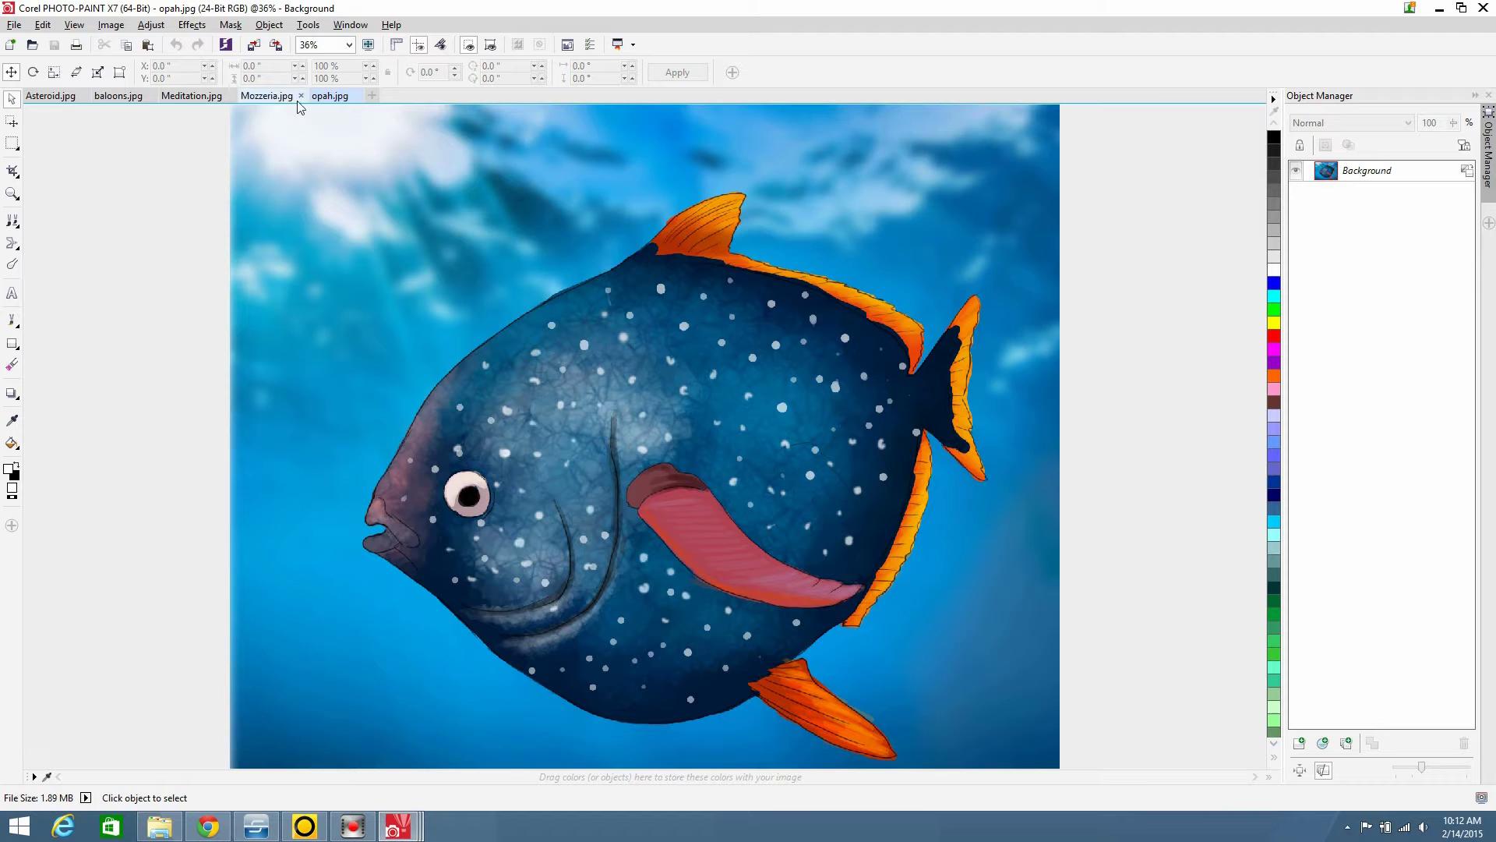
left_click(50, 96)
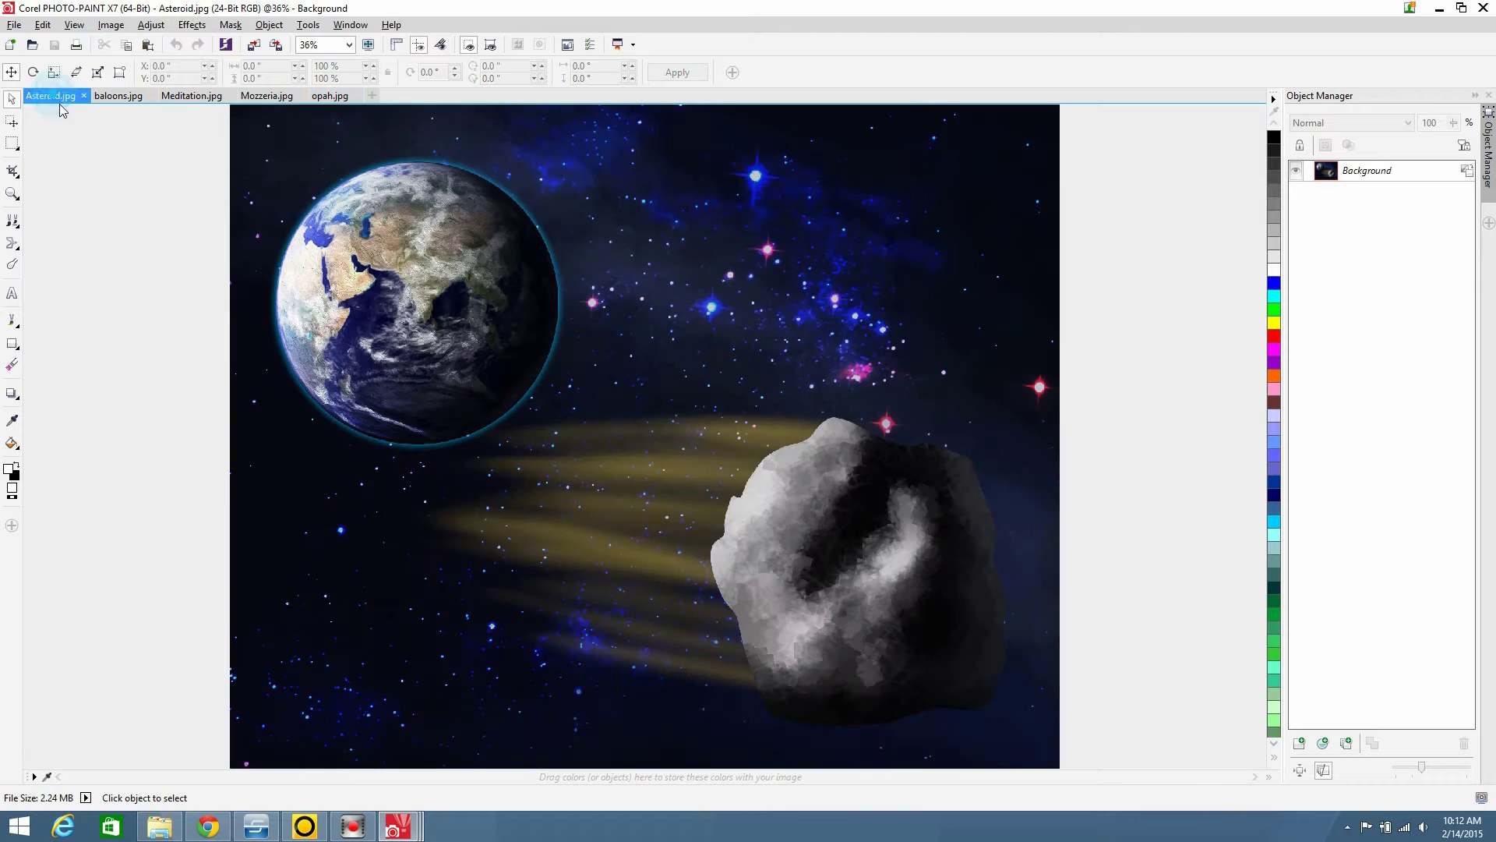
left_click(113, 95)
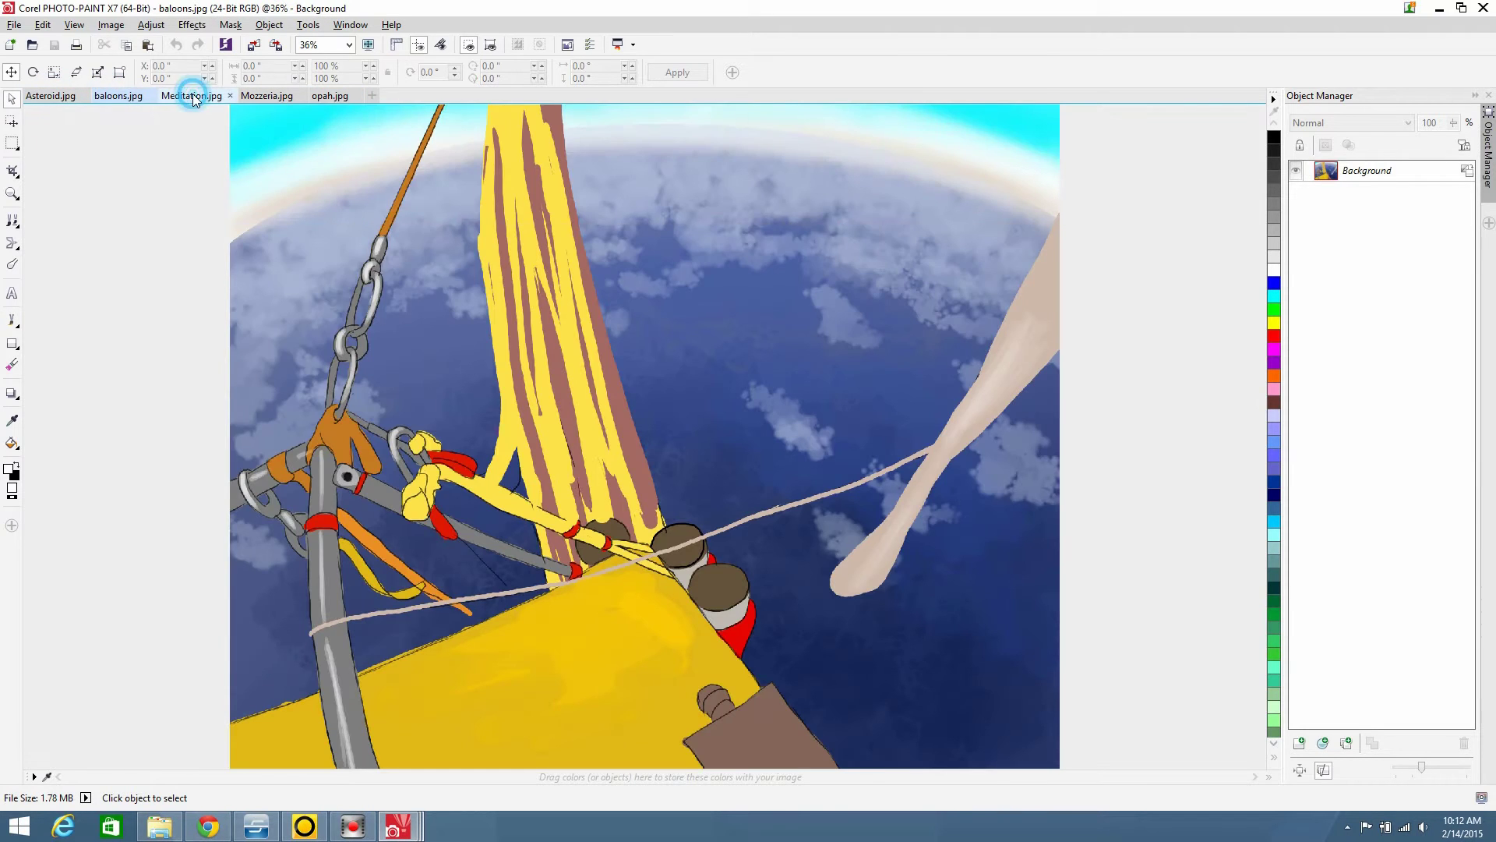
left_click(193, 95)
left_click(278, 98)
left_click(330, 95)
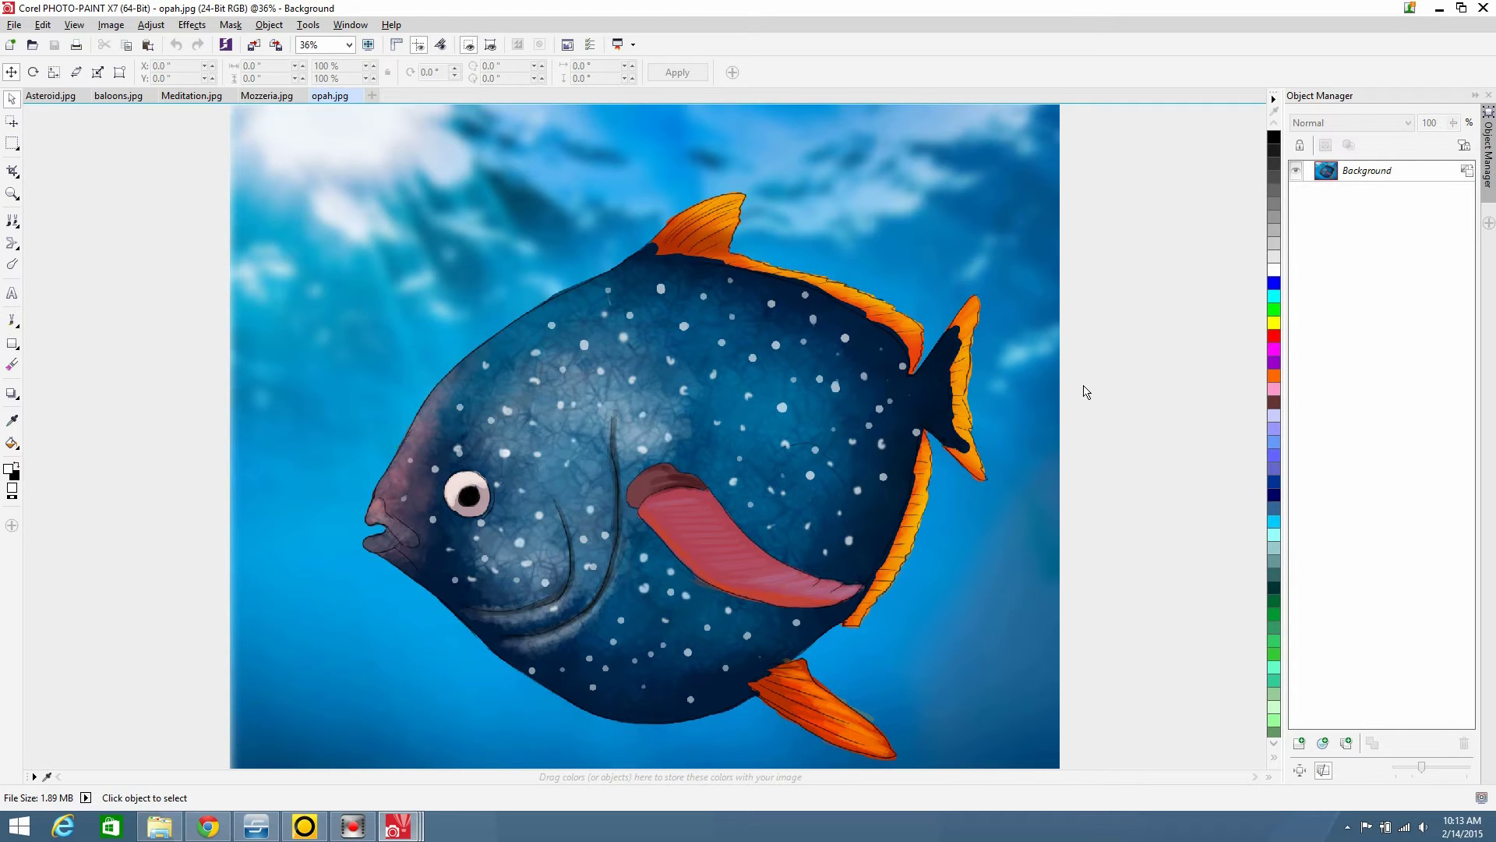
scroll(1087, 391, "down", 1)
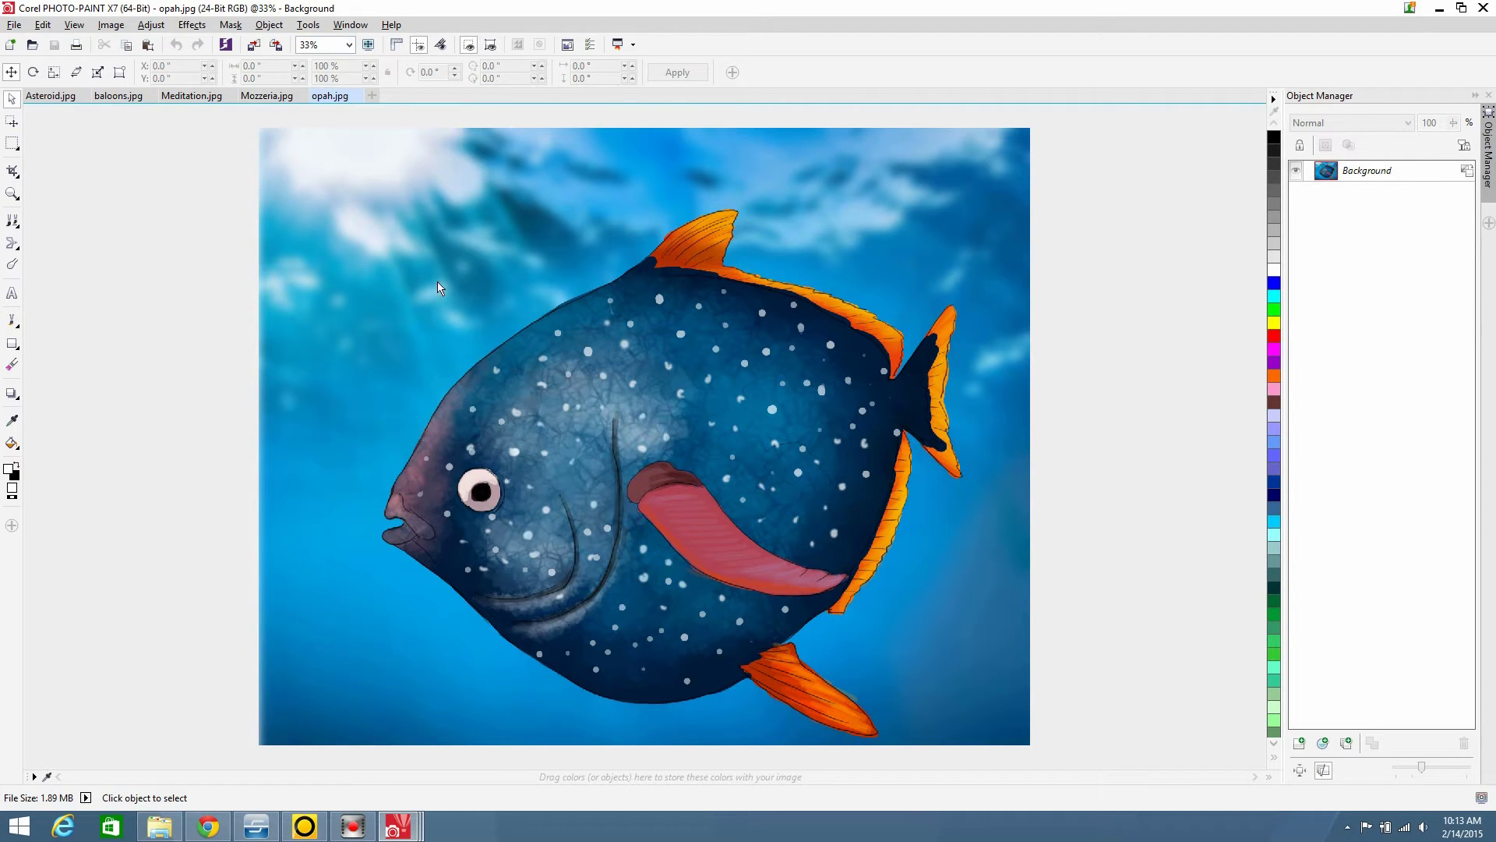
left_click(12, 343)
left_click_drag(273, 293, 483, 476)
mouse_move(354, 236)
left_mouse_down()
mouse_move(502, 439)
mouse_move(582, 448)
left_mouse_up()
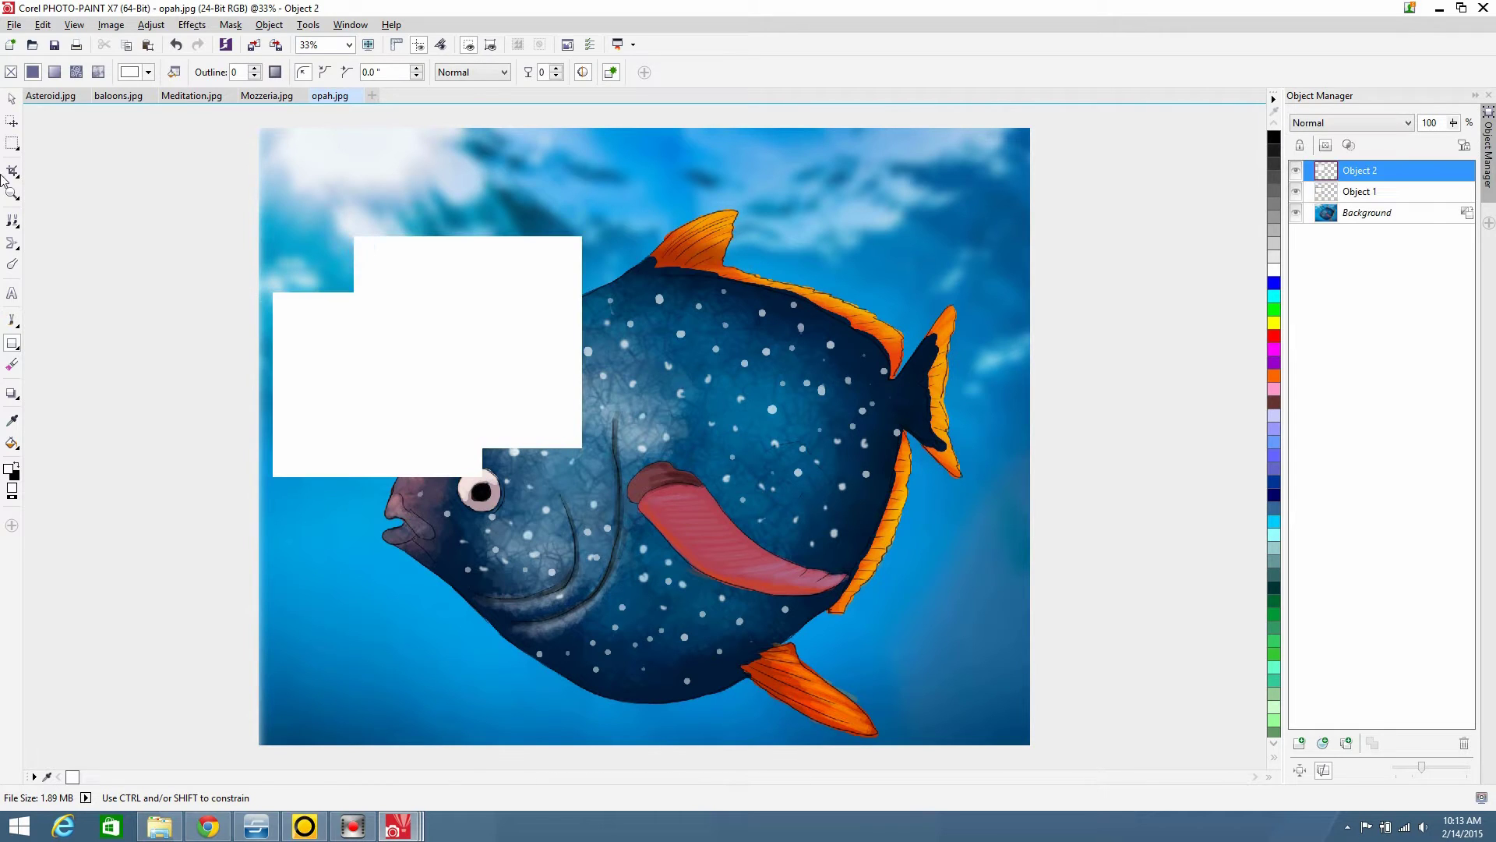
left_click(12, 98)
left_click_drag(207, 201, 789, 686)
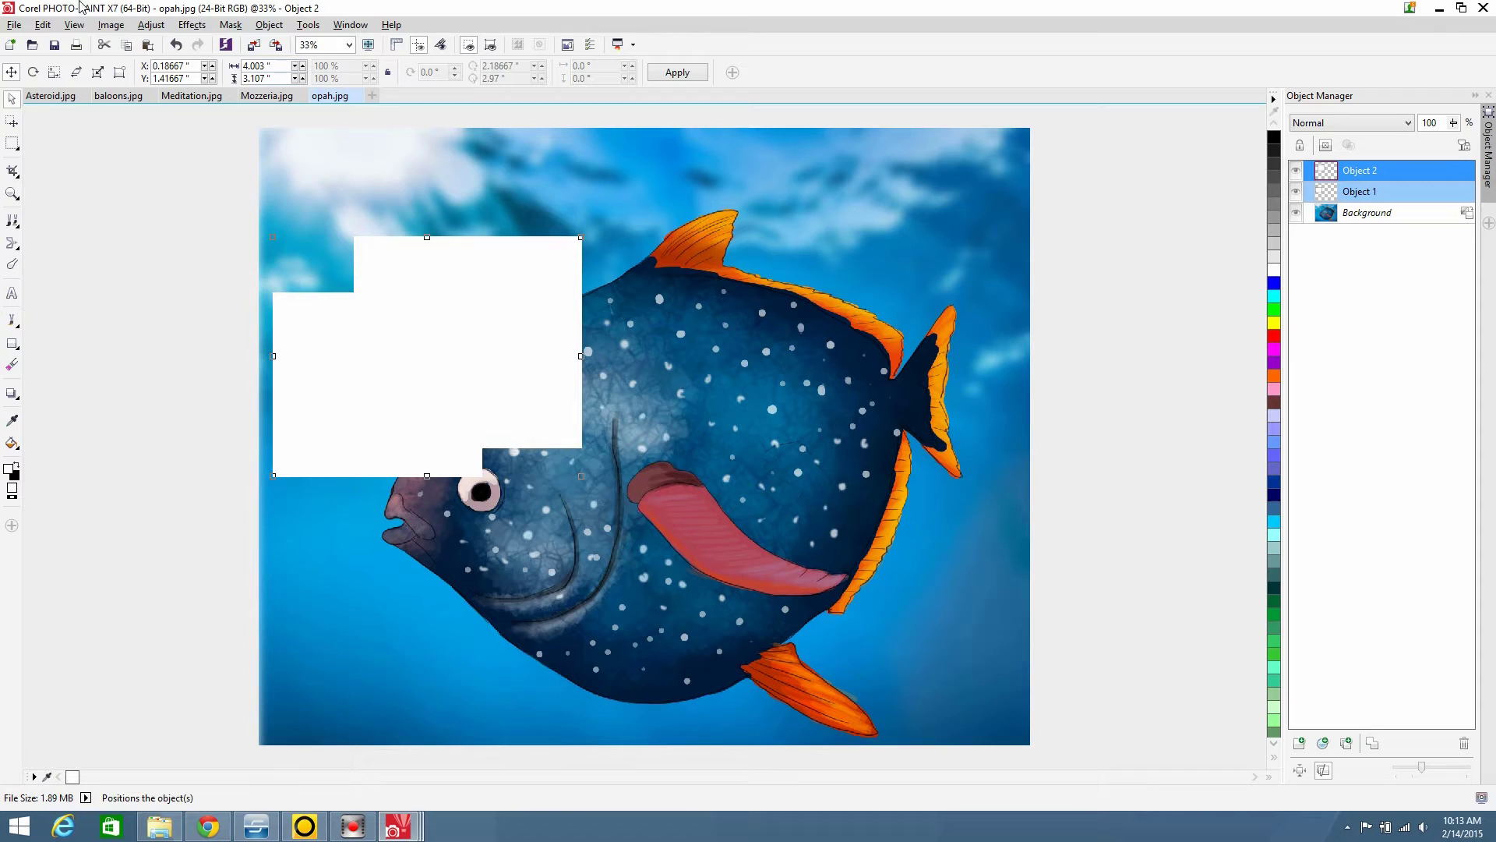
left_click(270, 25)
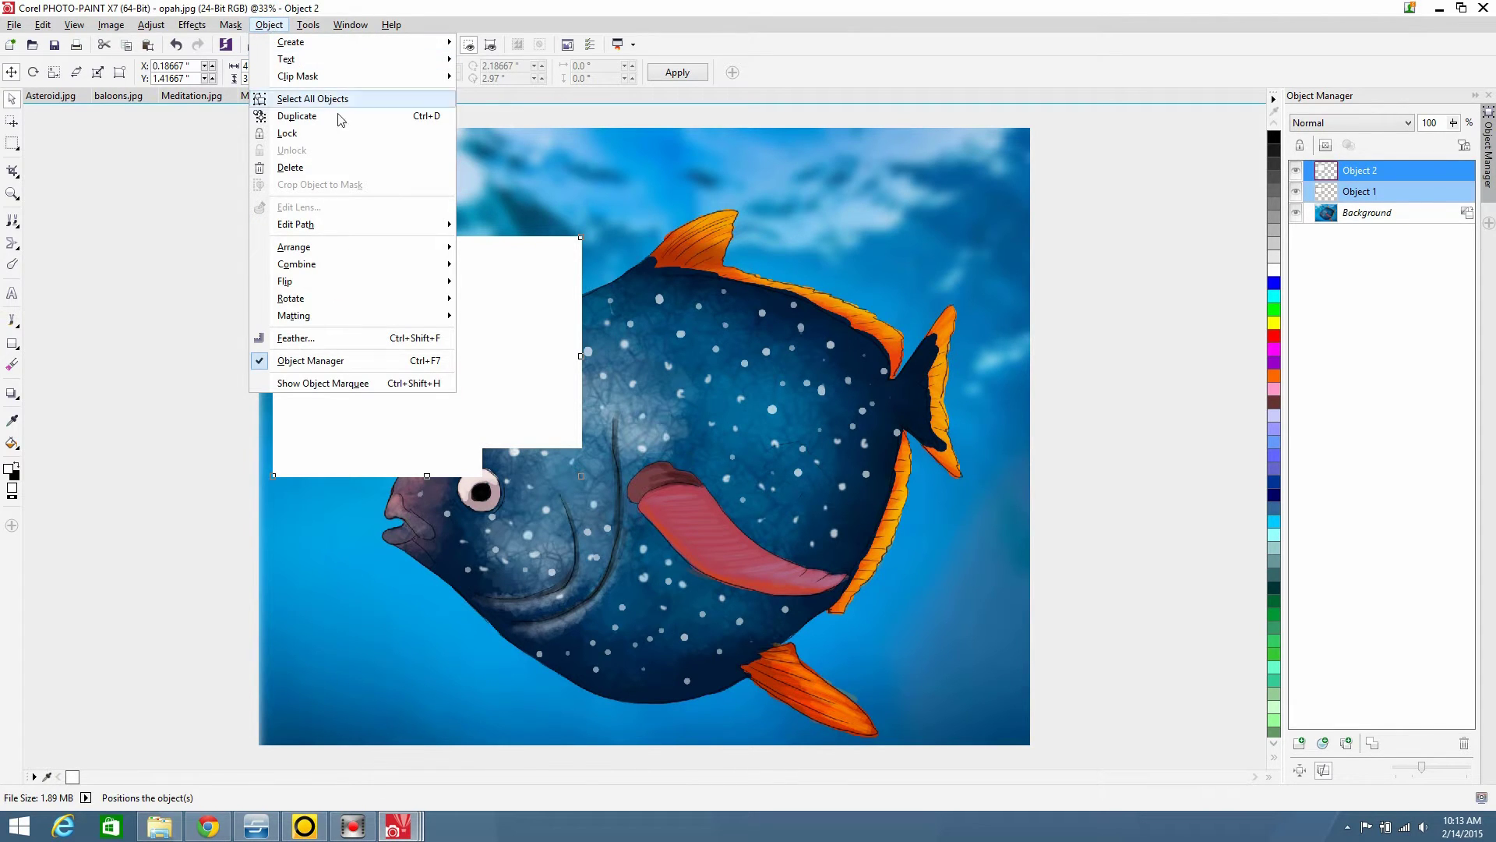
mouse_move(323, 270)
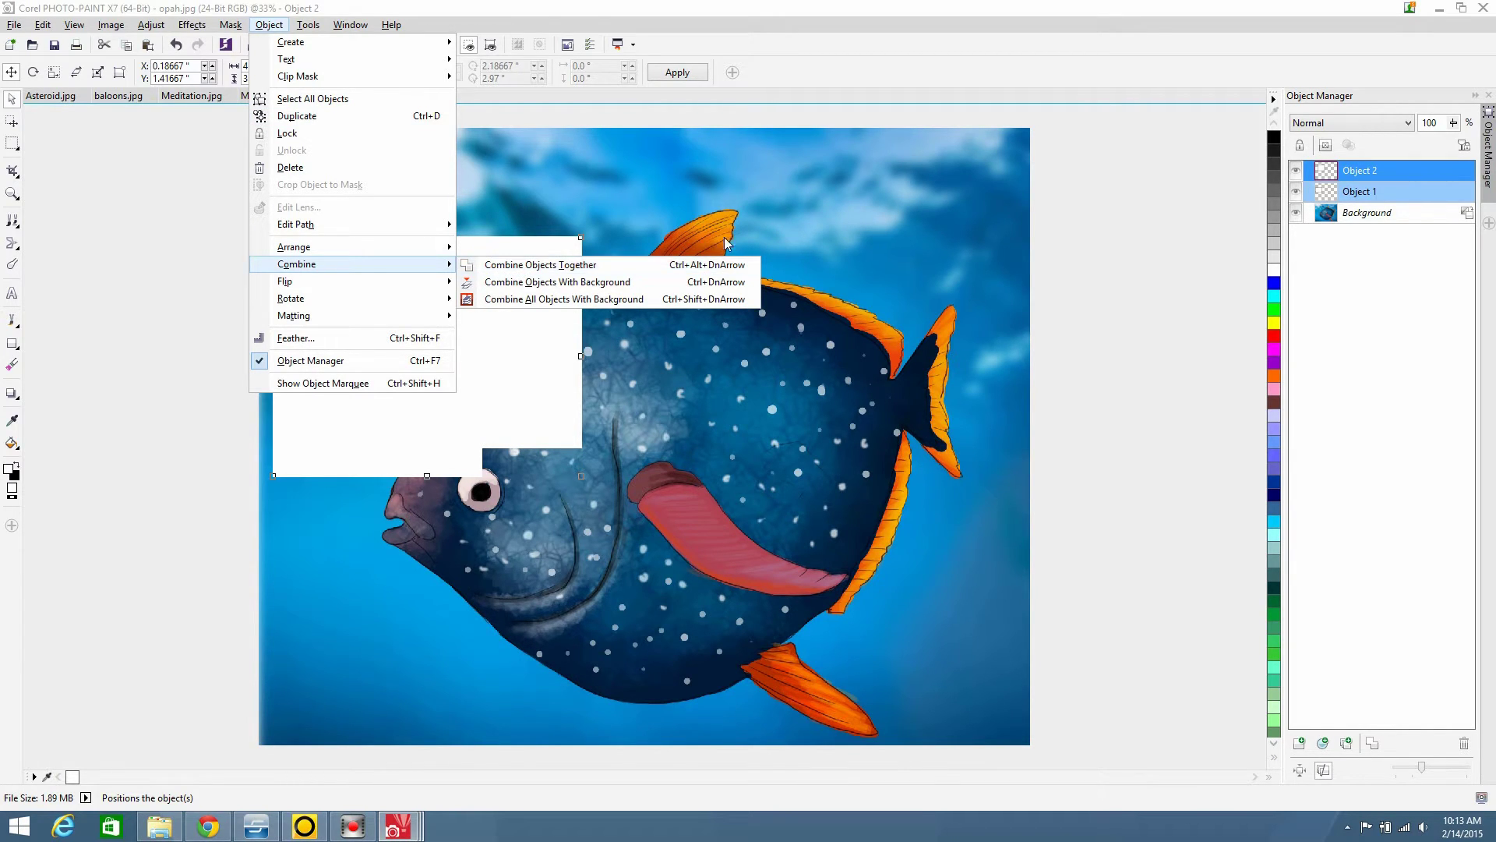
left_click(563, 120)
left_click_drag(93, 156, 586, 575)
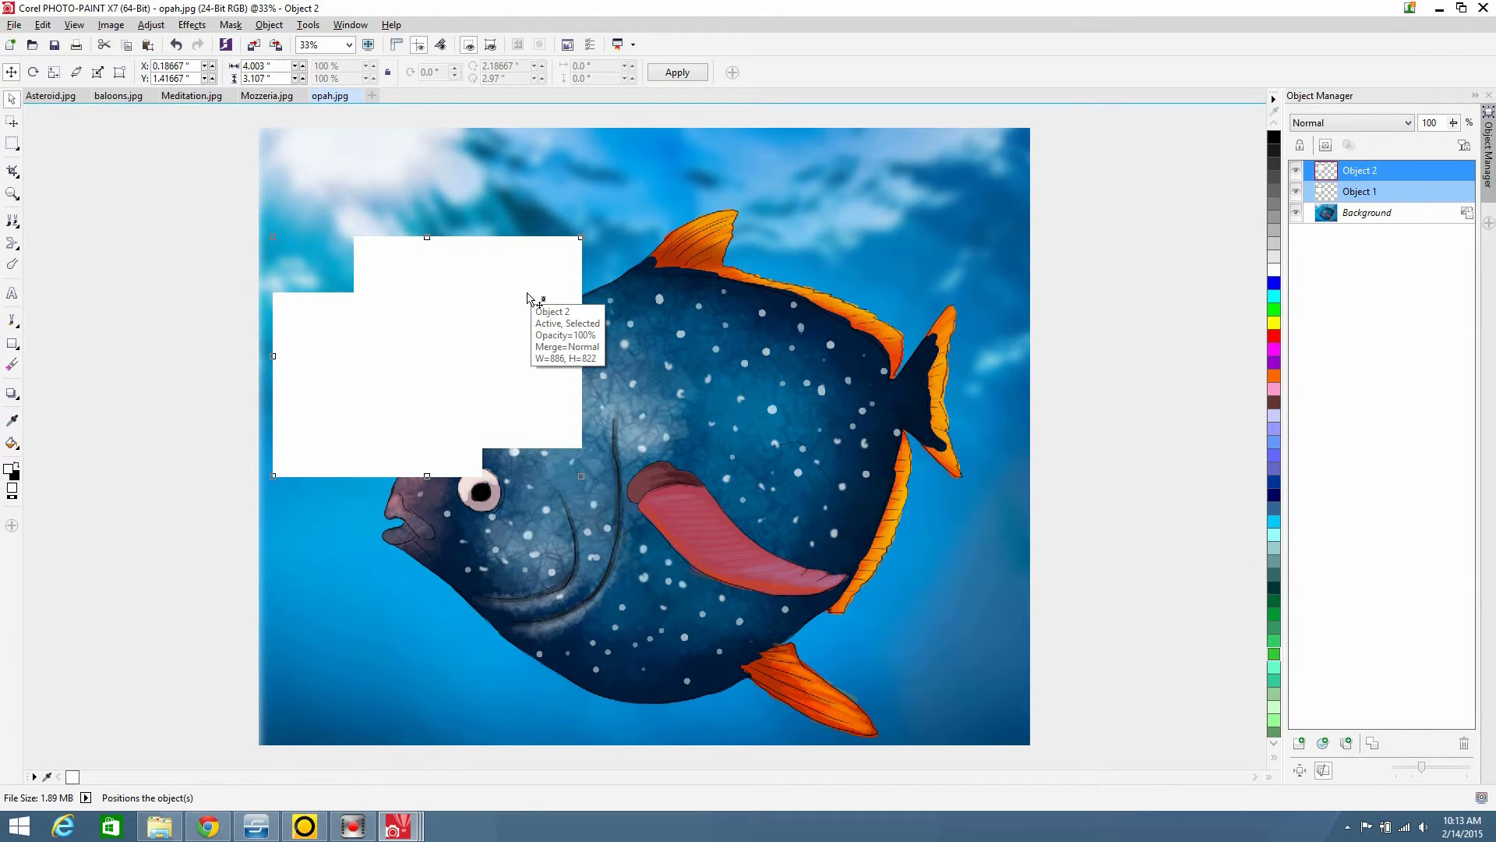
key("Delete")
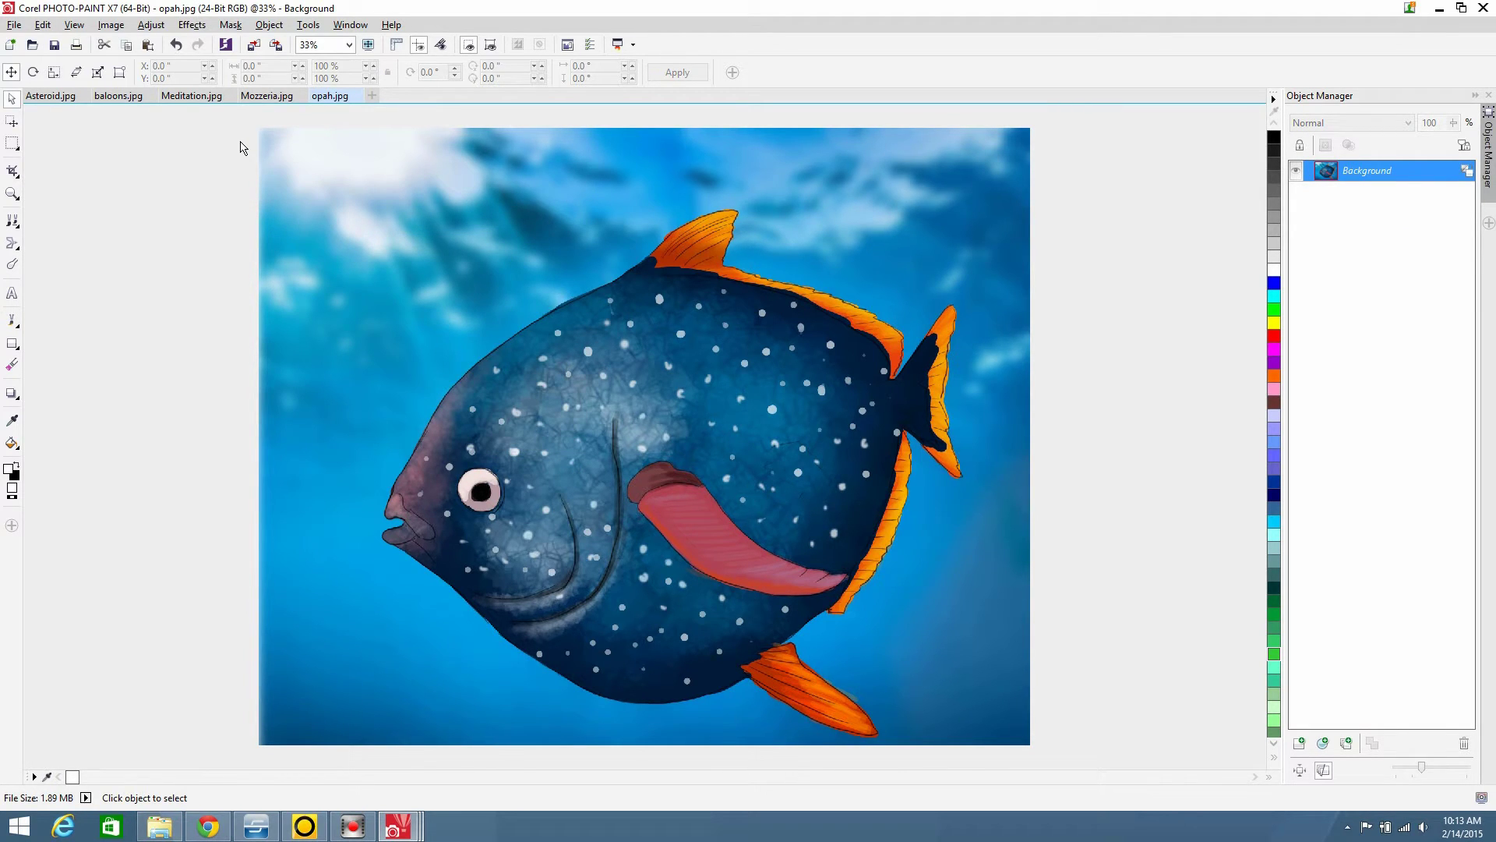
Bring up the Asteroid.jpg document and zoom out slightly
left_click(66, 96)
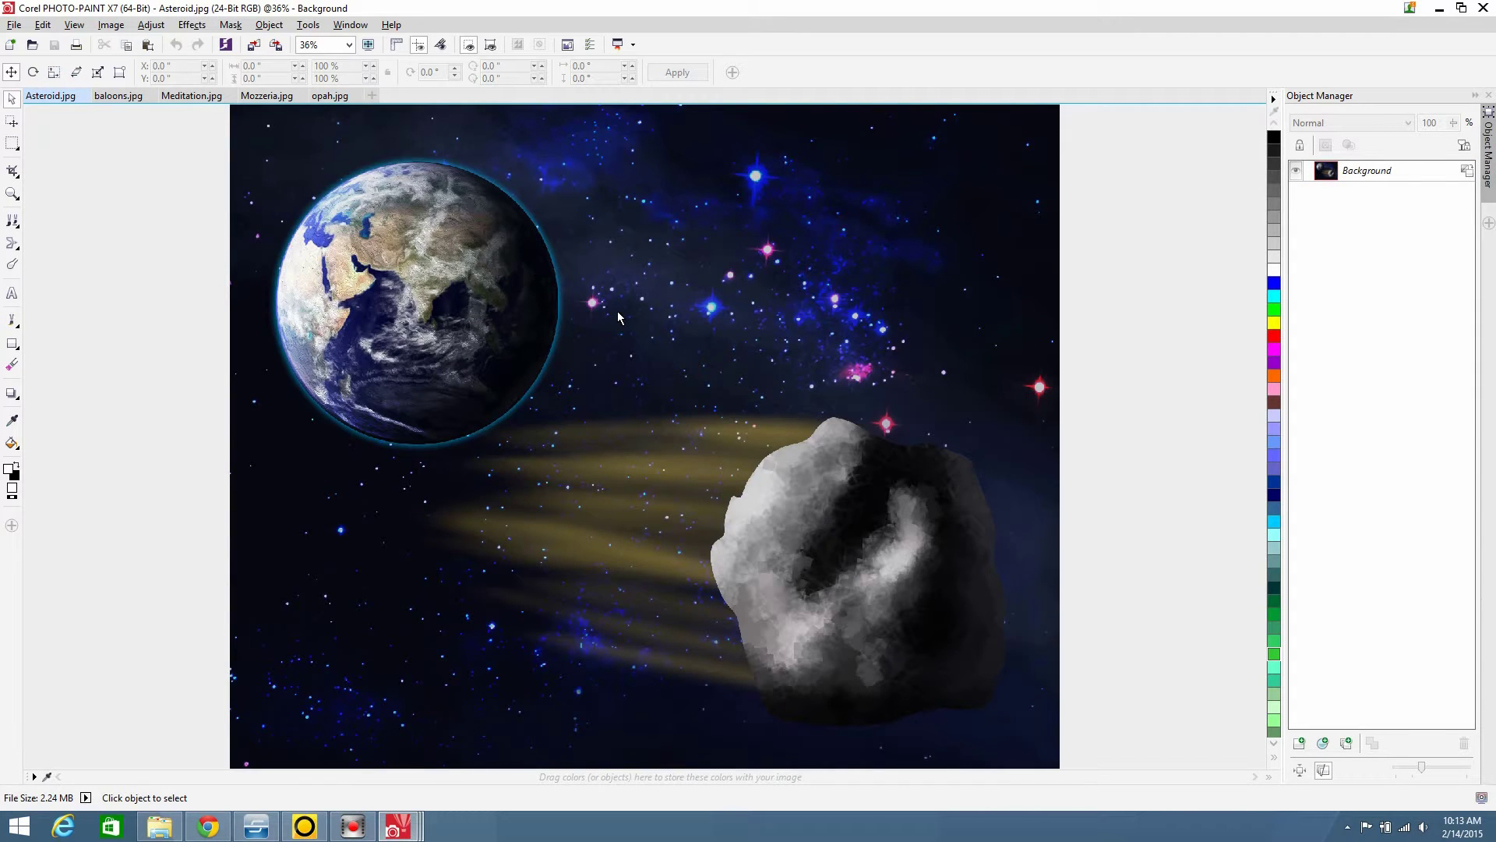
scroll(618, 316, "down", 1)
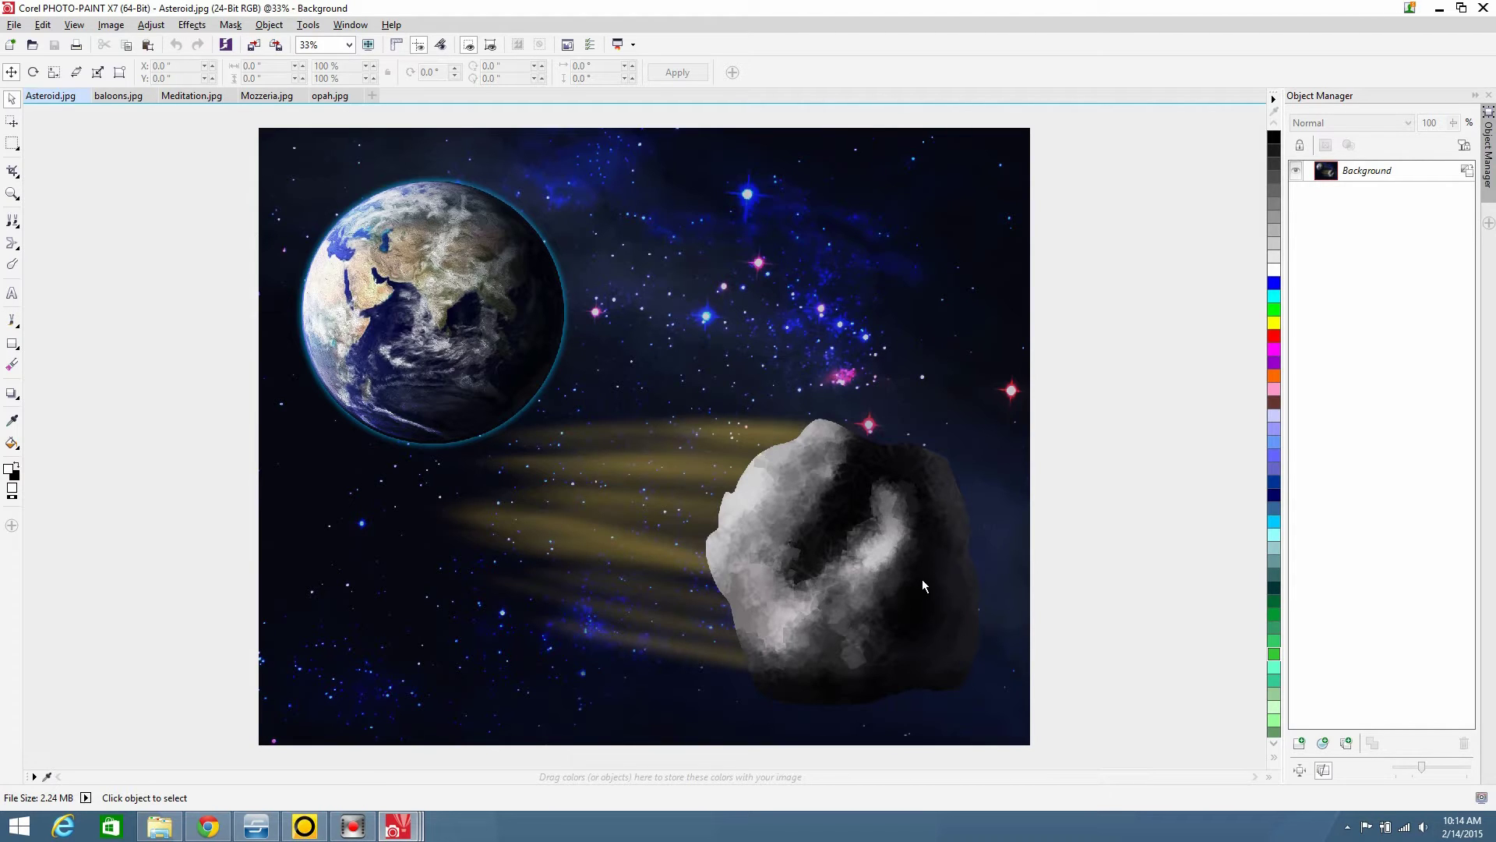
Open Brightness/Contrast/Intensity and reset brightness, contrast and intensity to 0
left_click(151, 27)
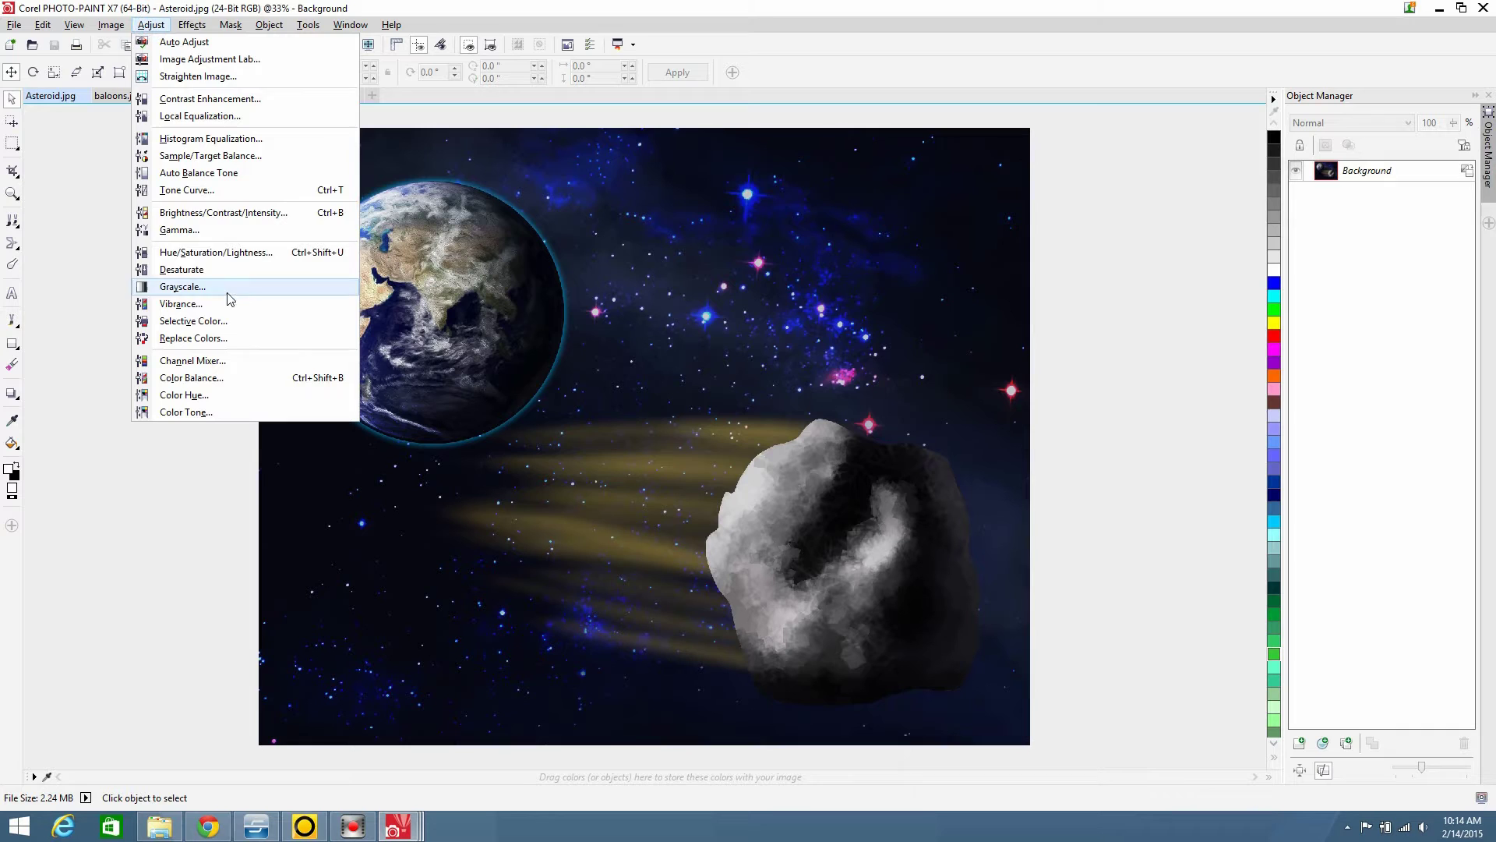
left_click(210, 214)
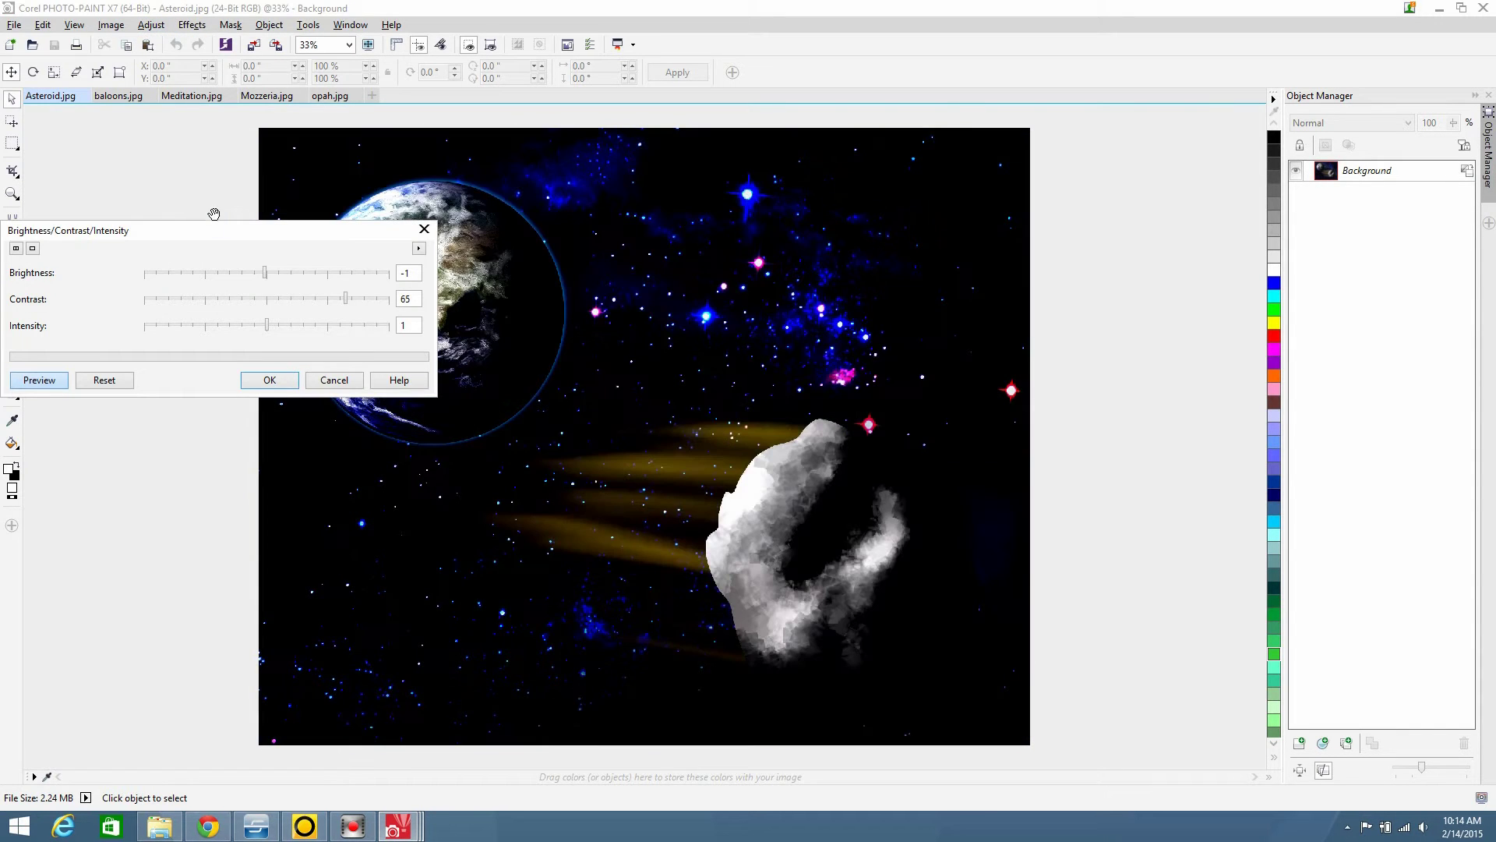
left_click_drag(215, 233, 232, 524)
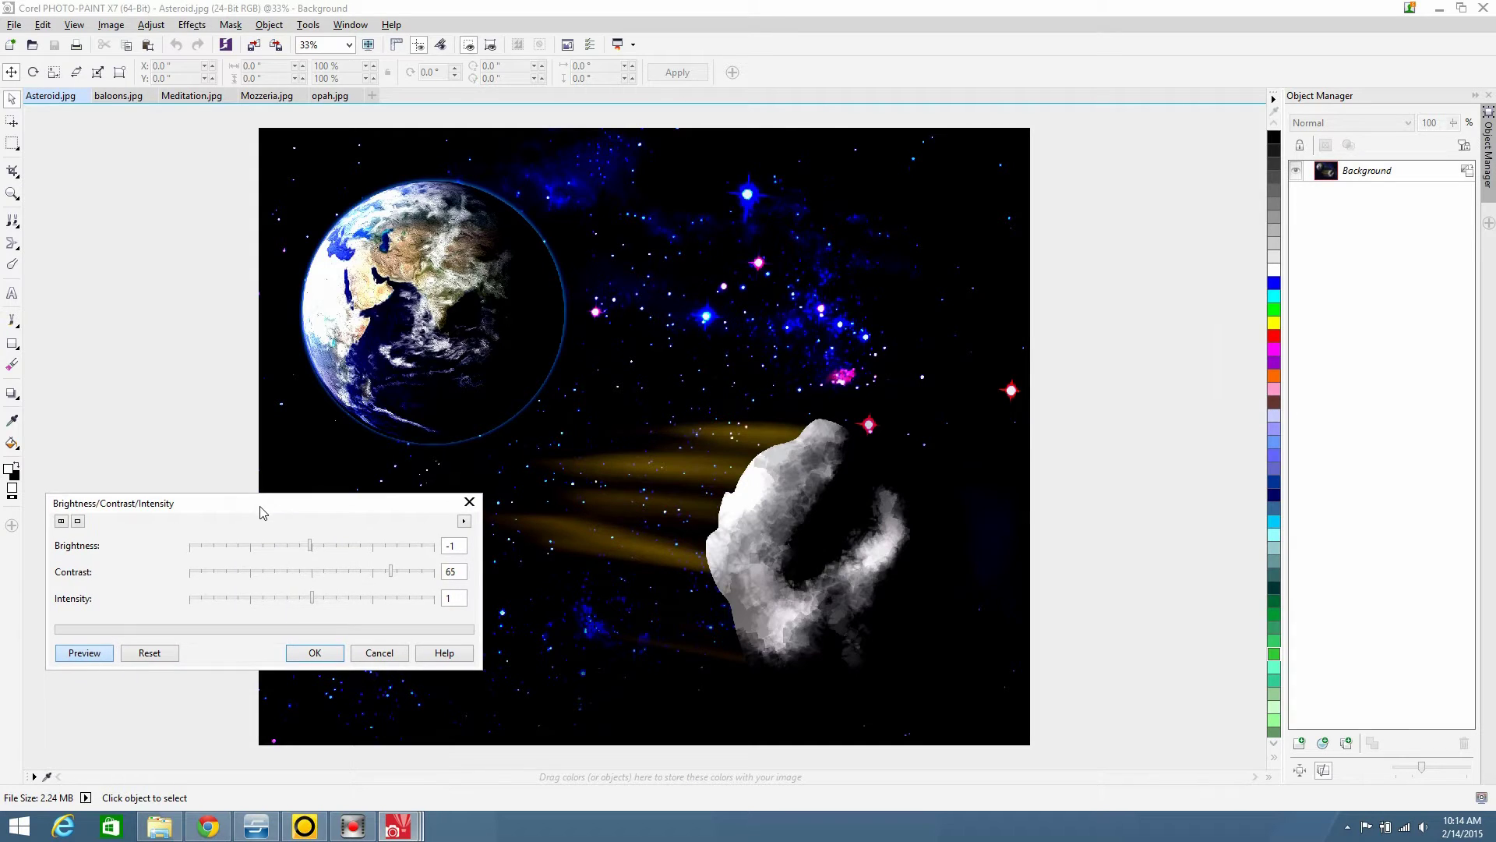
left_click(311, 575)
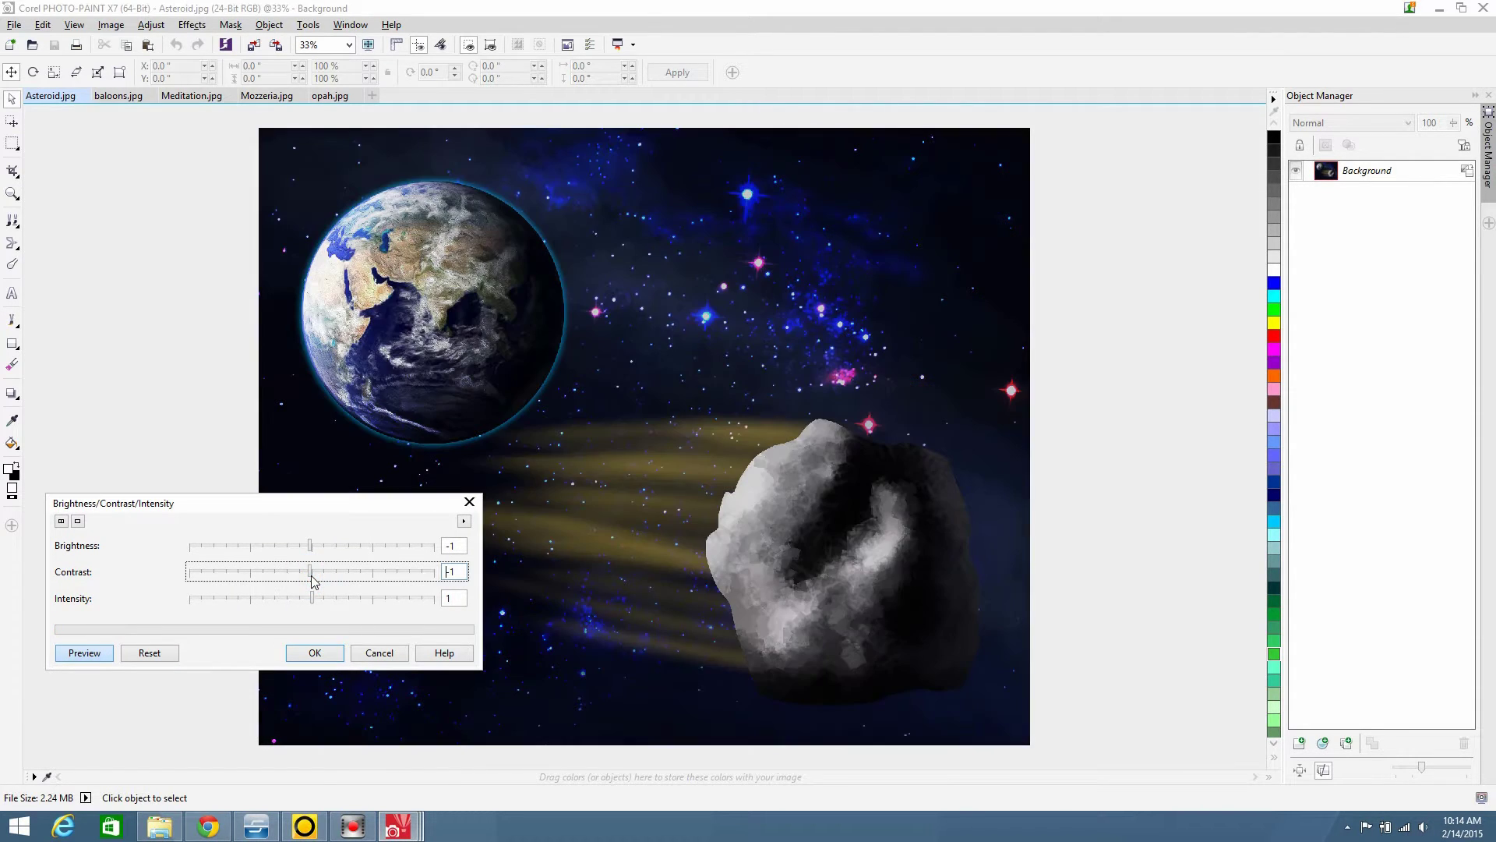
left_click(312, 579)
double_click(459, 547)
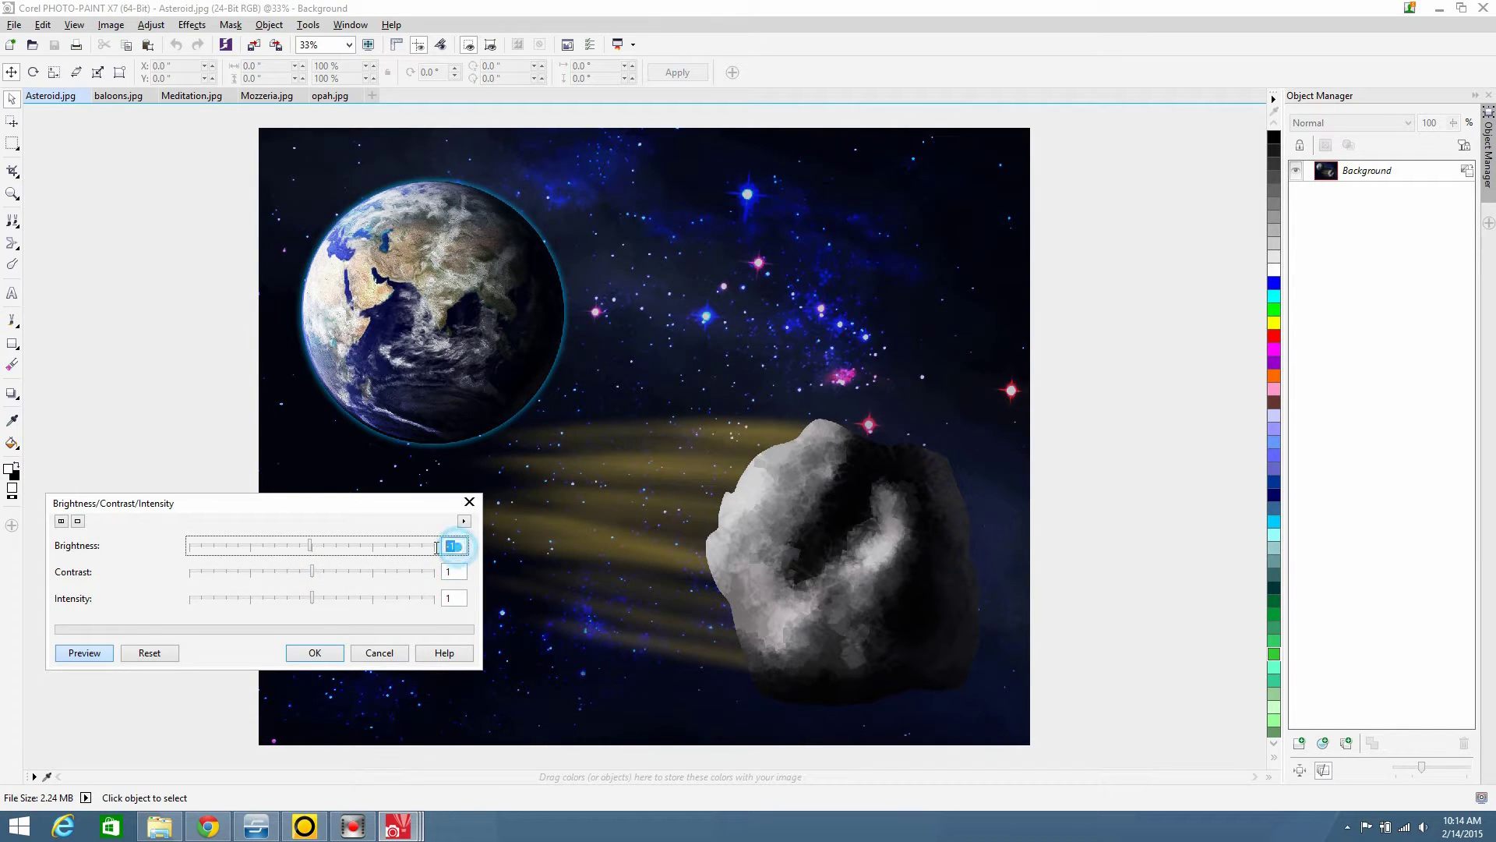
type("0")
double_click(458, 572)
type("0")
double_click(460, 598)
type("0")
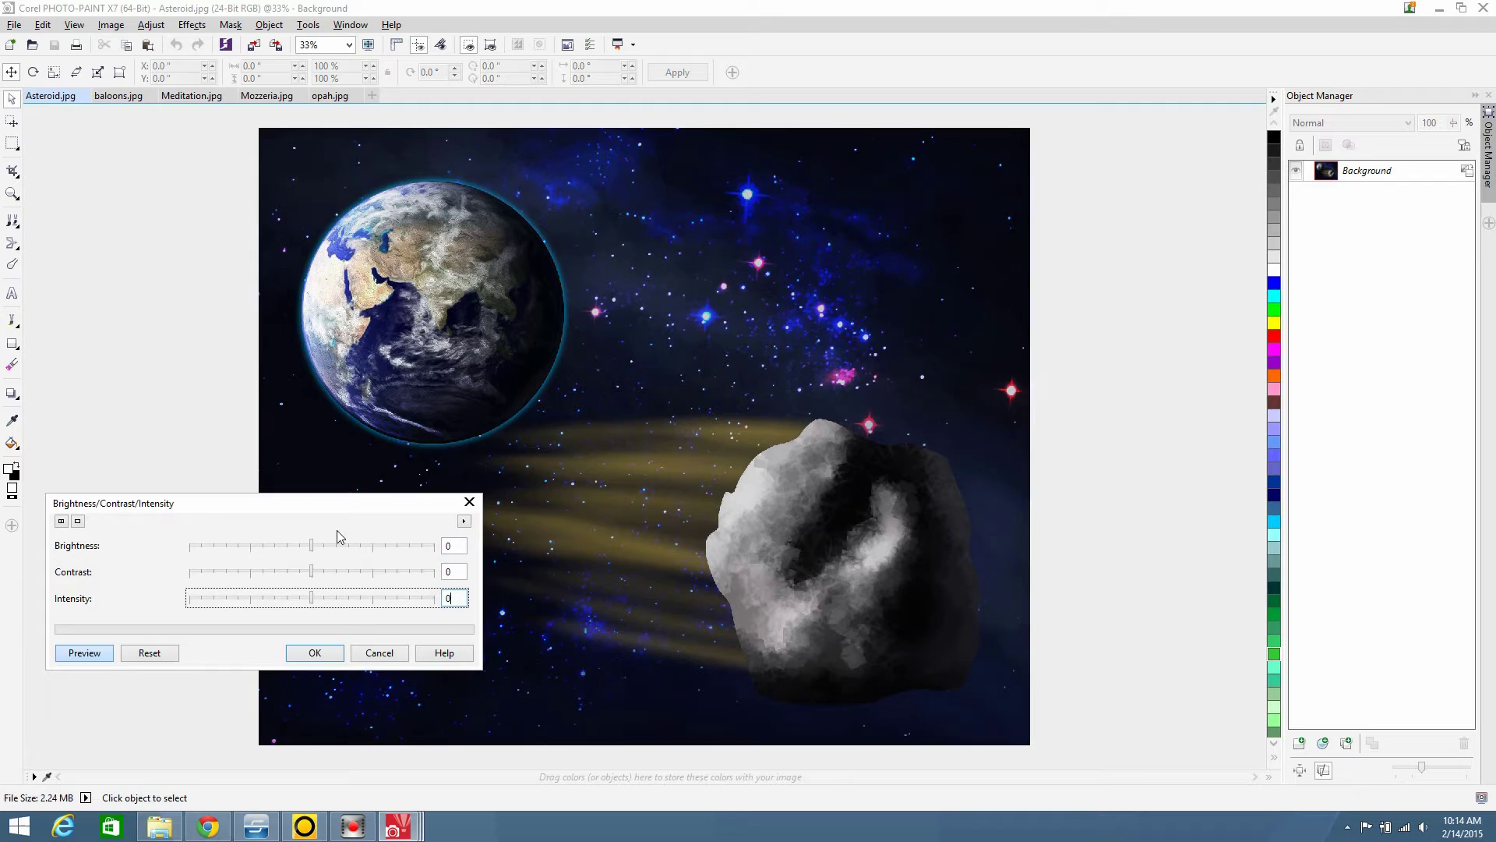
left_click_drag(314, 509, 1104, 132)
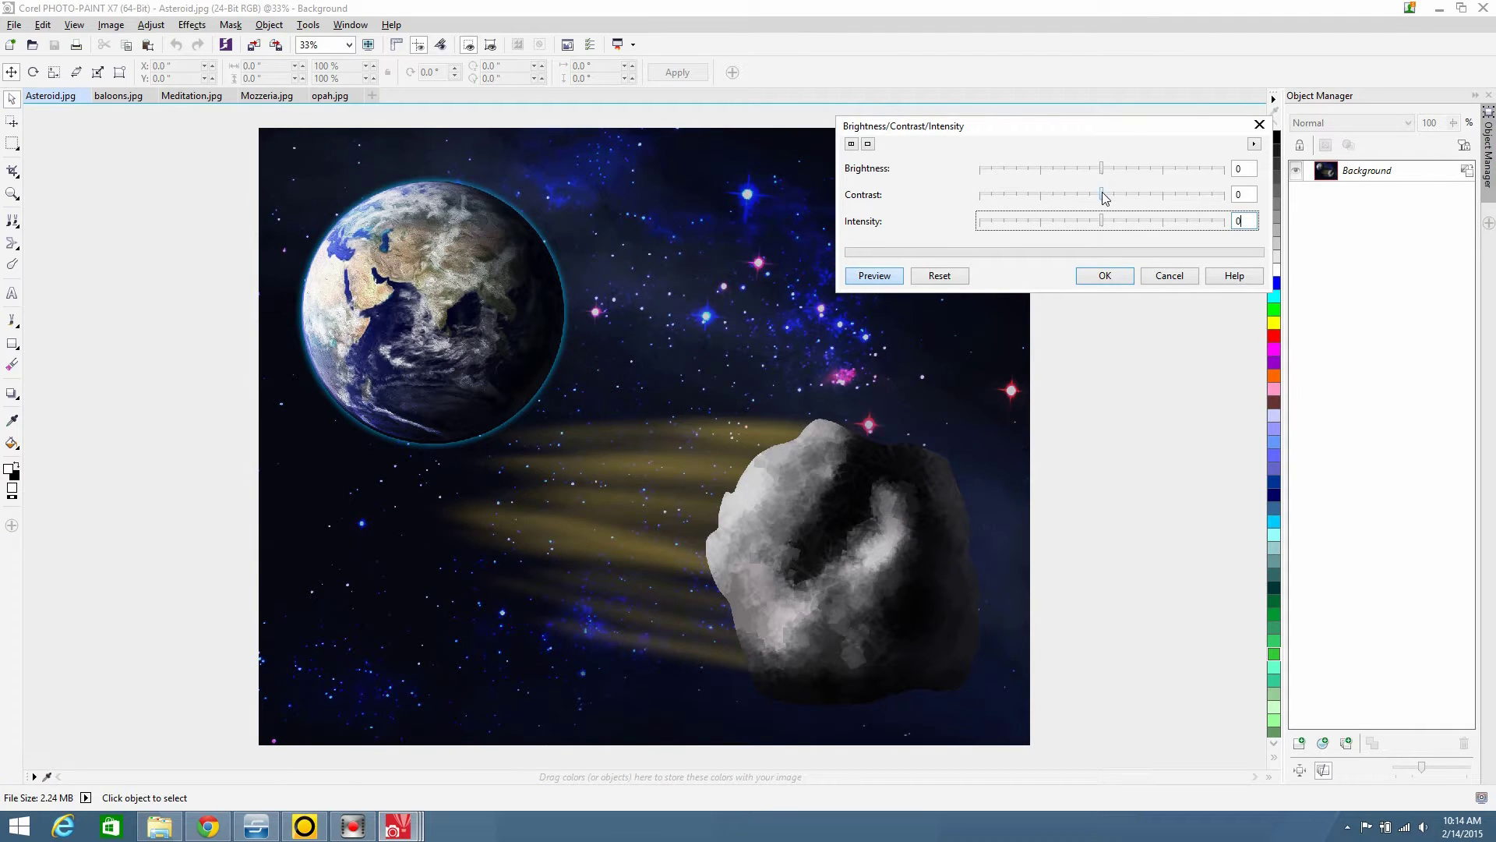
Set brightness 1, contrast 0 and intensity 39, then apply the adjustment
left_click_drag(1102, 195, 1234, 196)
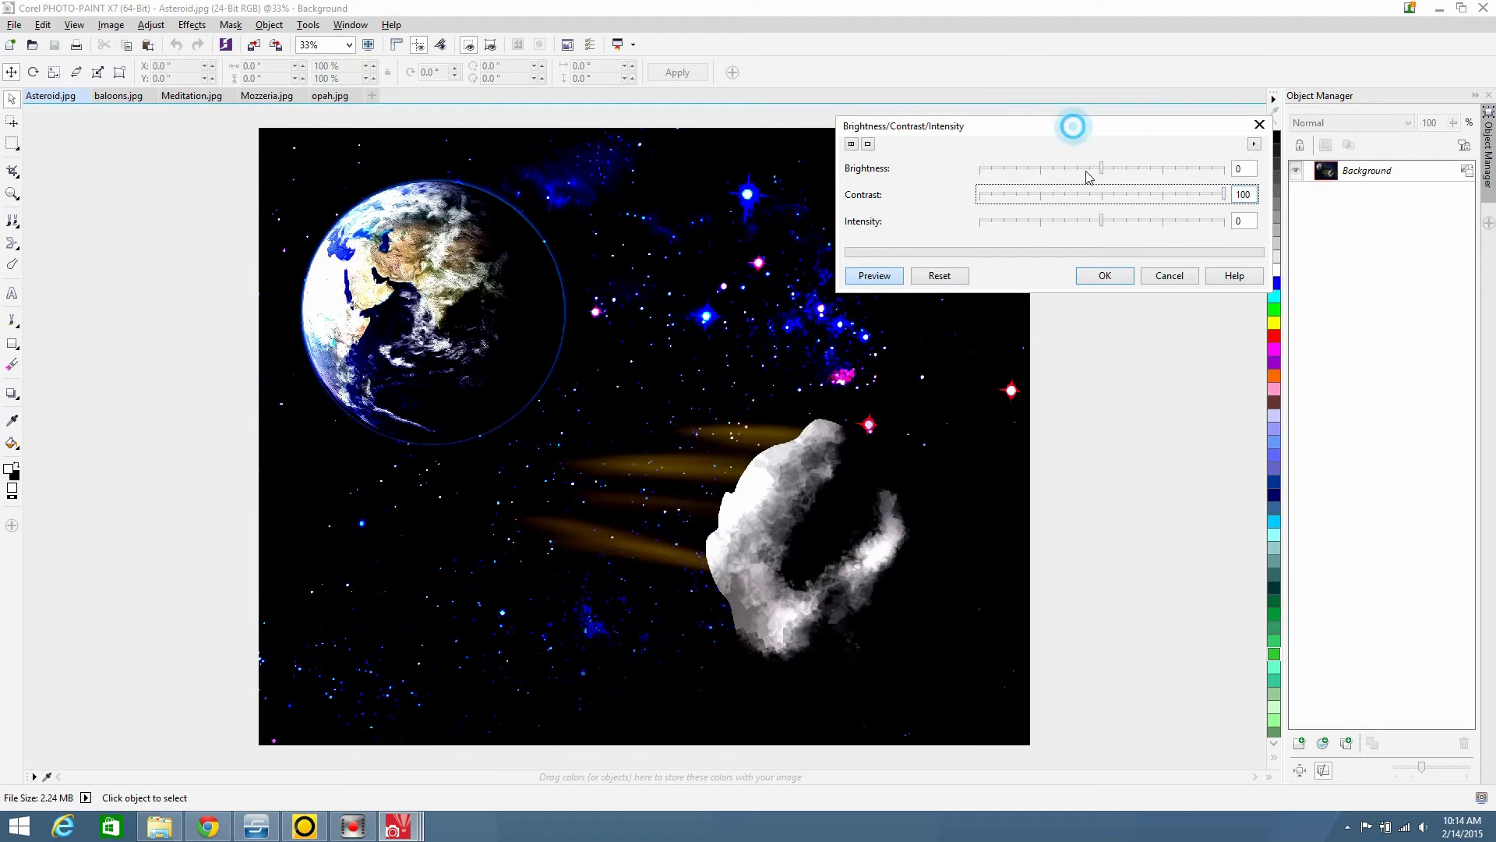
left_click_drag(1073, 123, 1264, 170)
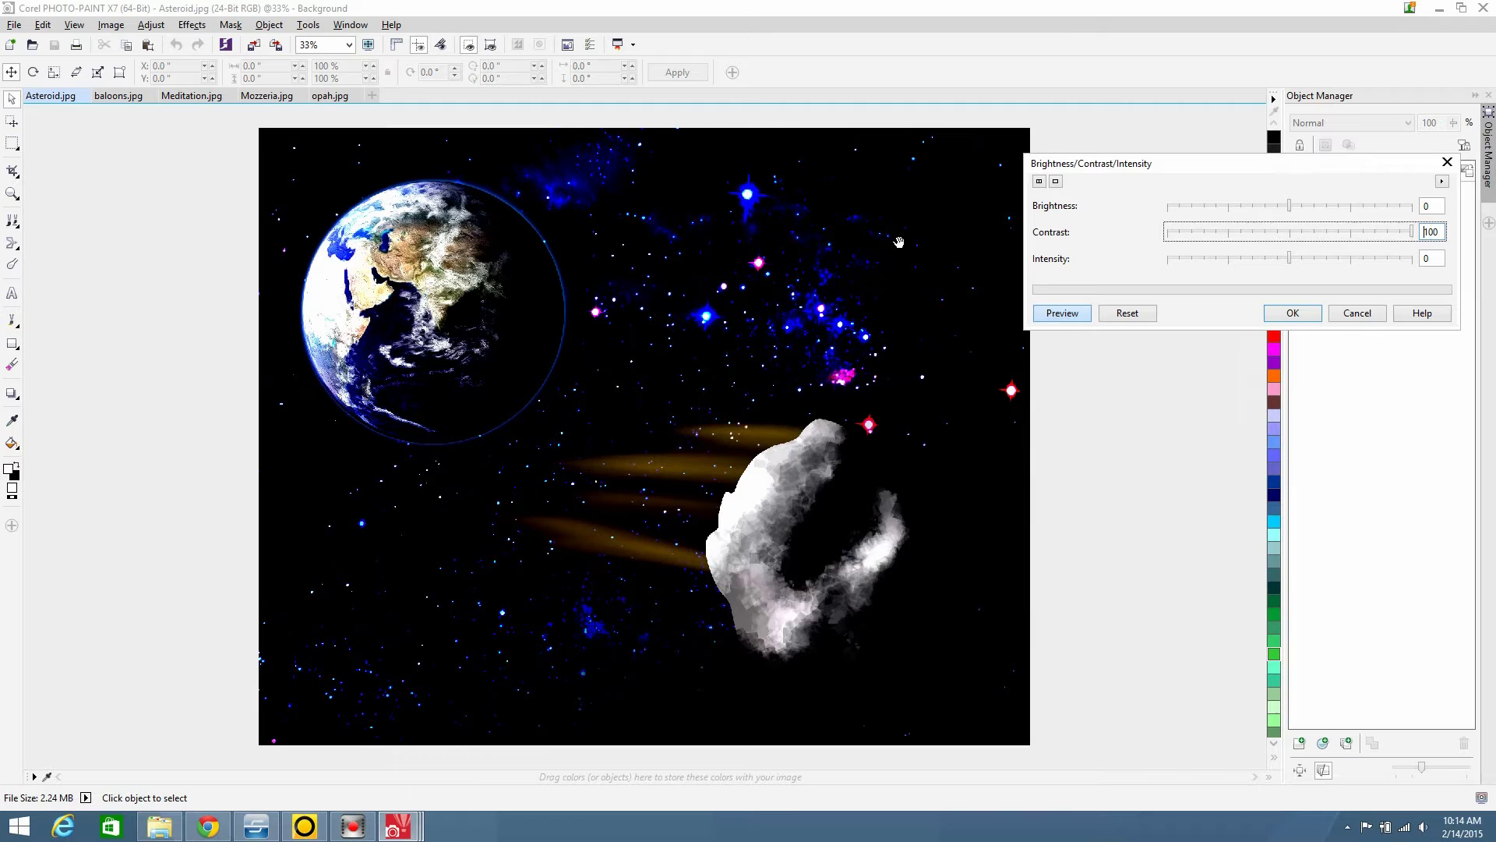
left_click(1290, 234)
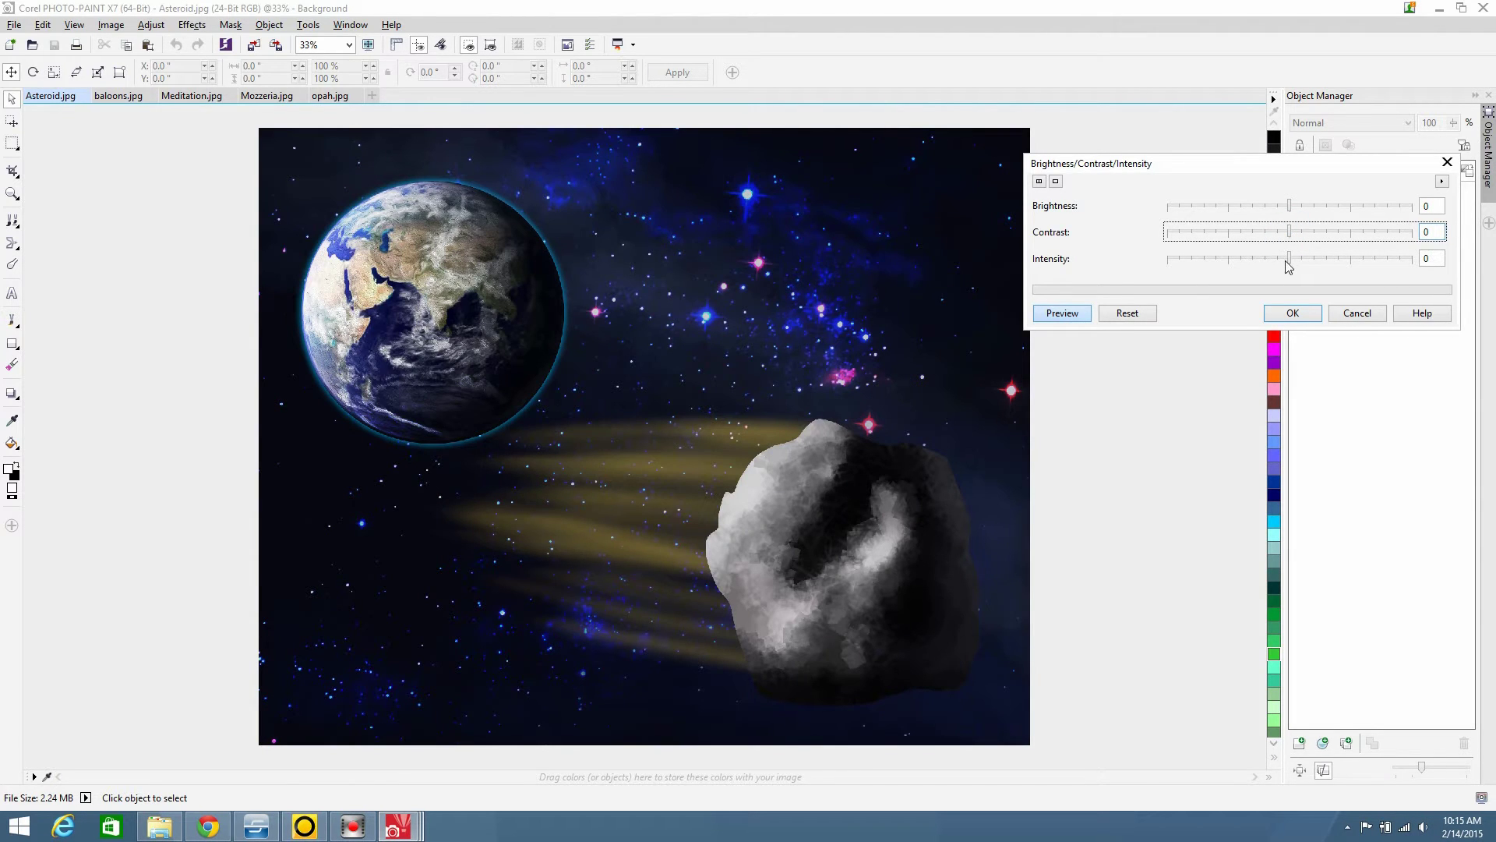
left_click(1303, 207)
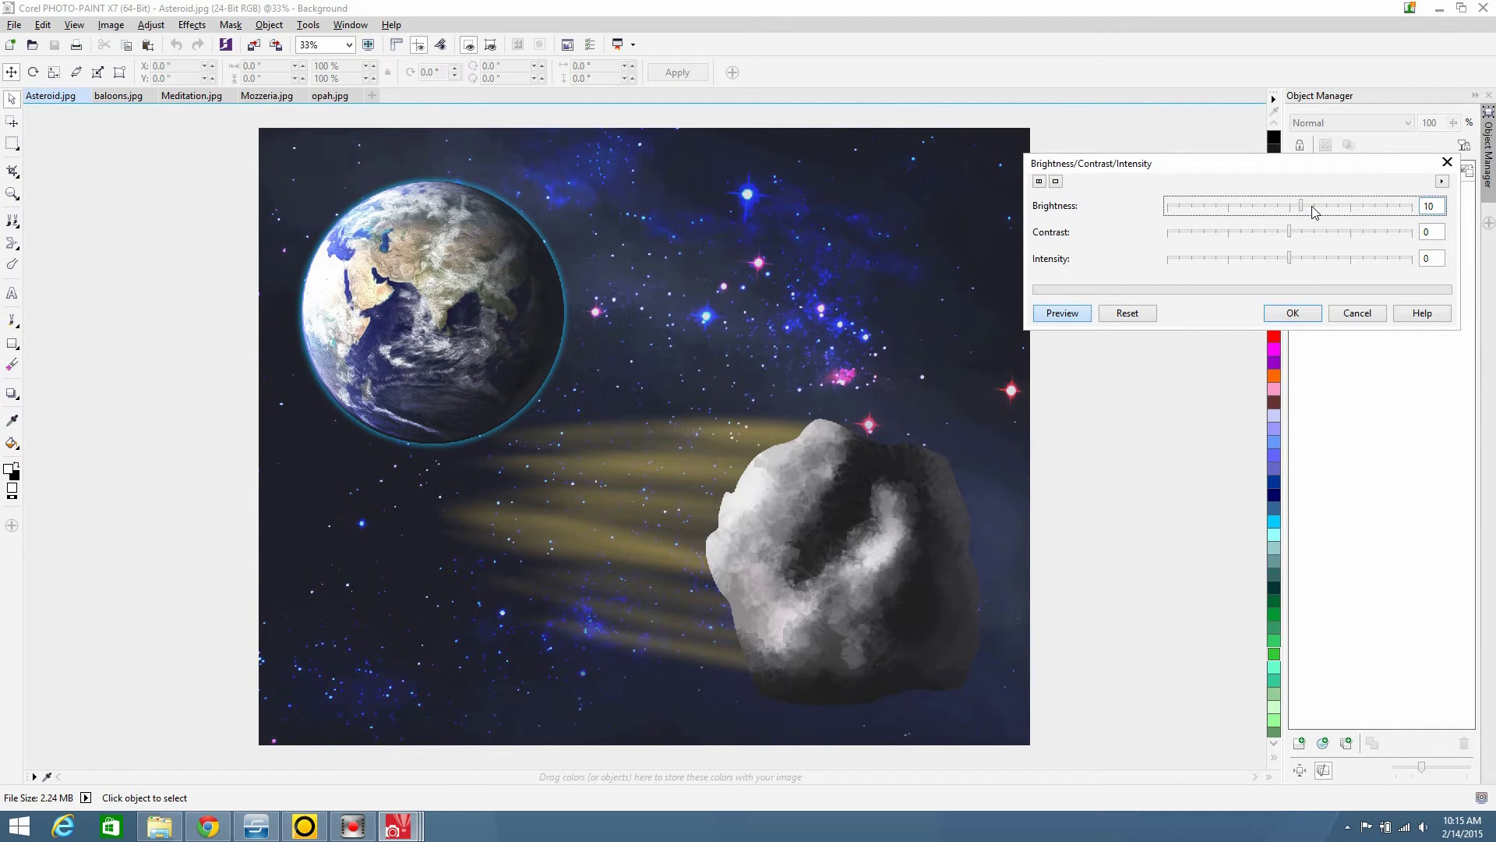
left_click(1303, 260)
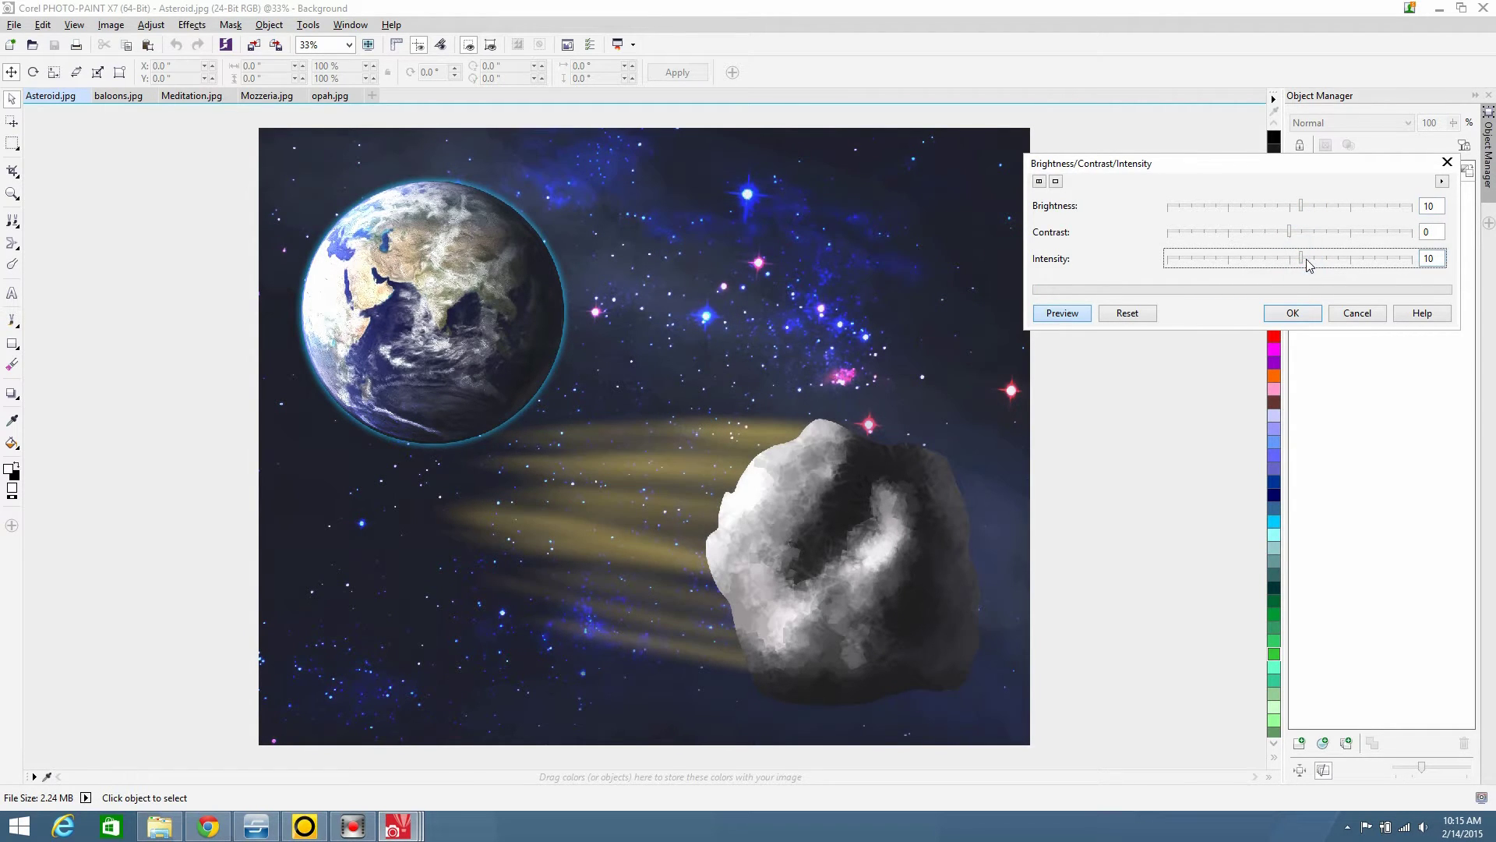
left_click(1331, 259)
left_click(1341, 259)
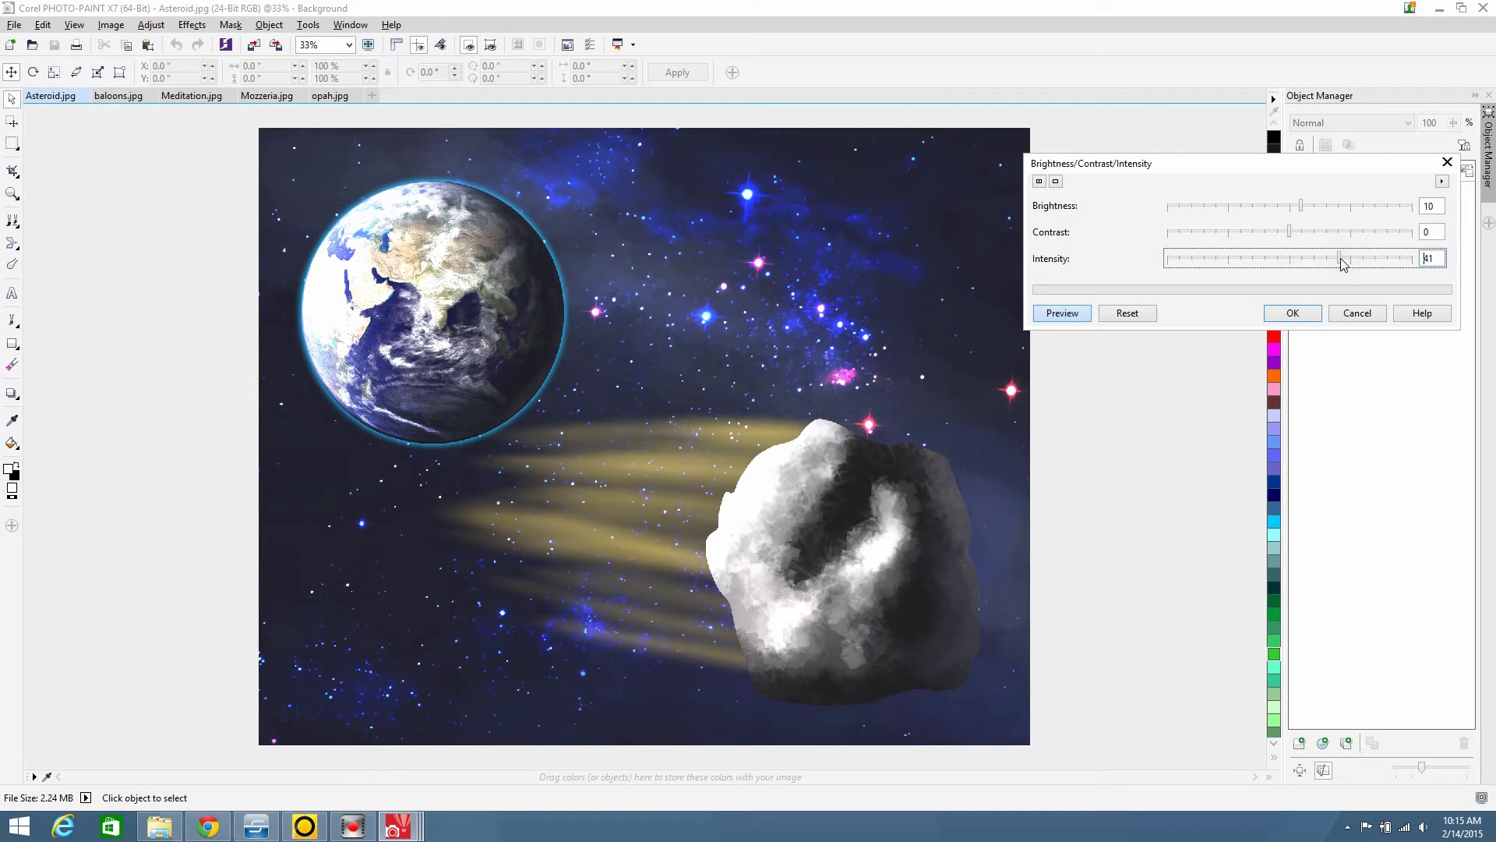
left_click_drag(1300, 206, 1292, 207)
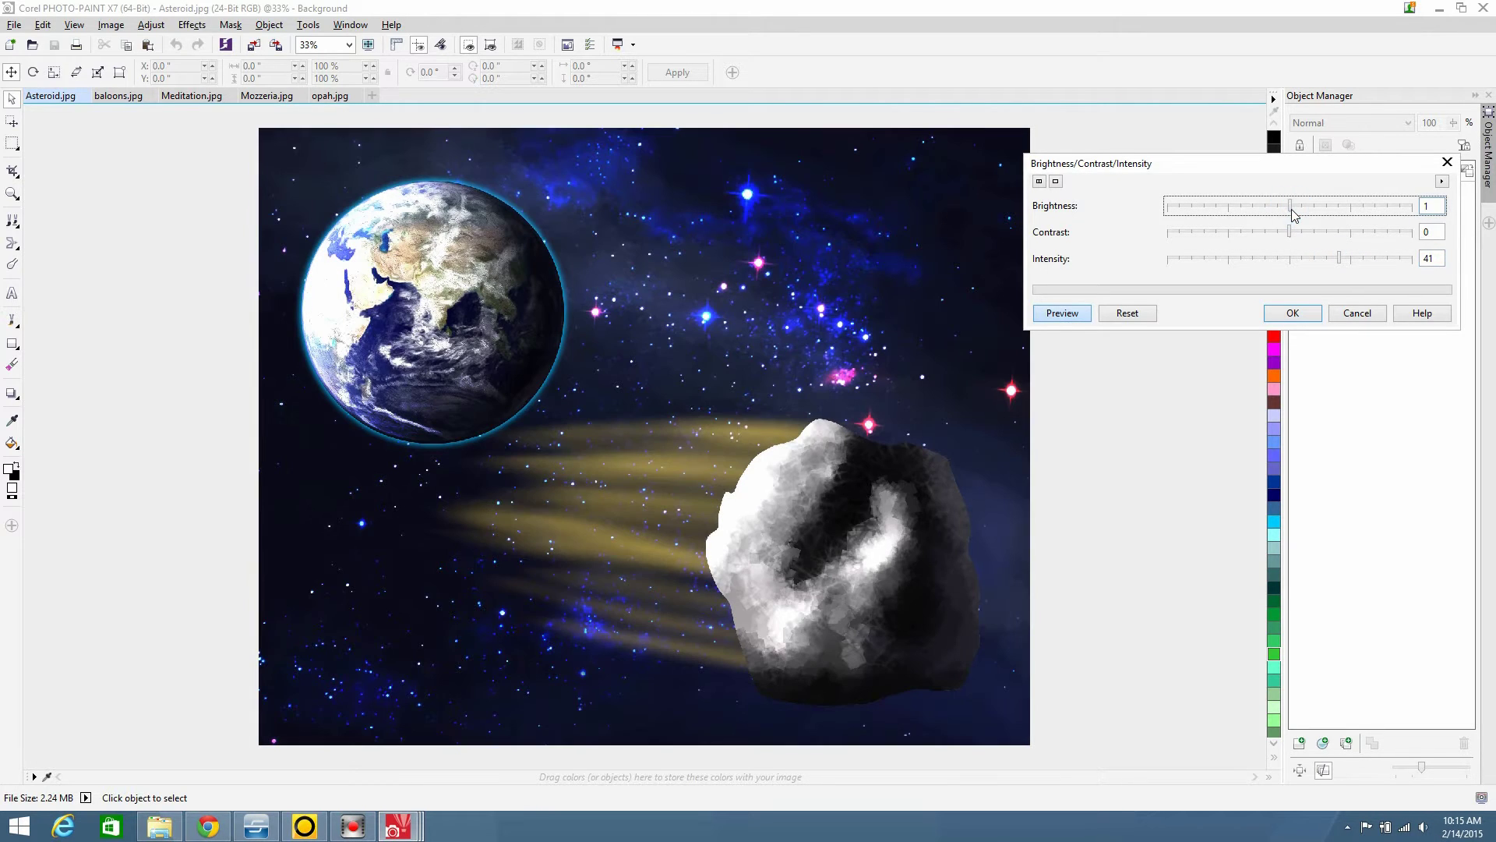
left_click(1291, 260)
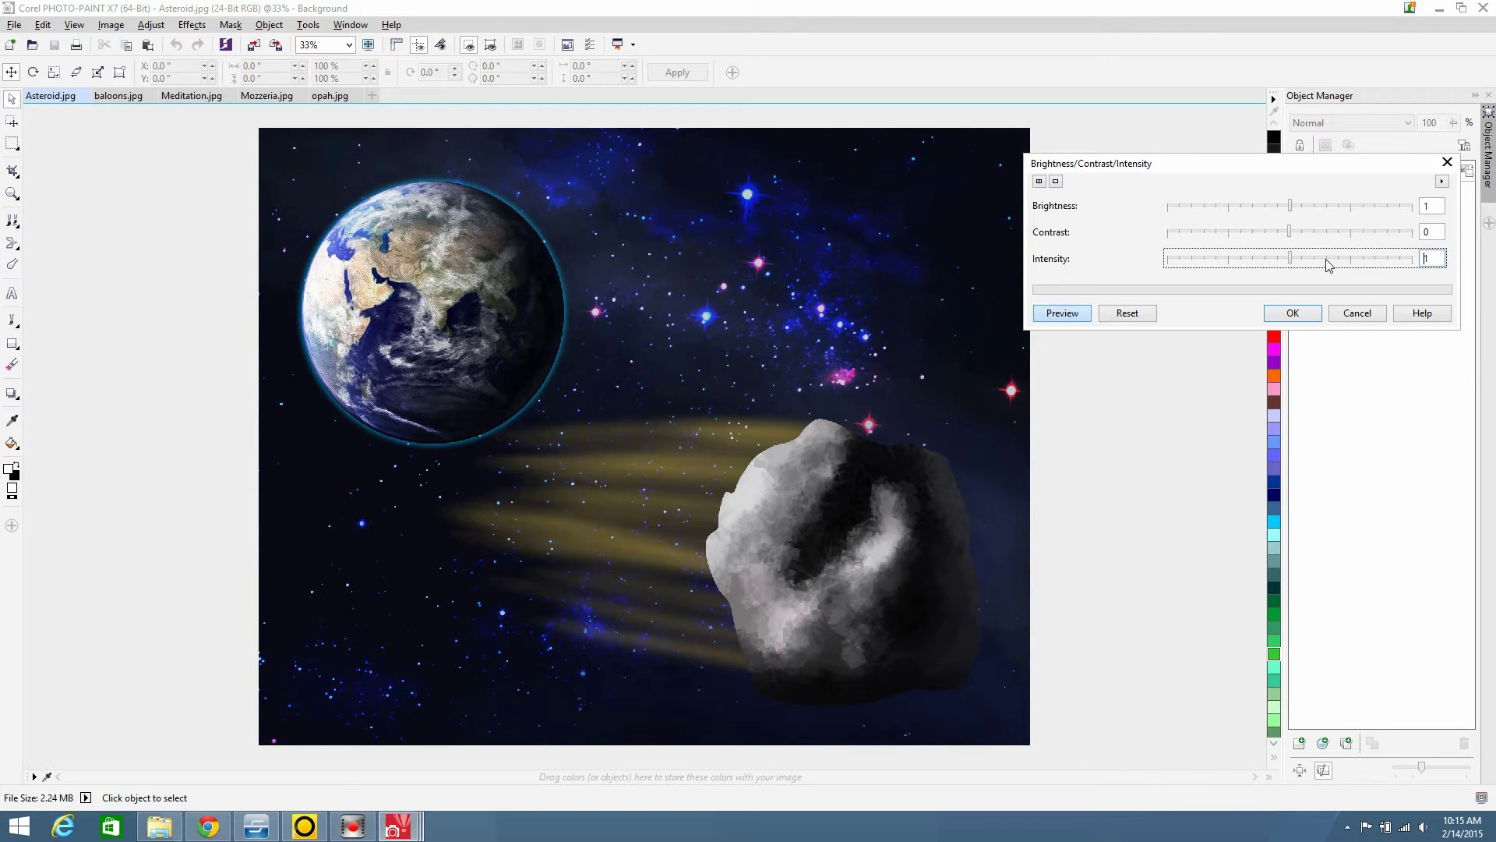
left_click(1328, 260)
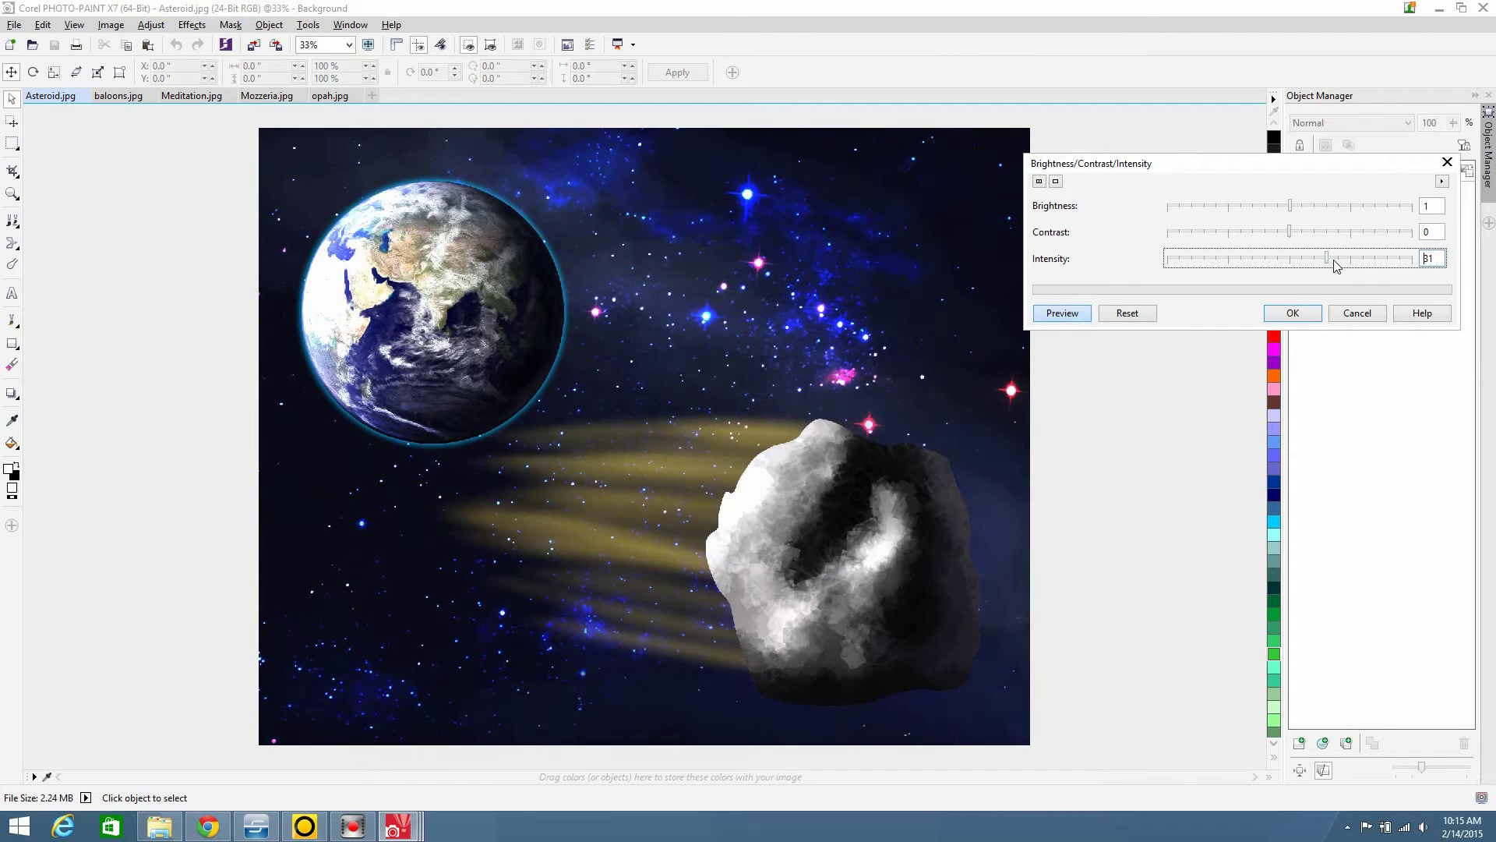
left_click(1339, 260)
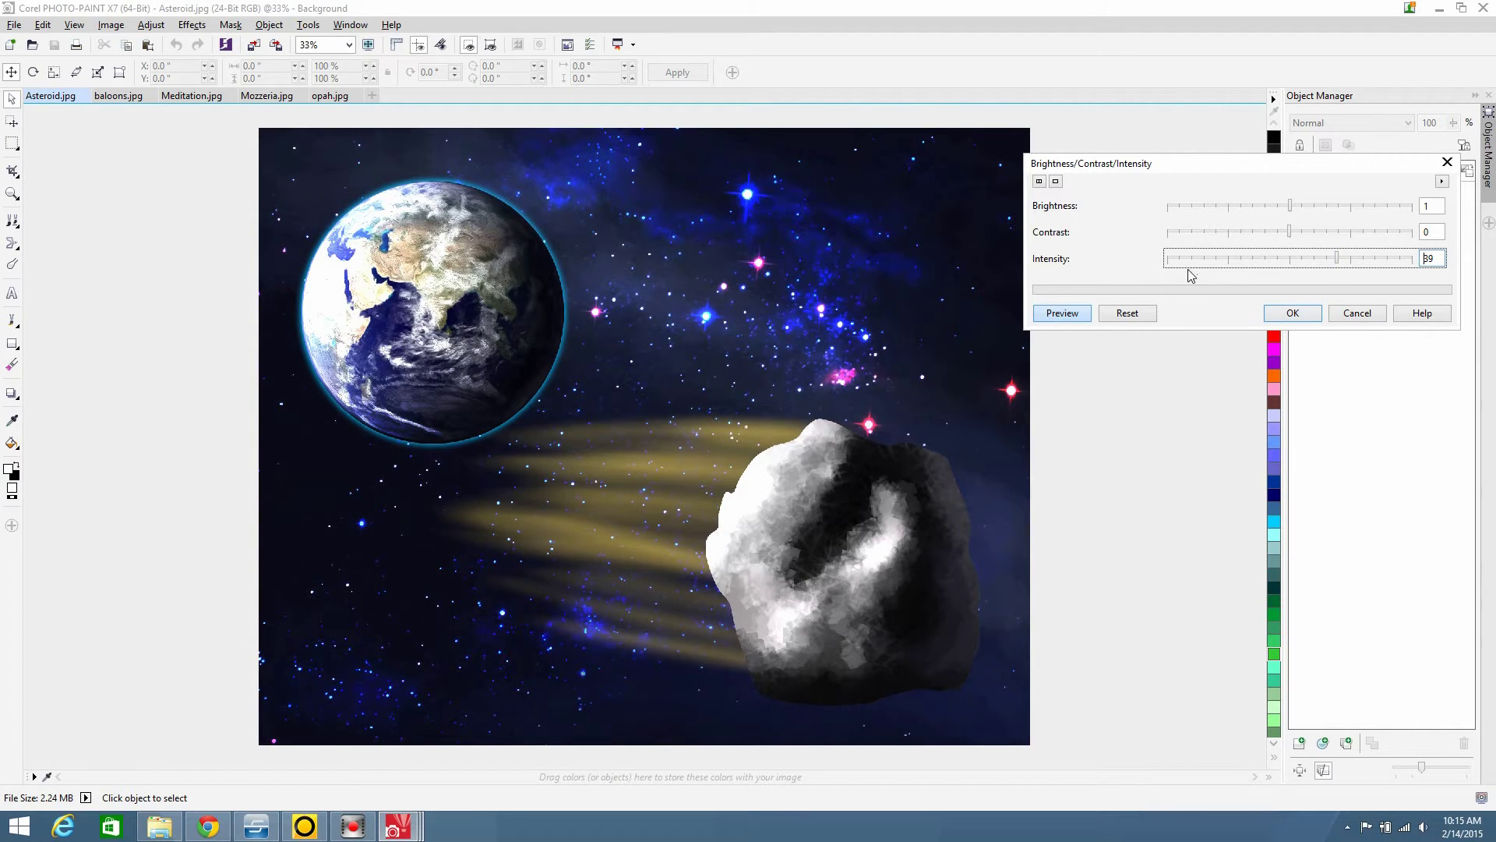
left_click(1298, 314)
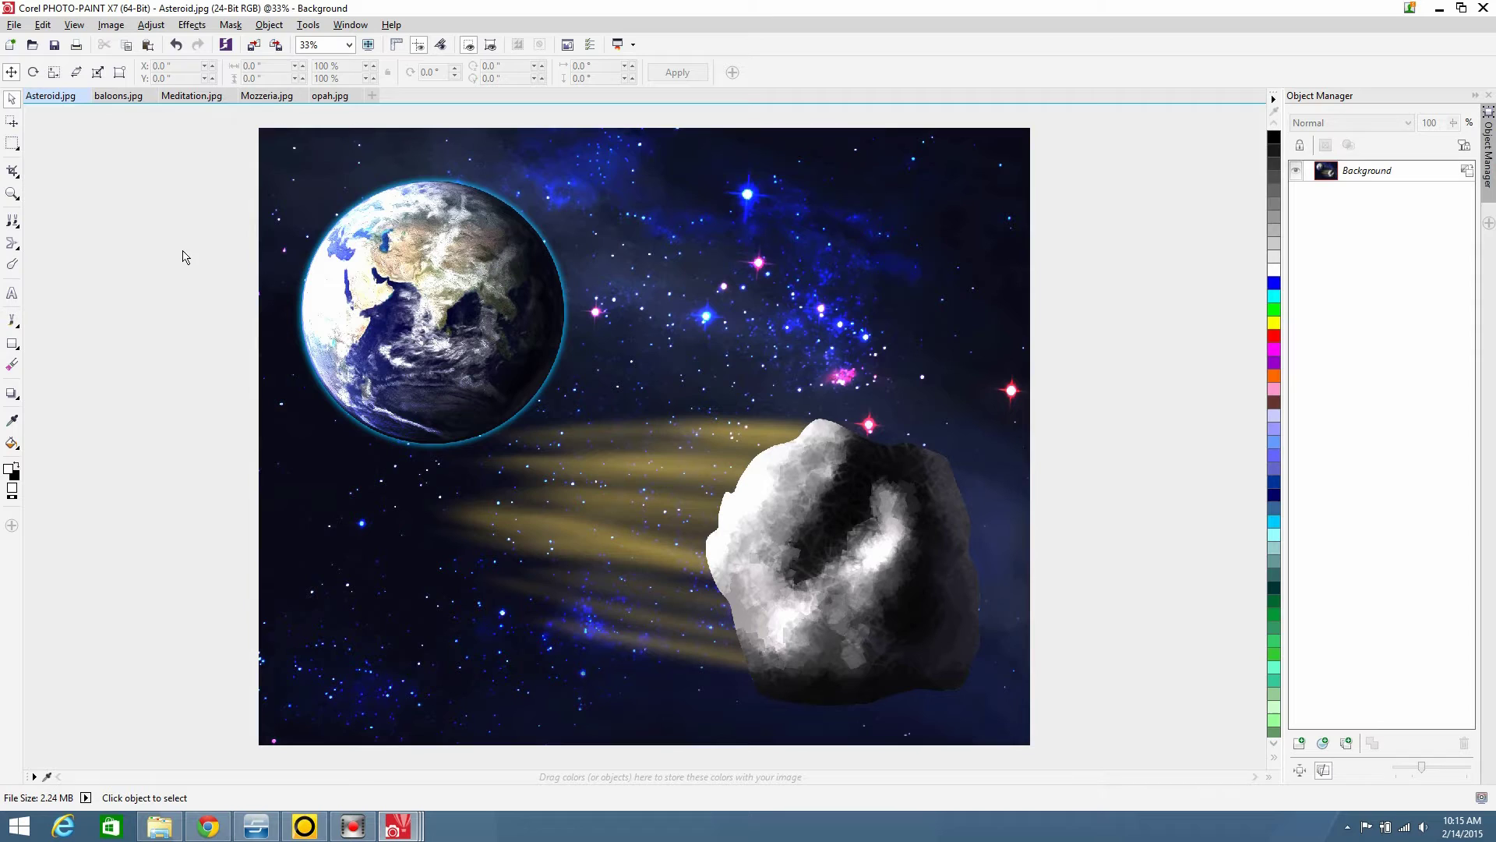
Set Paper Size in pixels to width 3,200 and height 2,600 with black background
left_click(112, 26)
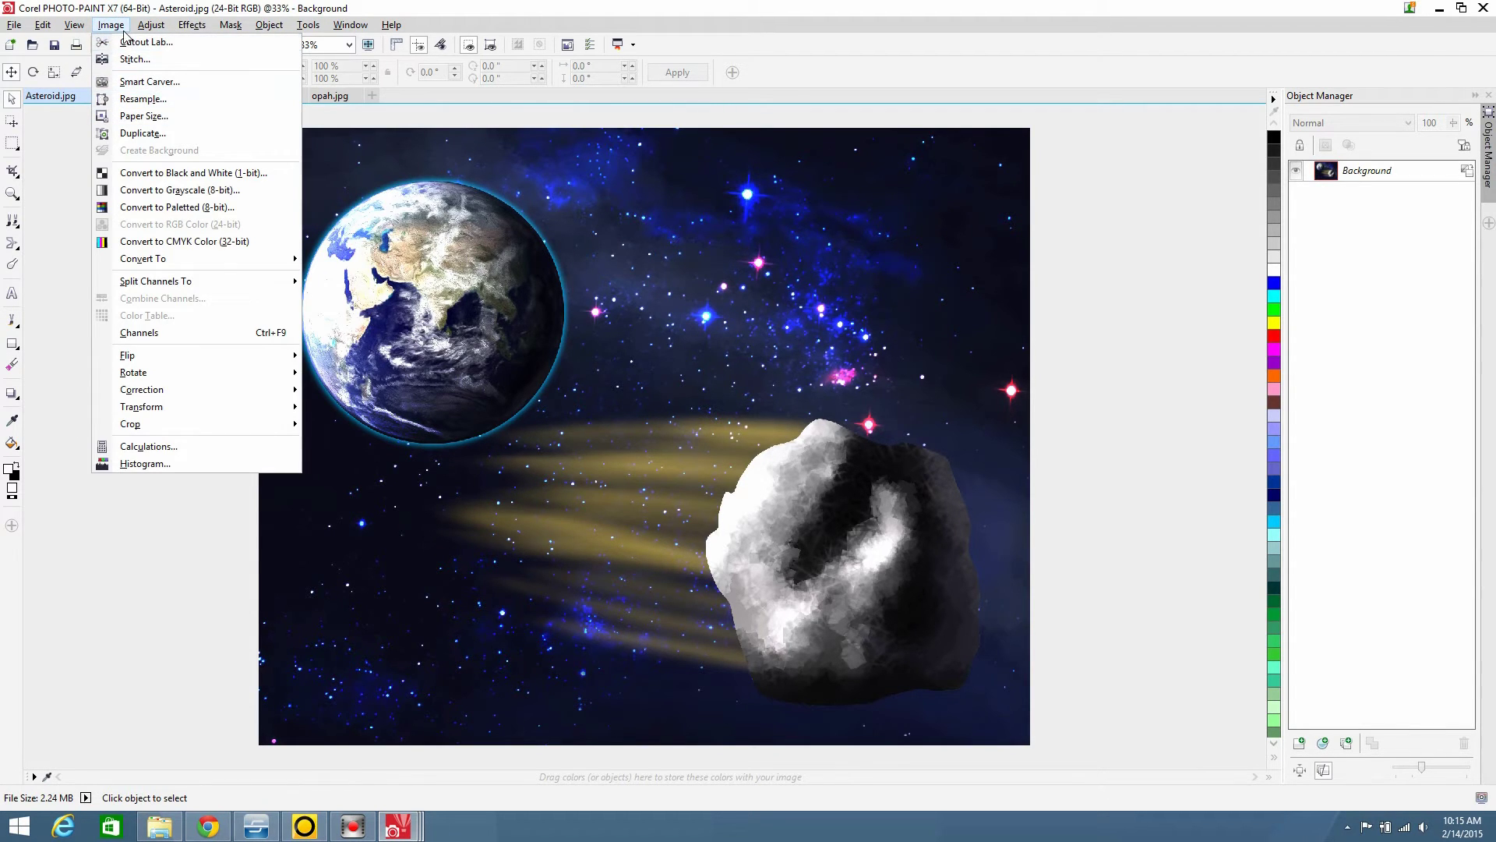
left_click(151, 118)
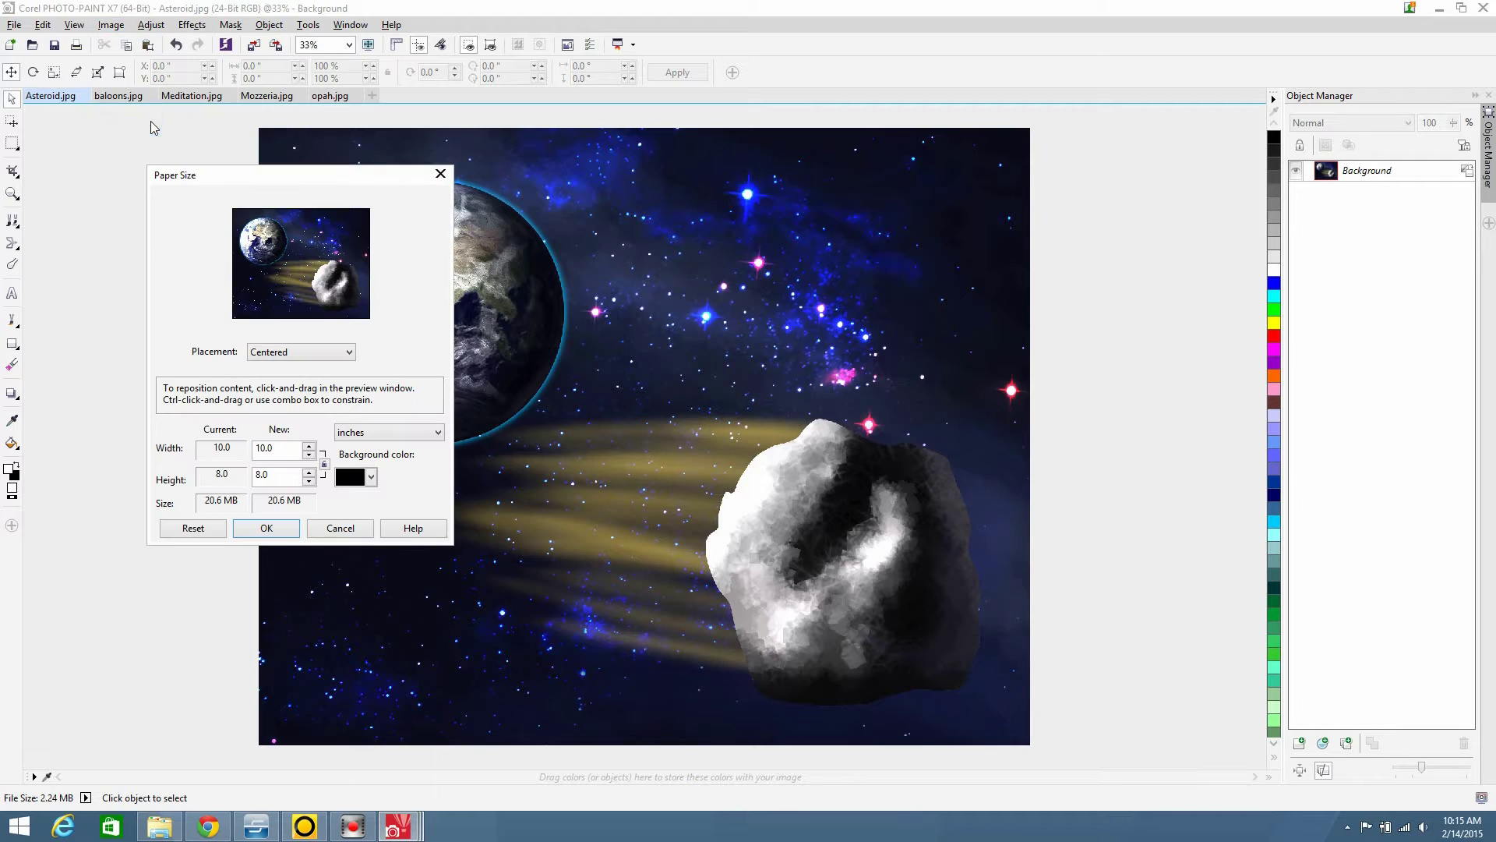
left_click(420, 432)
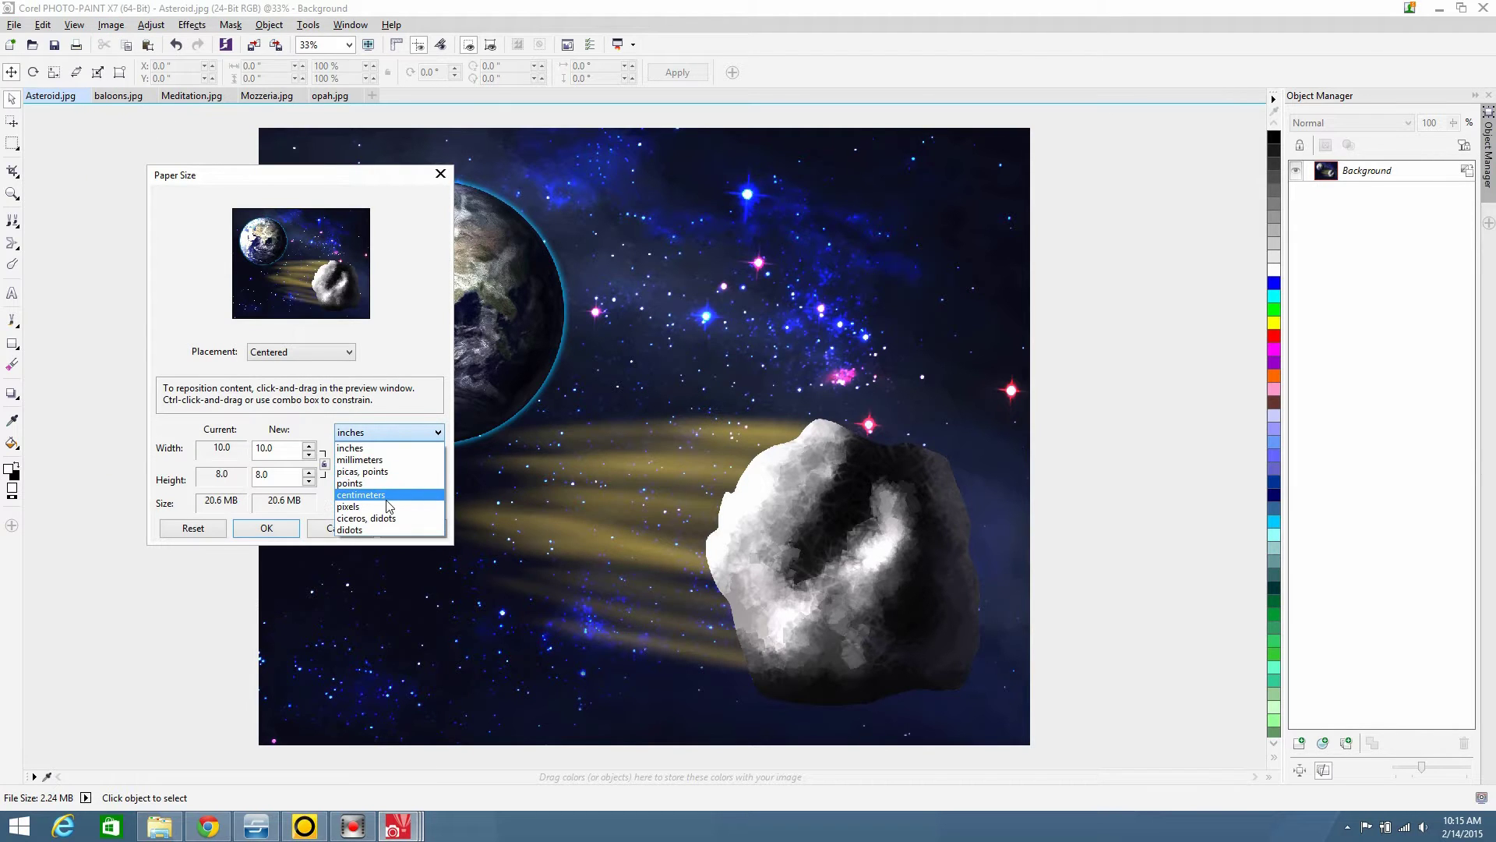
left_click(354, 507)
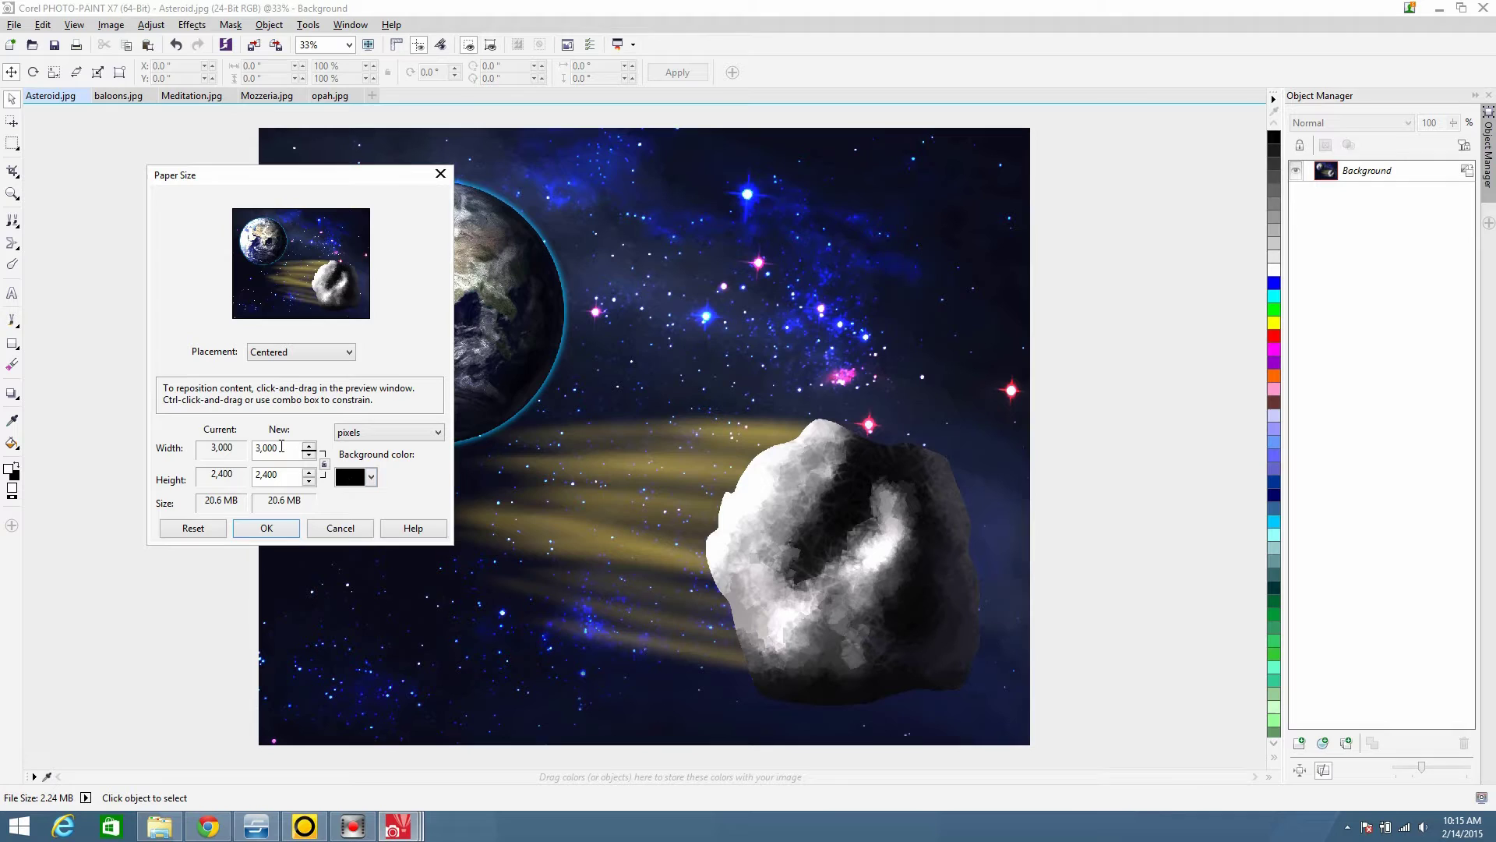
left_click_drag(264, 449, 295, 450)
type("200")
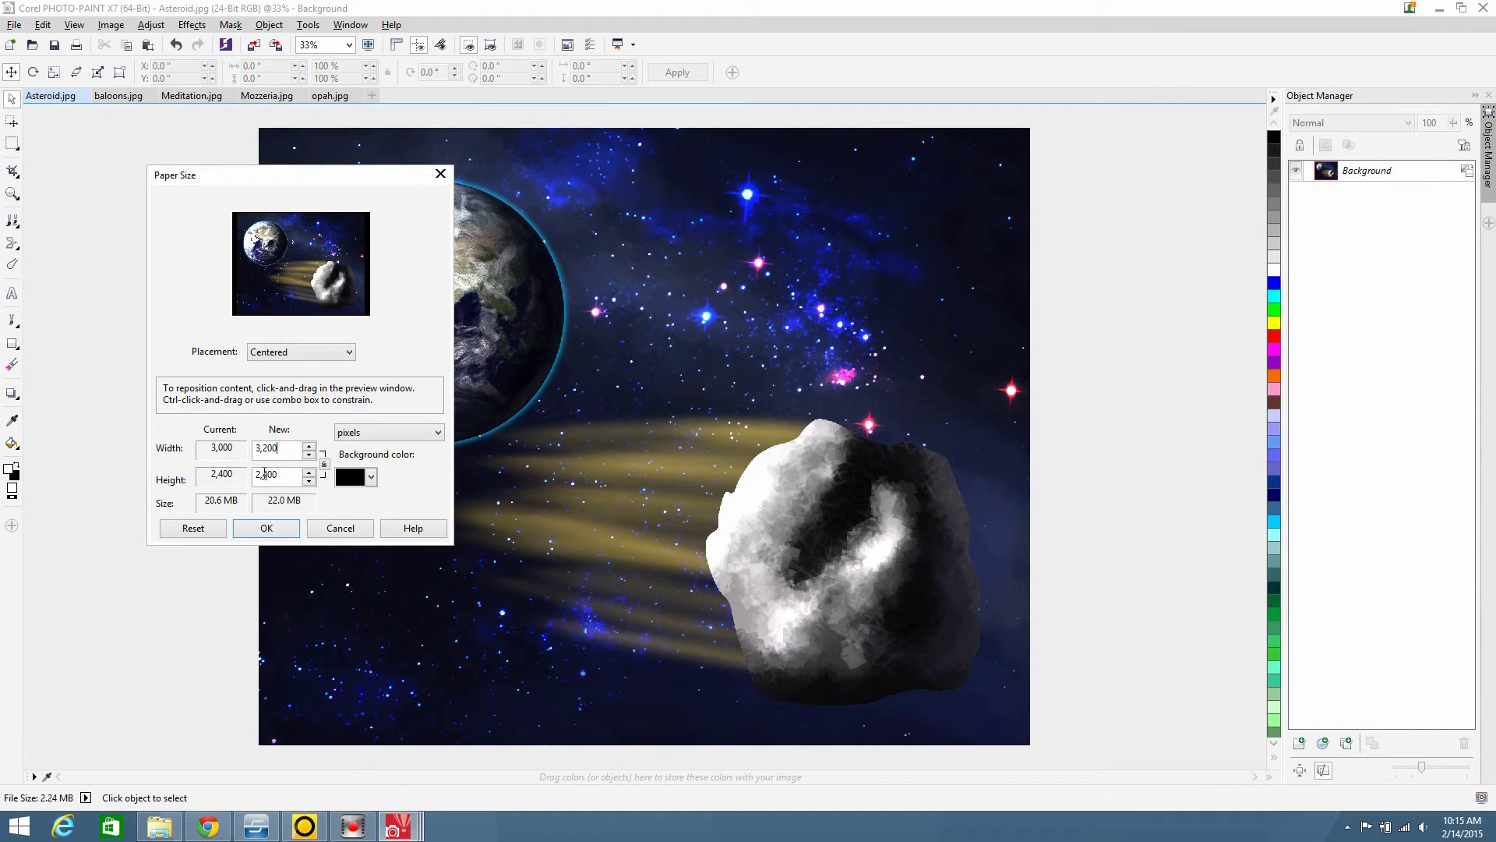
left_click_drag(265, 474, 284, 478)
type("600")
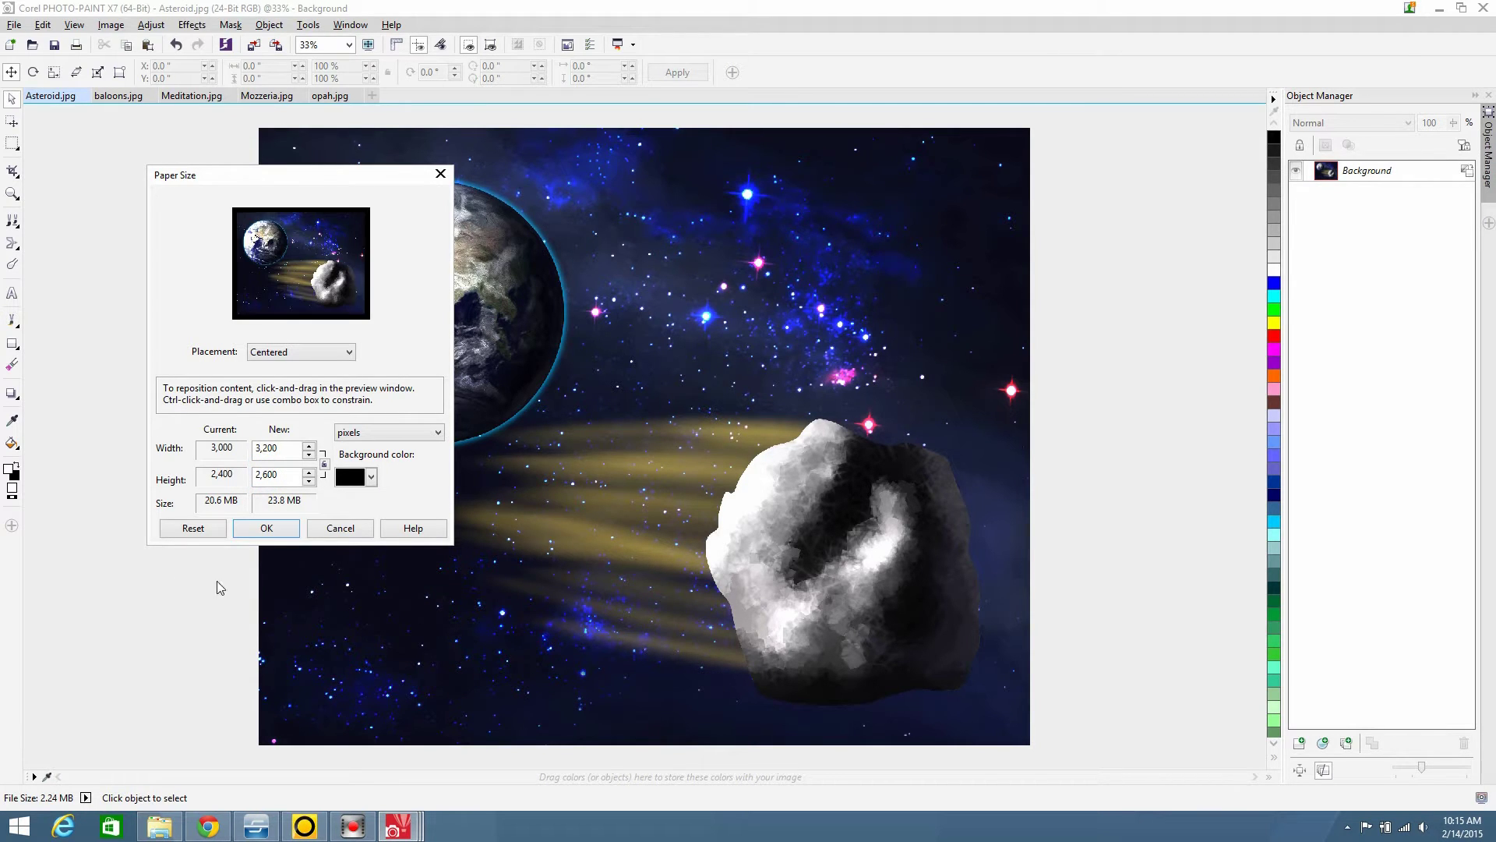
left_click(268, 529)
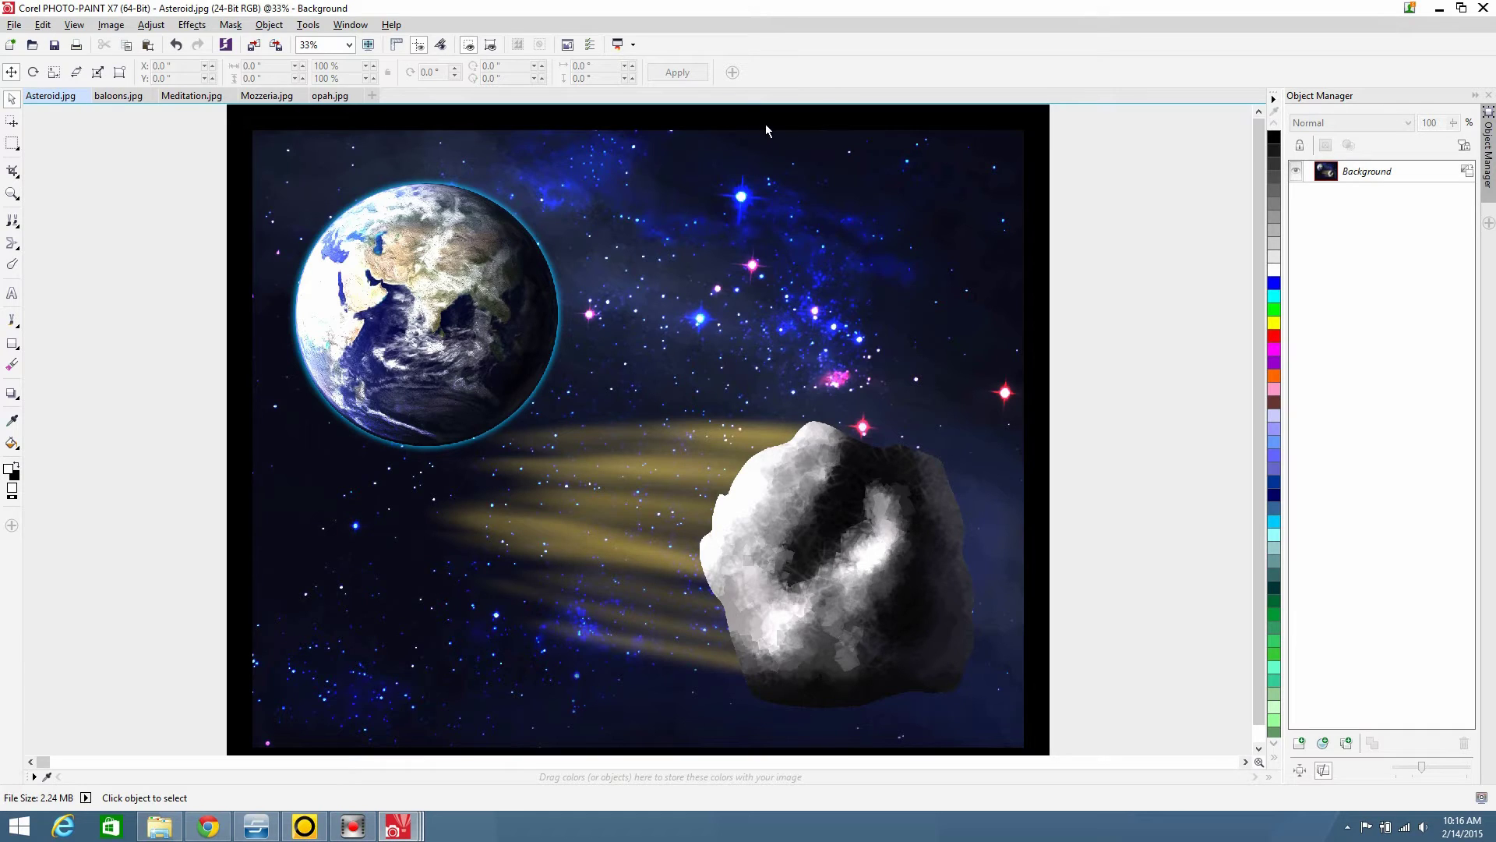
Resample Asteroid.jpg in pixels to width 650 with aspect ratio kept, giving 650 × 528
left_click(111, 25)
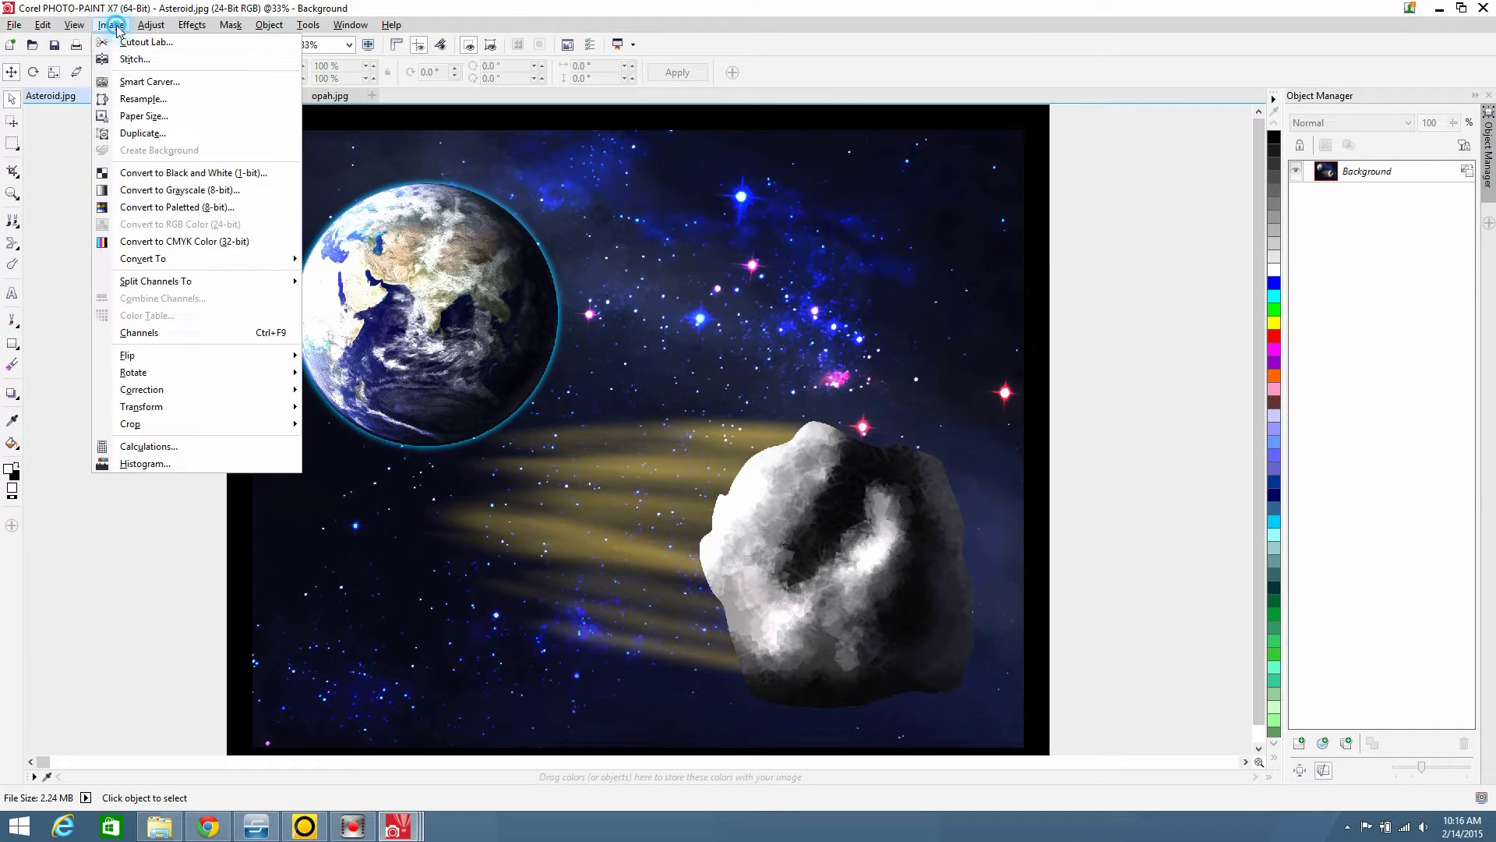
left_click(142, 100)
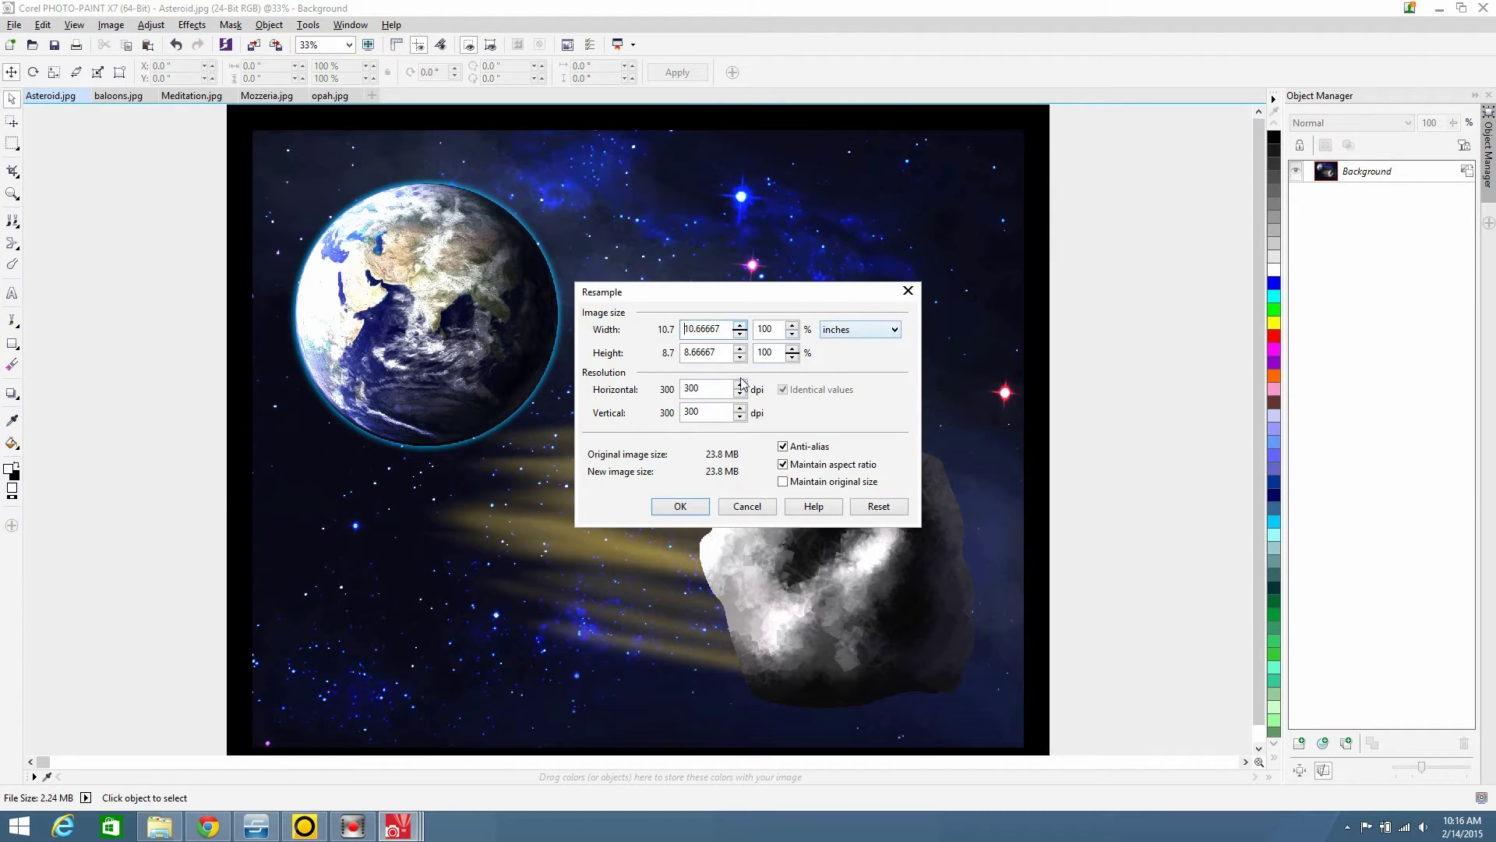
left_click(849, 329)
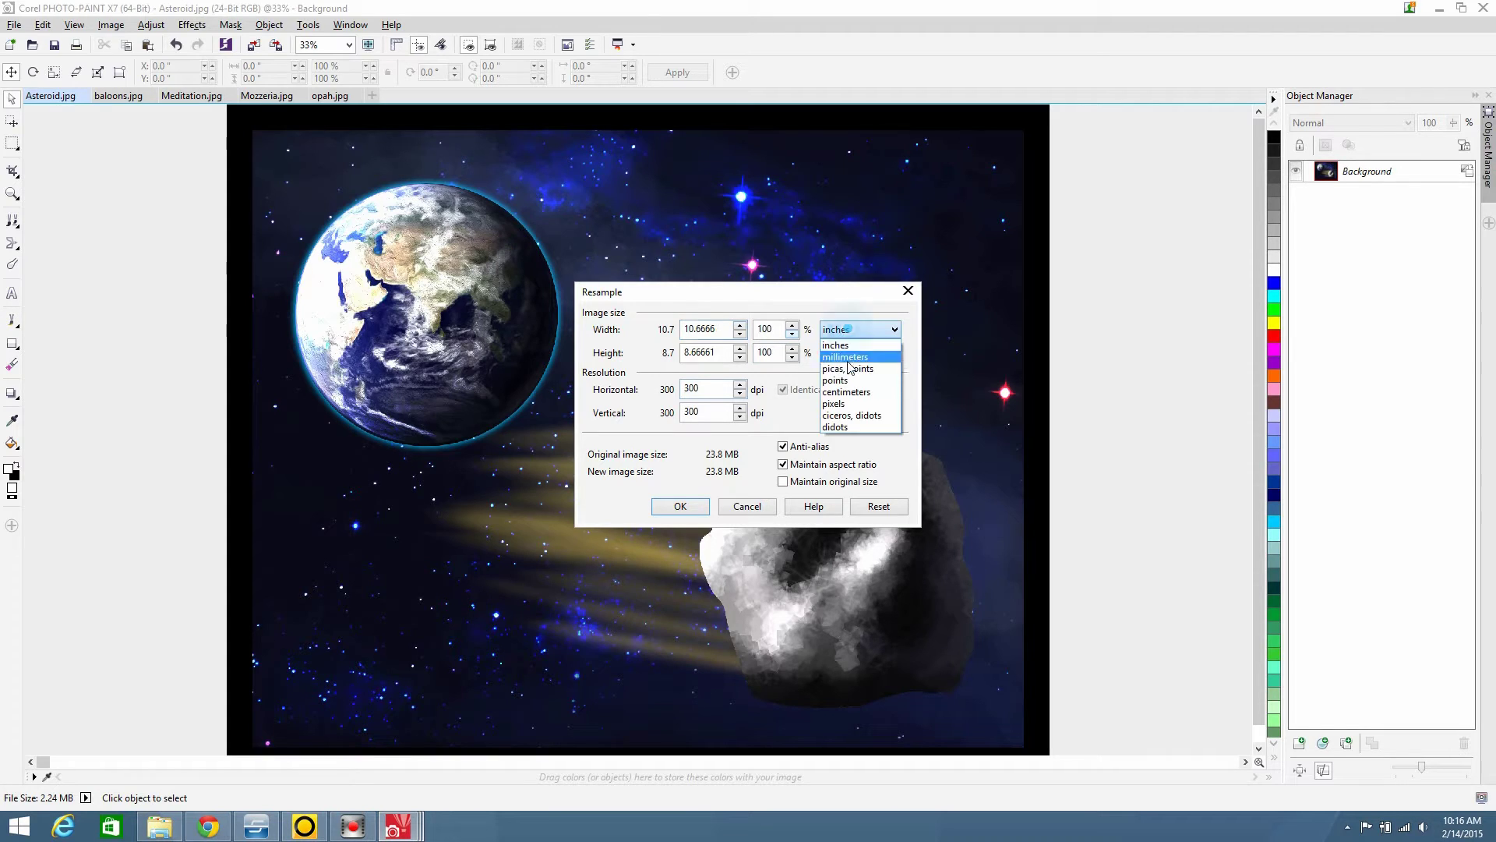
left_click(843, 404)
left_click_drag(728, 329, 677, 329)
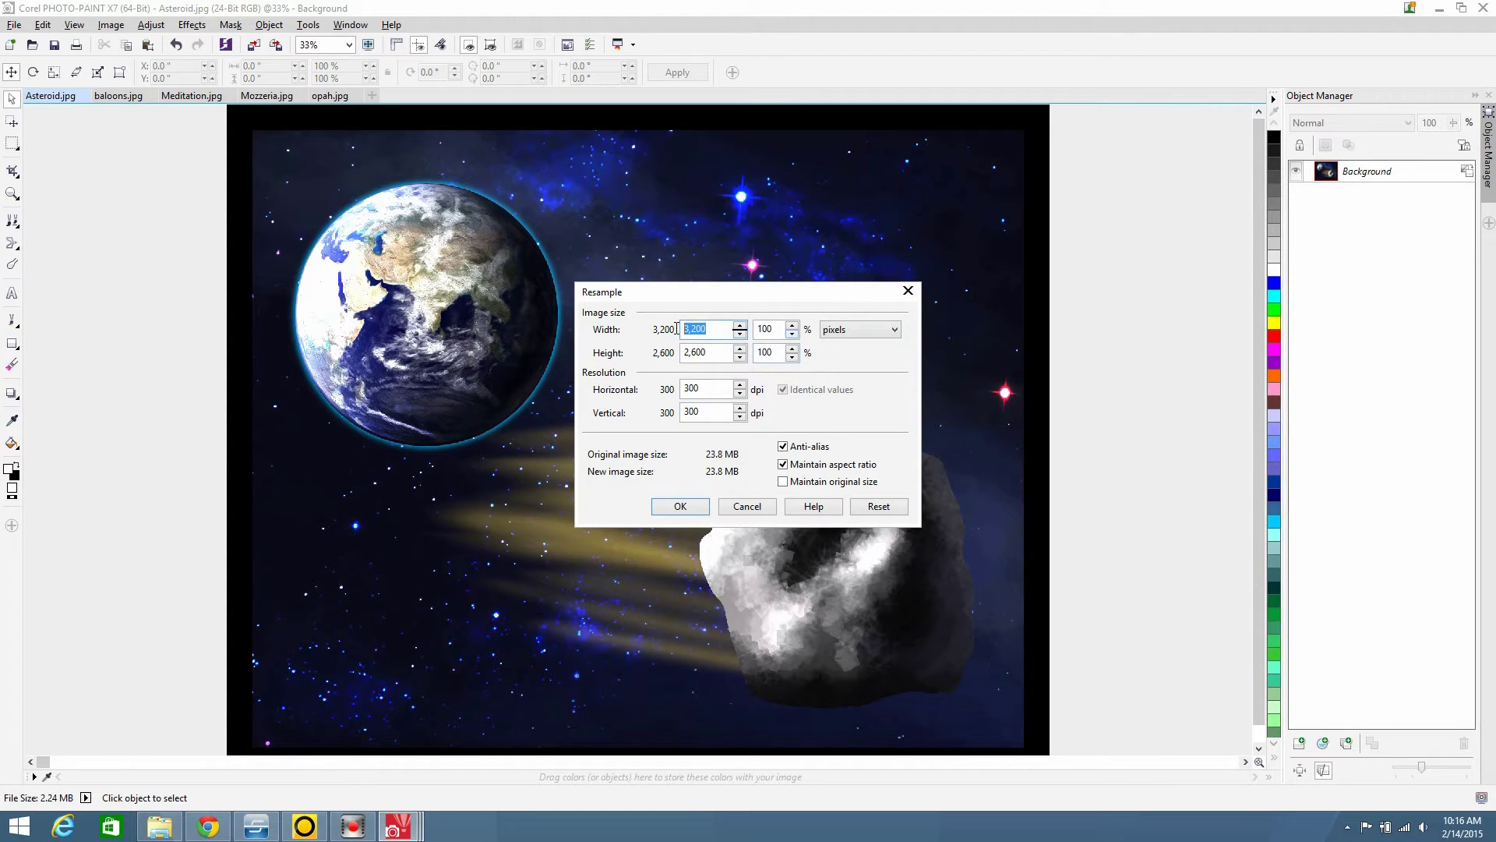
type("650")
left_click(684, 509)
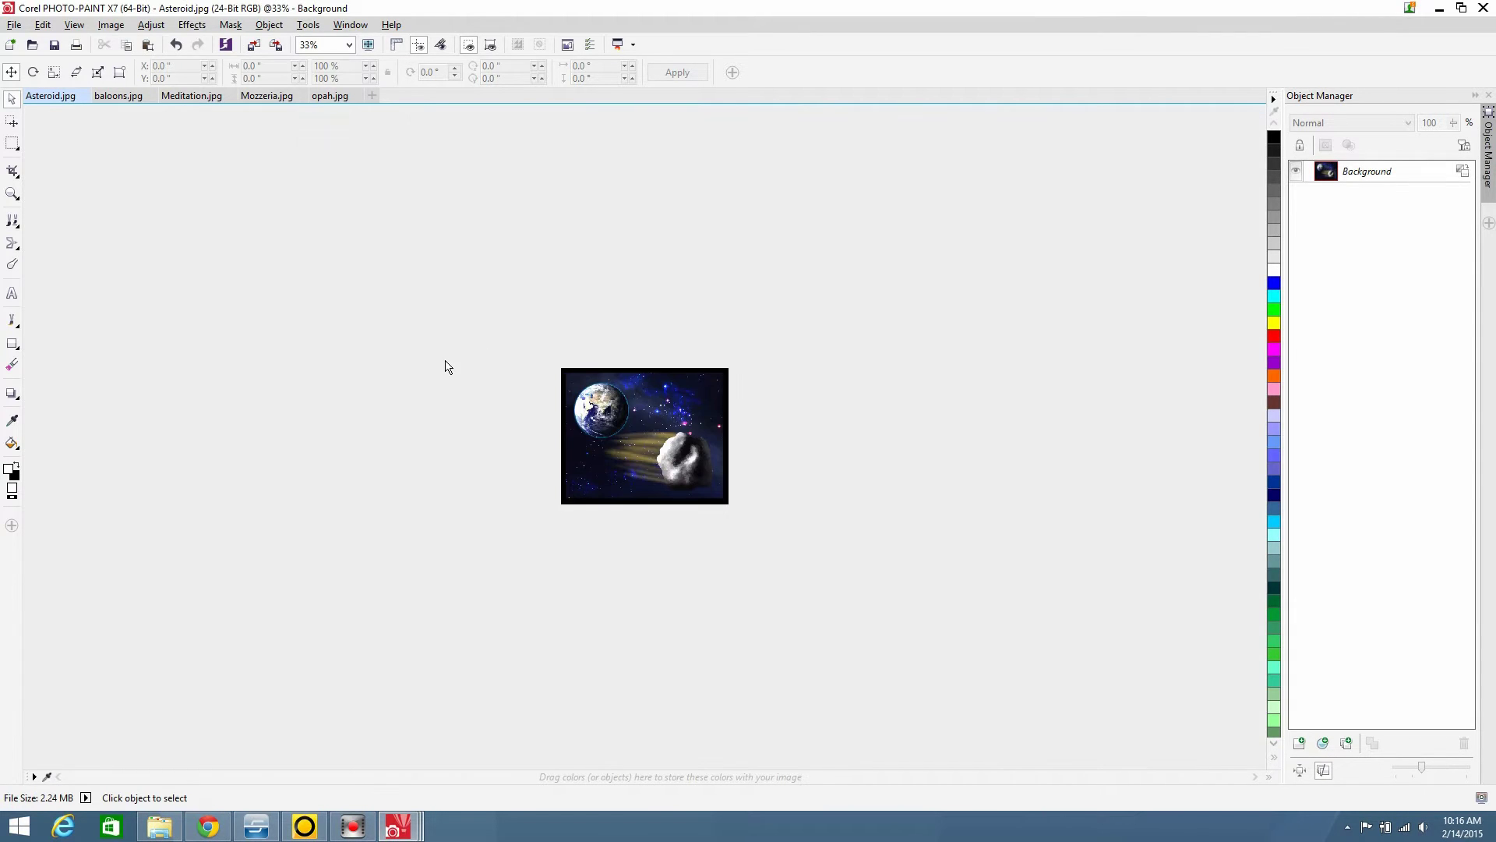
scroll(445, 367, "up", 2)
Switch to the baloons.jpg document
left_click(111, 98)
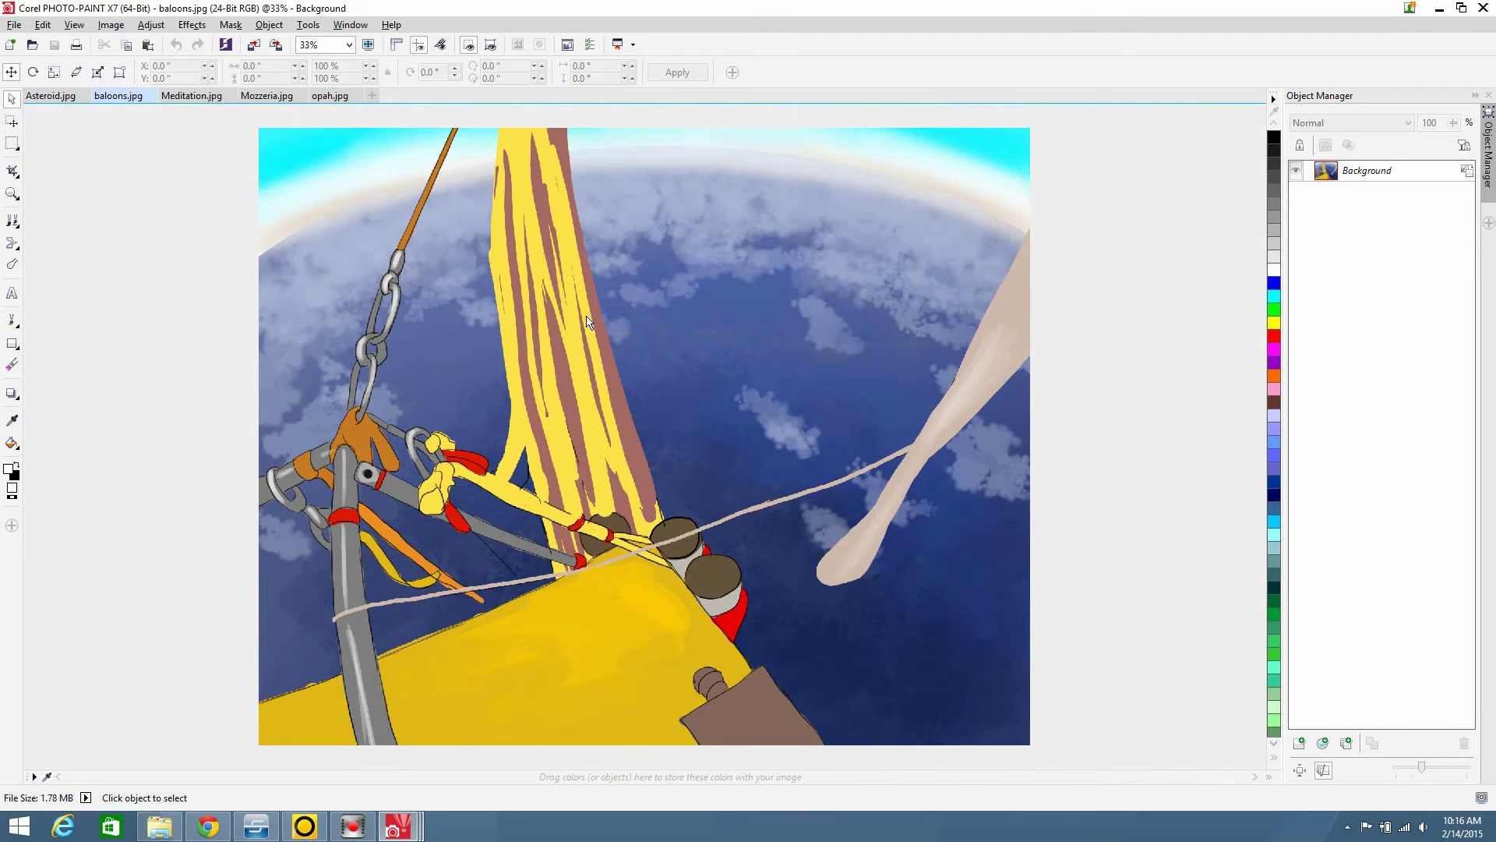
scroll(588, 322, "down", 1)
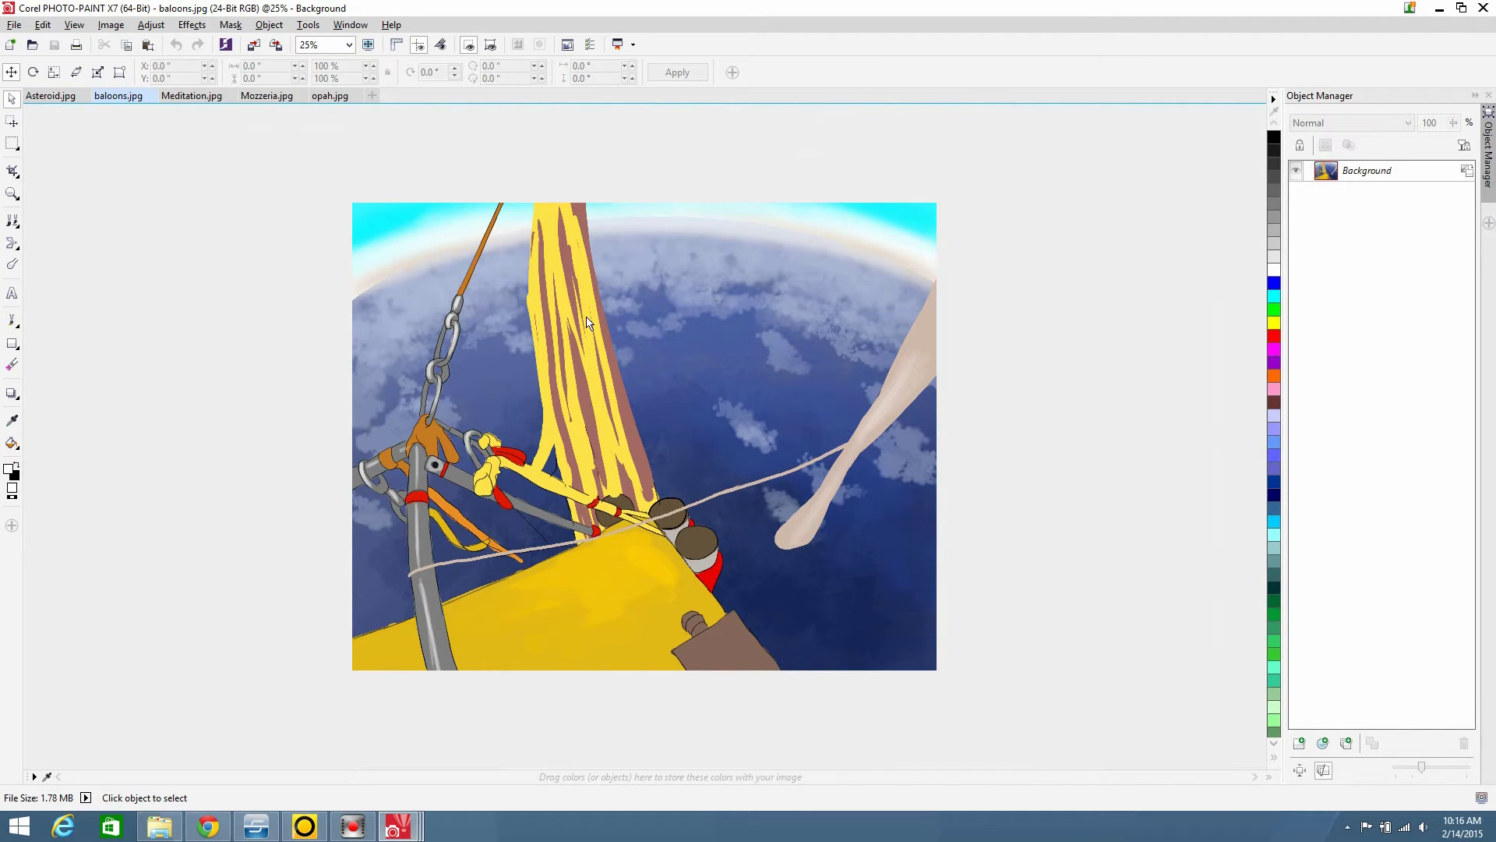
scroll(589, 322, "up", 1)
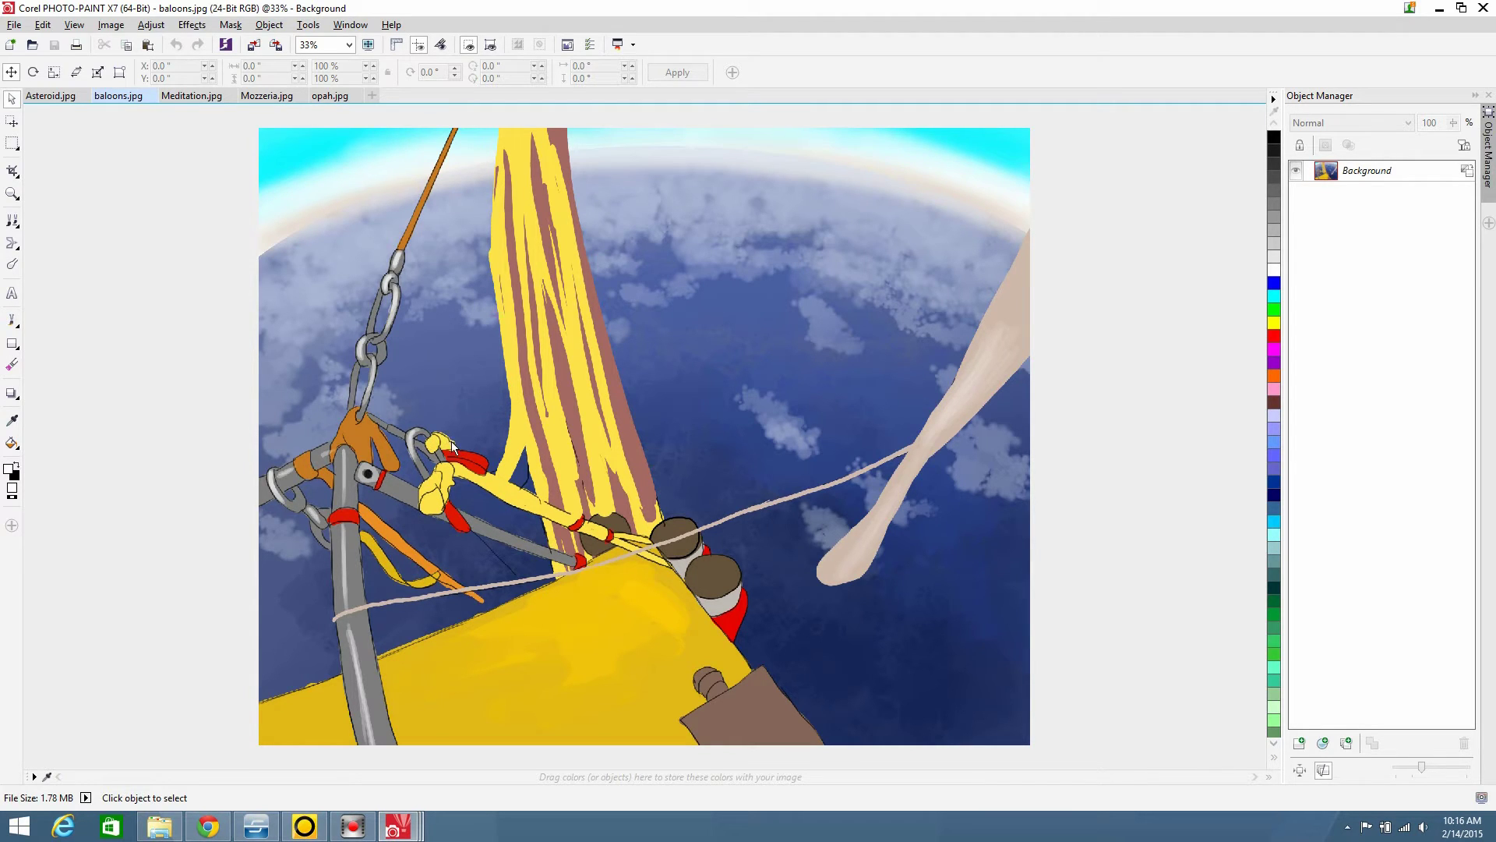
Apply Jaggy Despeckle with width and height 5 and Symmetric on
left_click(193, 25)
mouse_move(214, 99)
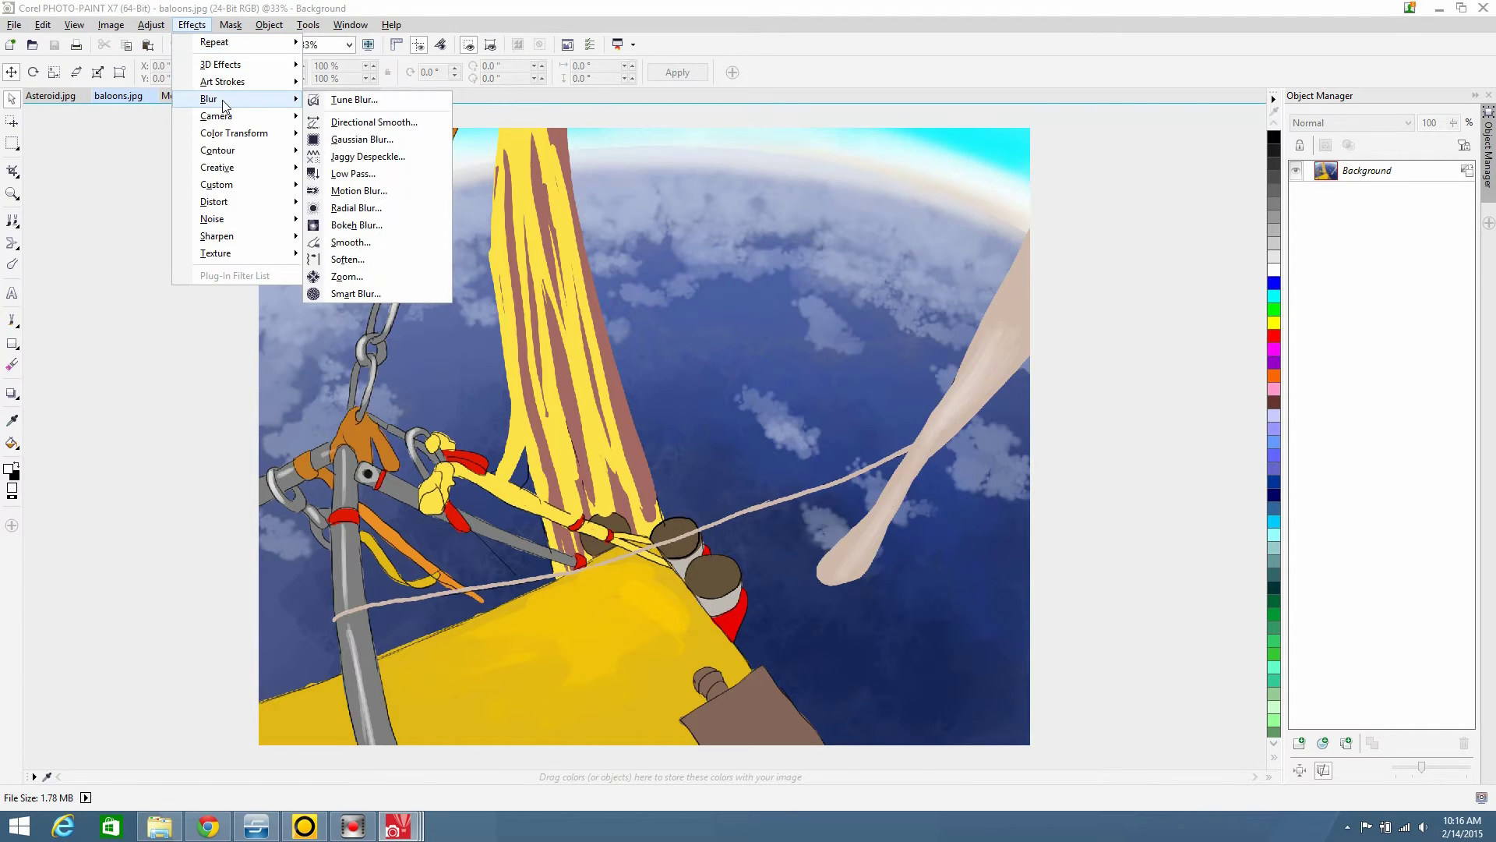
left_click(399, 157)
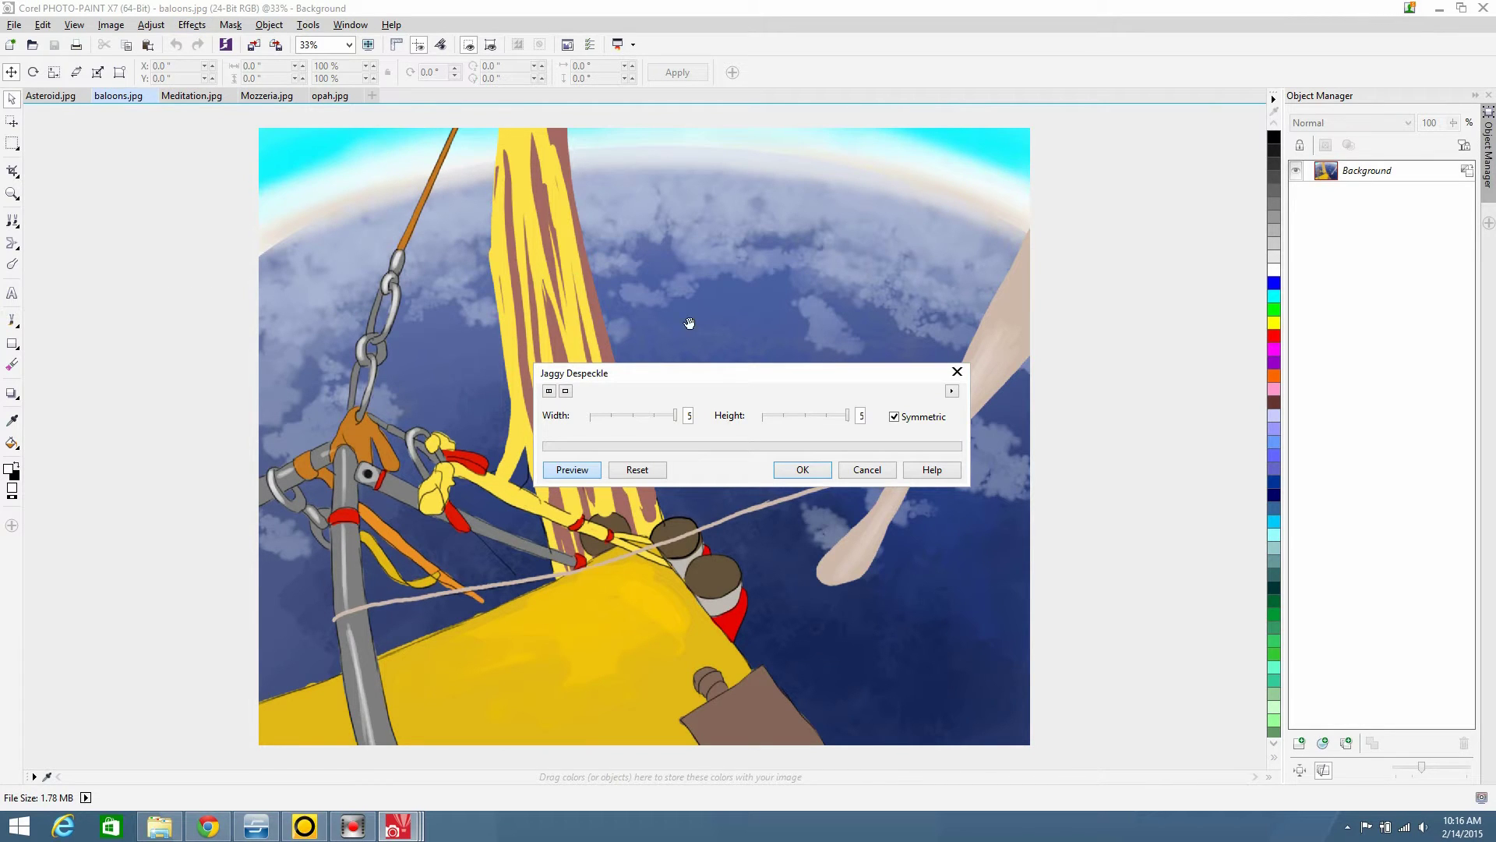
left_click_drag(602, 415, 1182, 627)
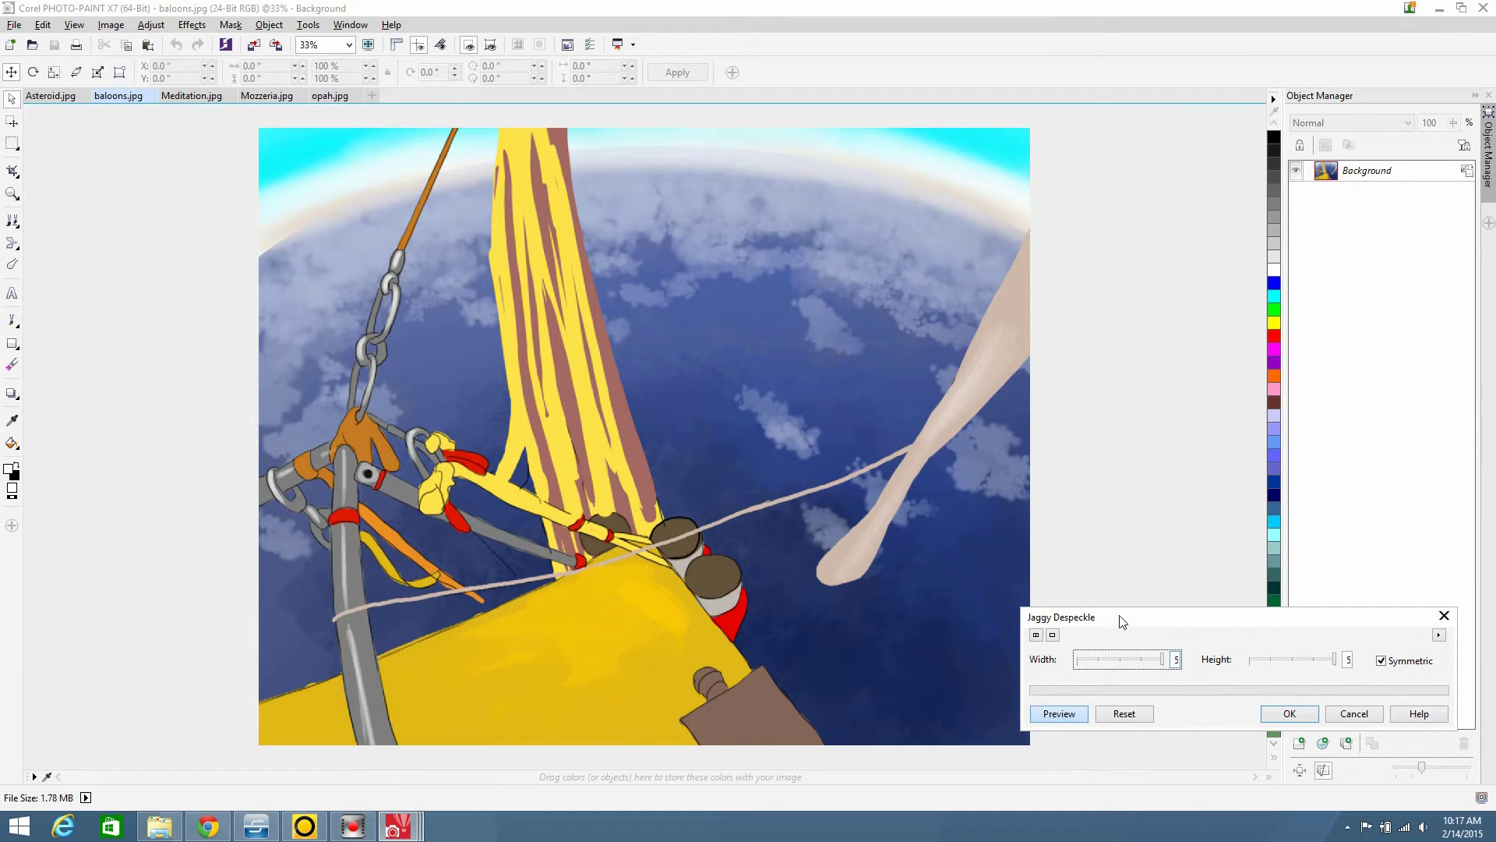
left_click_drag(1123, 621, 1095, 441)
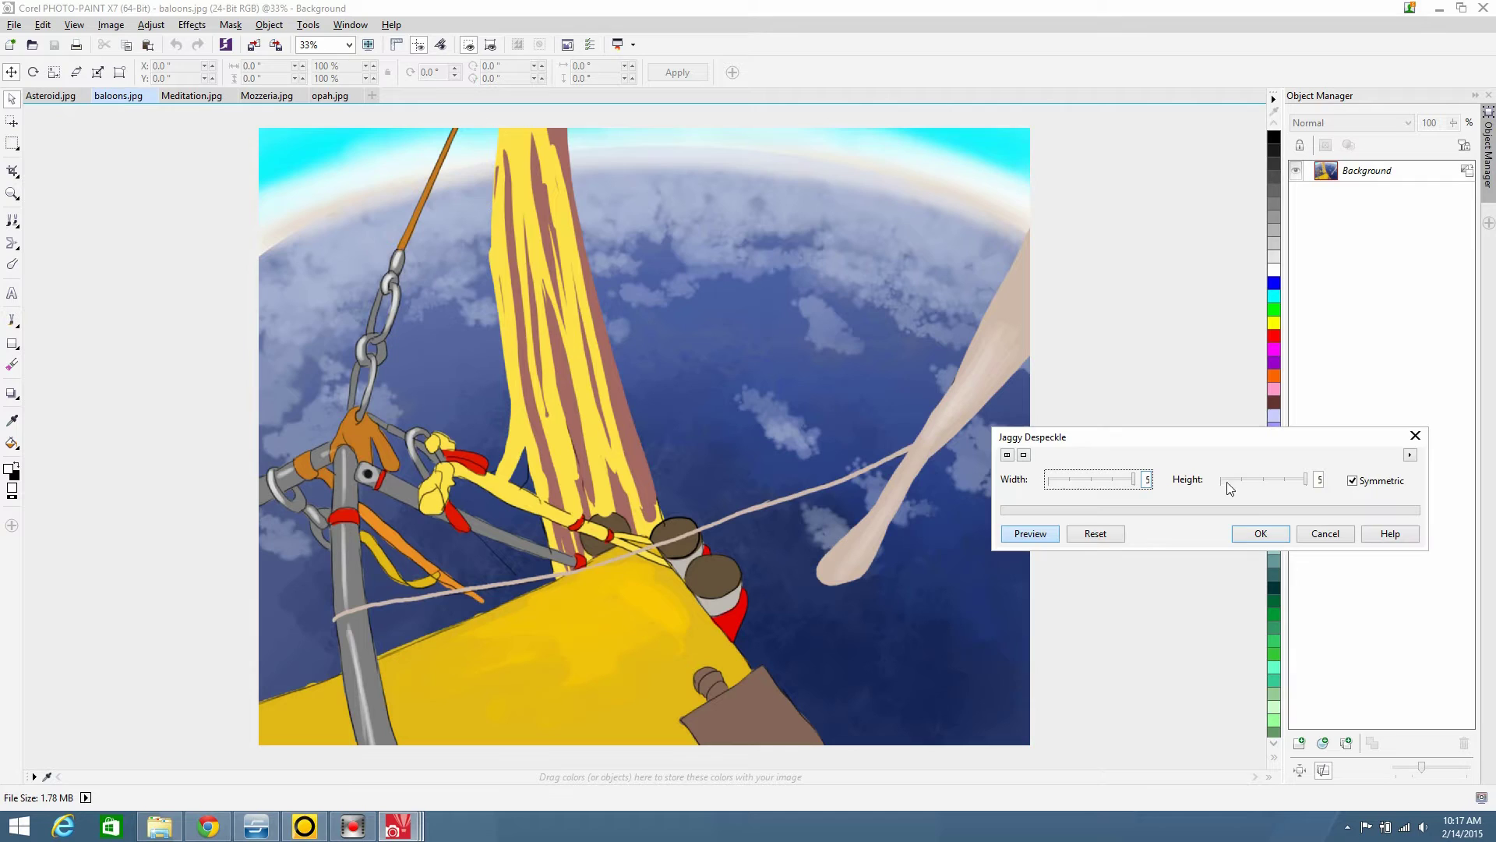
left_click(1274, 534)
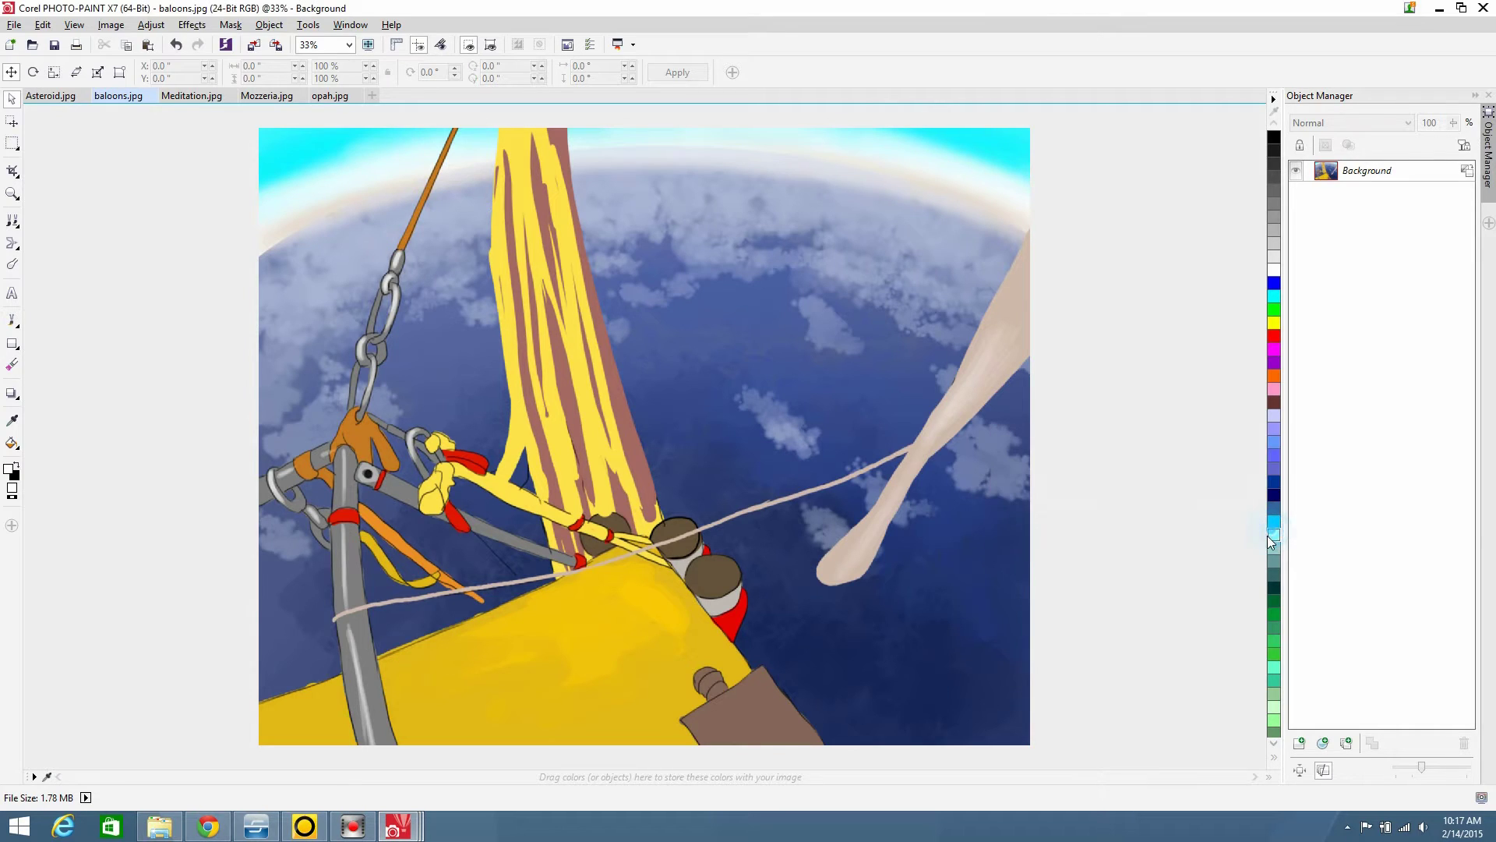
In Brightness/Contrast/Intensity for baloons.jpg, set brightness and intensity to 0 and contrast to 100
left_click(148, 25)
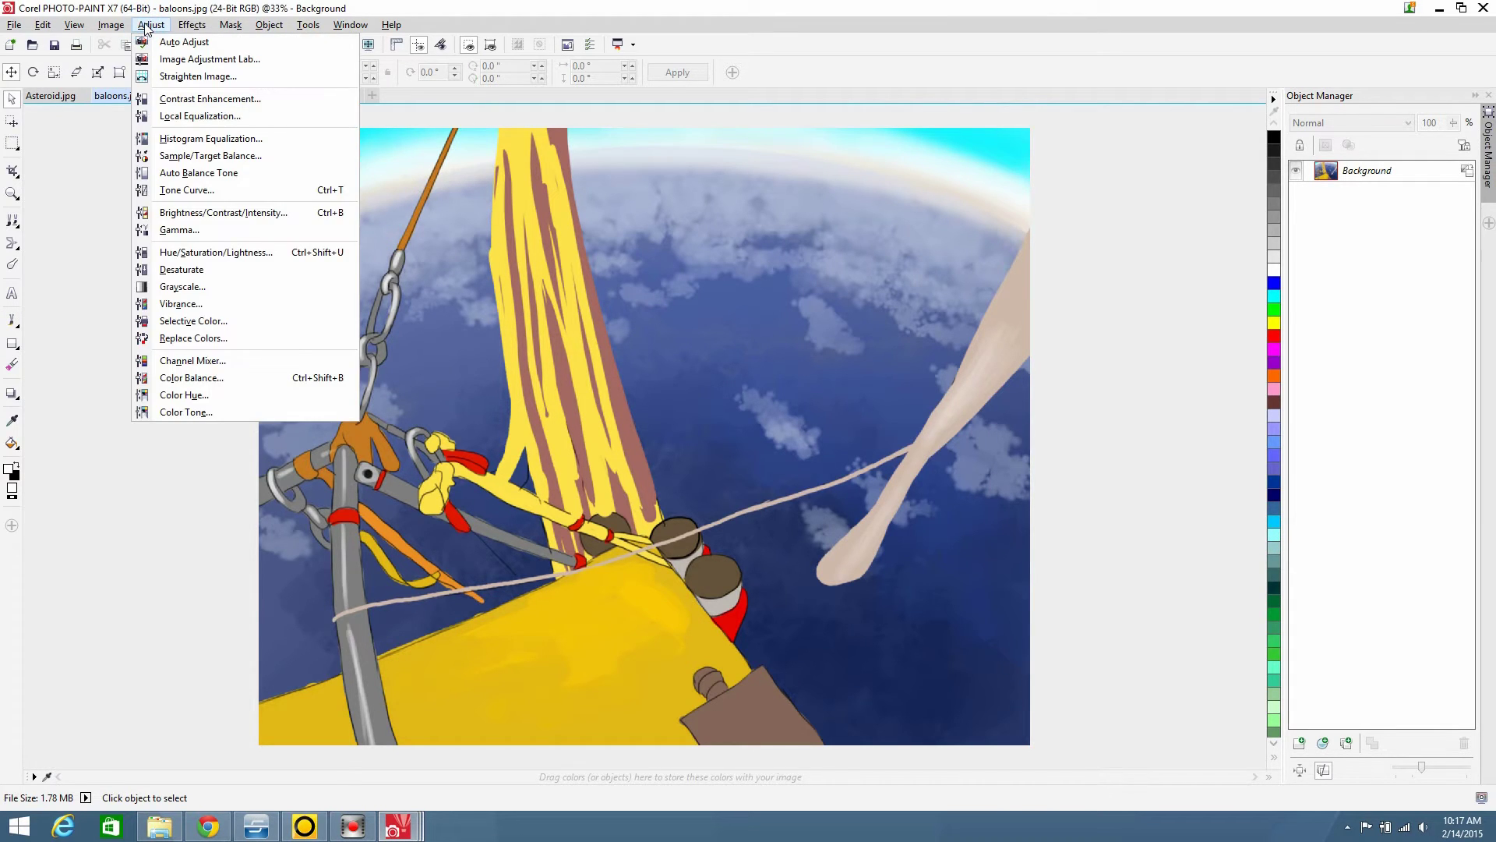
mouse_move(129, 32)
left_click(201, 217)
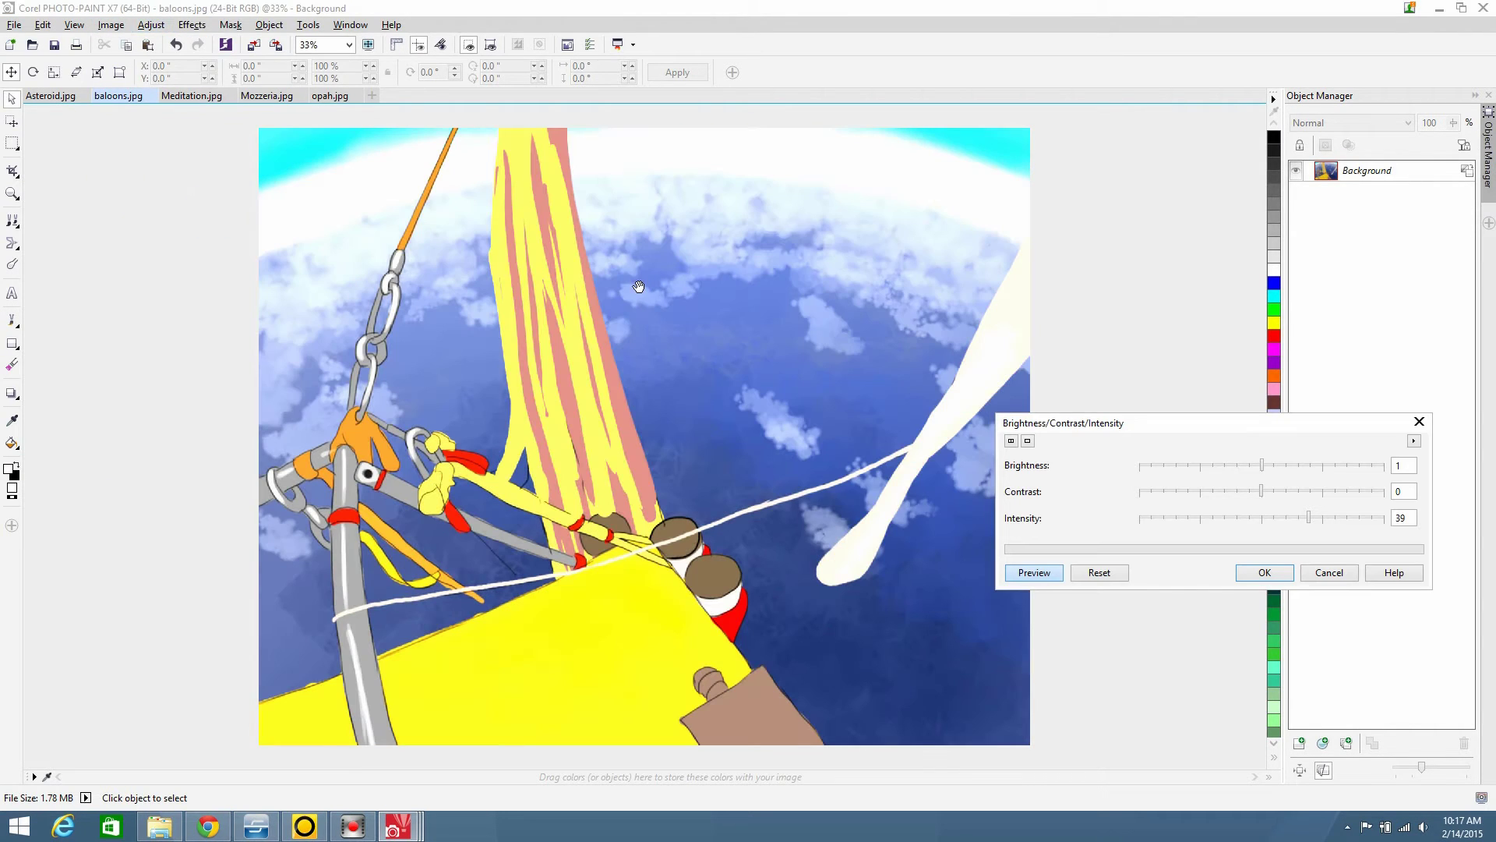
left_click_drag(1237, 419, 1297, 361)
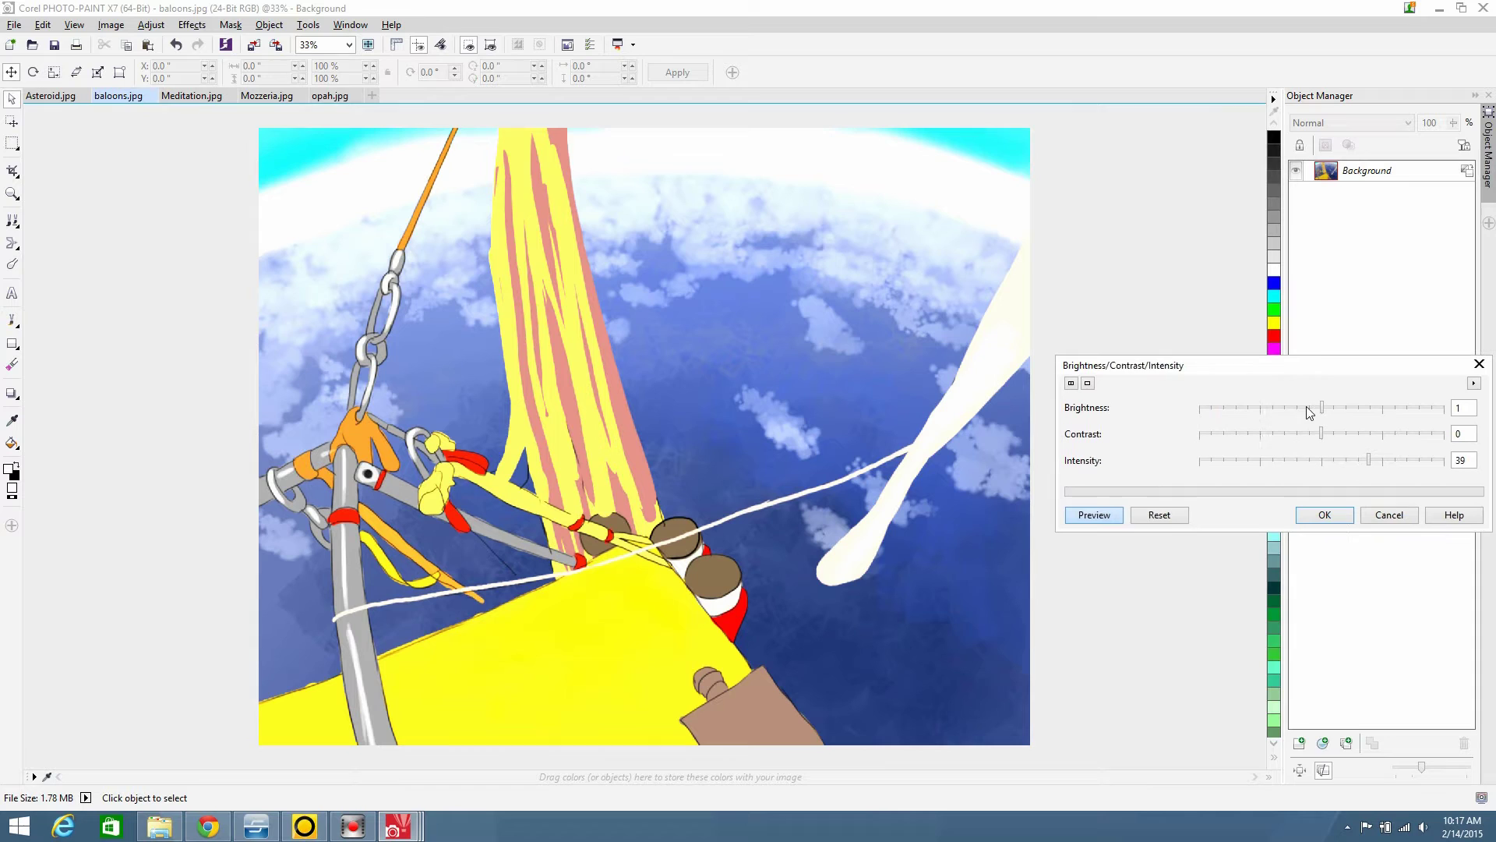
left_click(1323, 463)
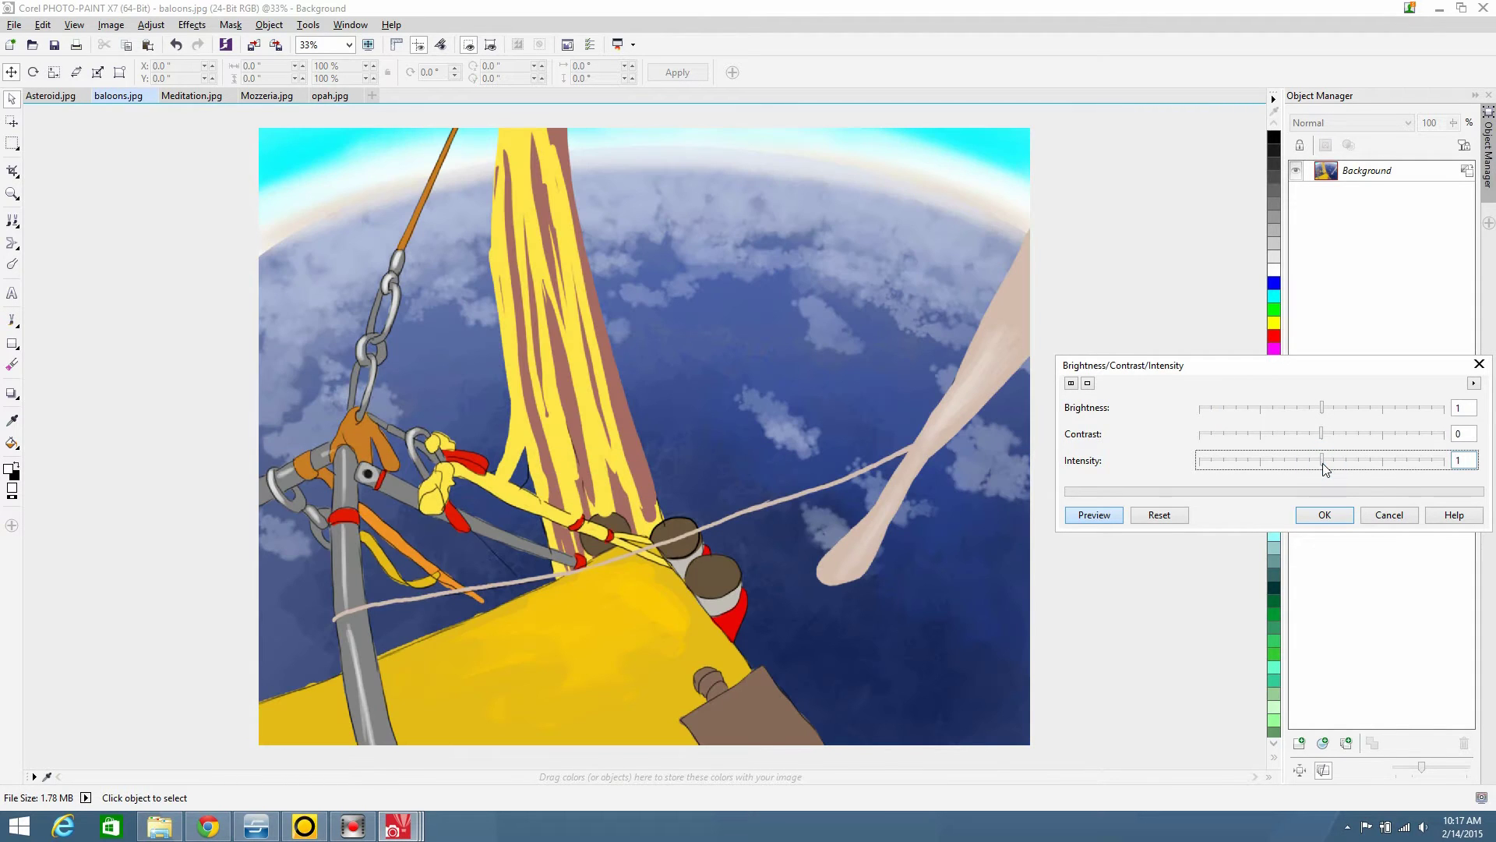
double_click(1462, 460)
type("0")
double_click(1461, 407)
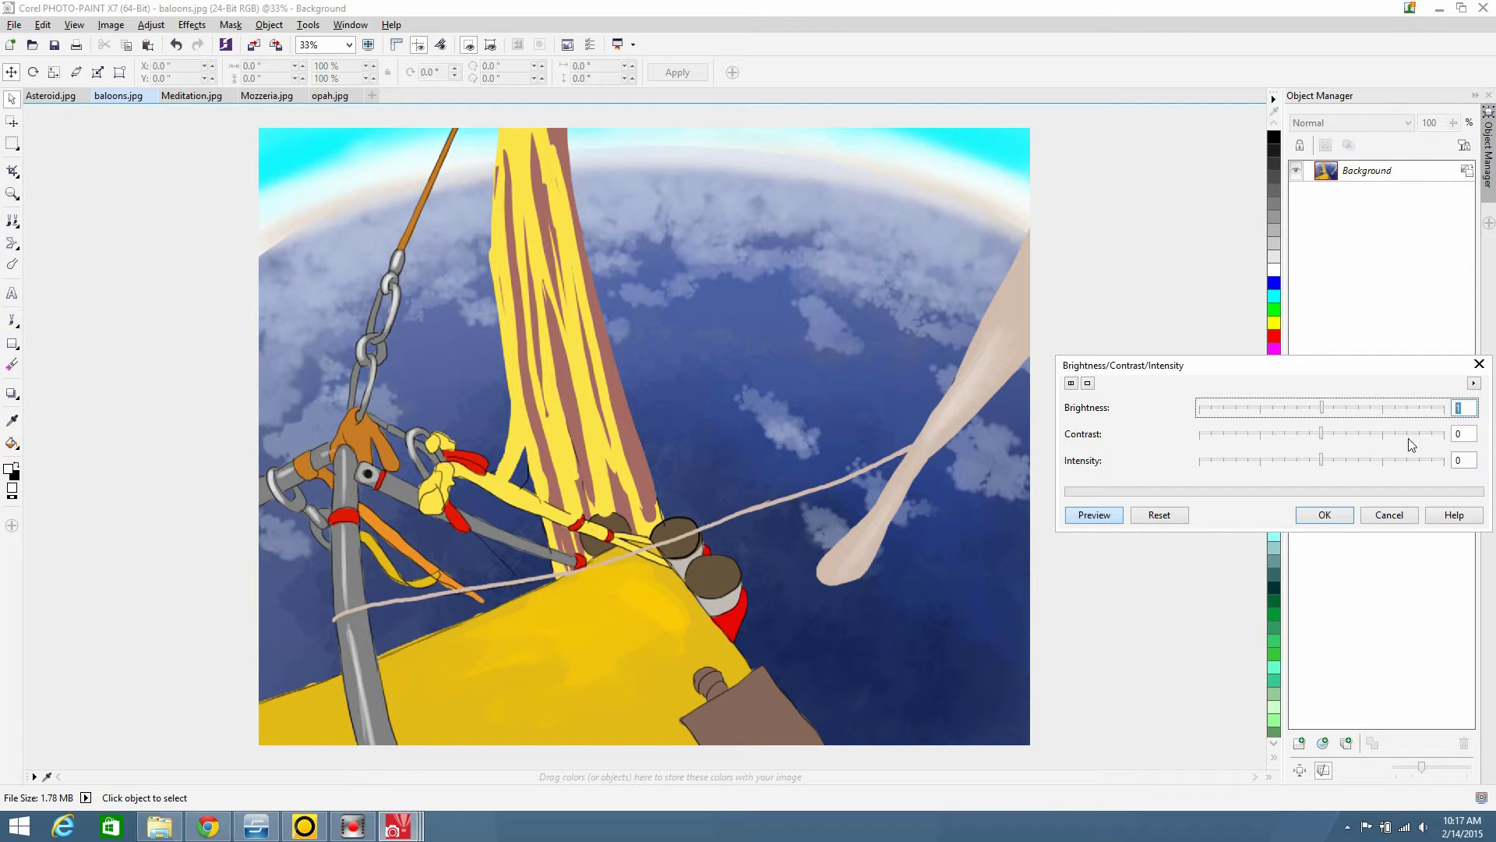
type("0")
left_click_drag(1323, 436, 1444, 433)
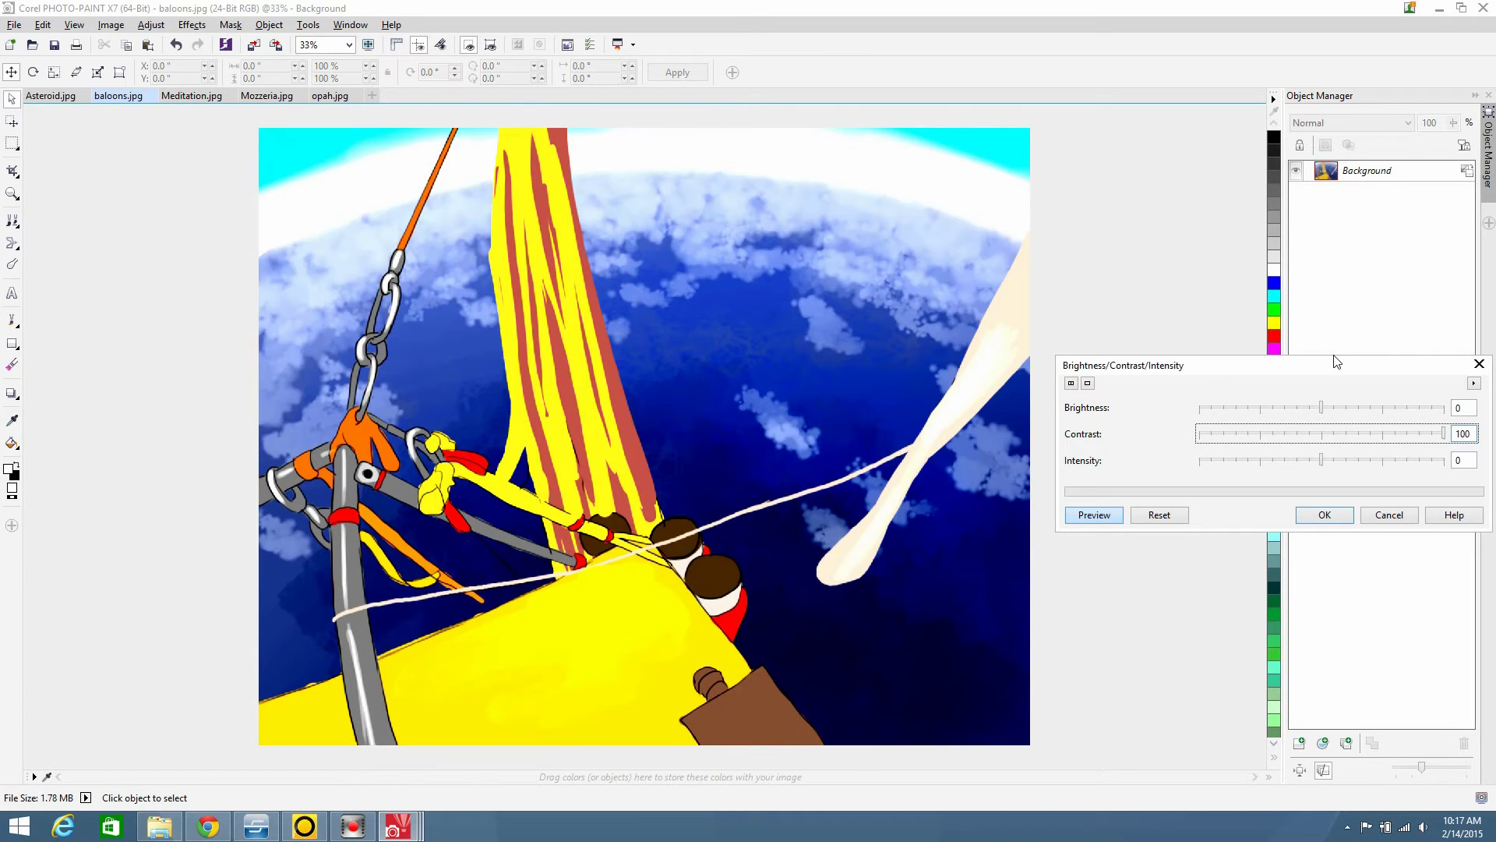
left_click_drag(1312, 363, 1263, 143)
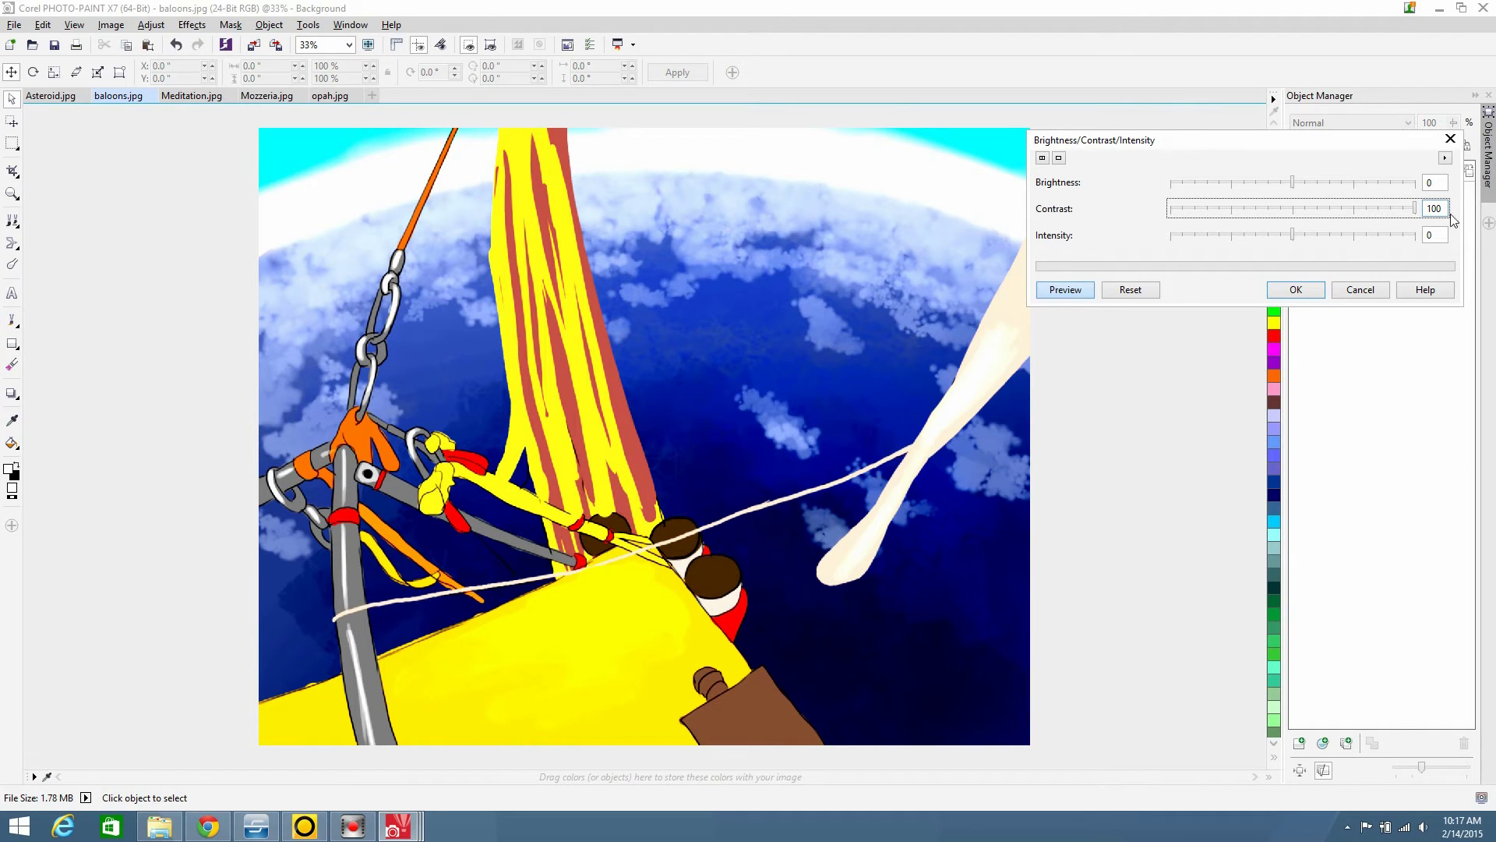
Settle the Brightness/Contrast/Intensity contrast at 79 on Baloons.jpg and apply it
mouse_move(1219, 147)
left_mouse_down()
mouse_move(1251, 149)
mouse_move(1235, 149)
left_mouse_up()
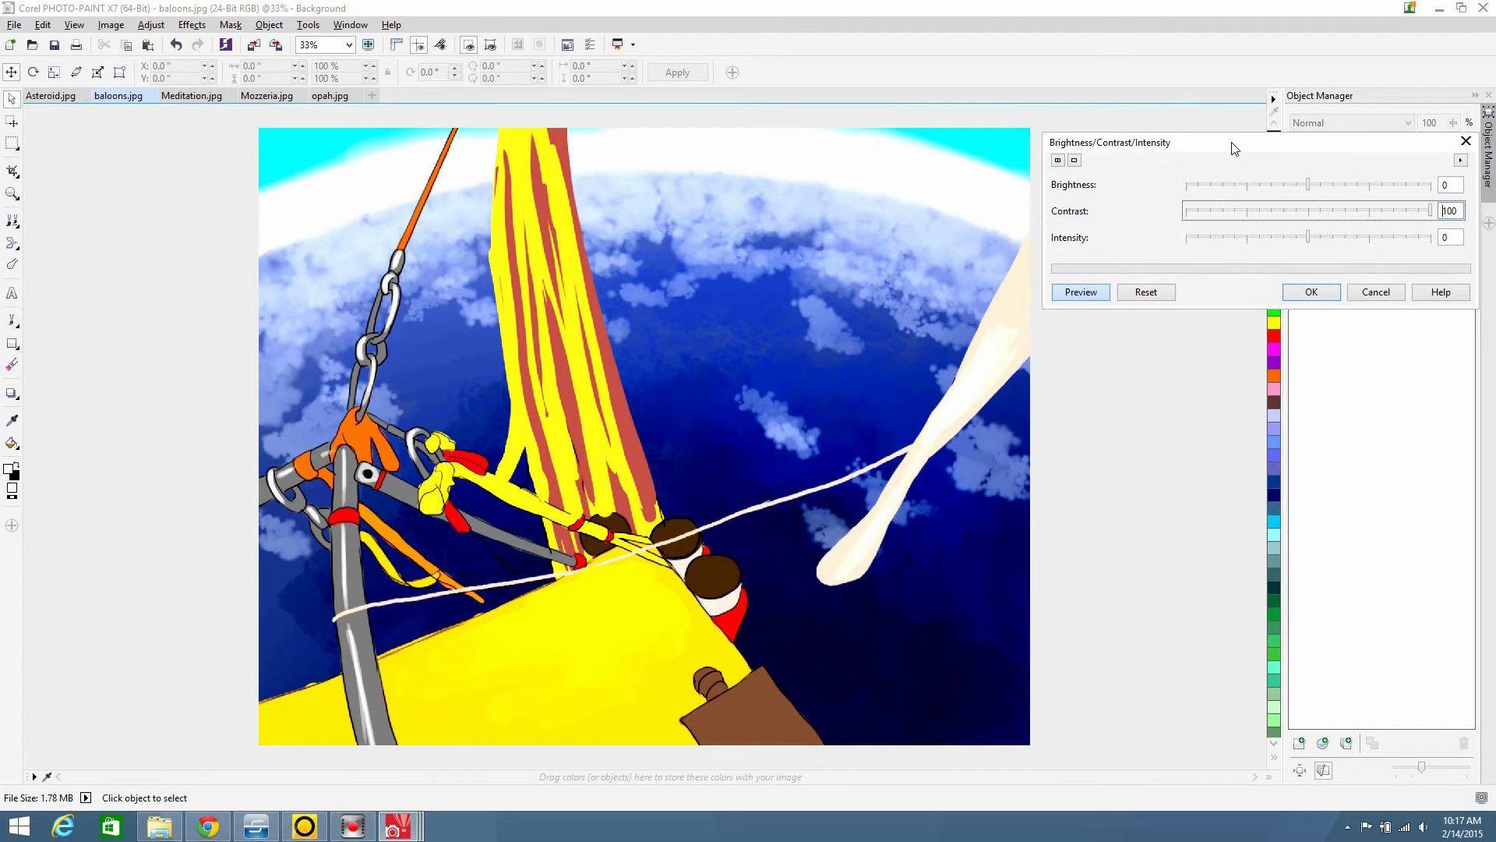
left_click(1310, 212)
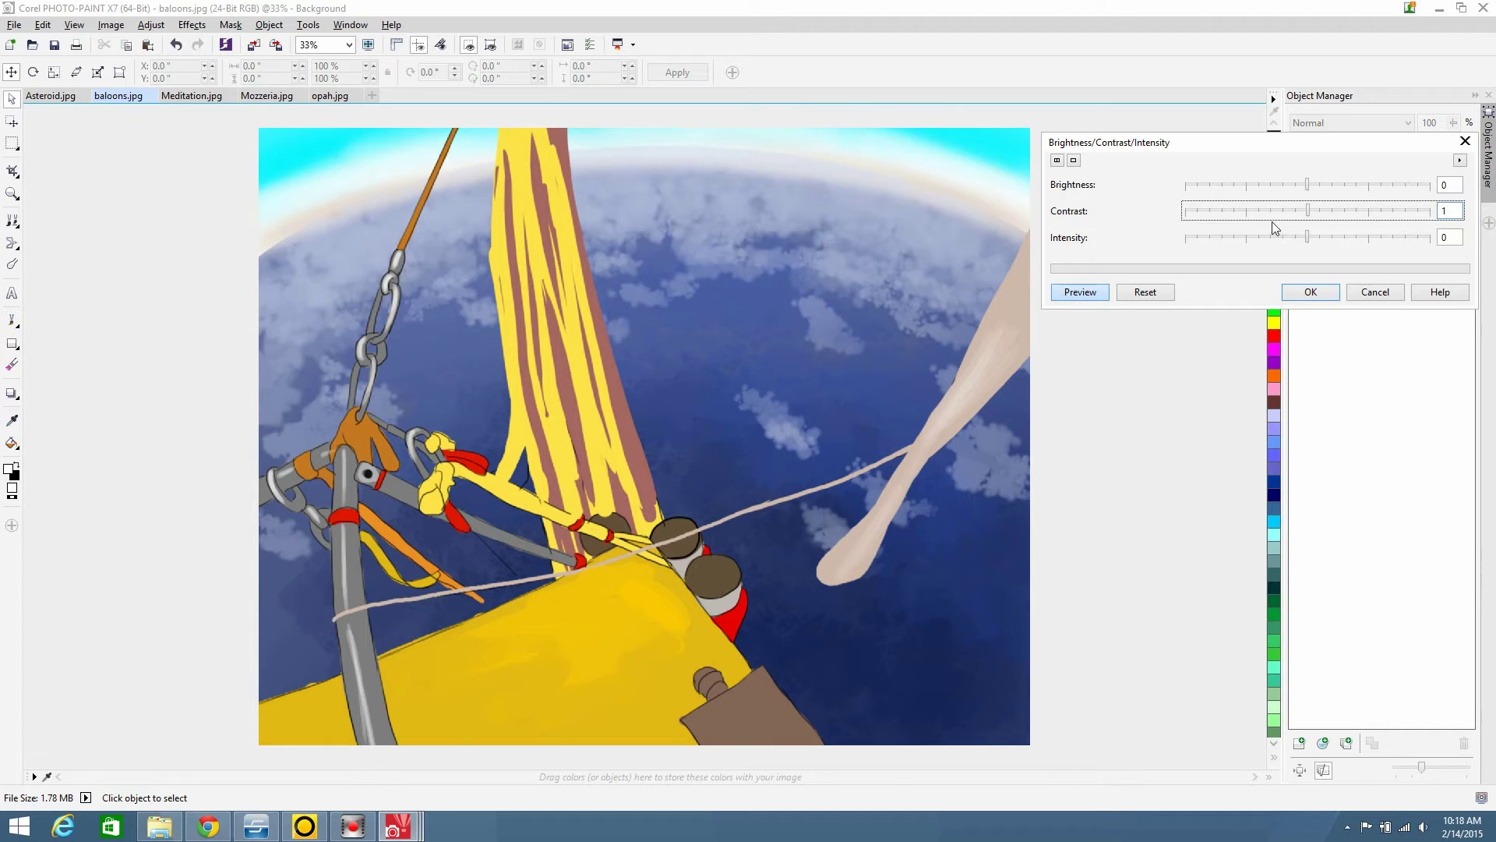
left_click_drag(1311, 213, 1392, 211)
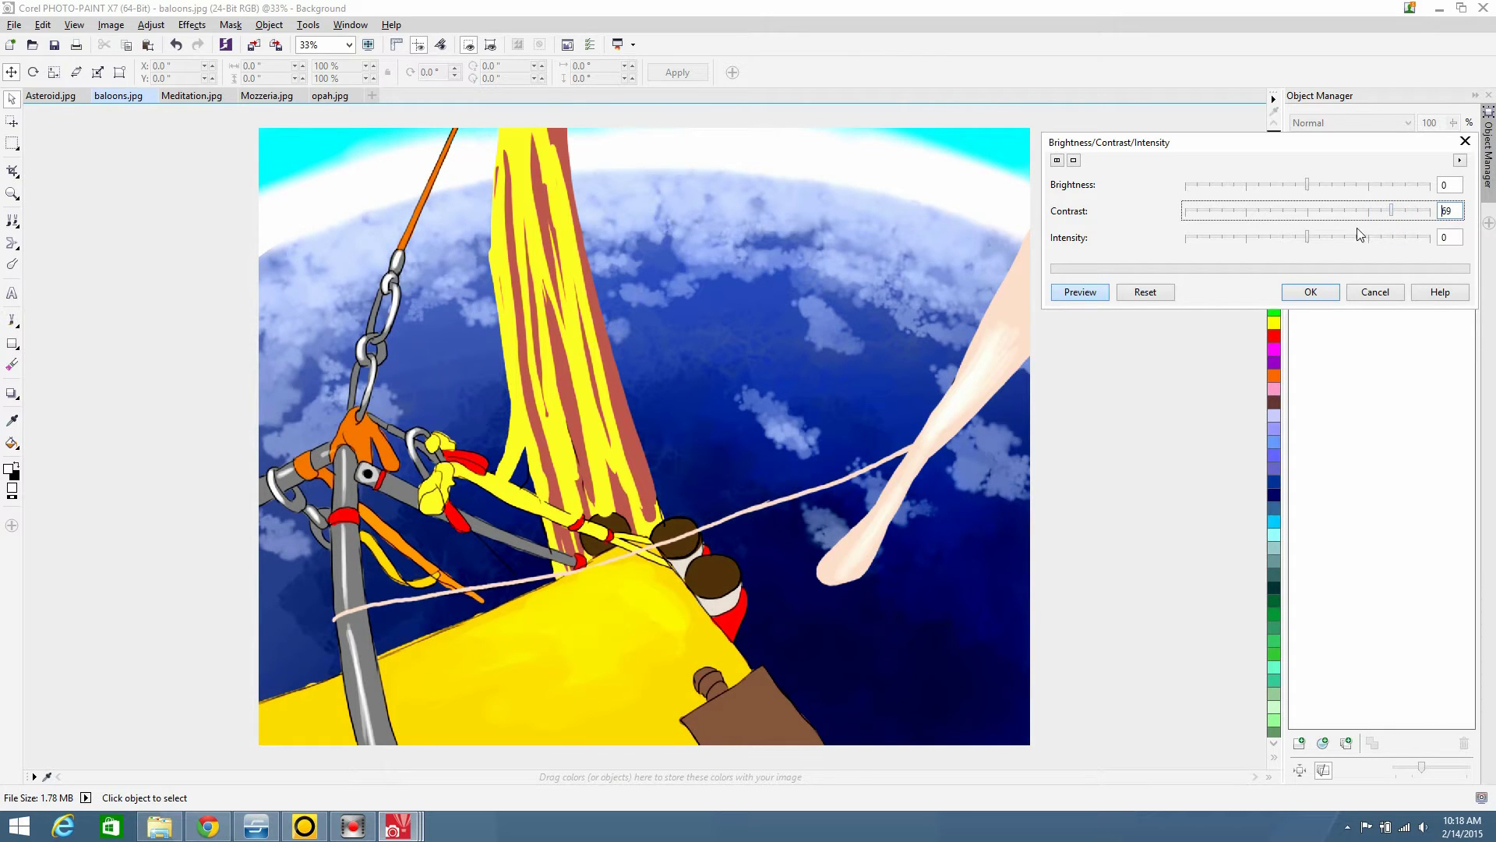
left_click_drag(1400, 214, 1406, 212)
left_click_drag(1397, 214, 1330, 212)
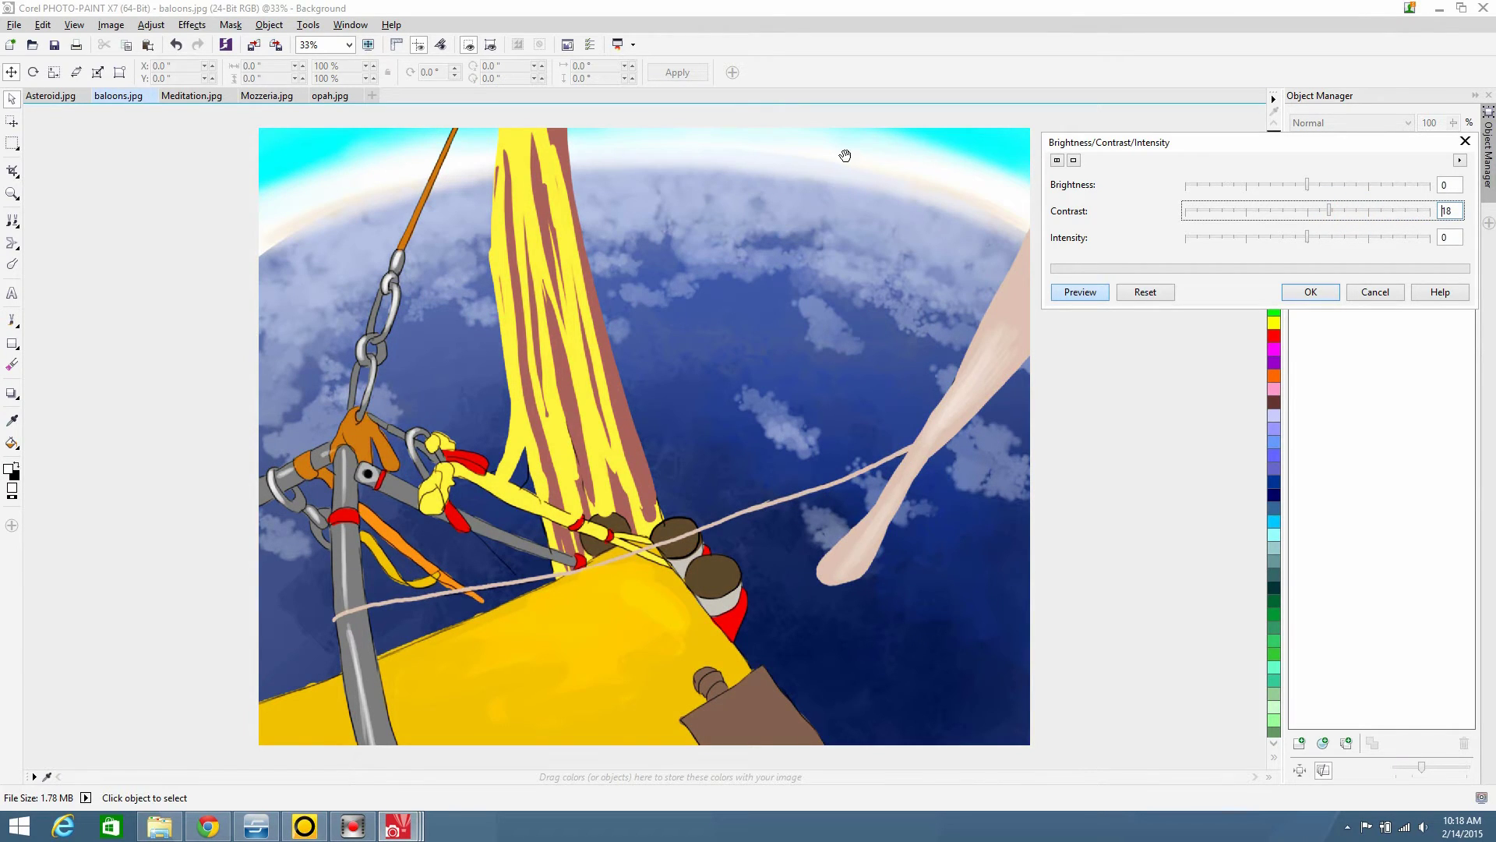
mouse_move(1334, 210)
left_mouse_down()
mouse_move(1423, 212)
mouse_move(1356, 213)
left_mouse_up()
left_click(1319, 213)
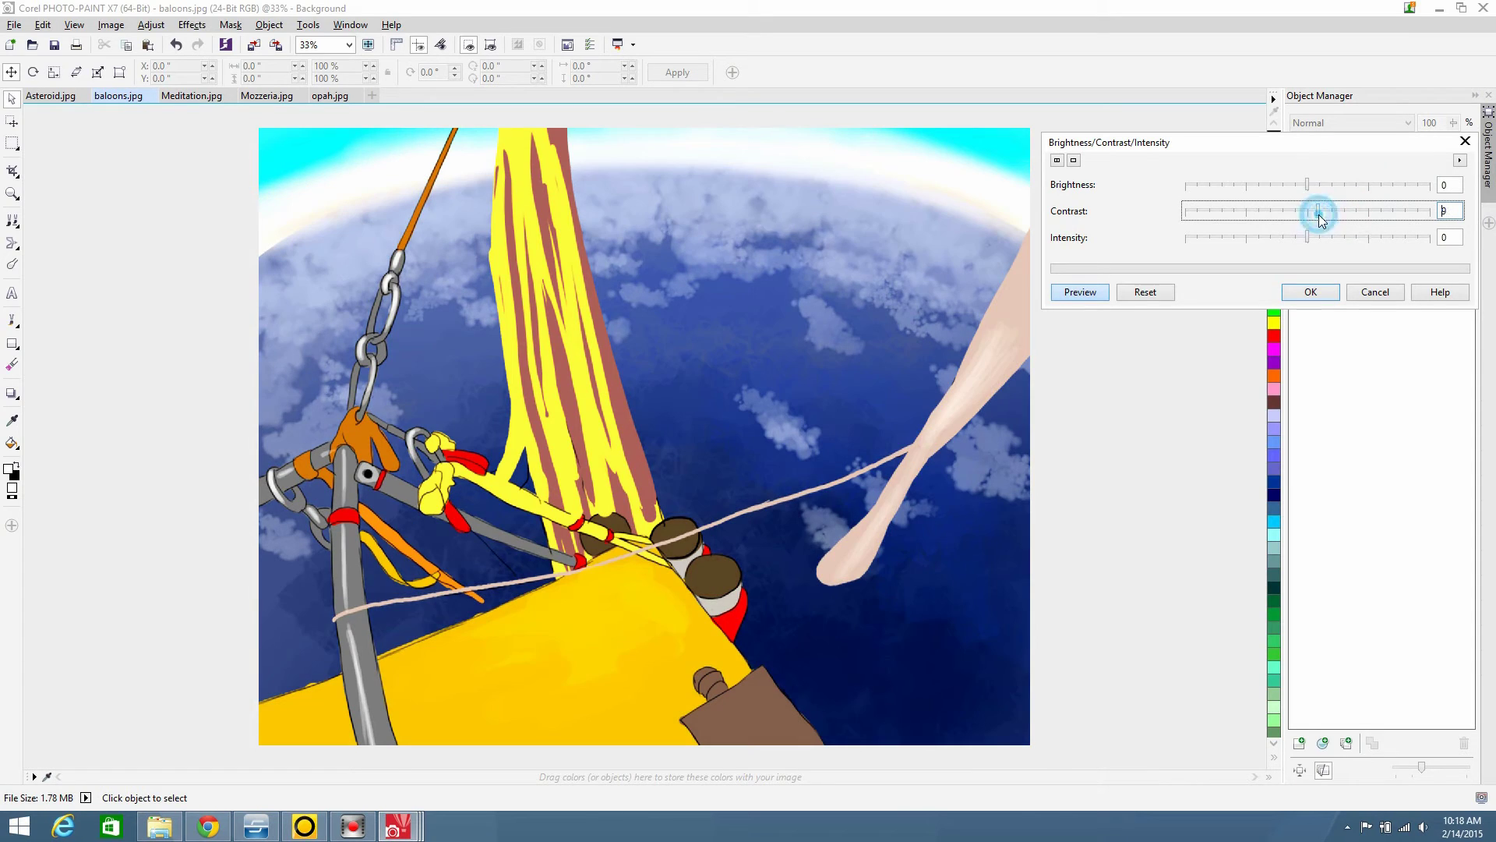
left_click_drag(1321, 217, 1354, 217)
left_click(1370, 217)
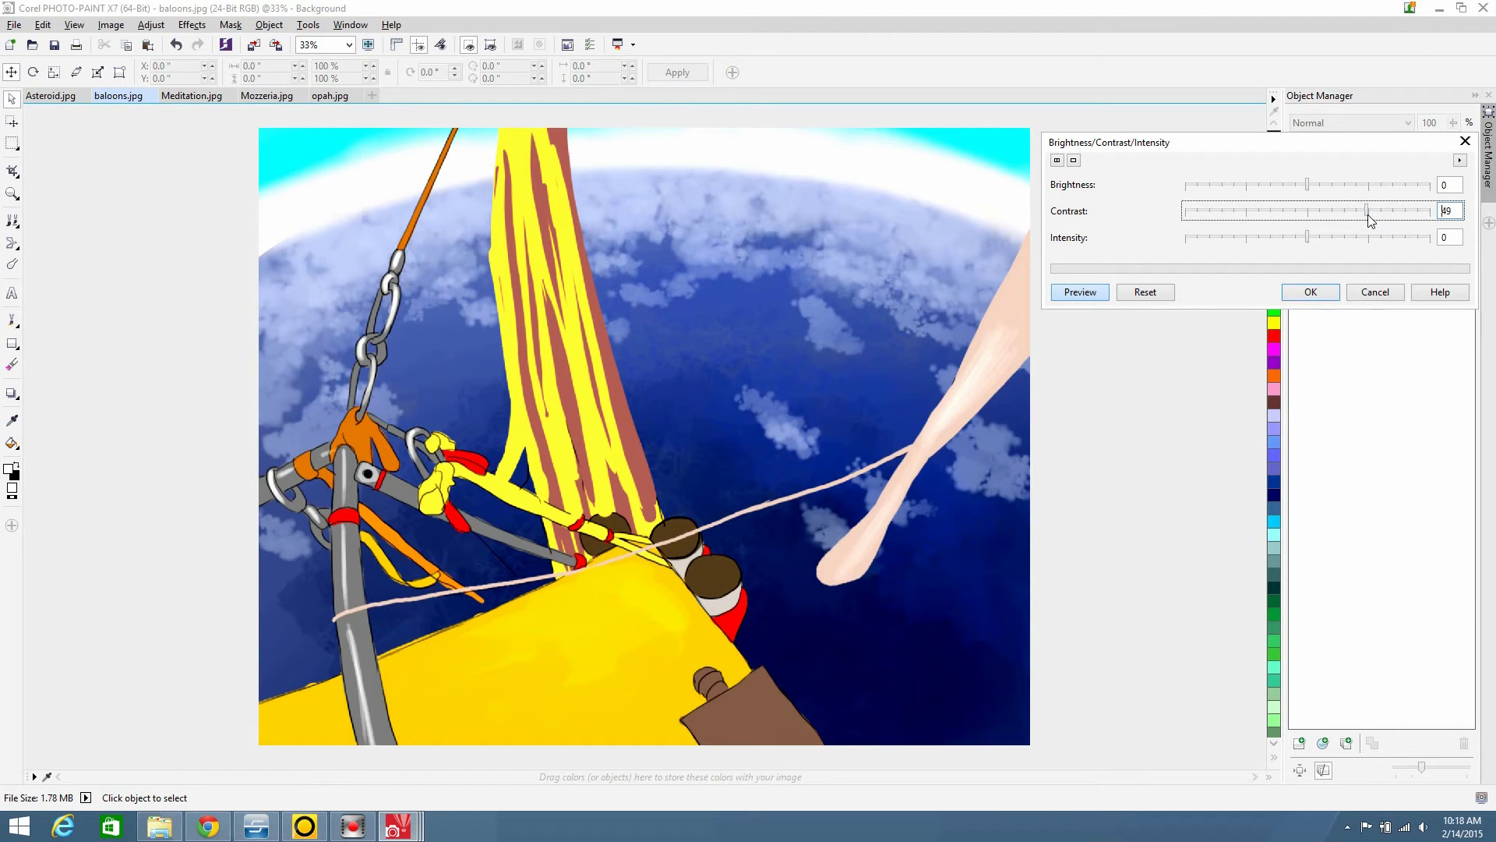
left_click(1381, 214)
left_click(1406, 211)
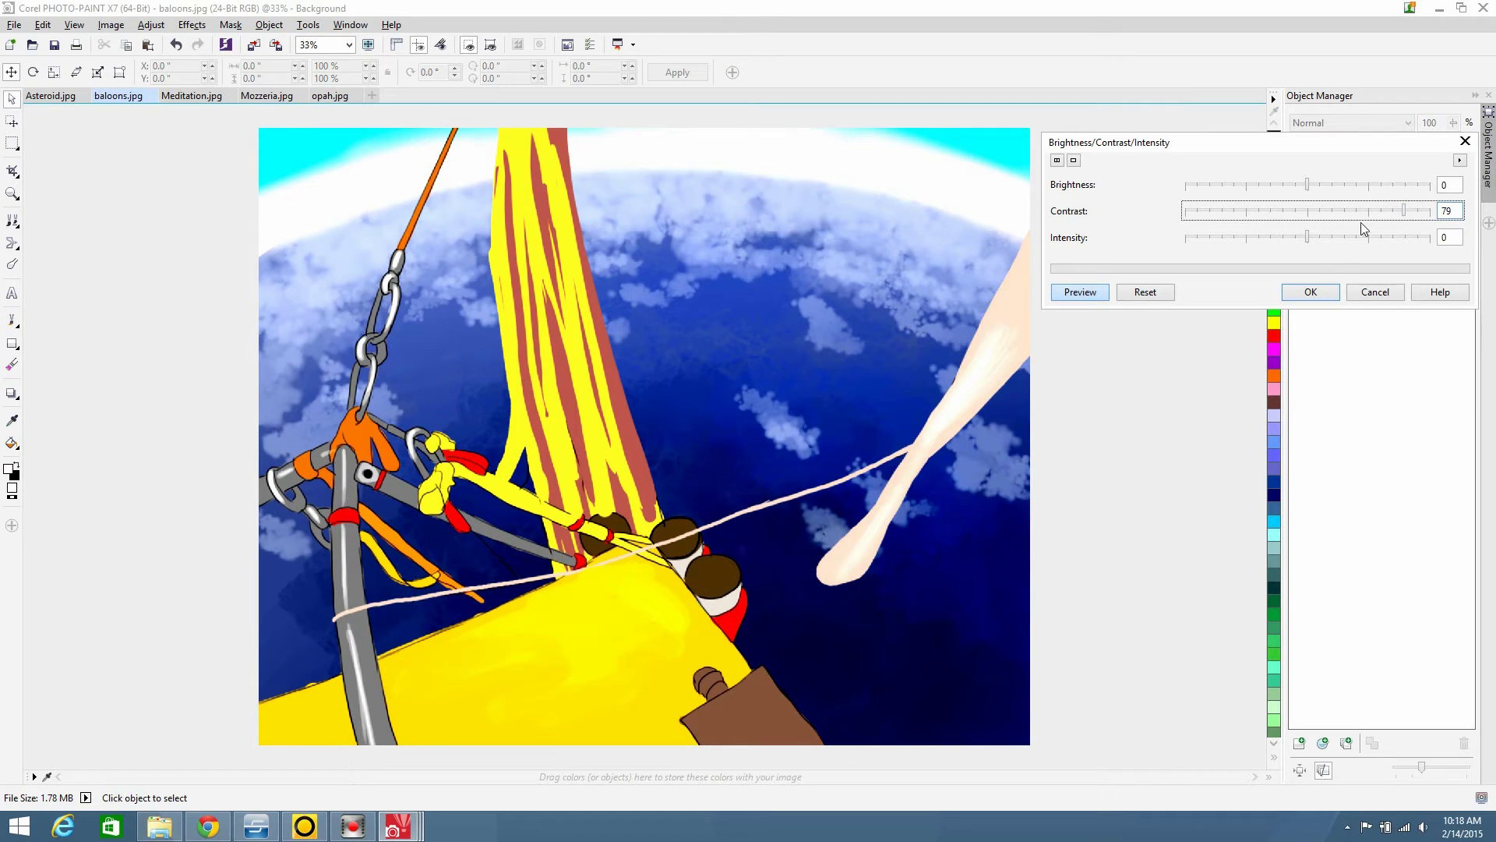
left_click(1322, 290)
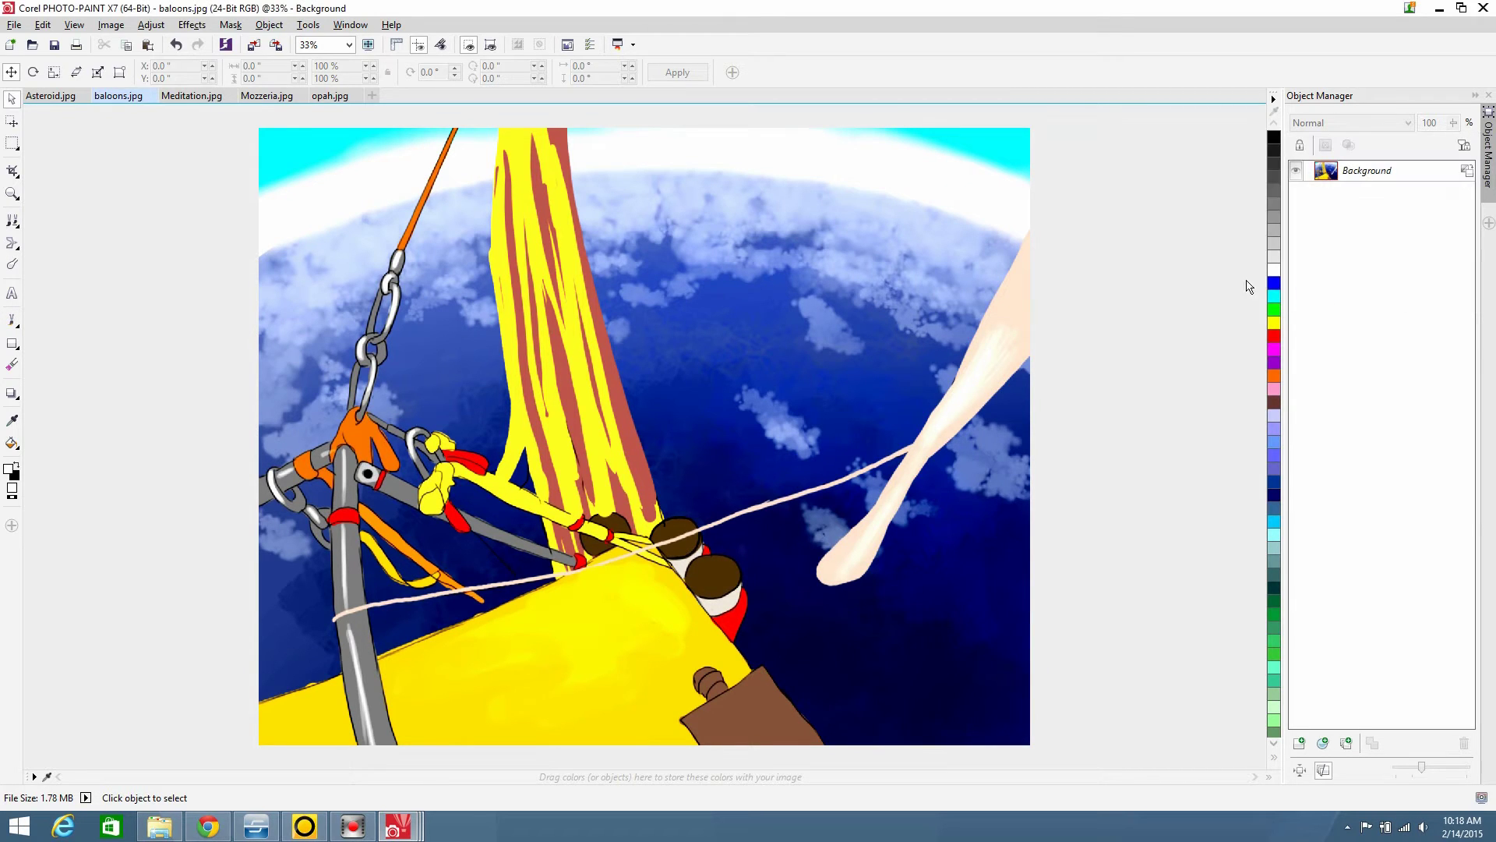
Bring the Meditation.jpg girl-on-grass illustration into view
left_click(182, 100)
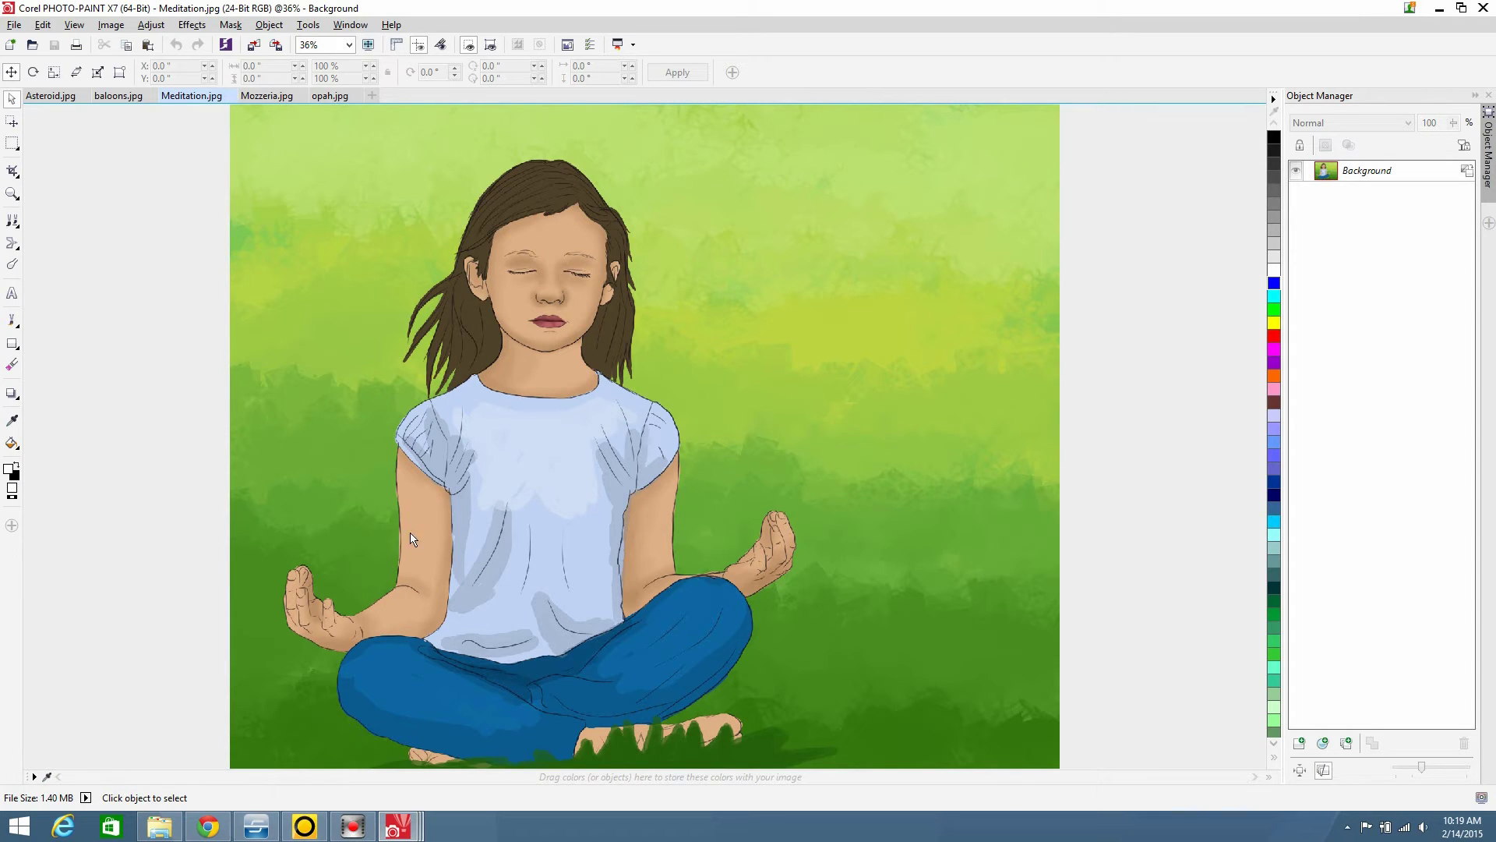
Open Jaggy Despeckle for Meditation.jpg, then cancel it without applying
left_click(192, 25)
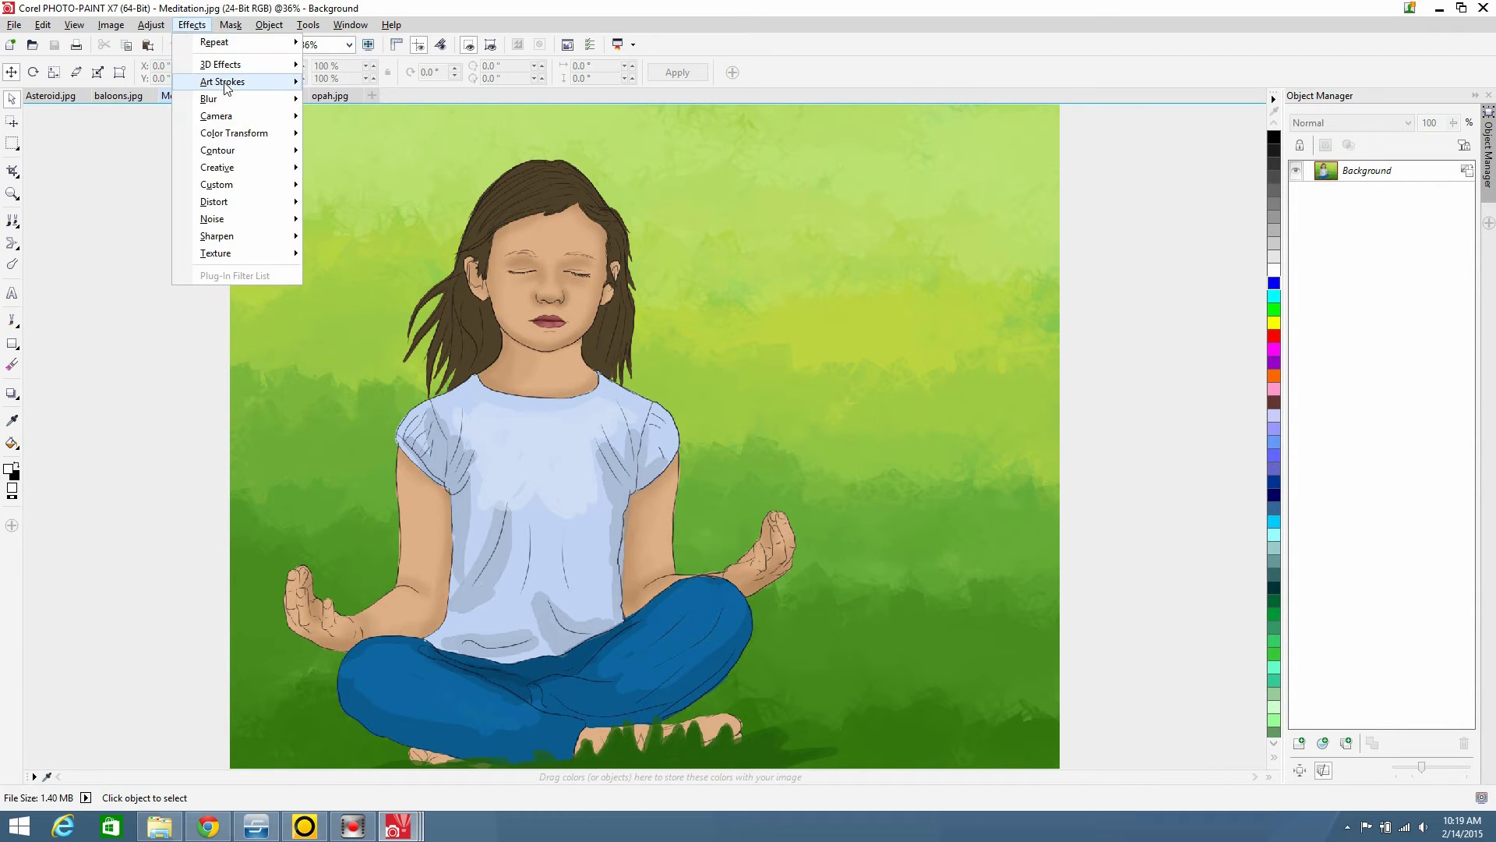
mouse_move(211, 99)
left_click(375, 155)
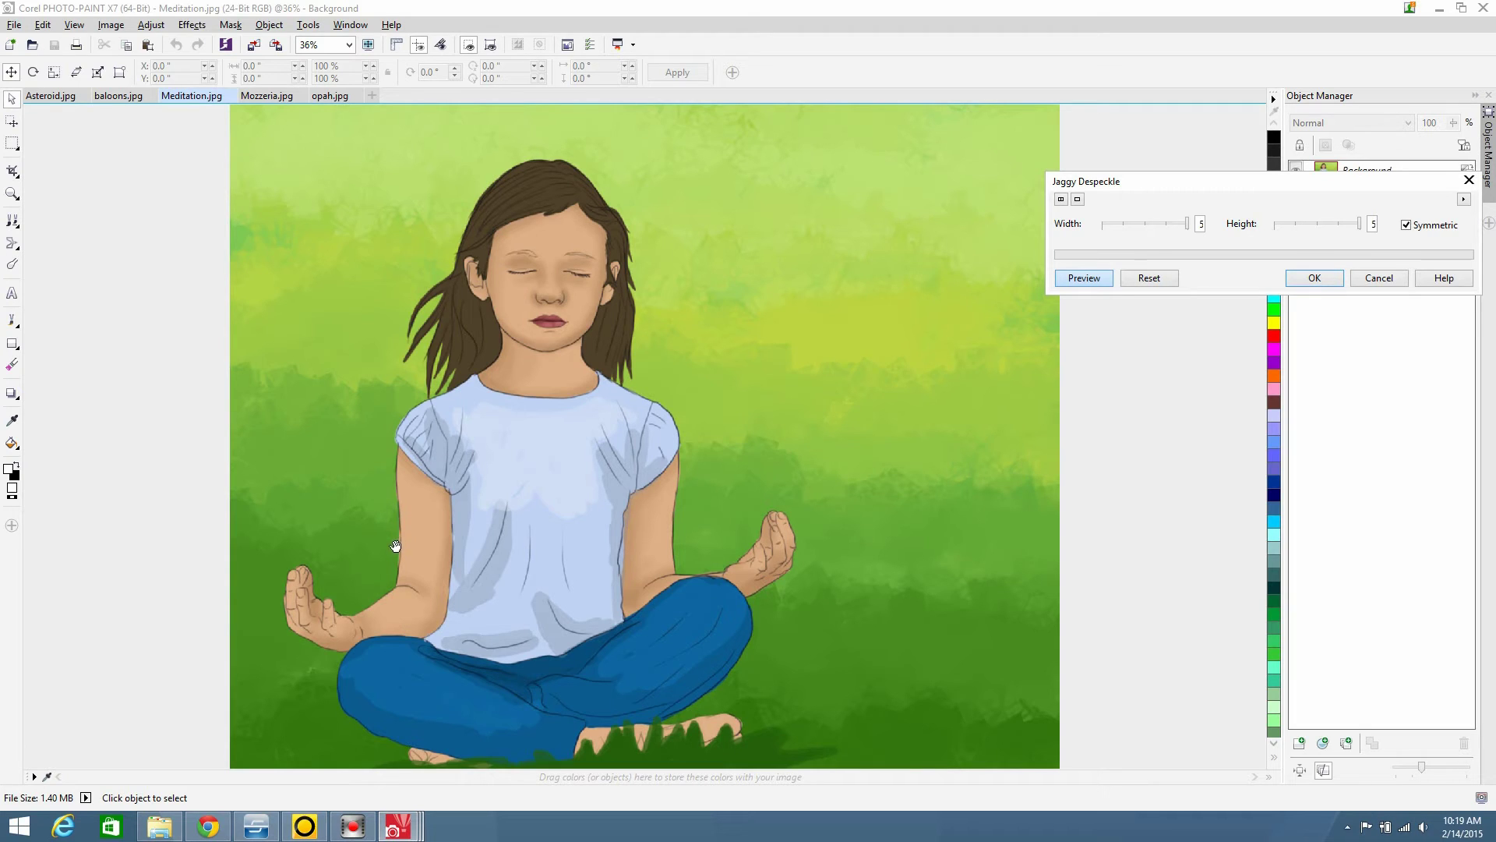
left_click(1380, 281)
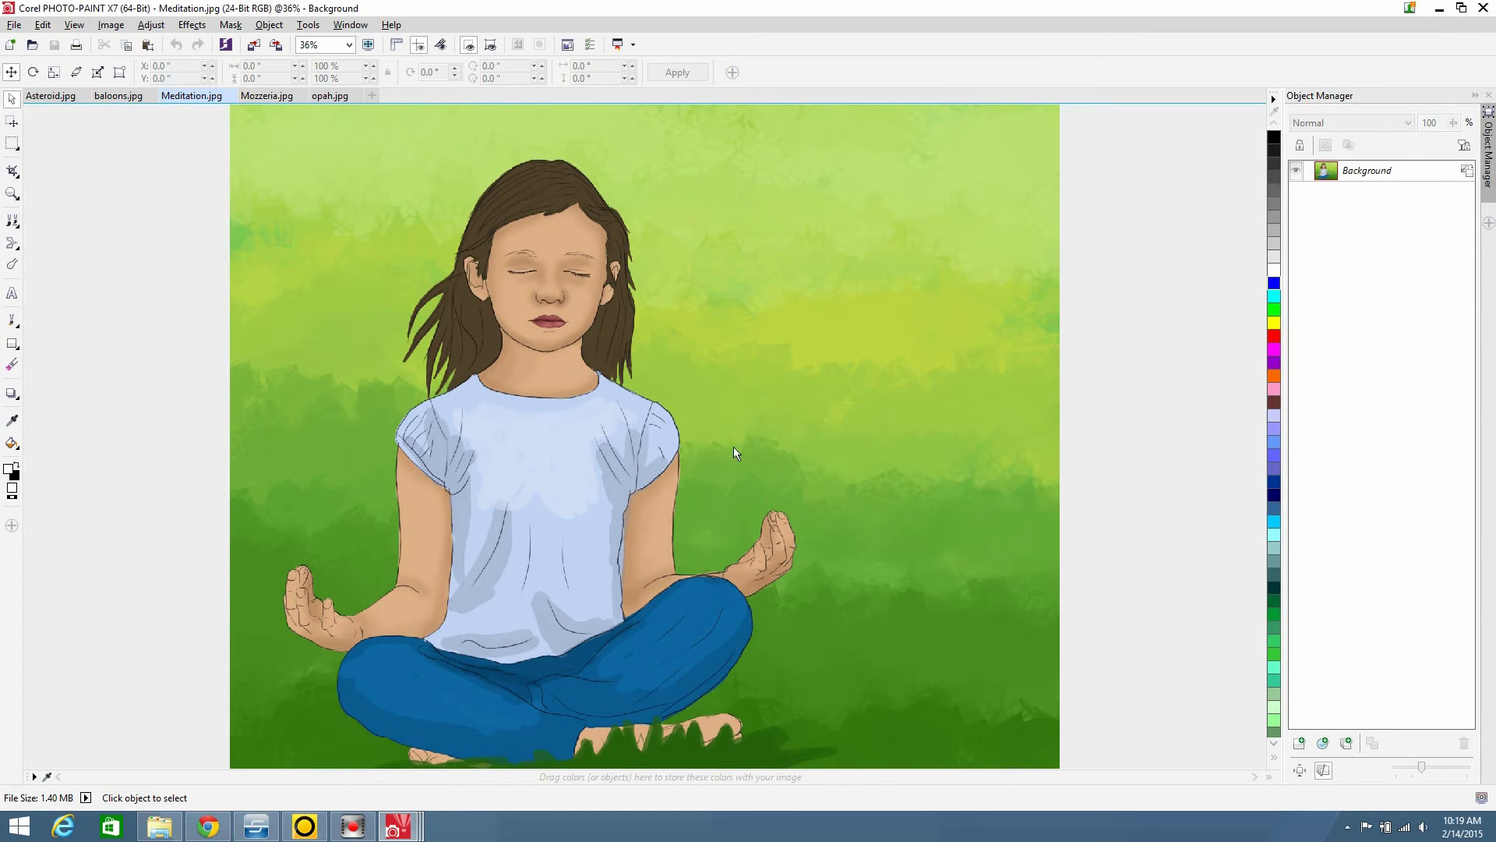
Zoom in to 200% on the edge where the green background meets the arm
scroll(634, 490, "up", 4)
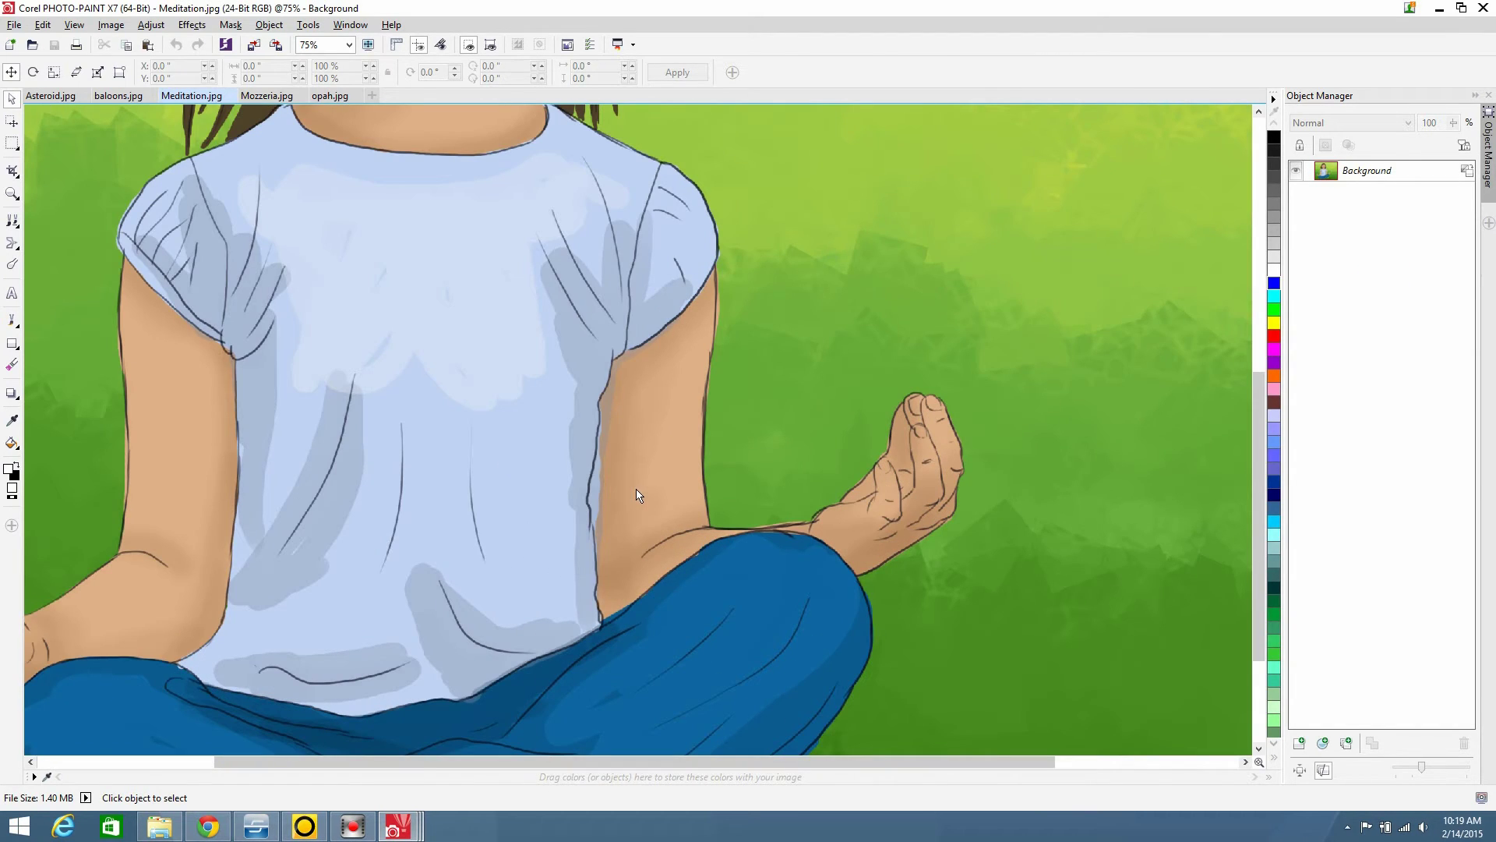
scroll(638, 494, "up", 3)
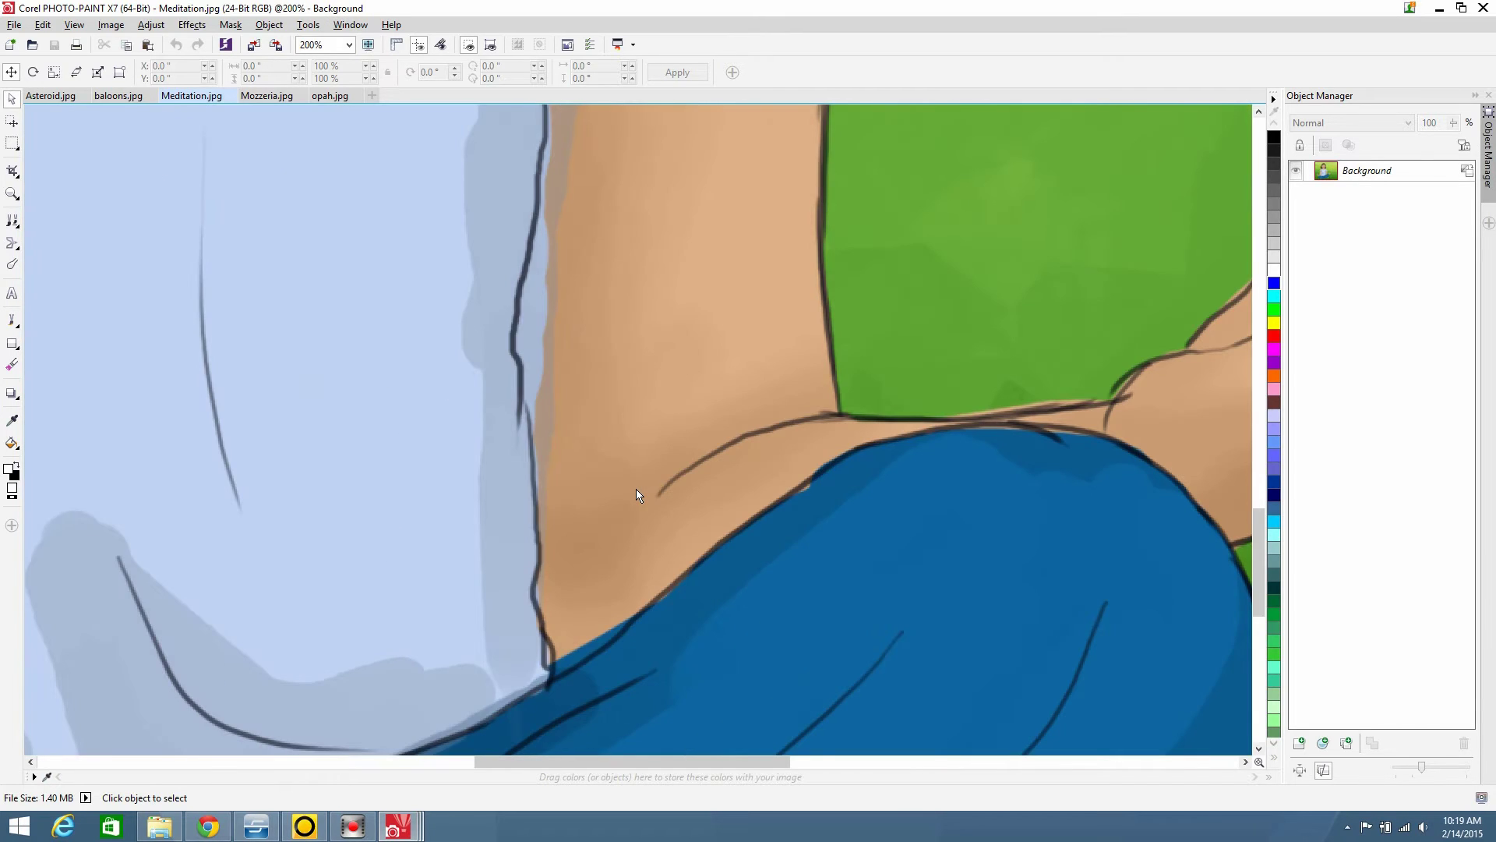
left_click(349, 45)
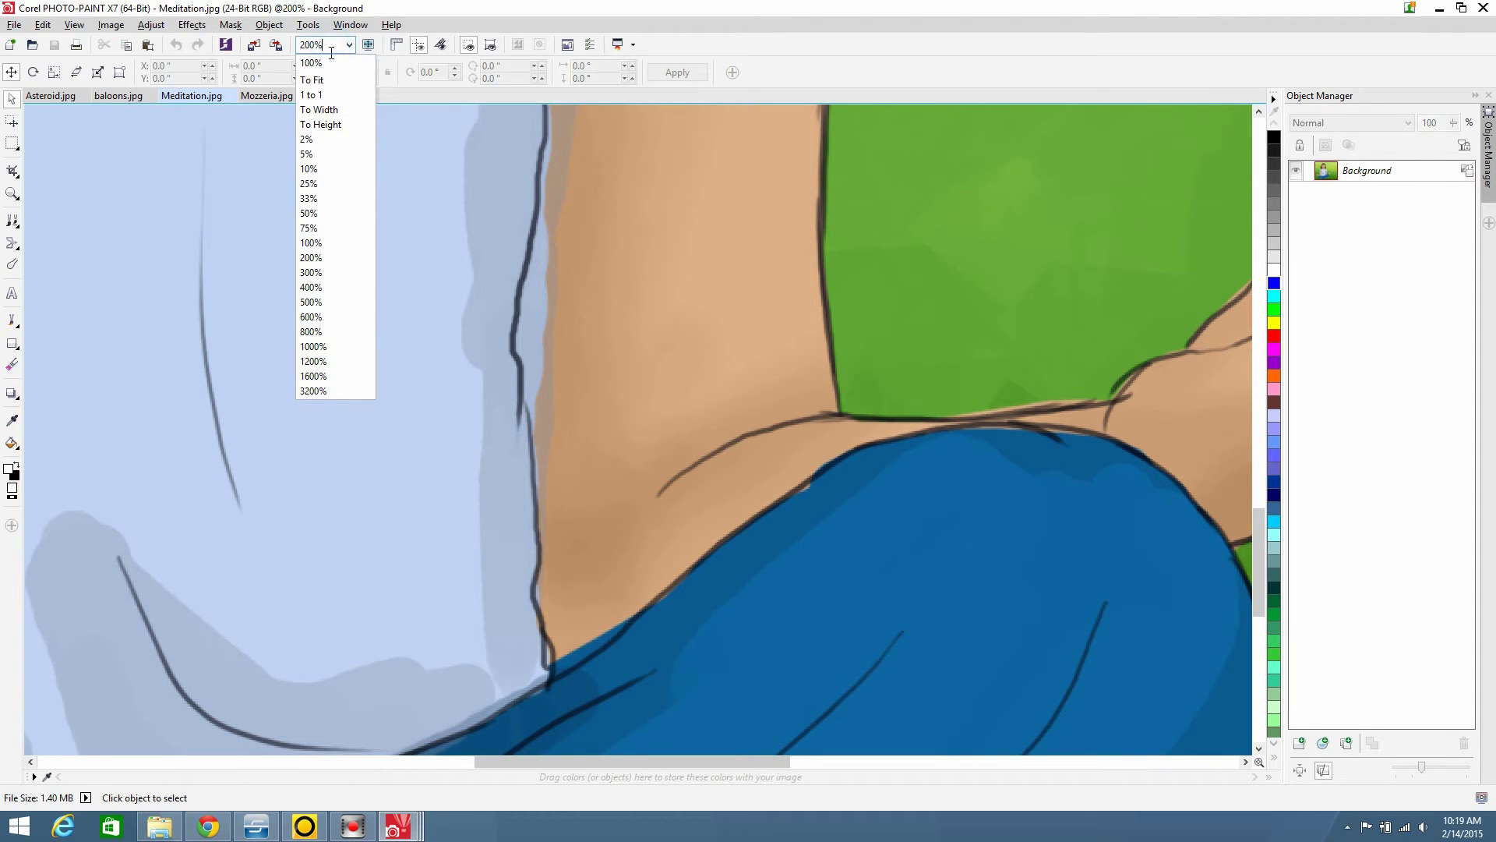
left_click(476, 145)
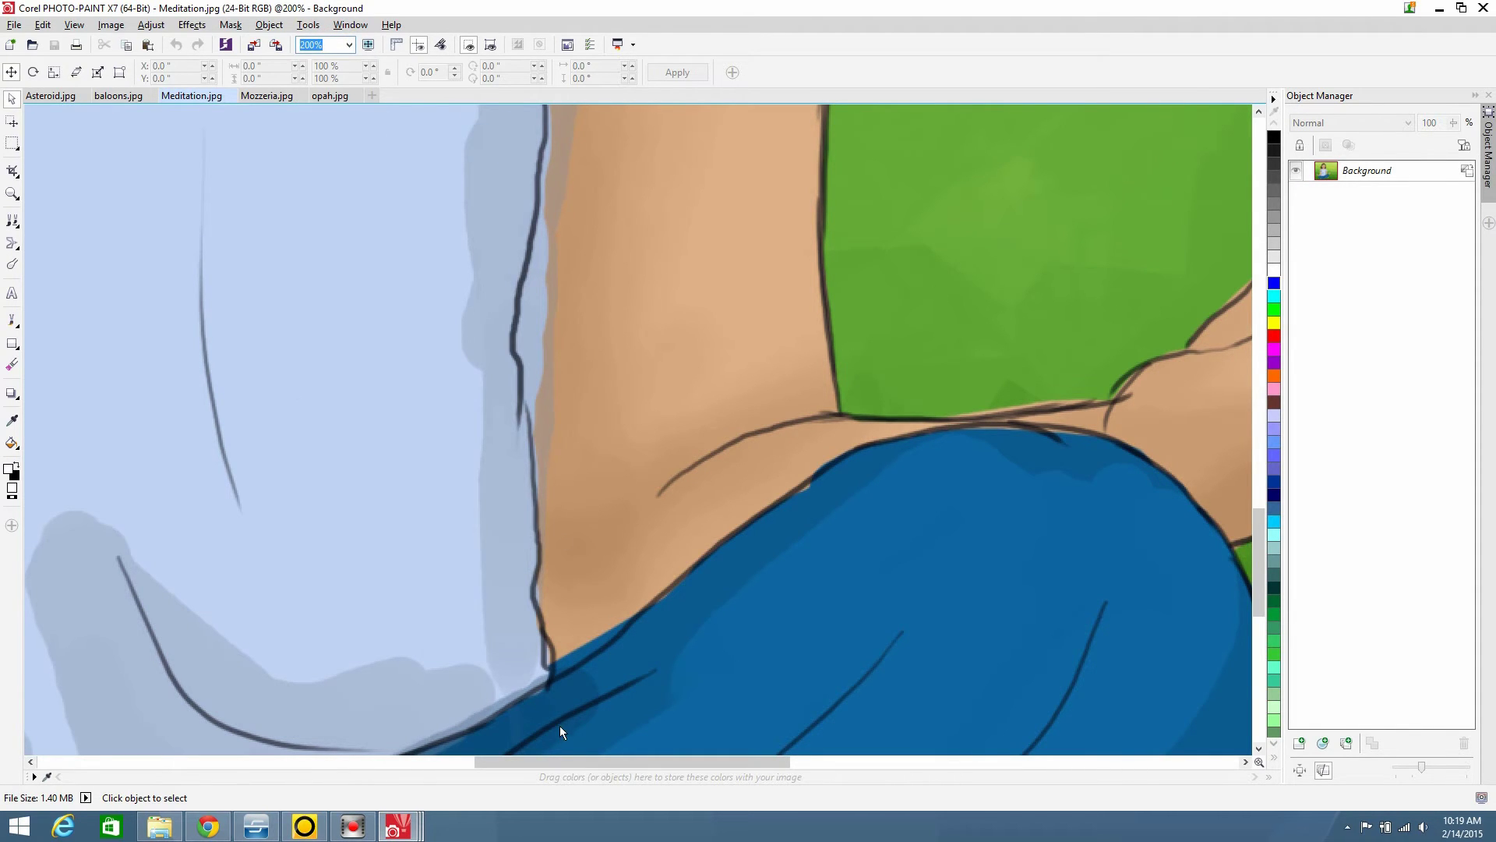
left_click_drag(568, 762, 272, 742)
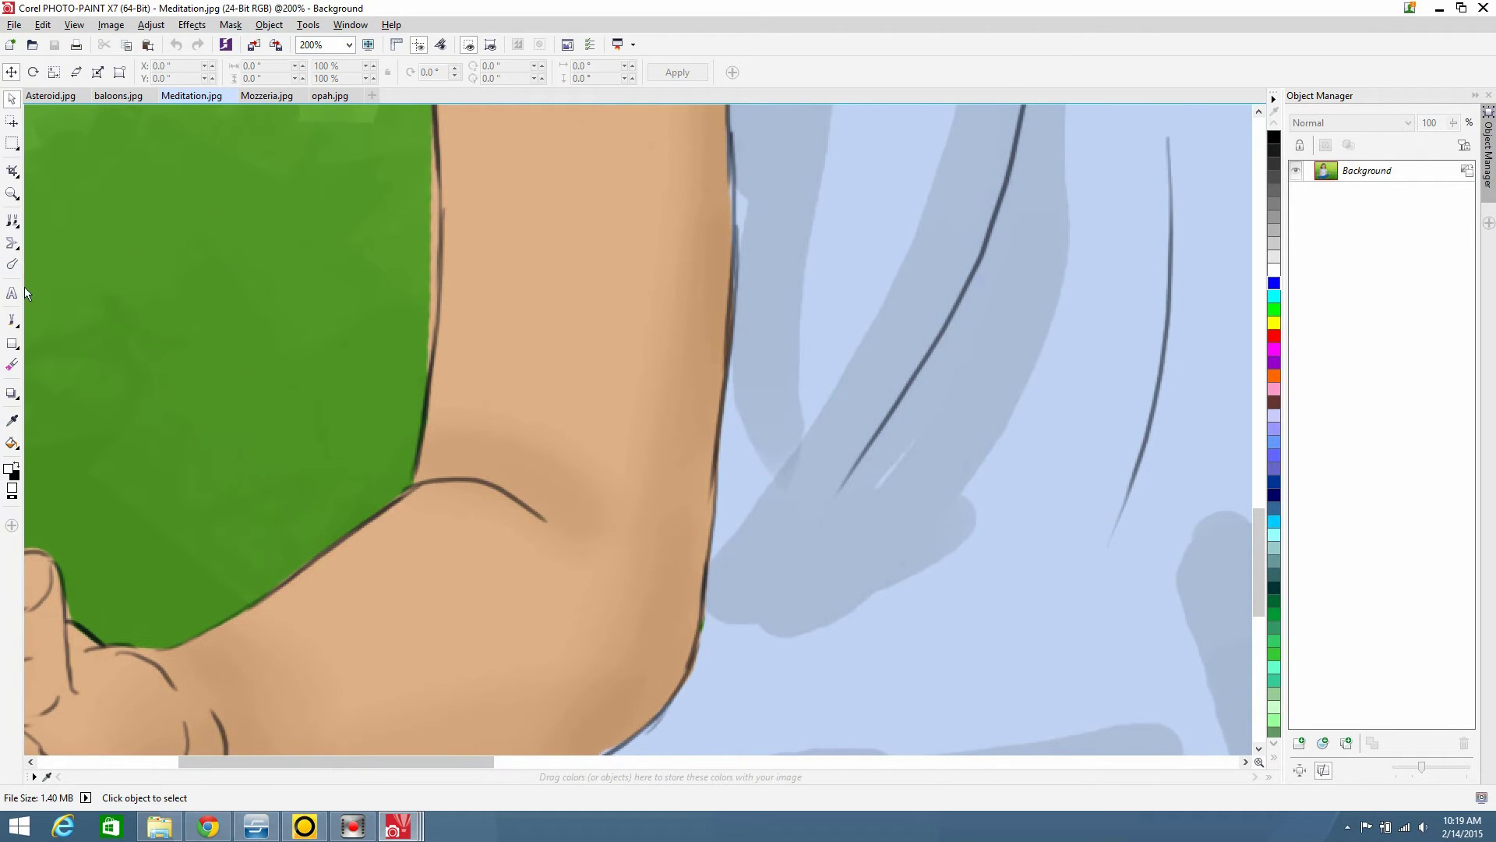
Set the Clone tool to nib size 10 and clone-paint down the green edge atop the arm
left_click(14, 223)
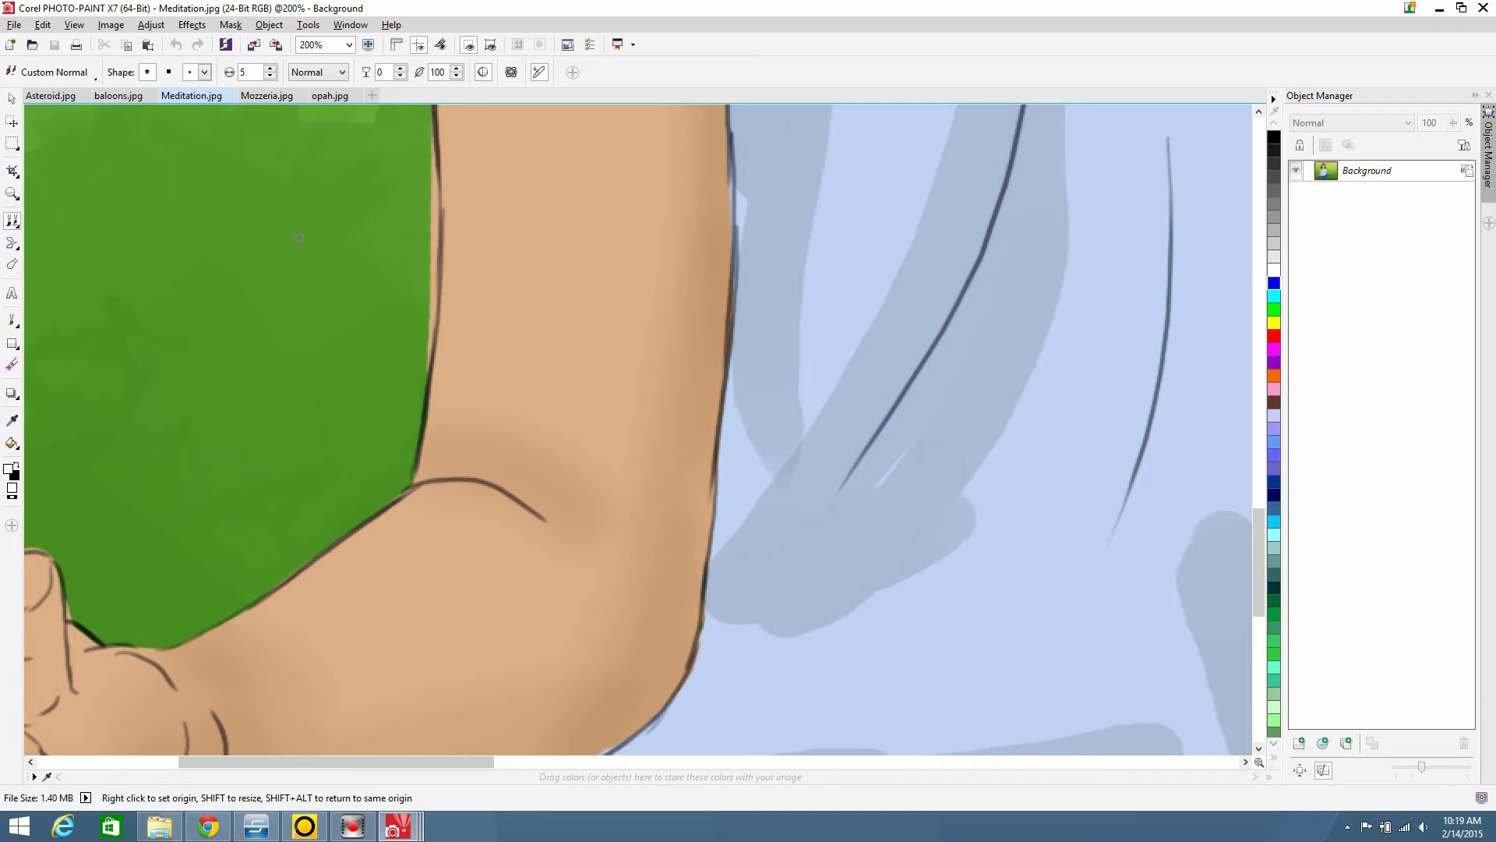
left_click(204, 72)
left_click(251, 103)
left_click(422, 140)
mouse_move(427, 140)
left_mouse_down()
mouse_move(431, 179)
mouse_move(420, 148)
mouse_move(418, 365)
mouse_move(425, 287)
left_mouse_up()
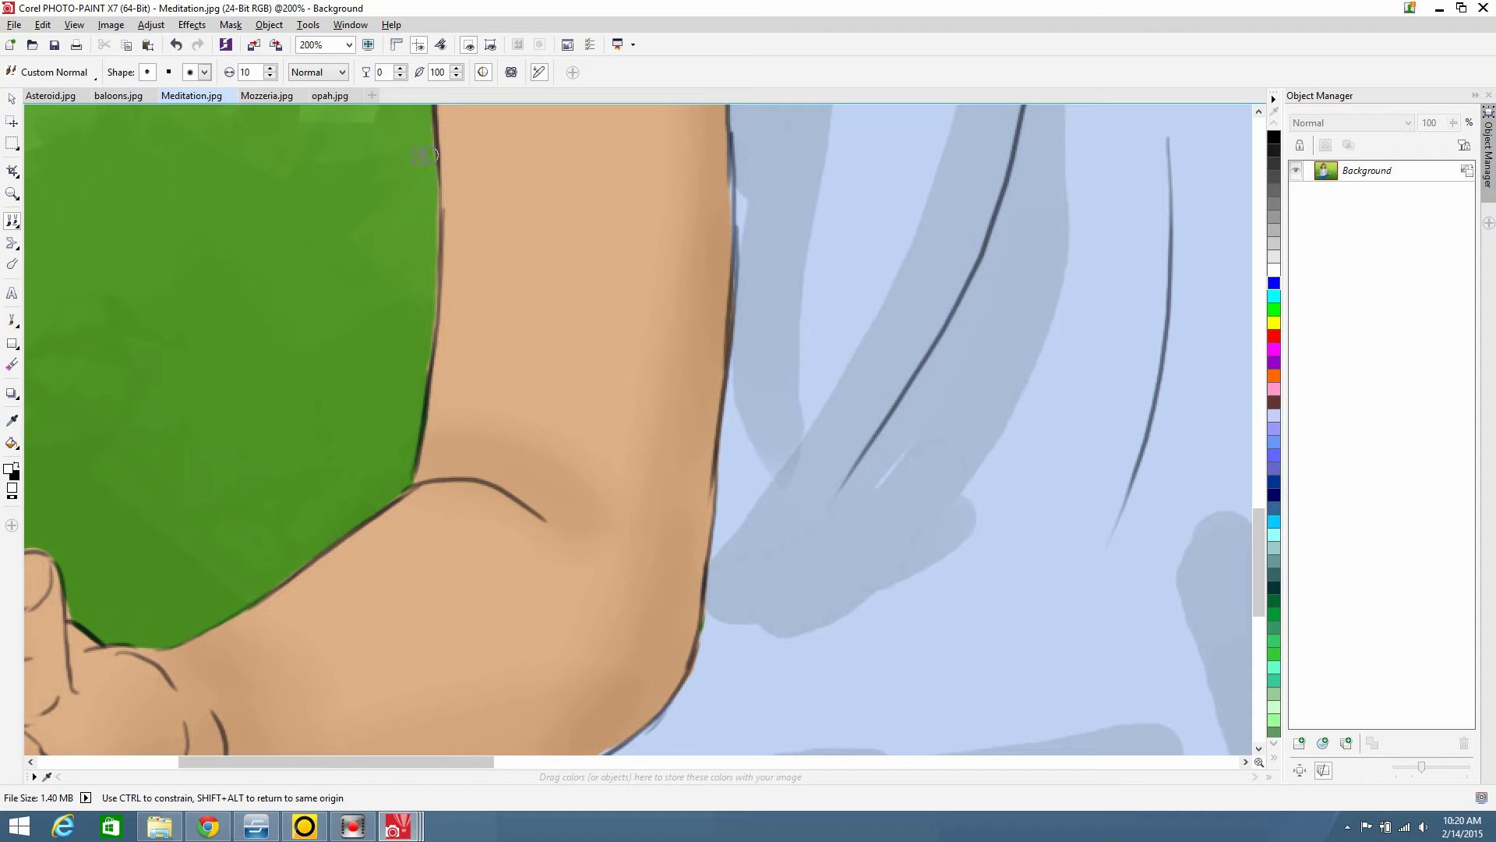
Clone-paint further down the green/arm boundary to smooth the ragged edge
left_click_drag(425, 154, 427, 152)
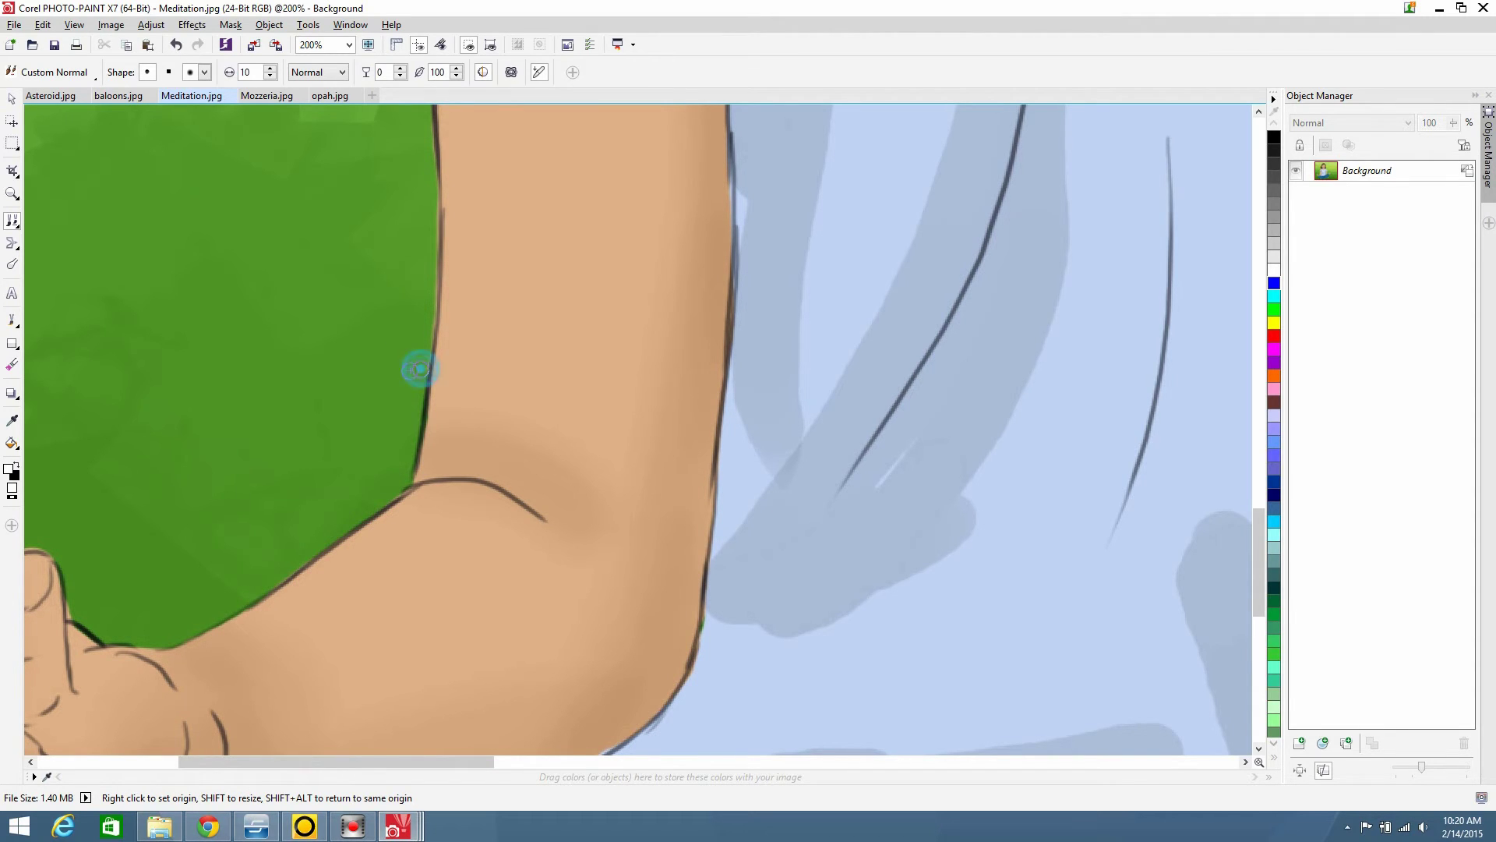
left_click_drag(419, 367, 417, 356)
left_click_drag(426, 181, 427, 193)
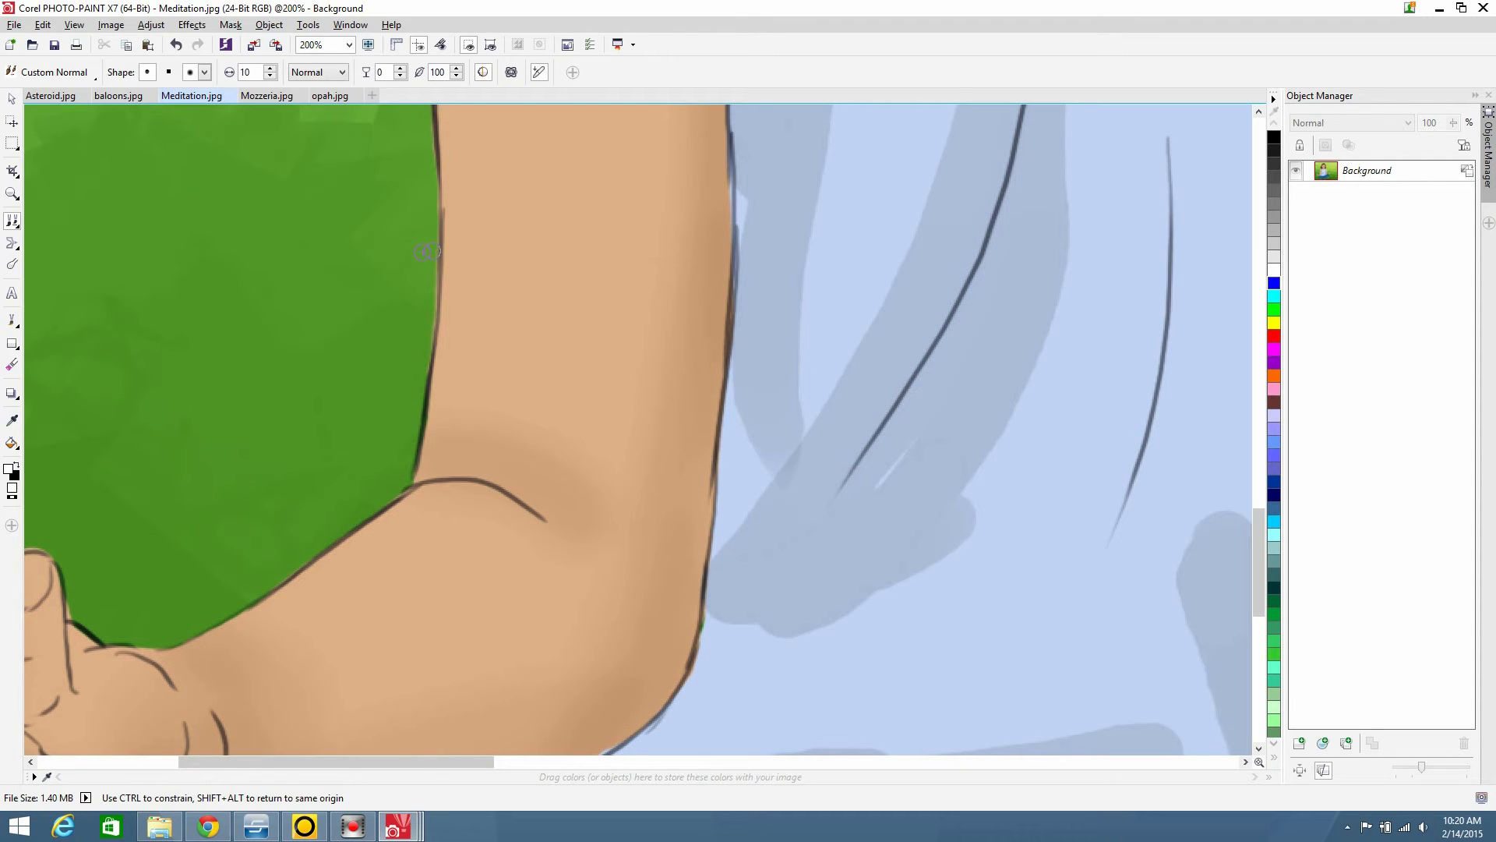
mouse_move(427, 251)
left_mouse_down()
mouse_move(427, 306)
mouse_move(425, 291)
left_mouse_up()
left_click_drag(422, 312, 423, 315)
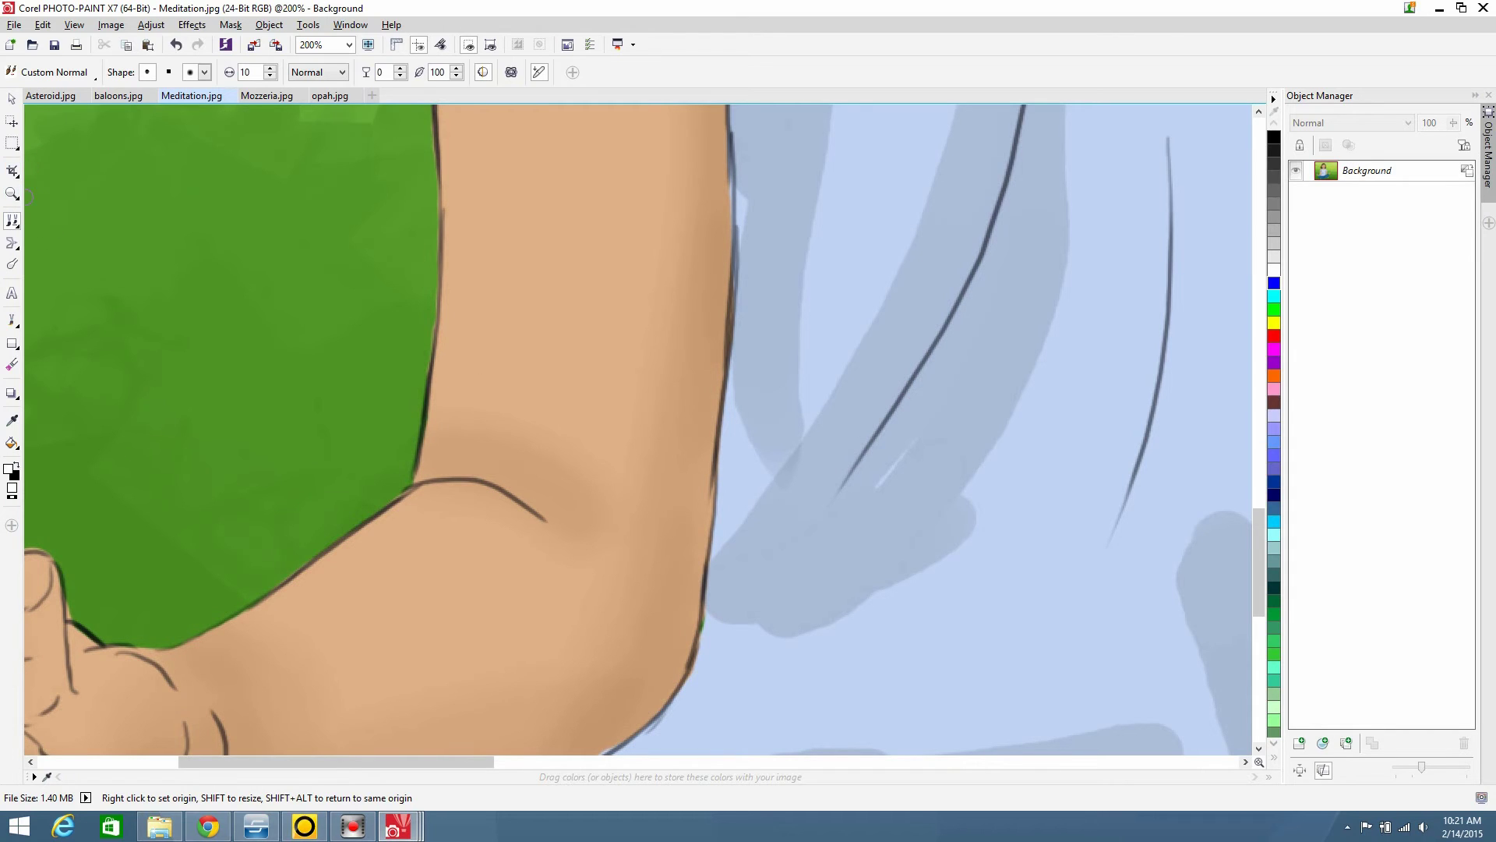
Darken the shadow beside the arm outline with the Clone tool, resetting the clone source
left_click(12, 98)
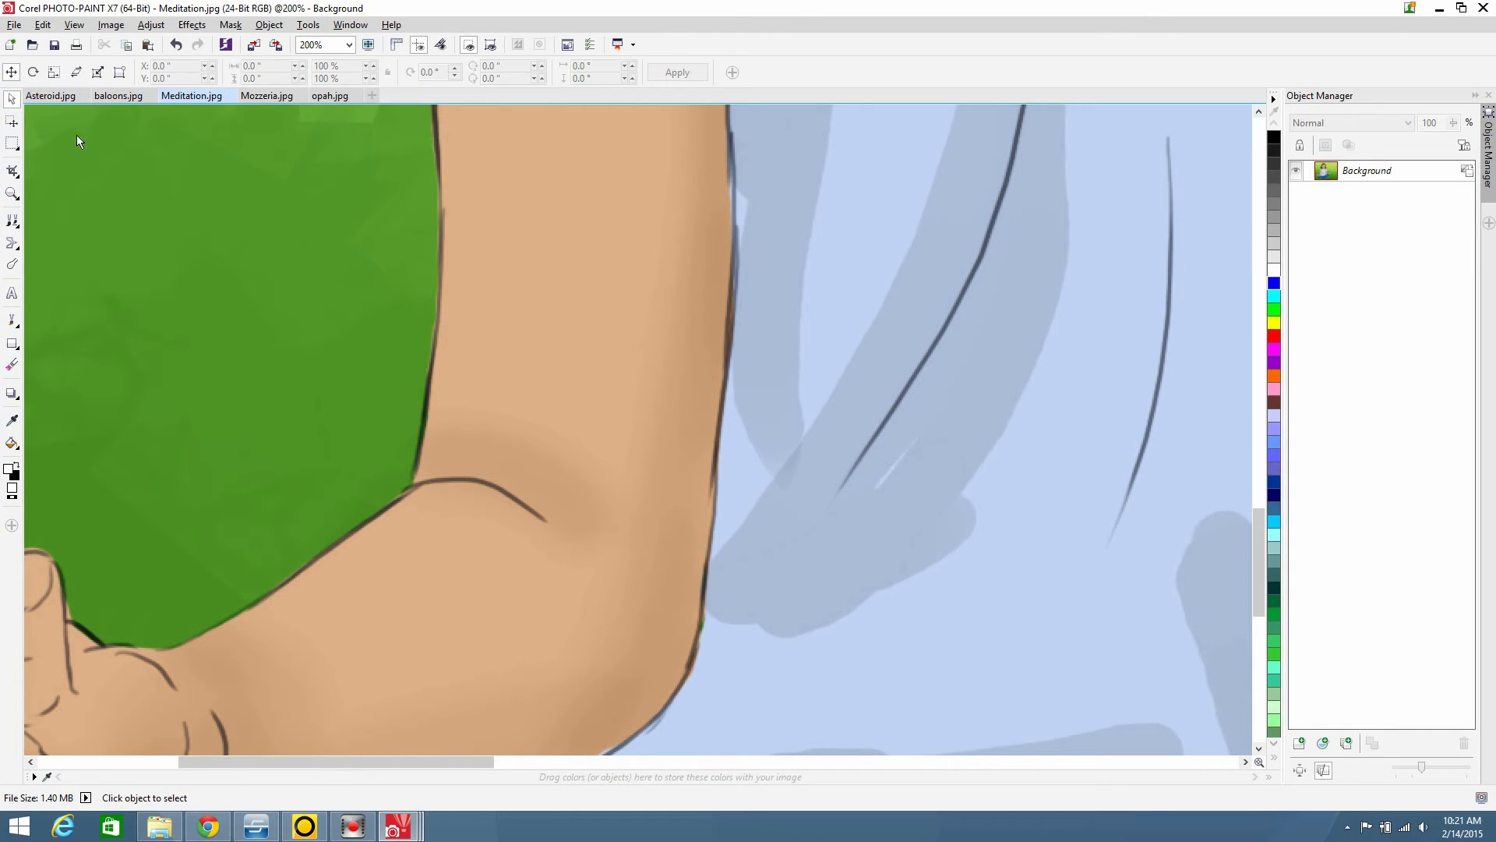
left_click(12, 221)
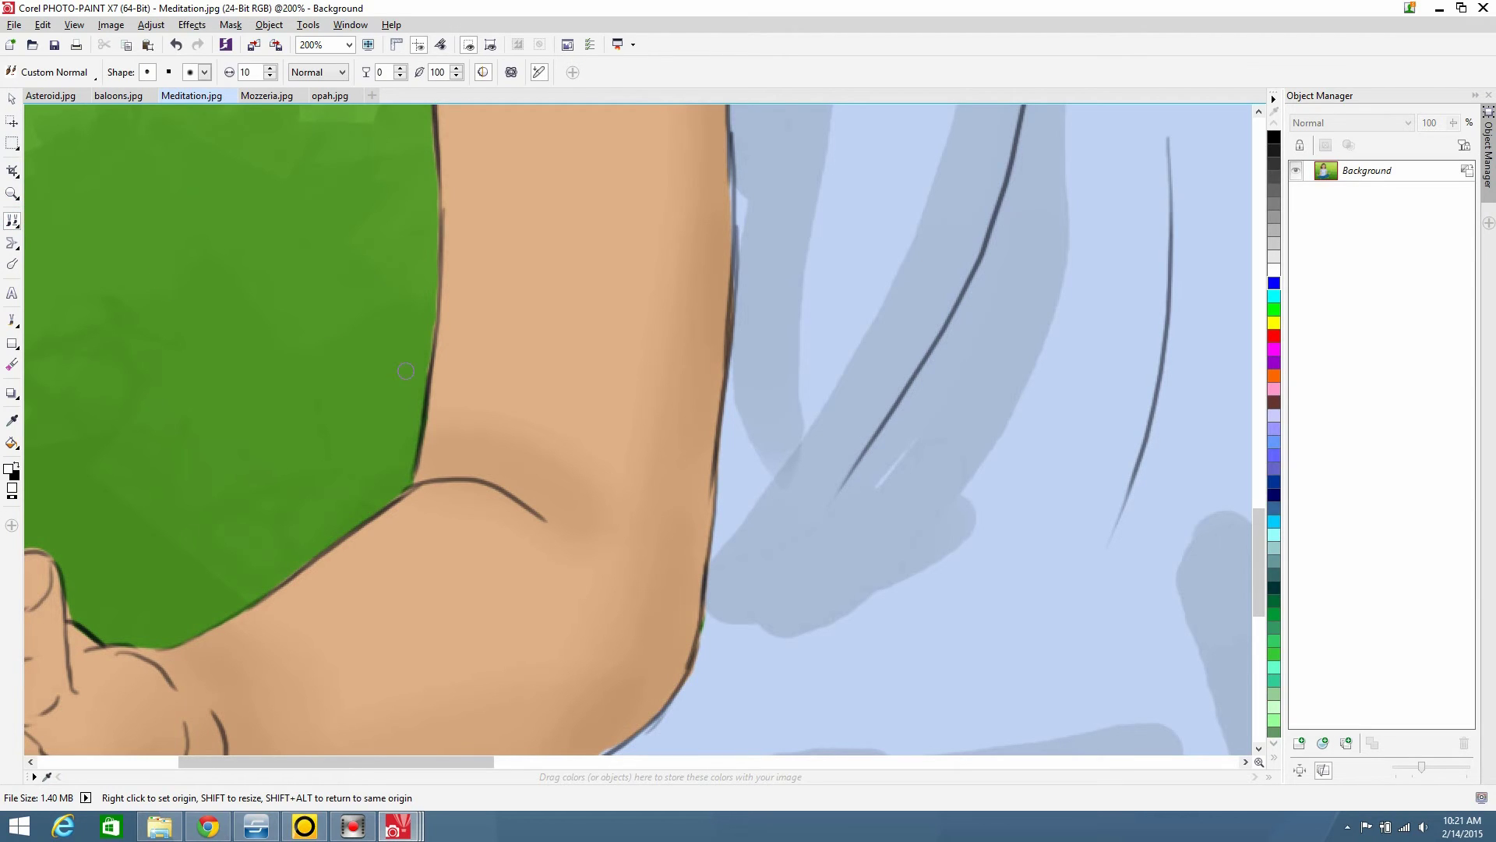
left_click_drag(441, 429, 478, 458)
right_click(474, 458)
right_click(473, 461)
scroll(467, 249, "down", 1)
Apply Jaggy Despeckle at width and height 5 to the whole Meditation image
scroll(454, 310, "down", 2)
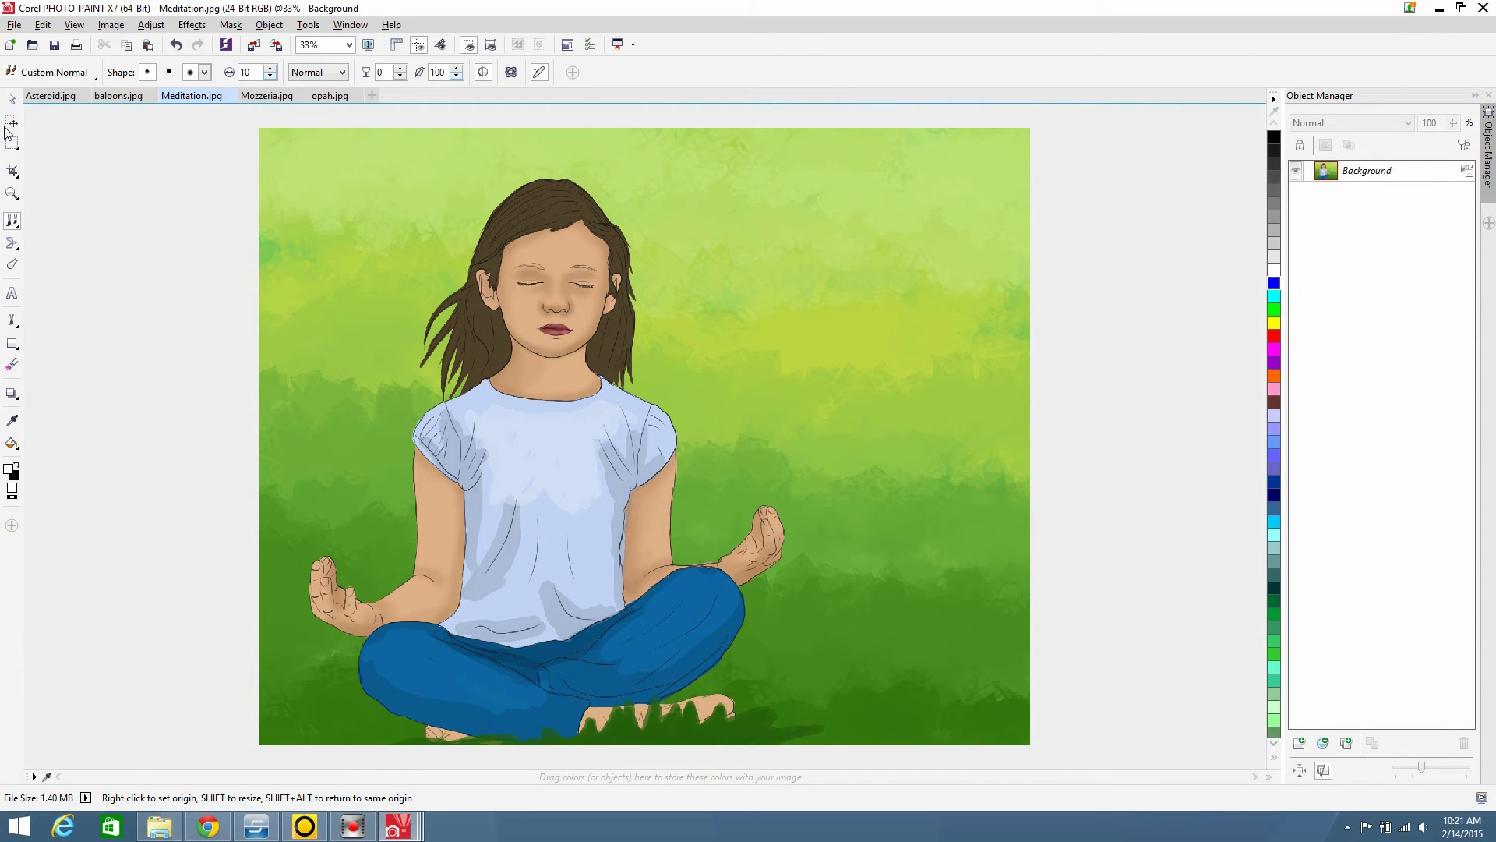
left_click(11, 98)
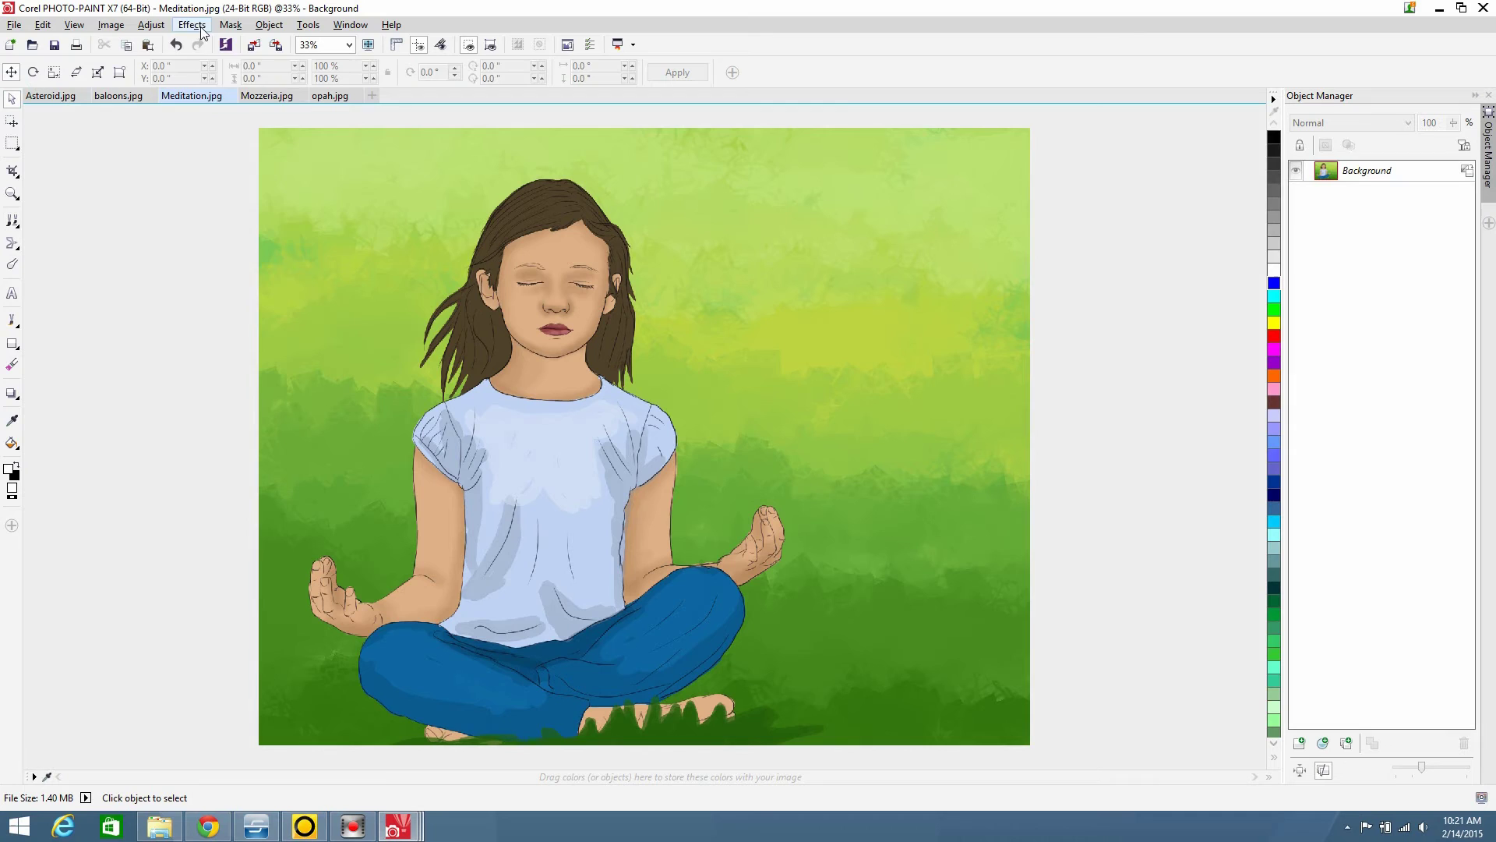
left_click(192, 24)
mouse_move(226, 99)
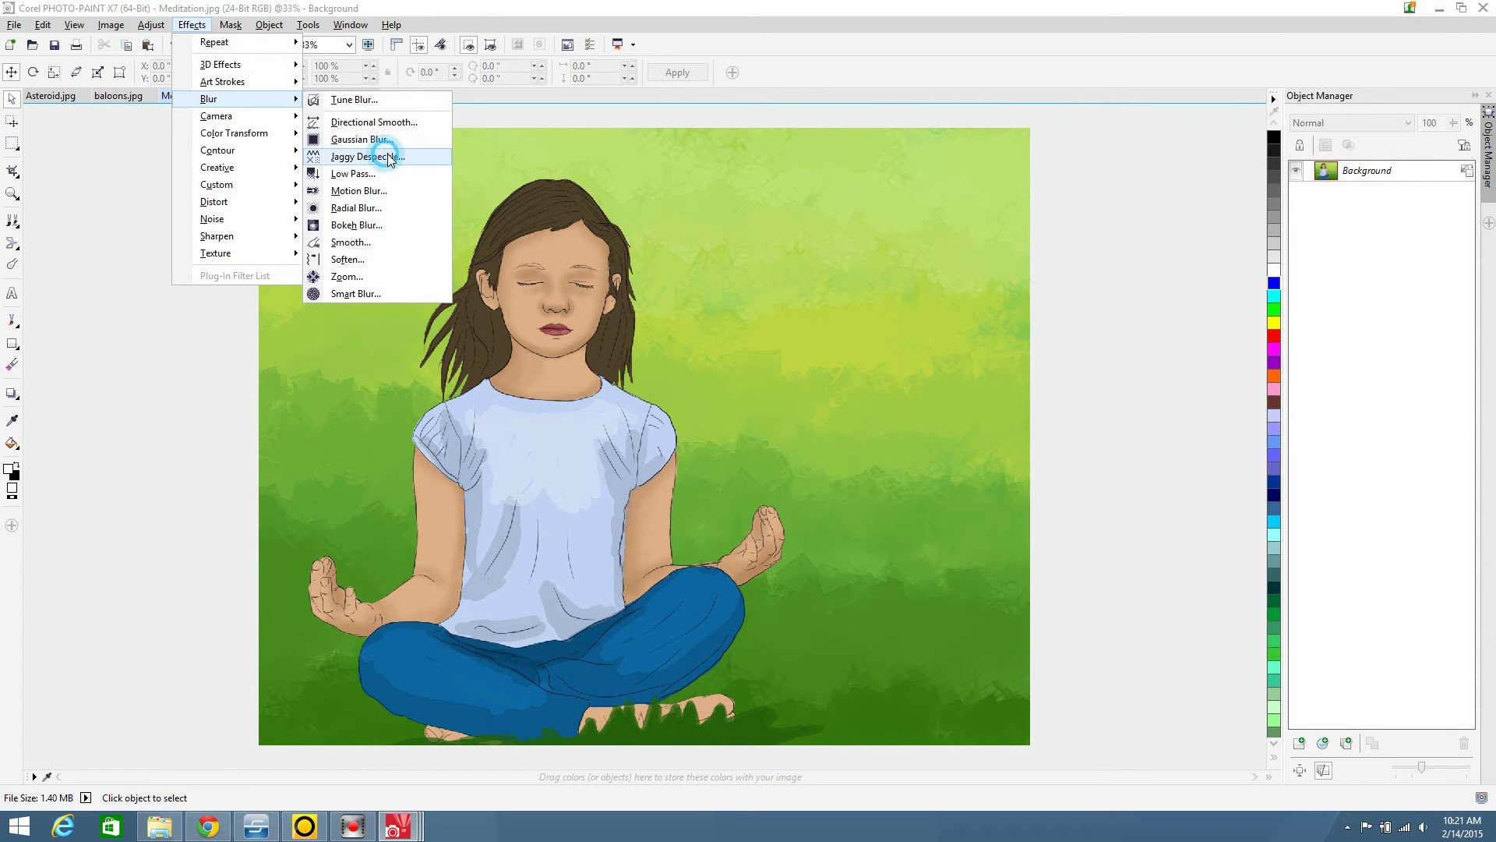
left_click(386, 156)
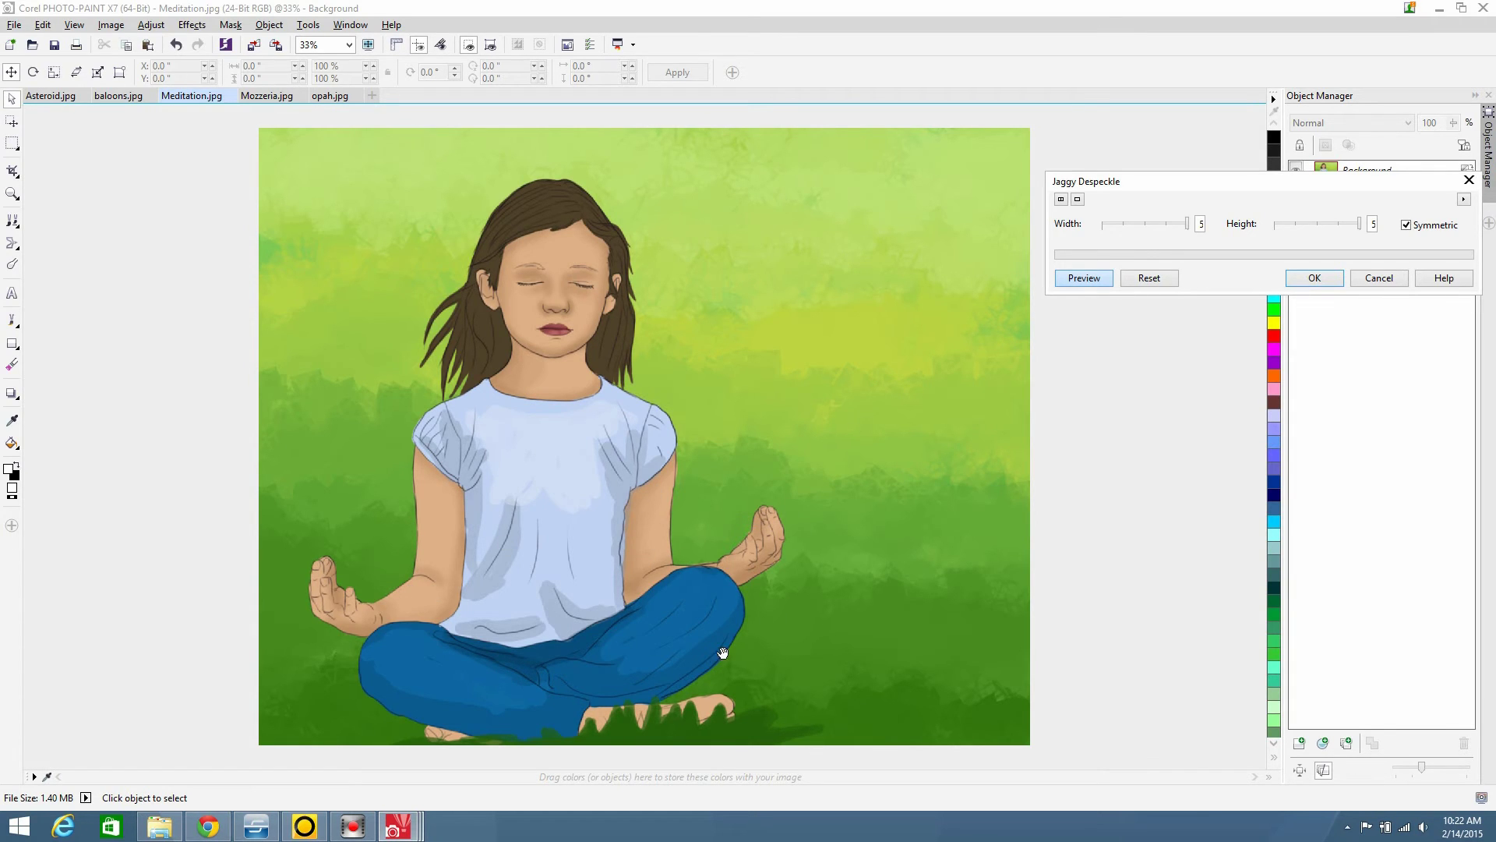
left_click(1329, 281)
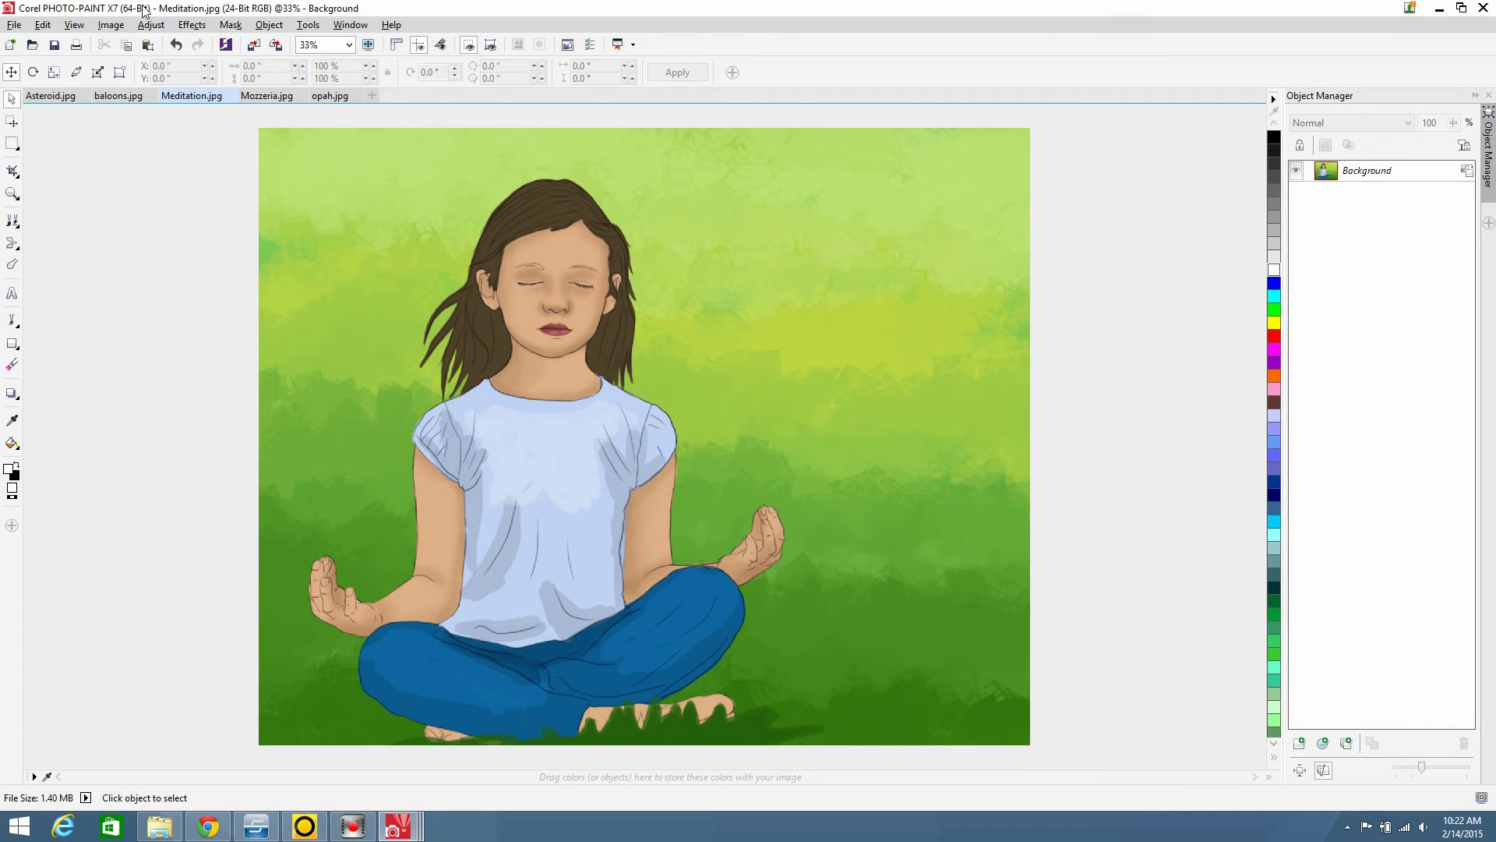
Set Meditation's contrast to 37, then switch to the Mozzeria.jpg pizza image
left_click(151, 25)
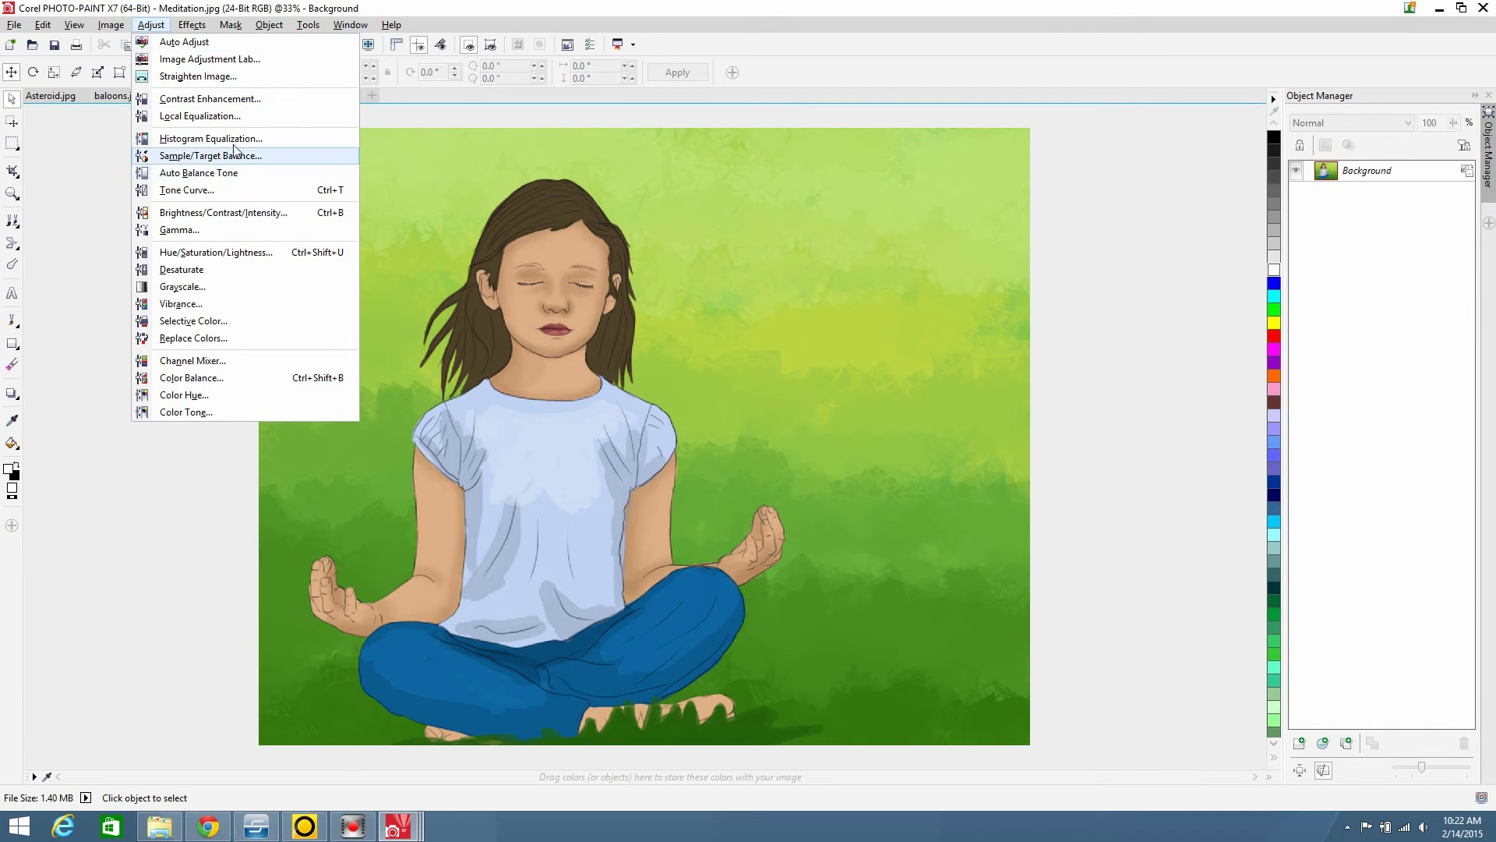
left_click(223, 212)
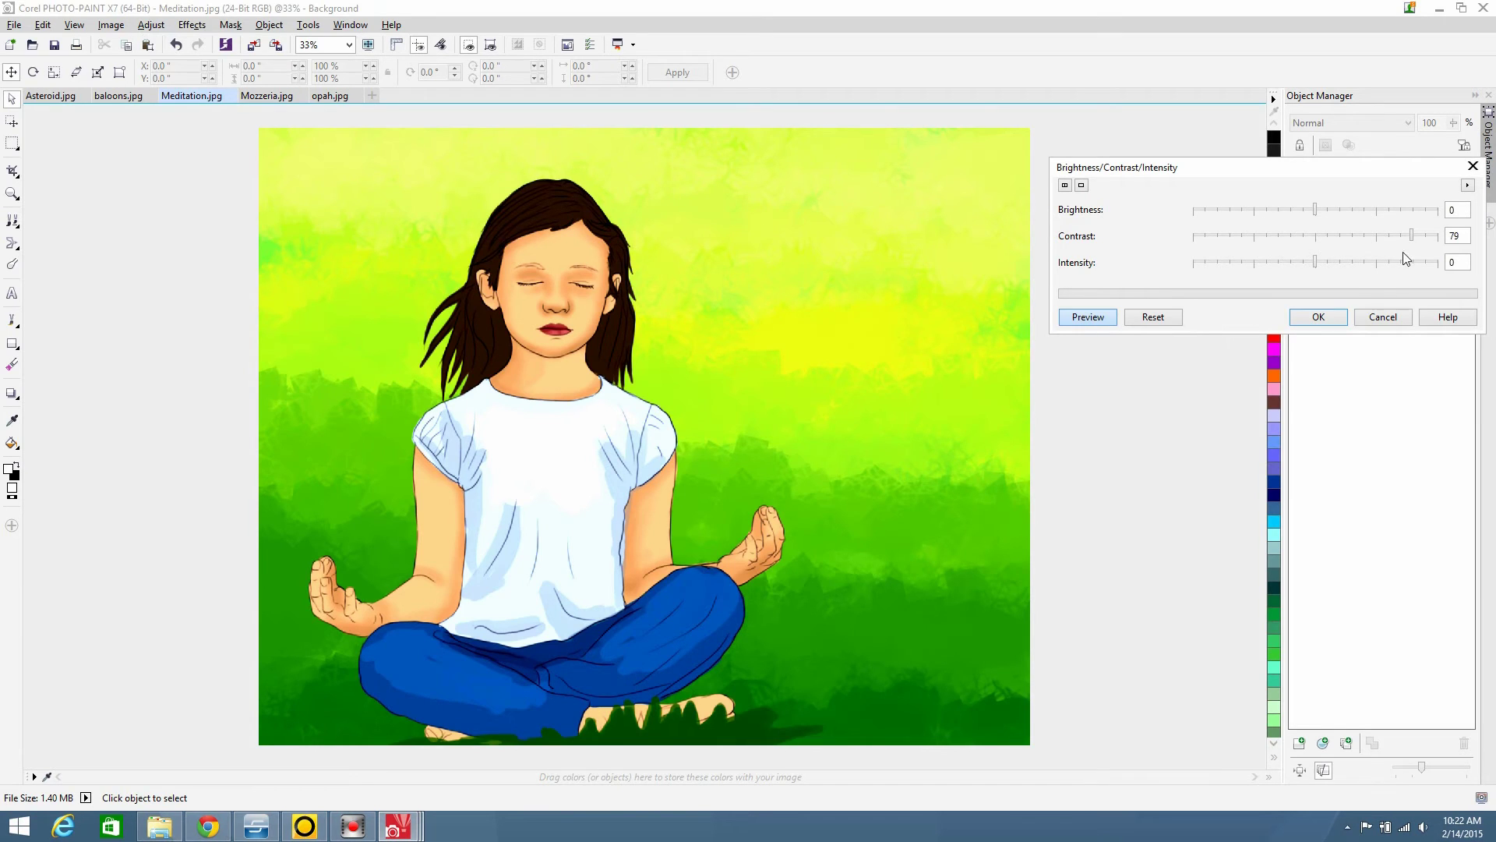
left_click_drag(1411, 236, 1443, 239)
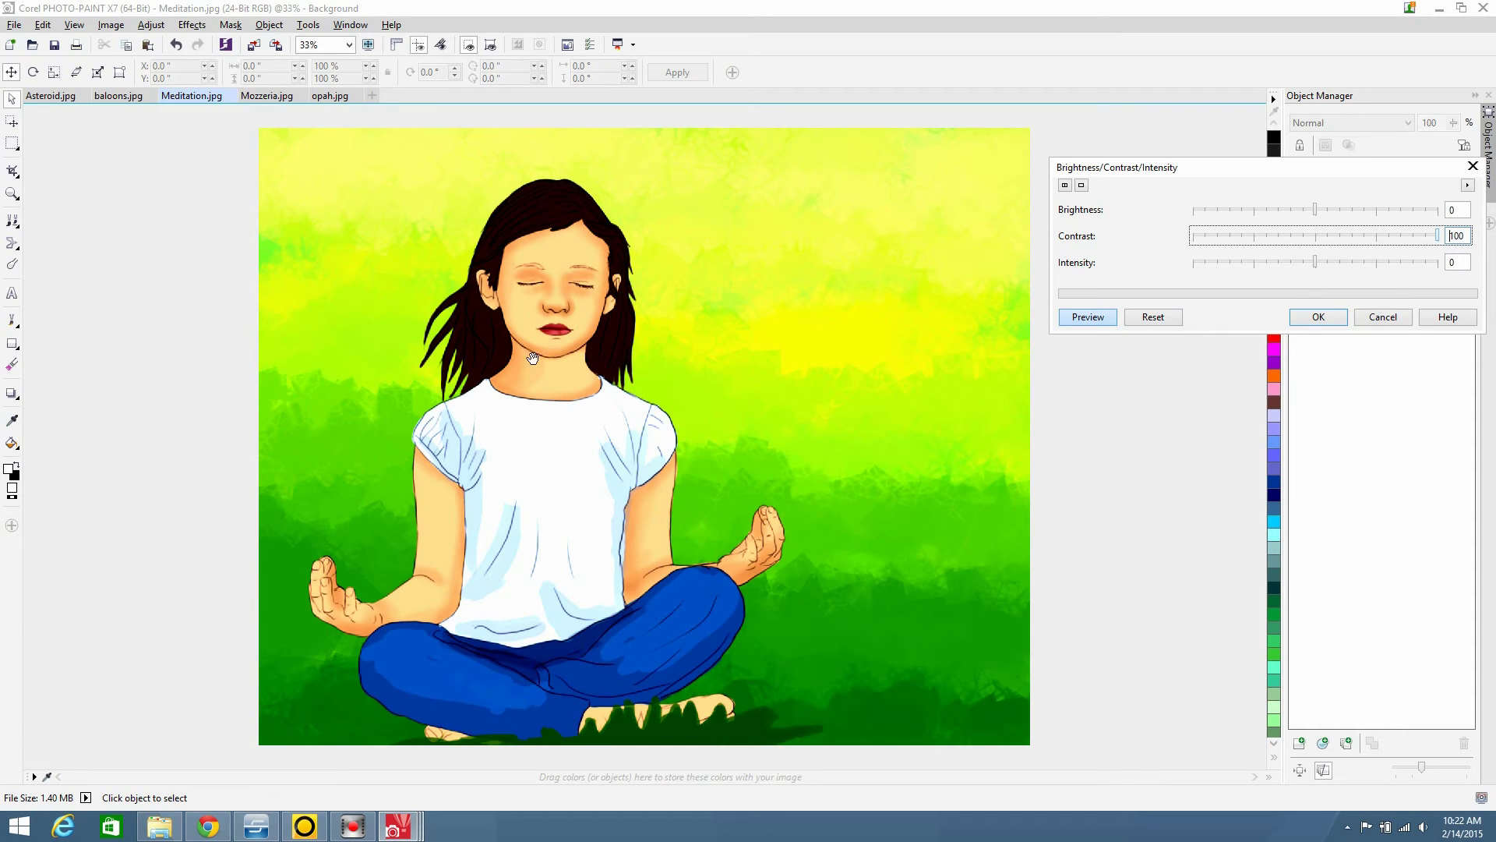
left_click(1317, 237)
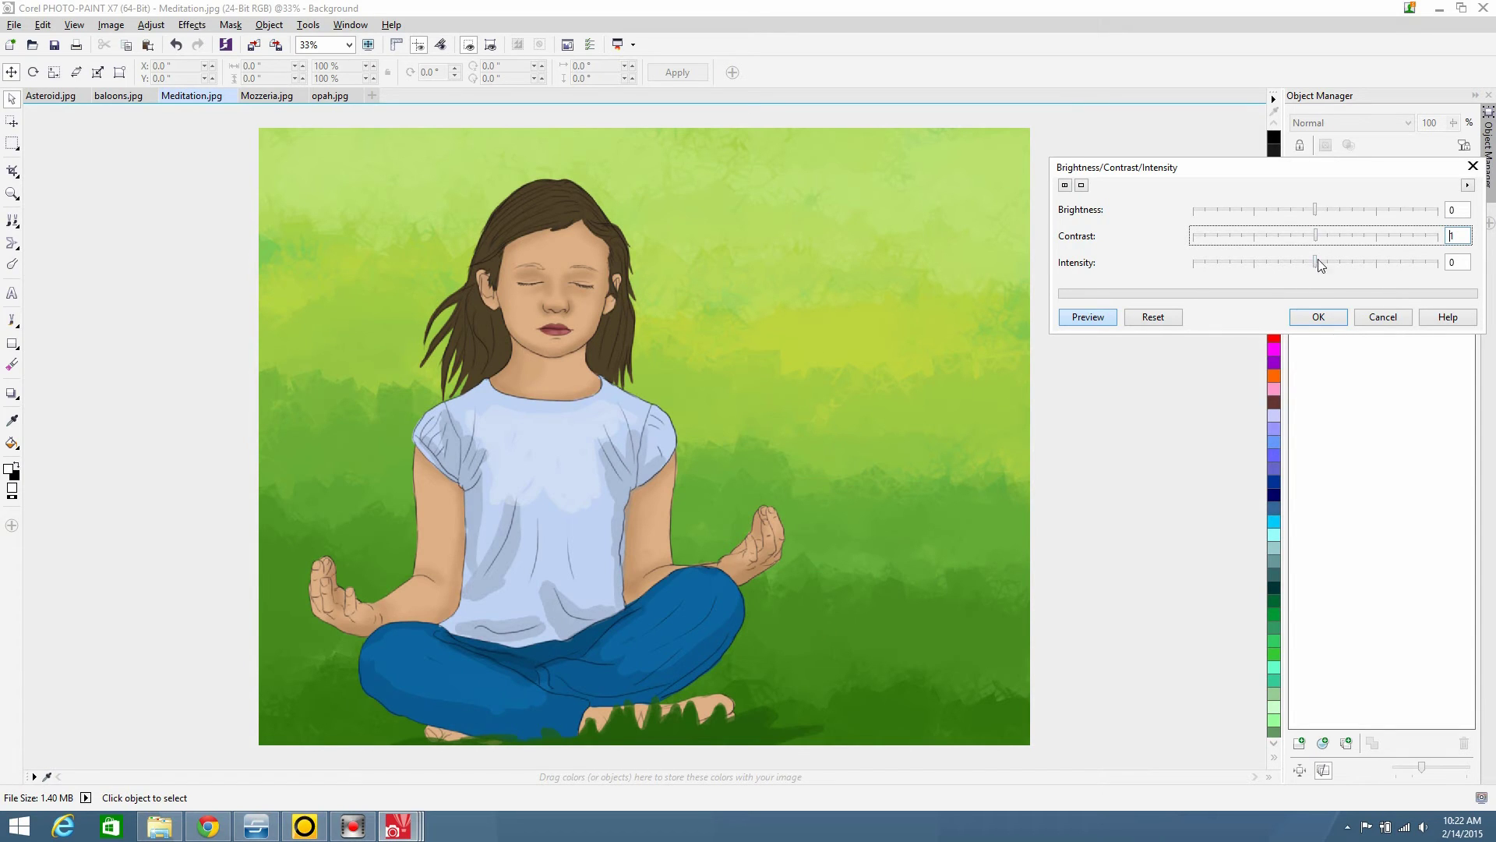
left_click_drag(1328, 235, 1361, 232)
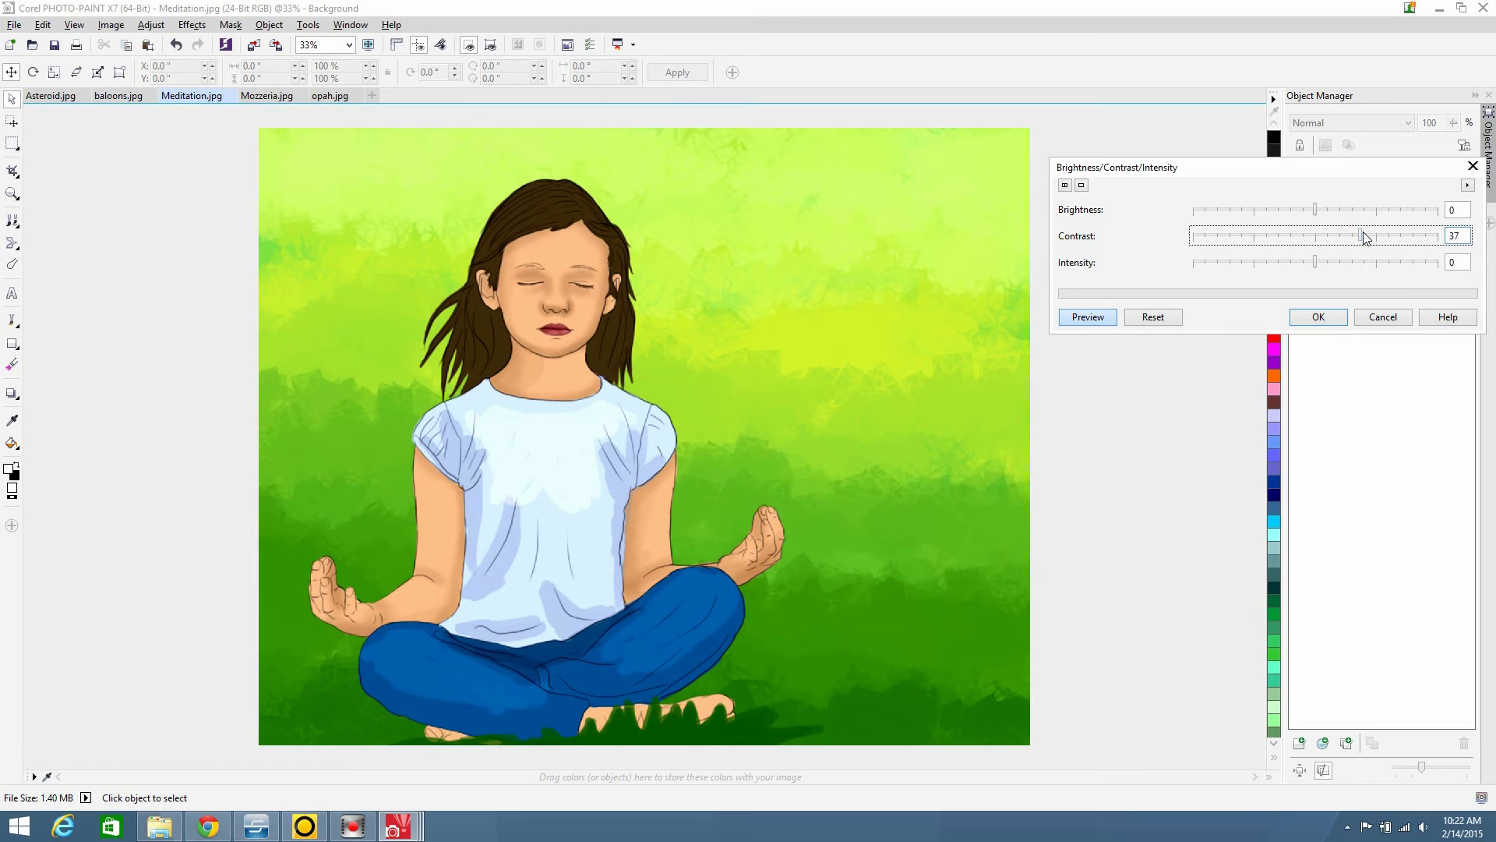
left_click(1319, 316)
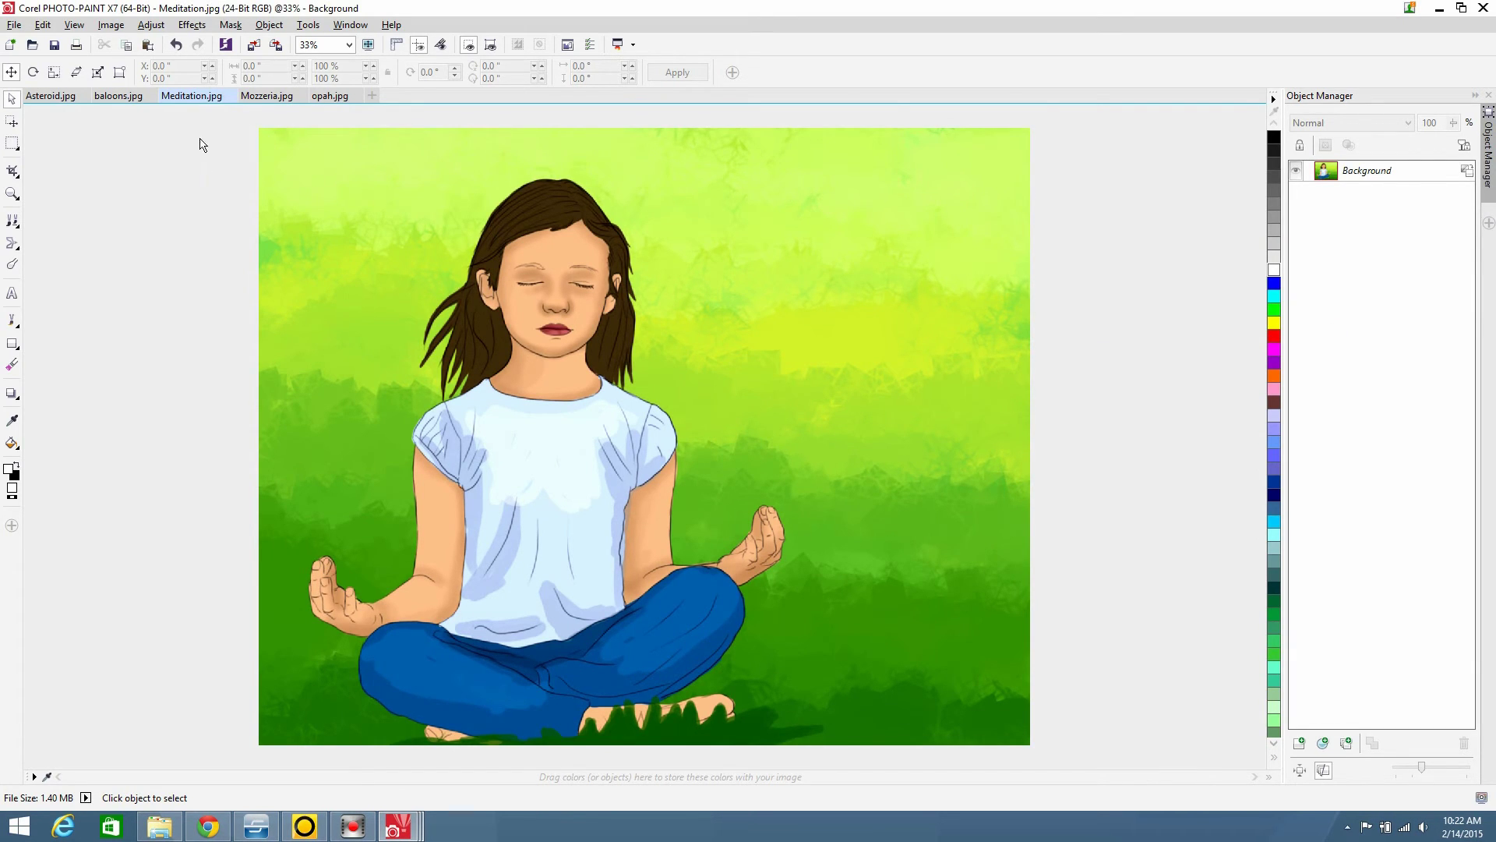
left_click(265, 95)
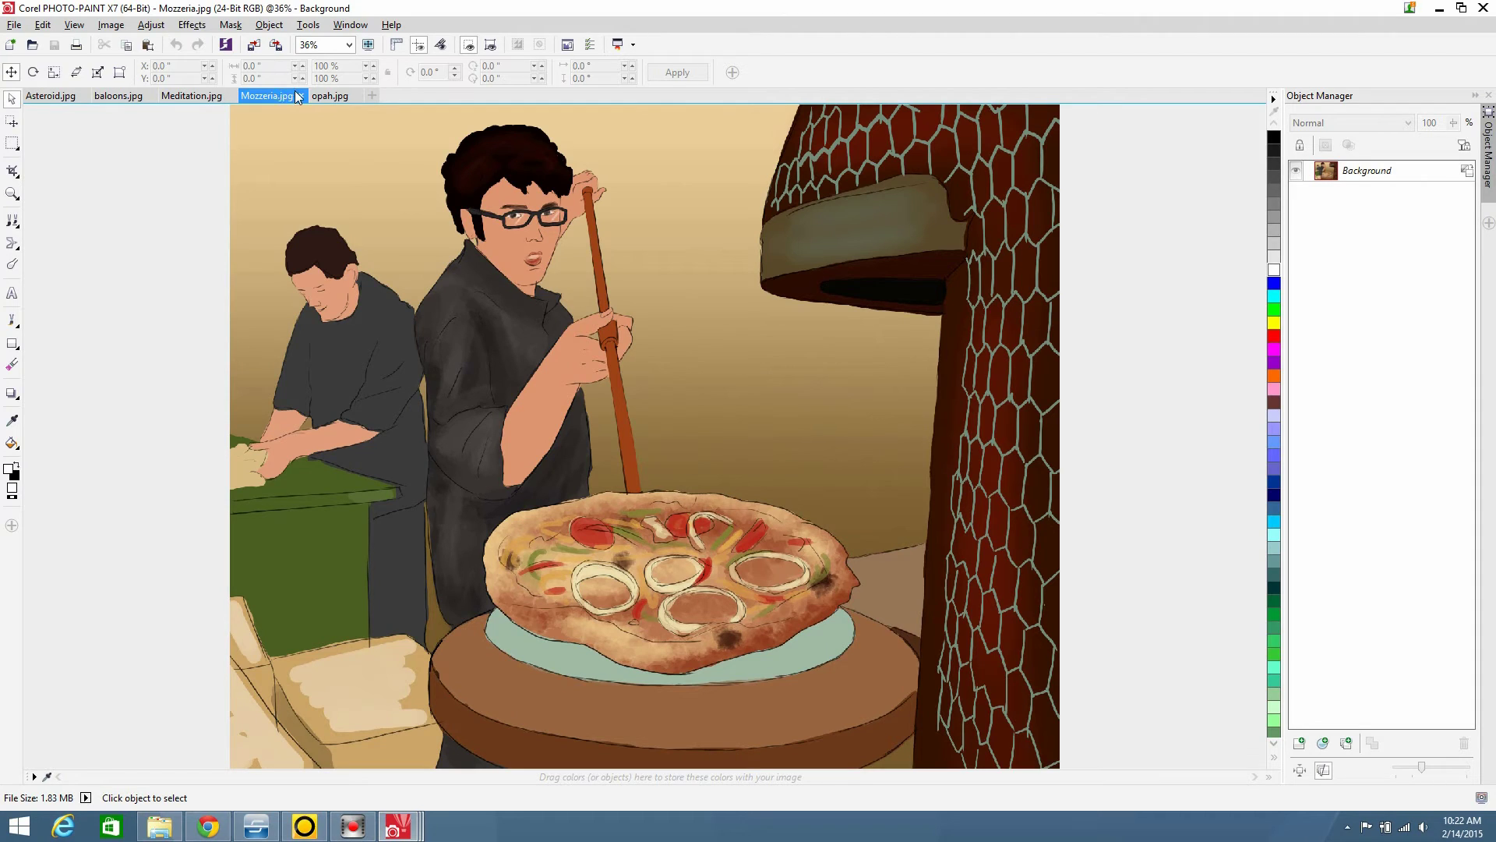
Back on Meditation.jpg, resample it in pixels to 650 wide (650 × 520)
left_click(190, 97)
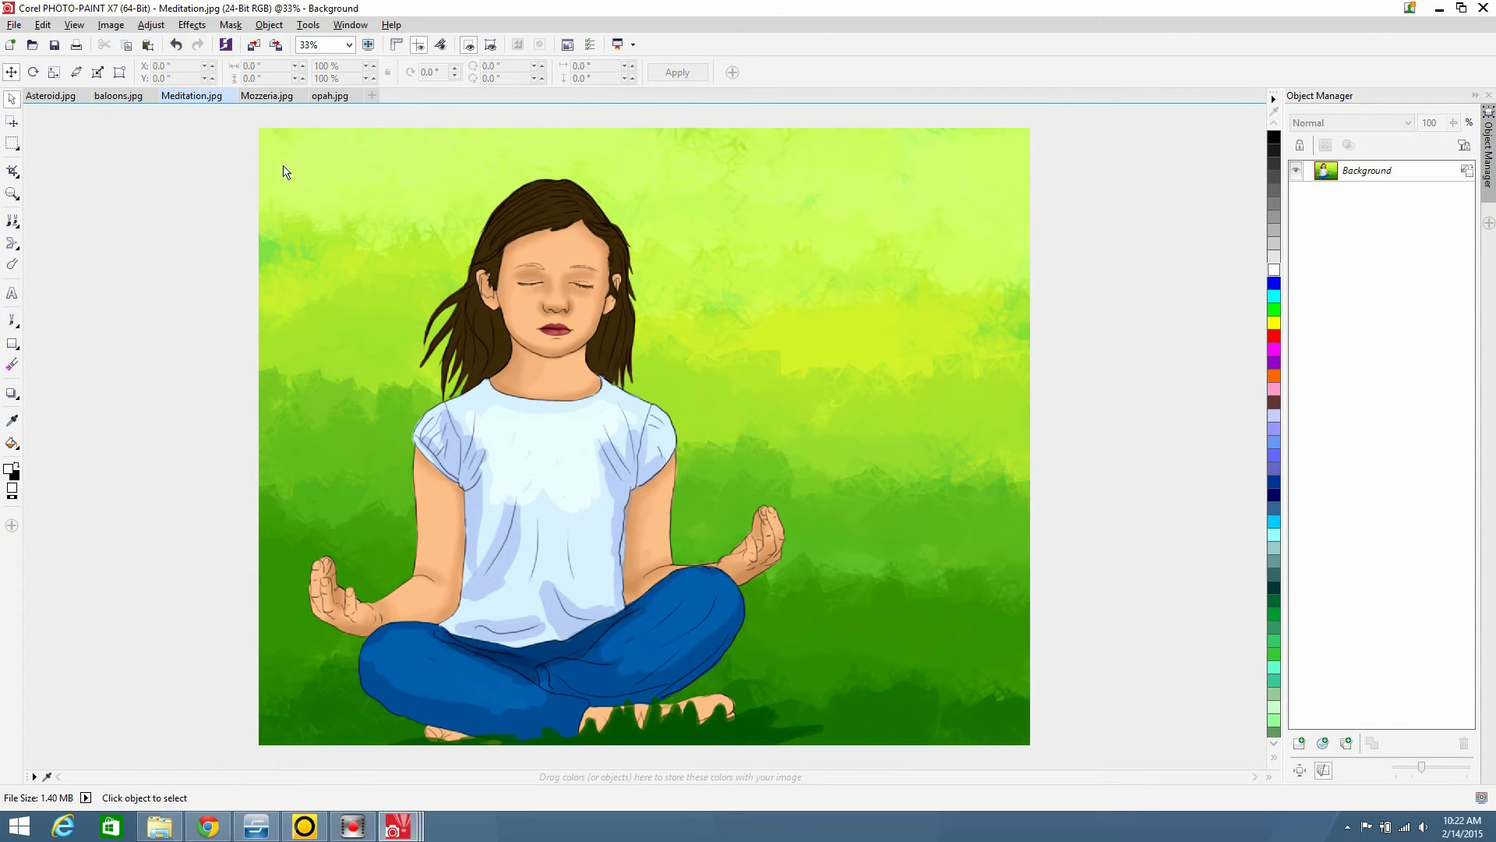
left_click(110, 25)
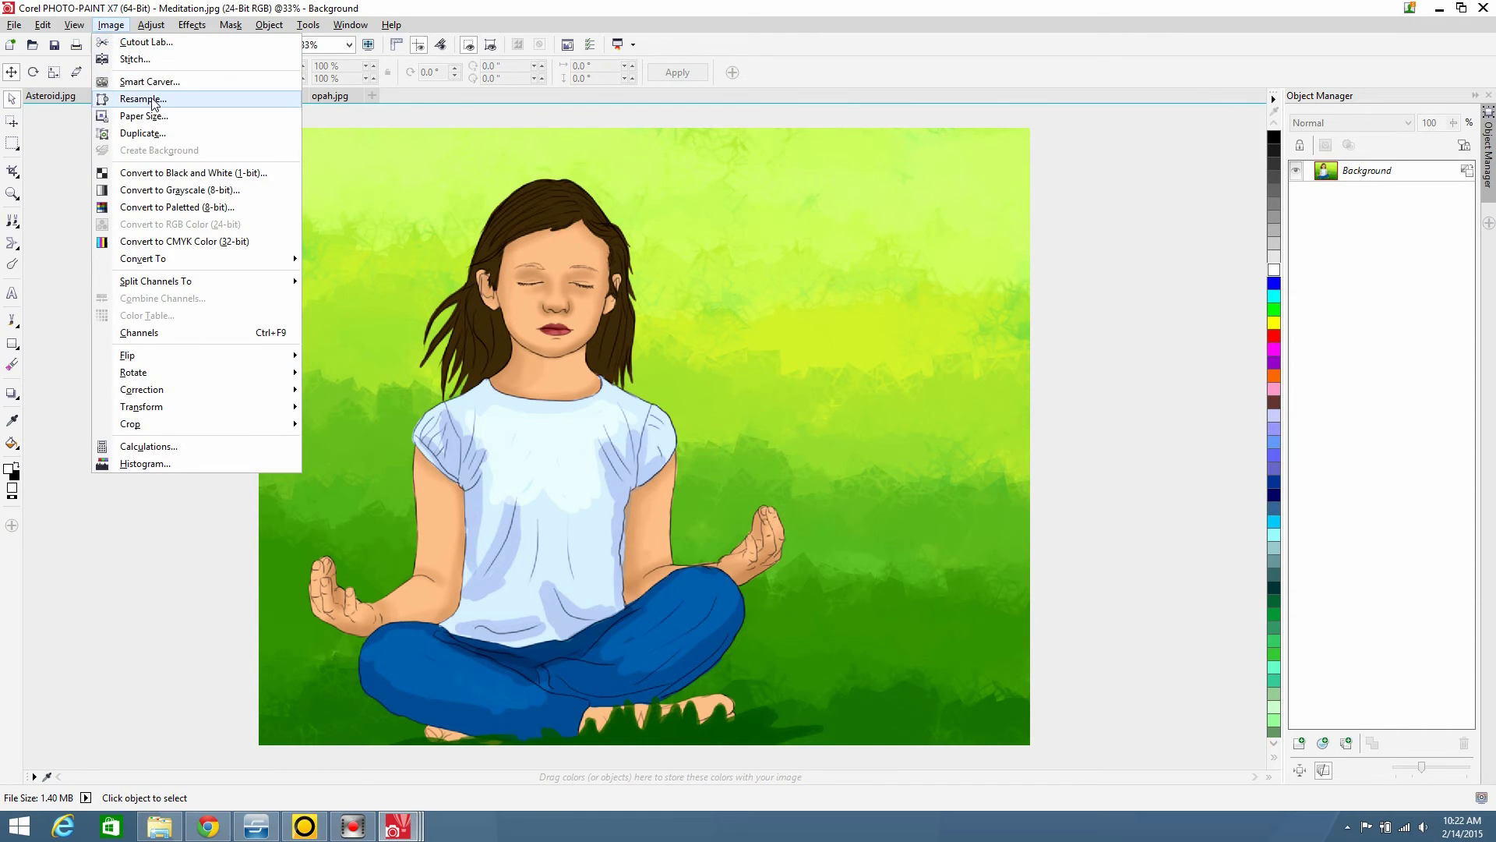
left_click(152, 100)
left_click(855, 330)
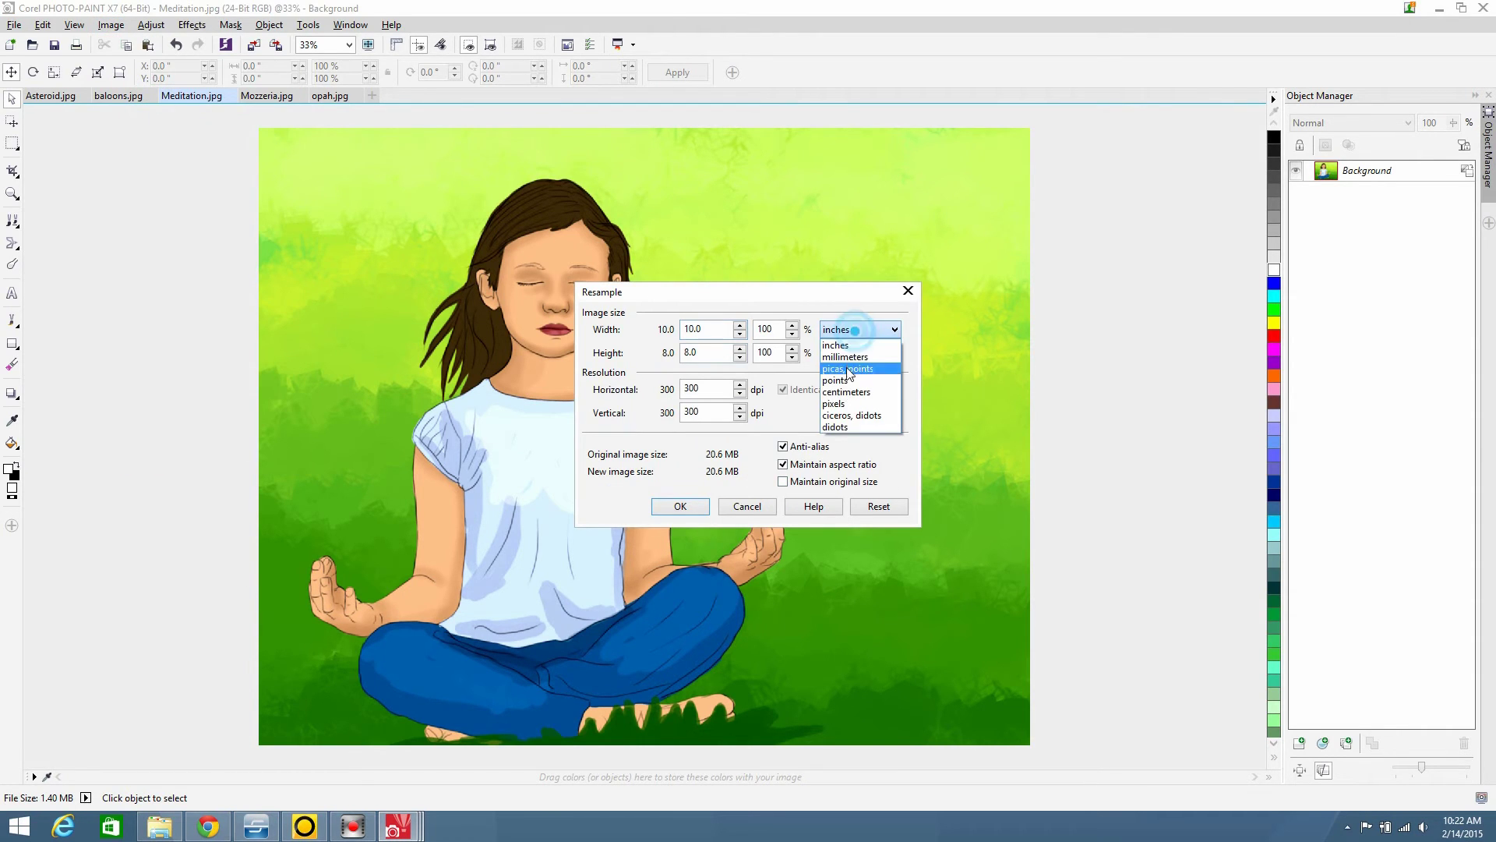
left_click(848, 396)
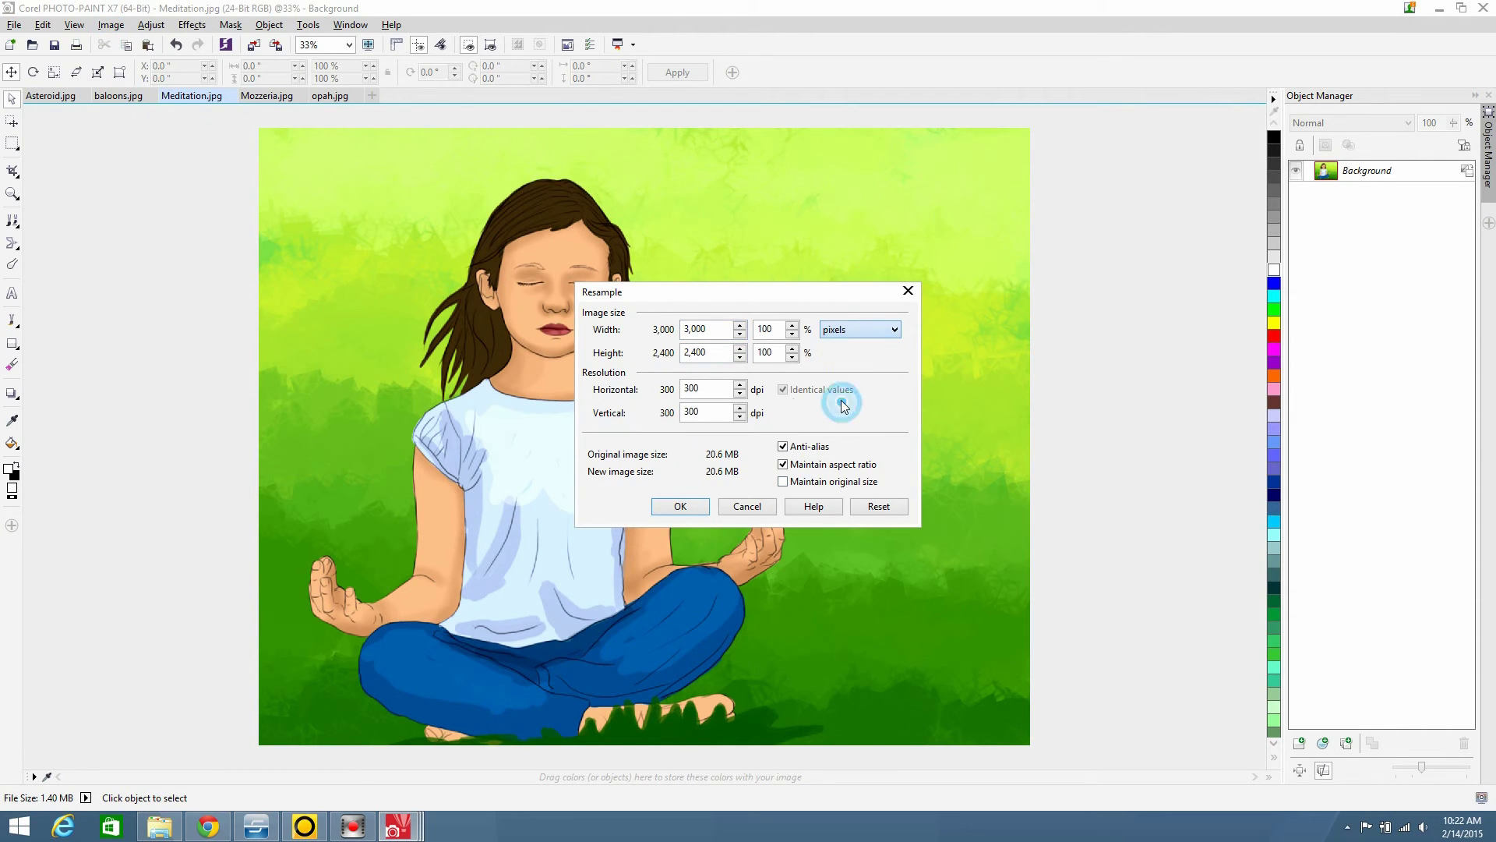
double_click(713, 327)
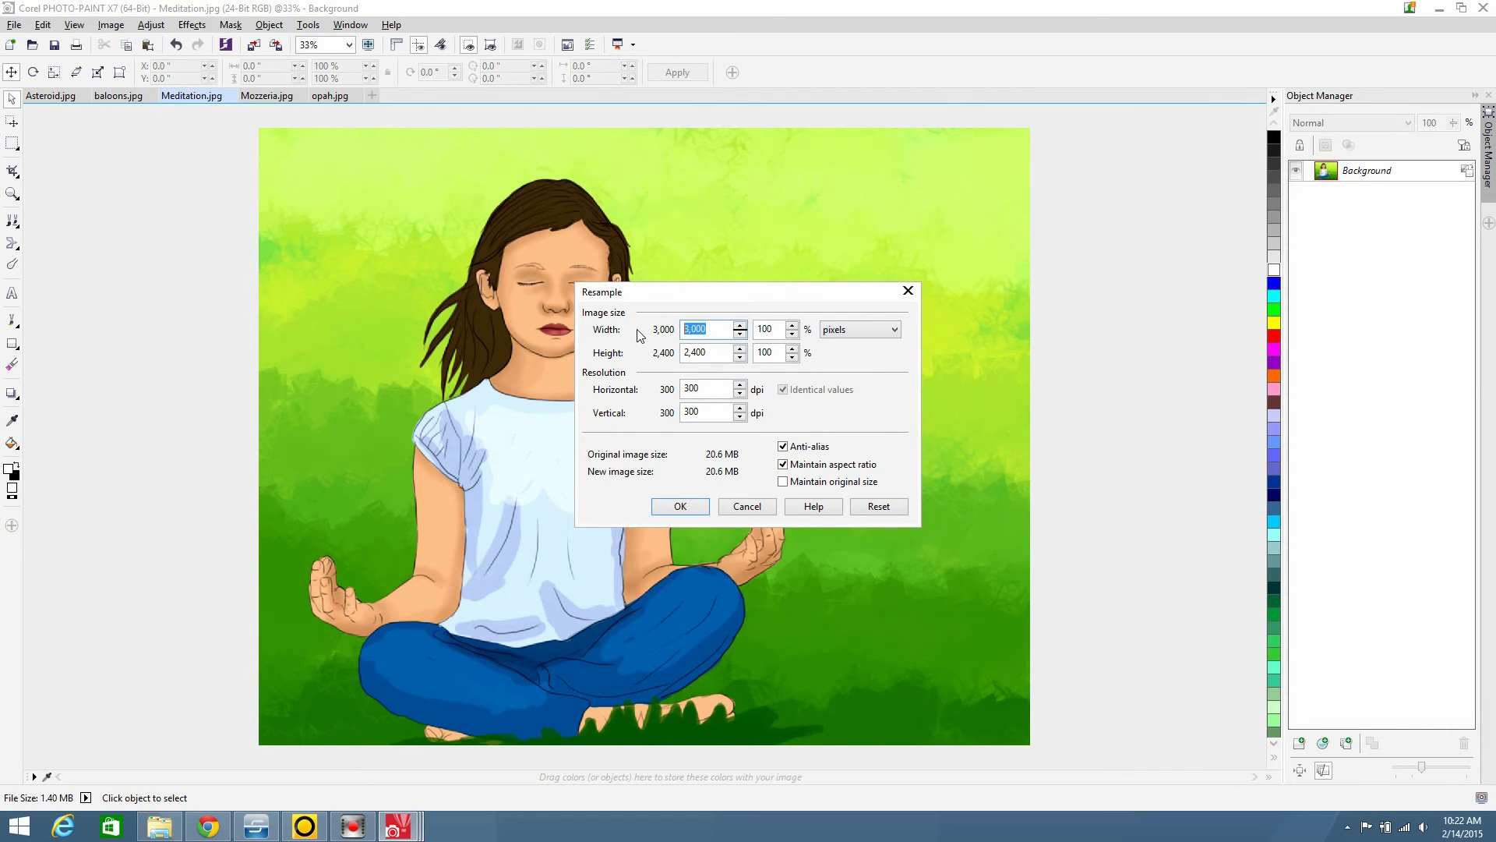
type("650")
left_click(678, 508)
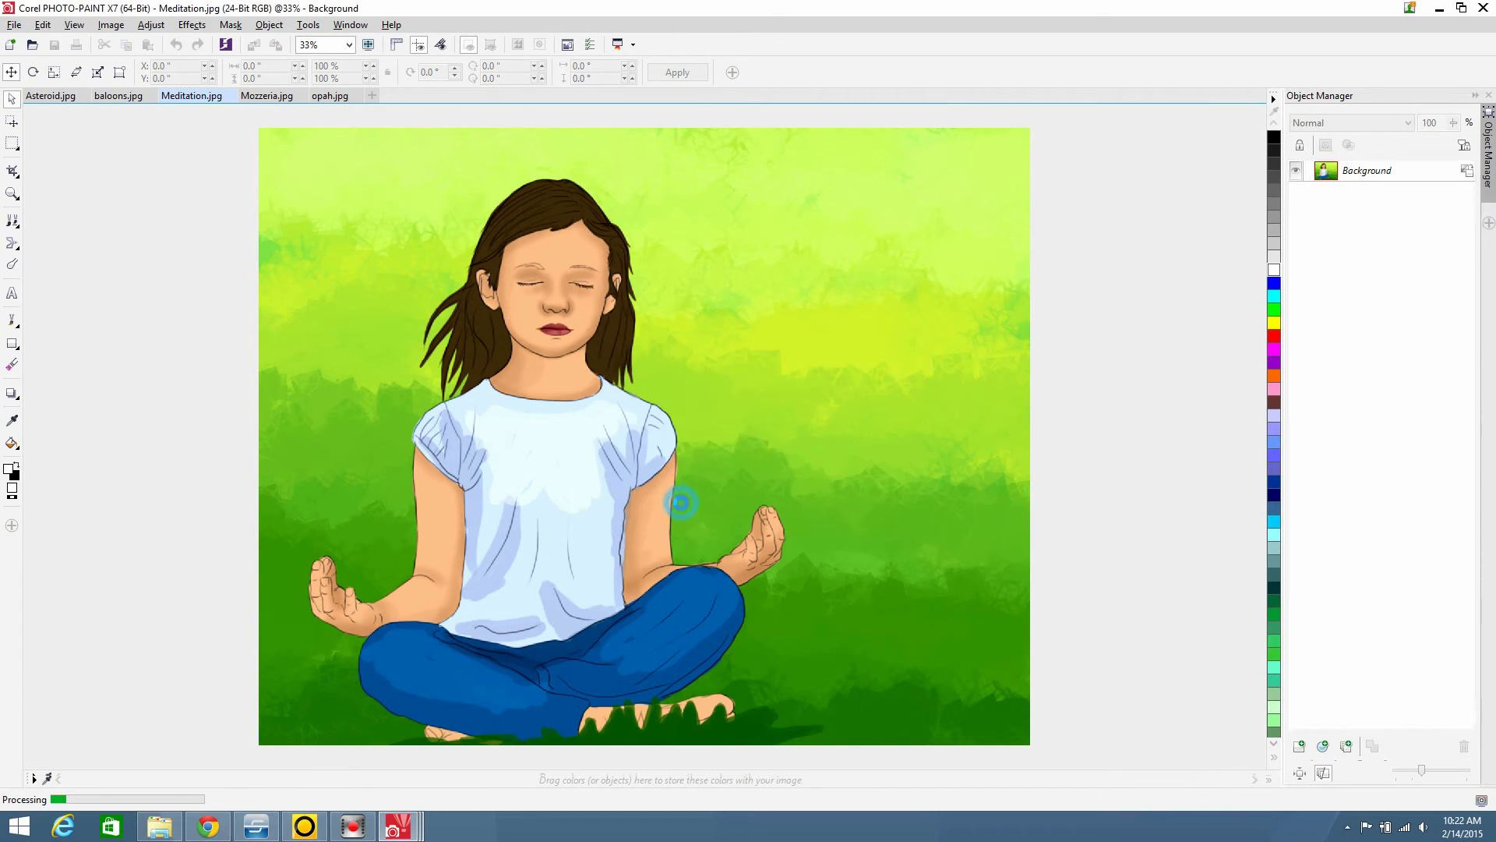
scroll(741, 452, "up", 5)
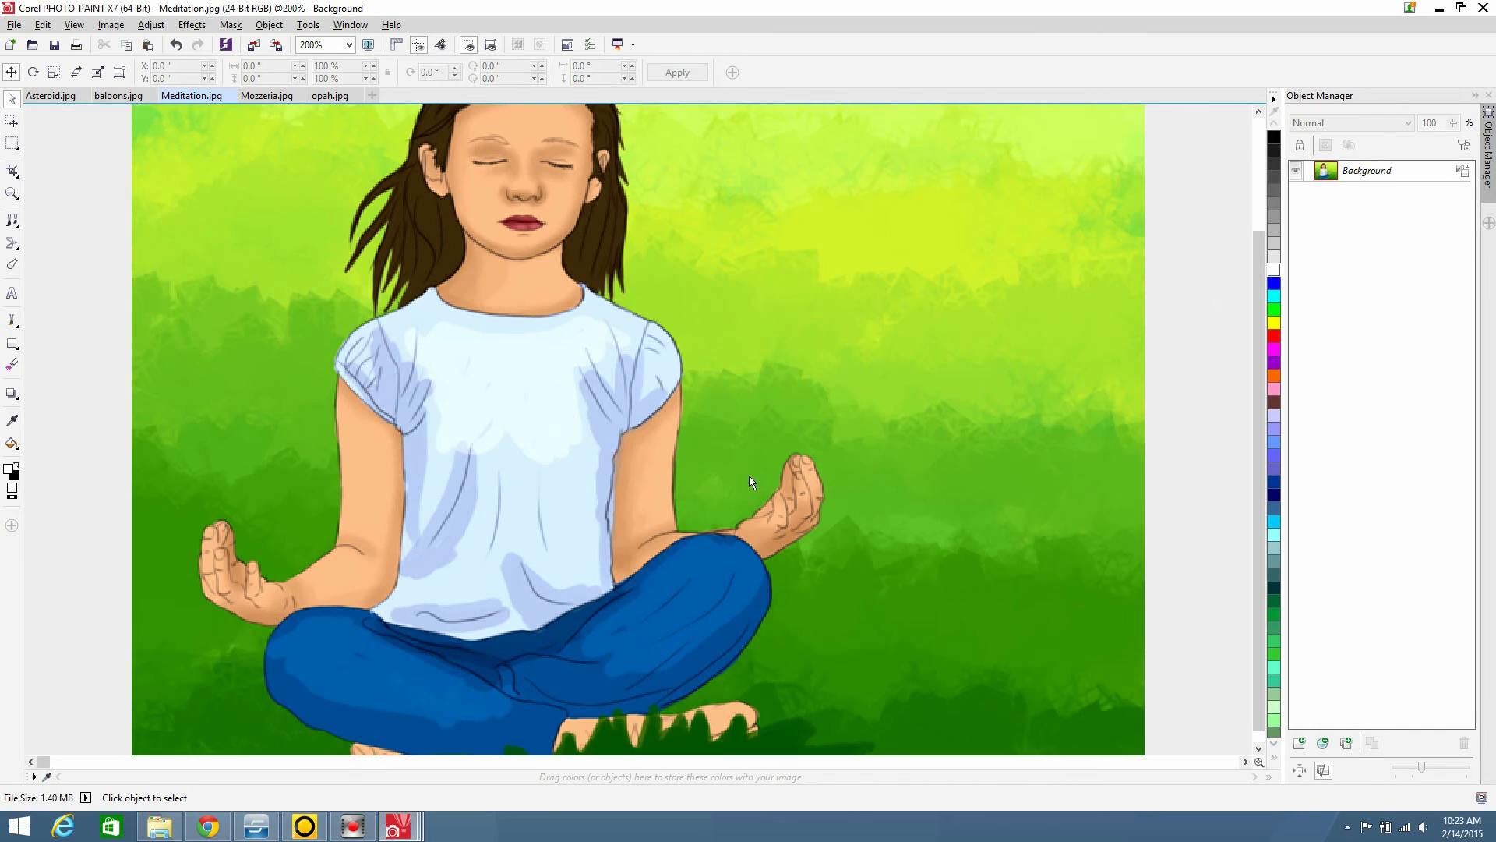
scroll(749, 475, "down", 2)
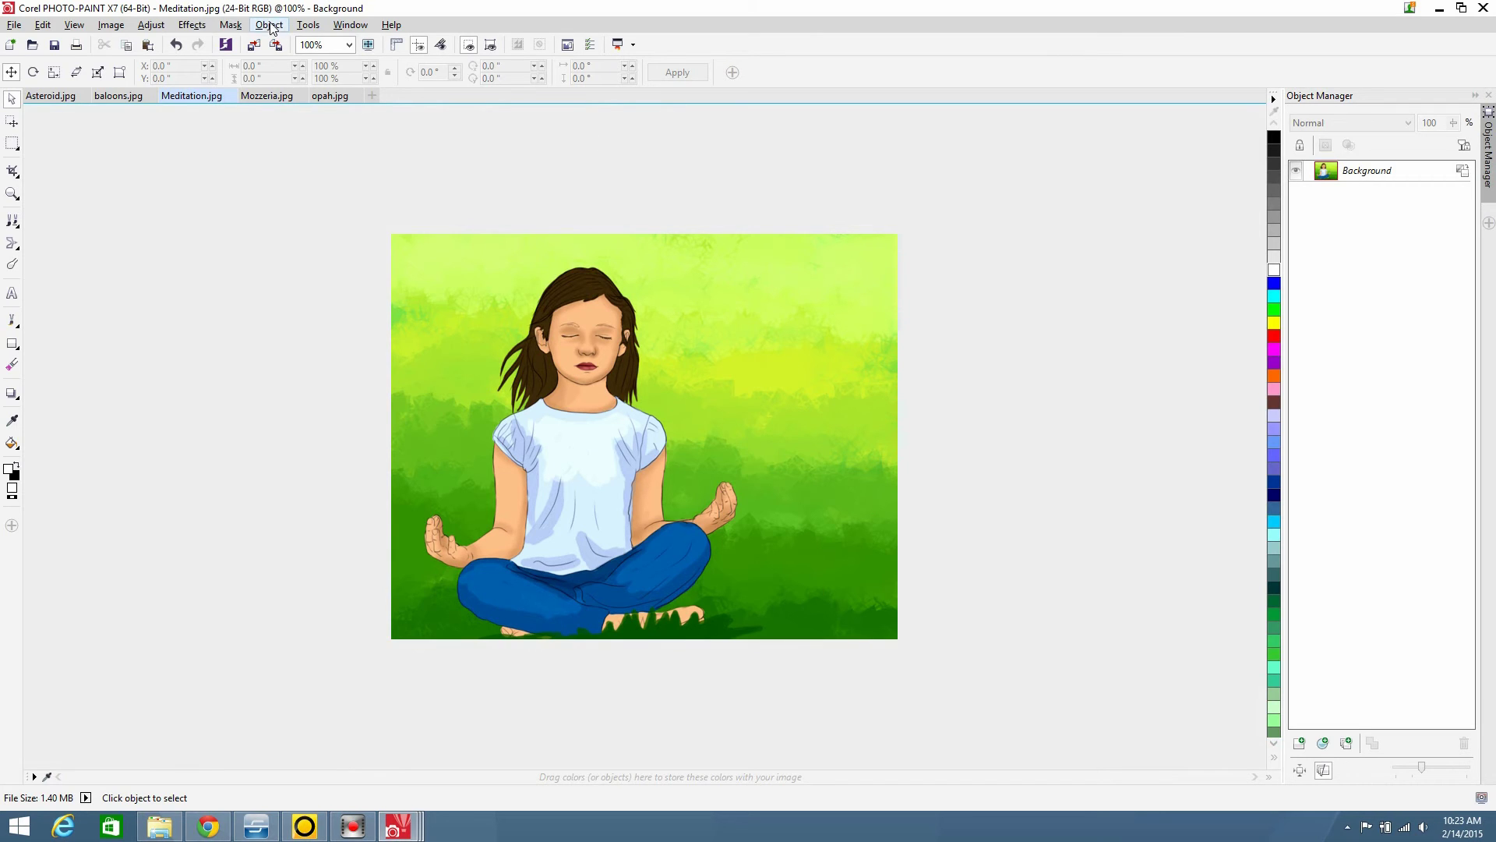
Try Jaggy Despeckle widths 2 to 5 on Meditation, cancel it, and switch to Mozzeria.jpg
left_click(191, 25)
mouse_move(223, 99)
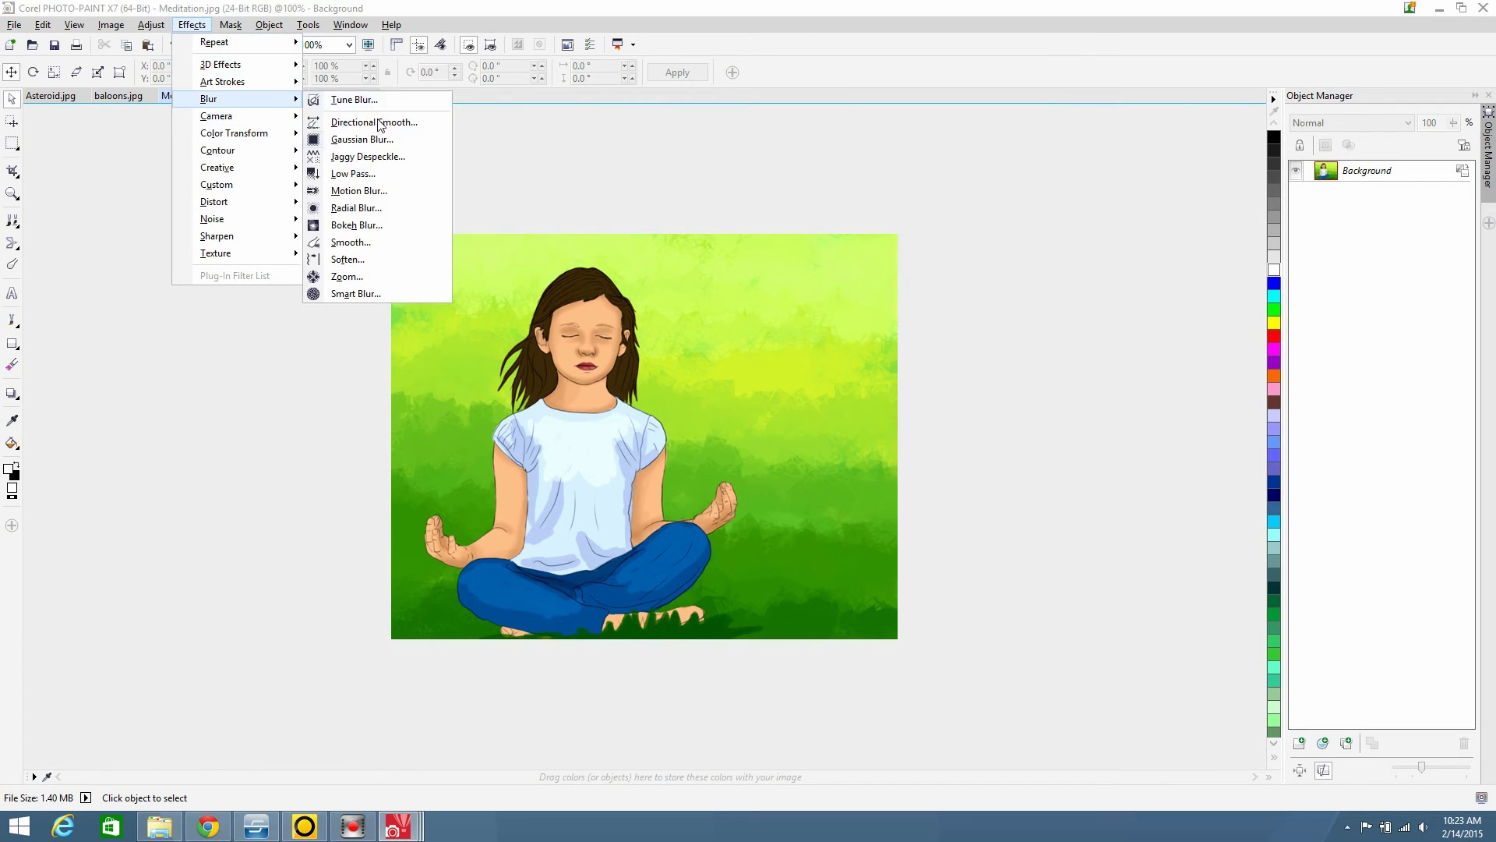
left_click(386, 157)
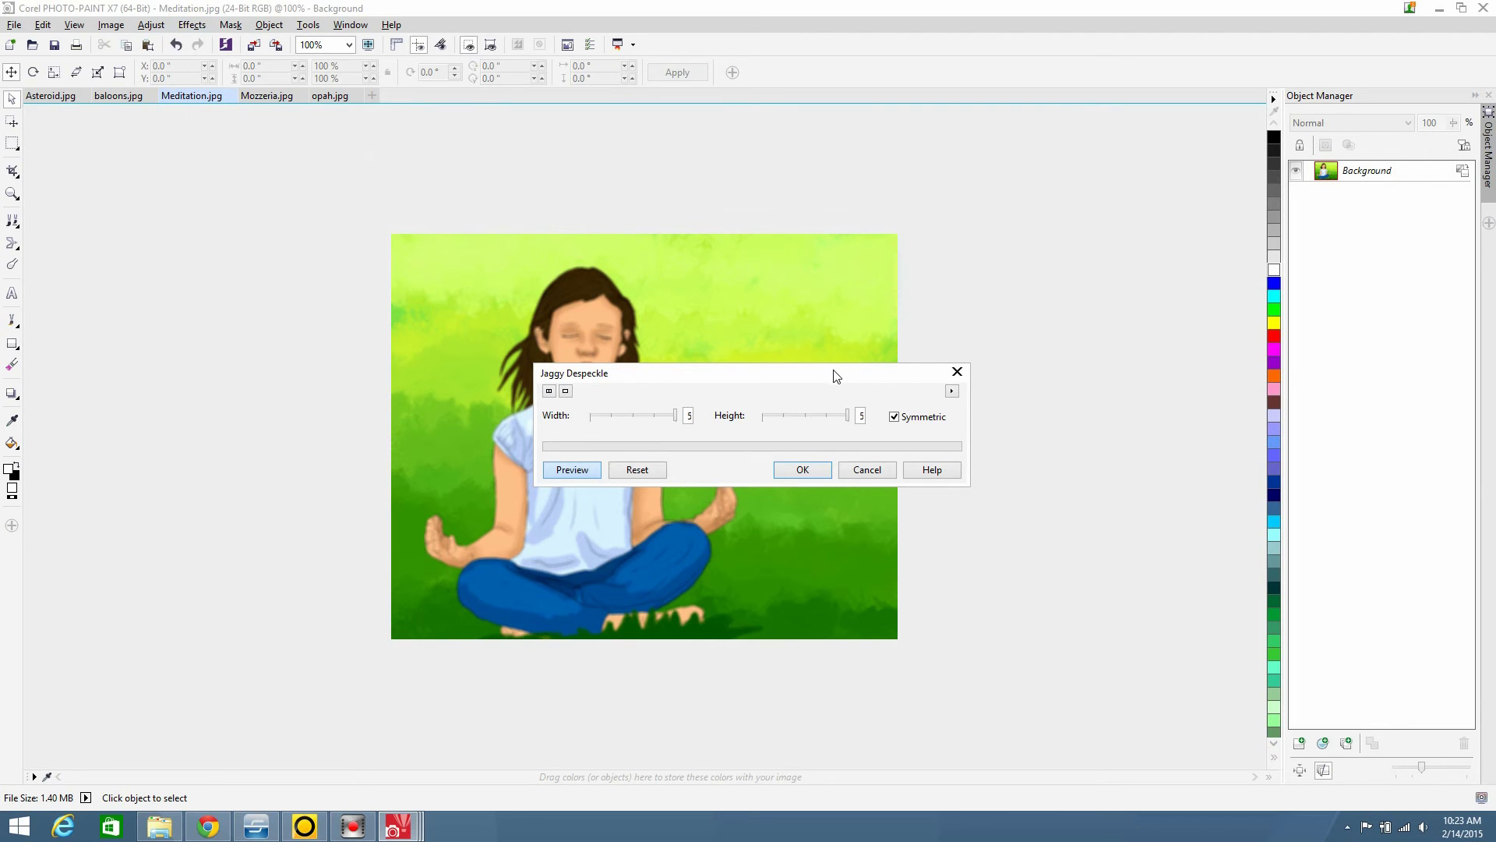
left_click_drag(836, 373, 1227, 261)
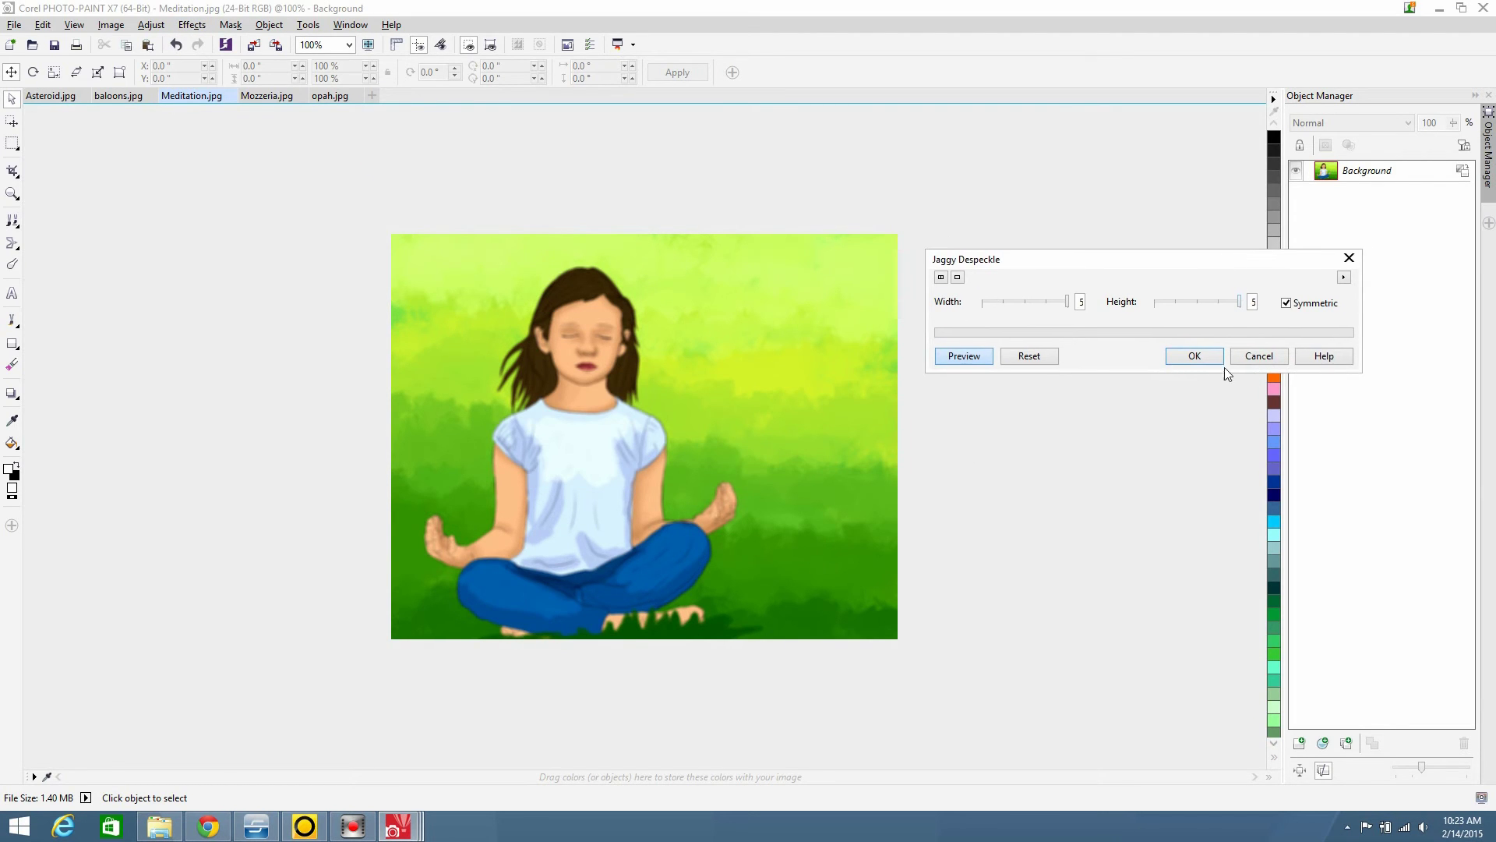
left_click(1048, 303)
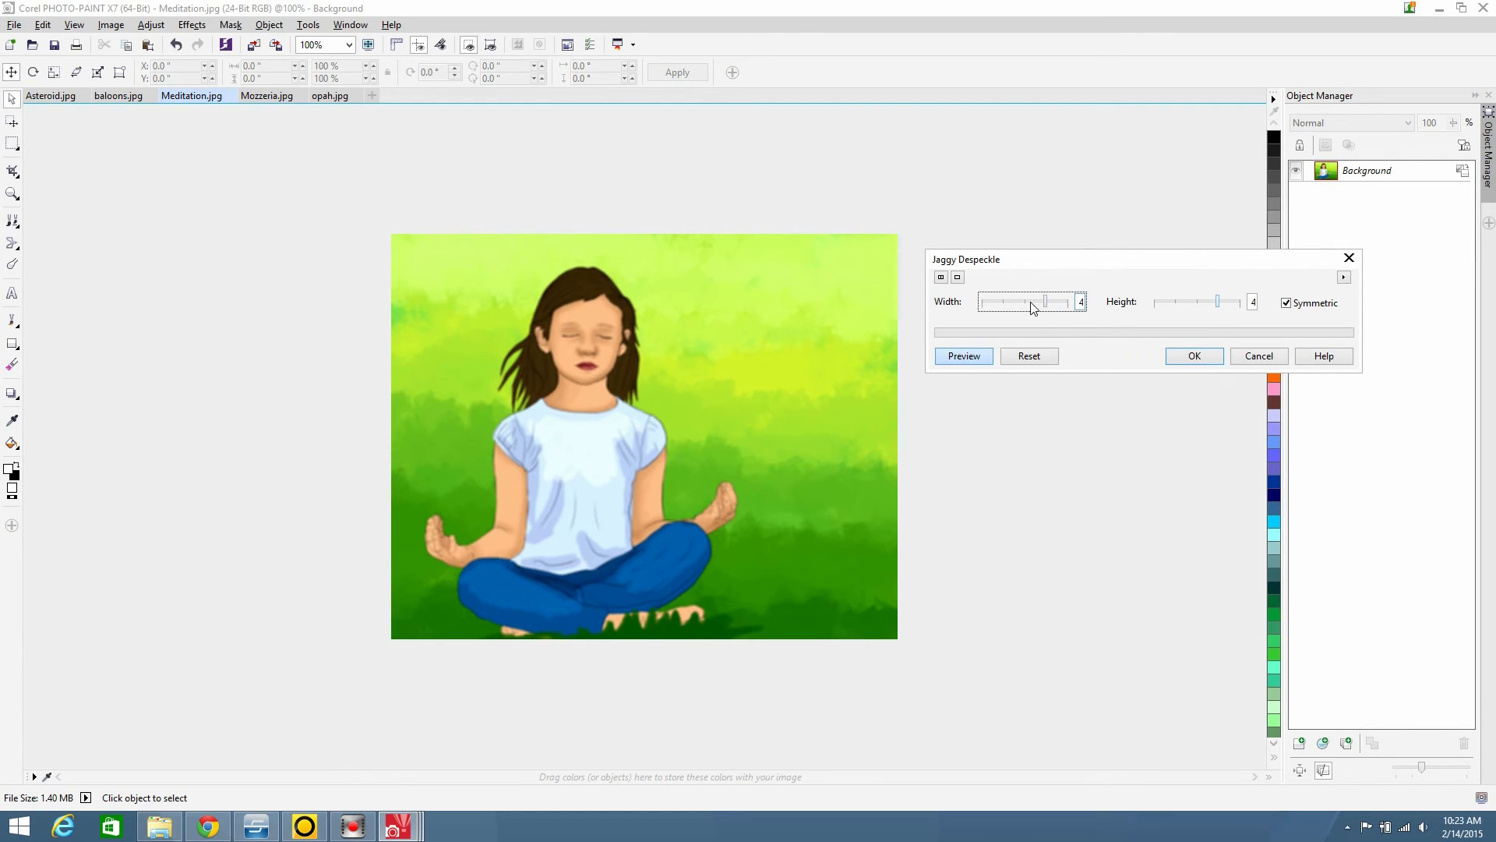
left_click(1025, 303)
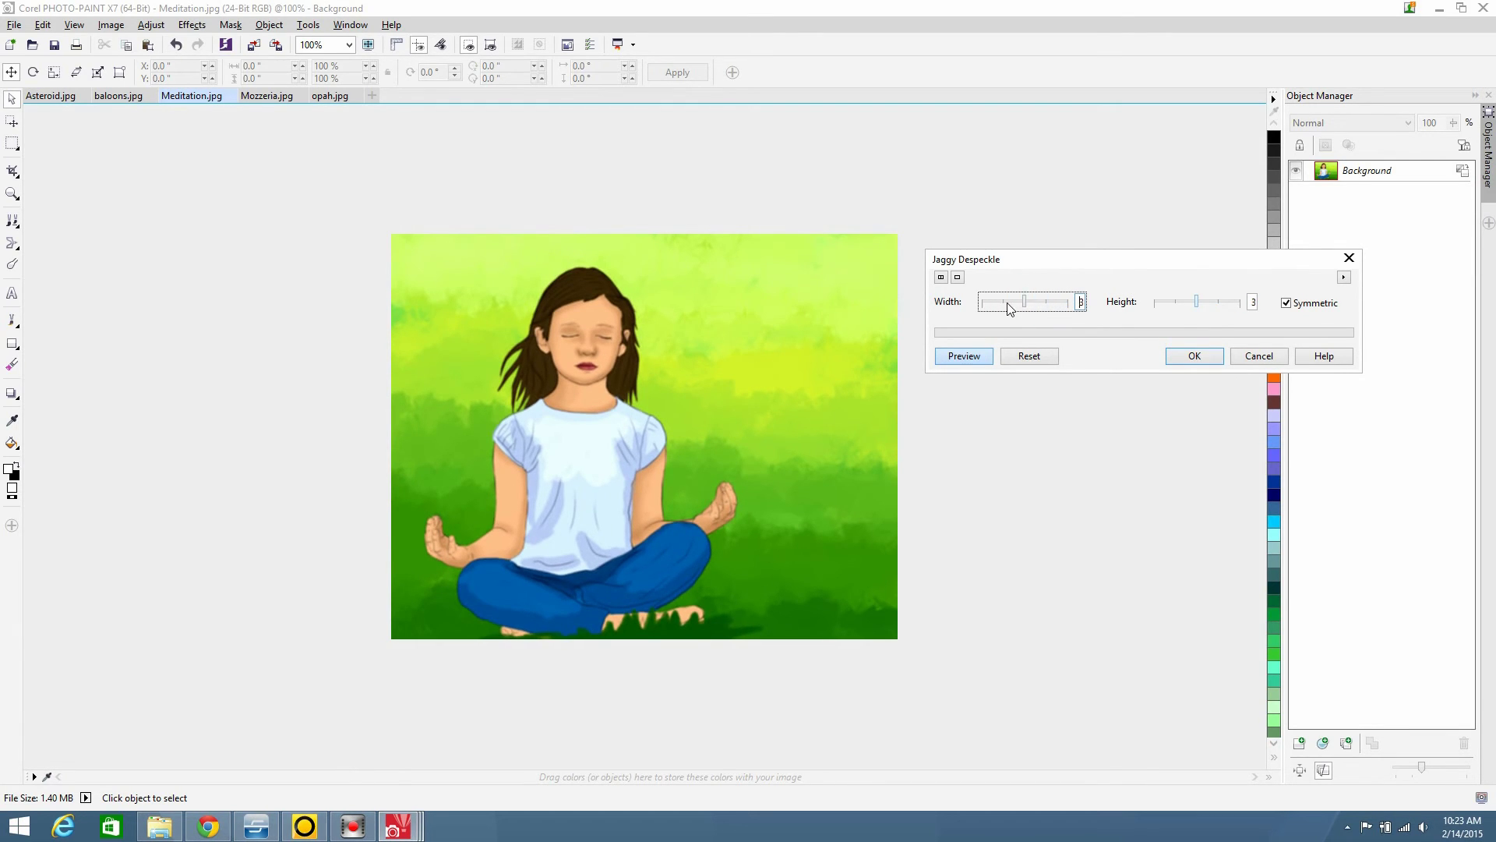
left_click(1000, 311)
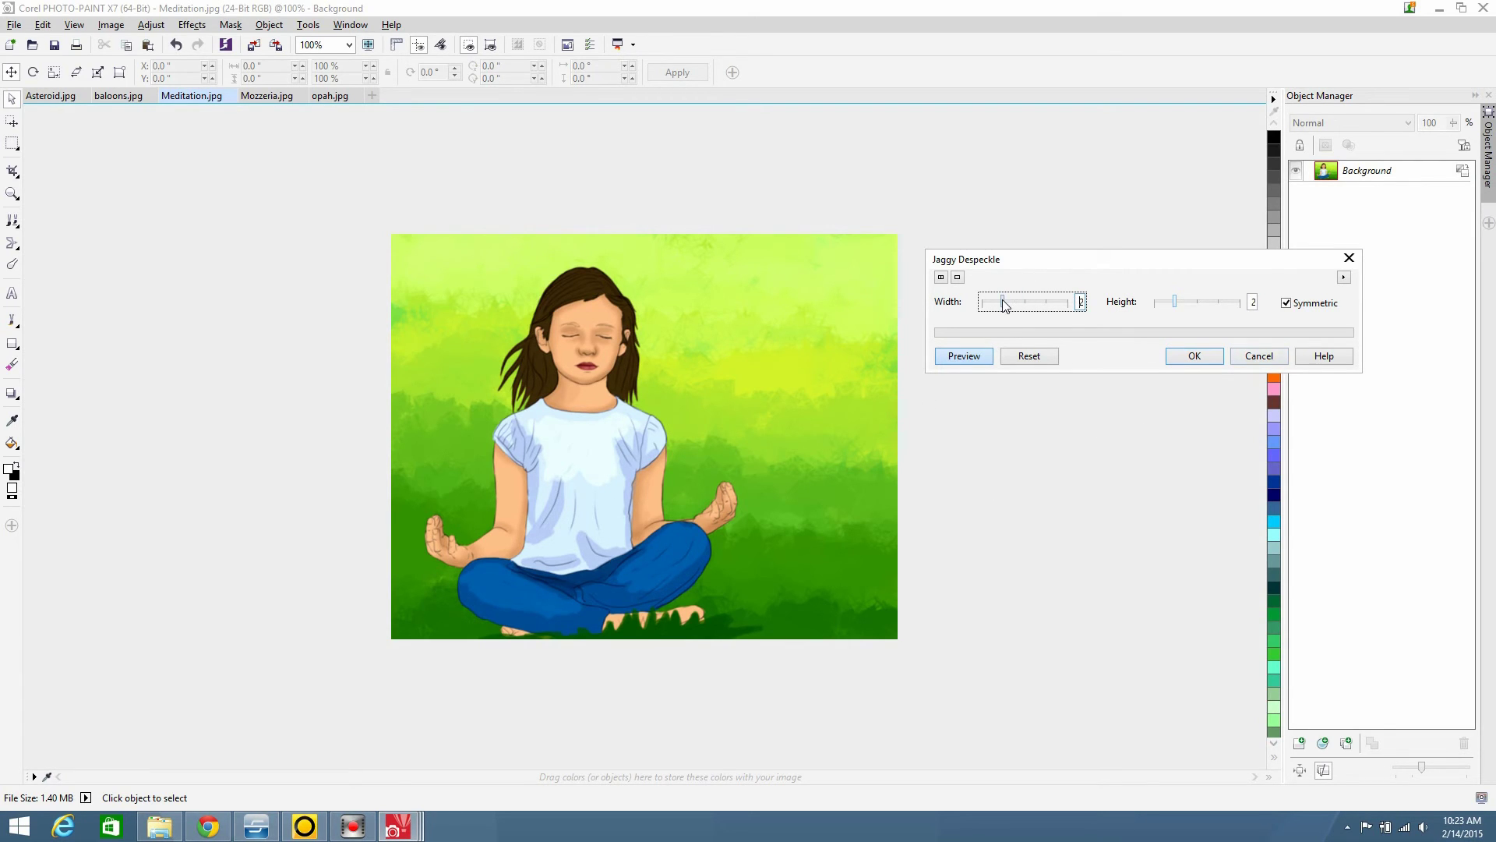
left_click_drag(1008, 301, 1068, 303)
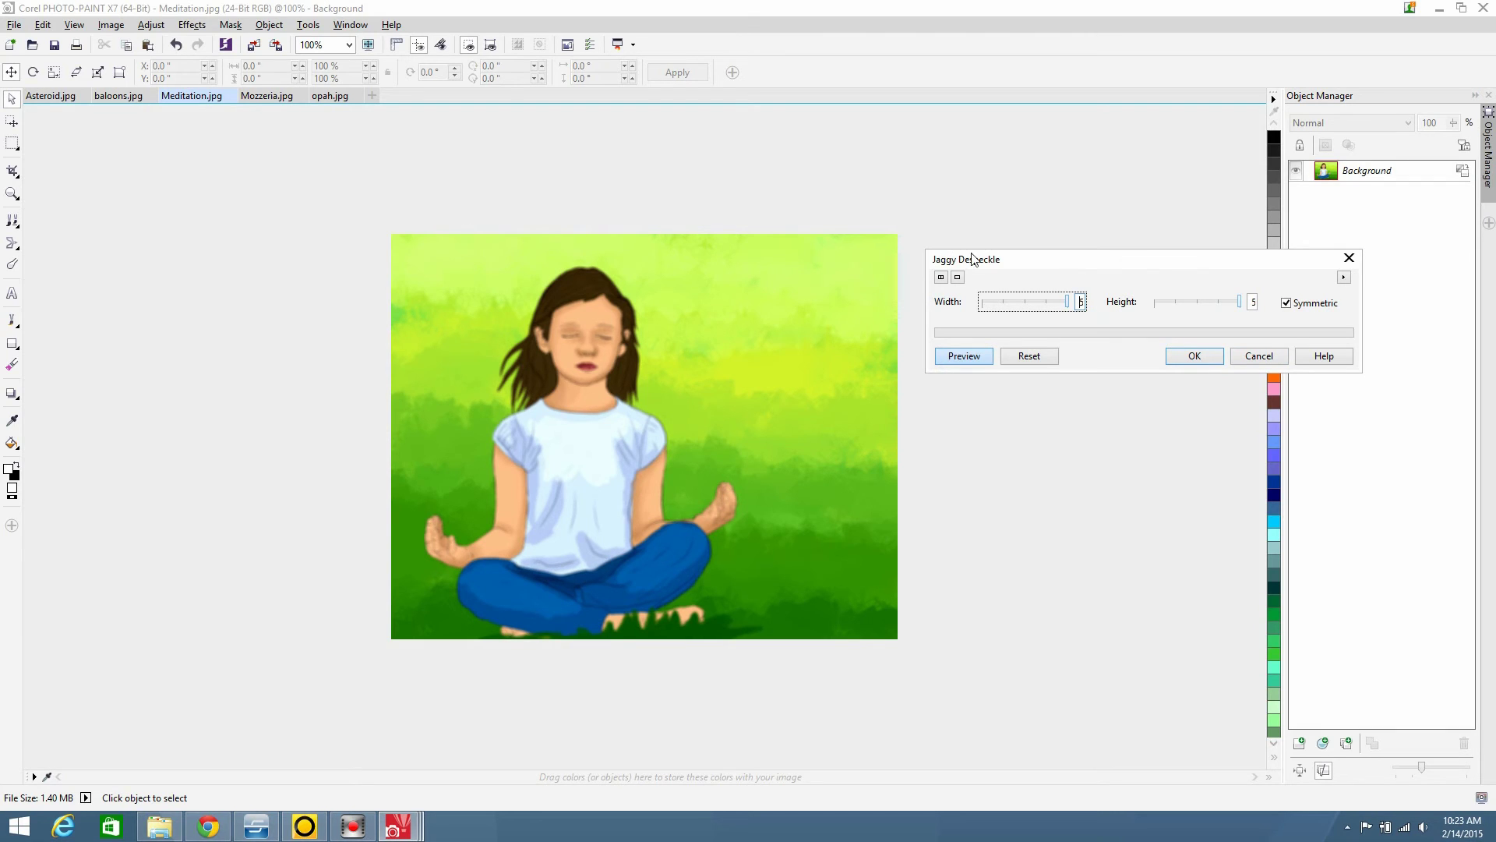
left_click(1269, 358)
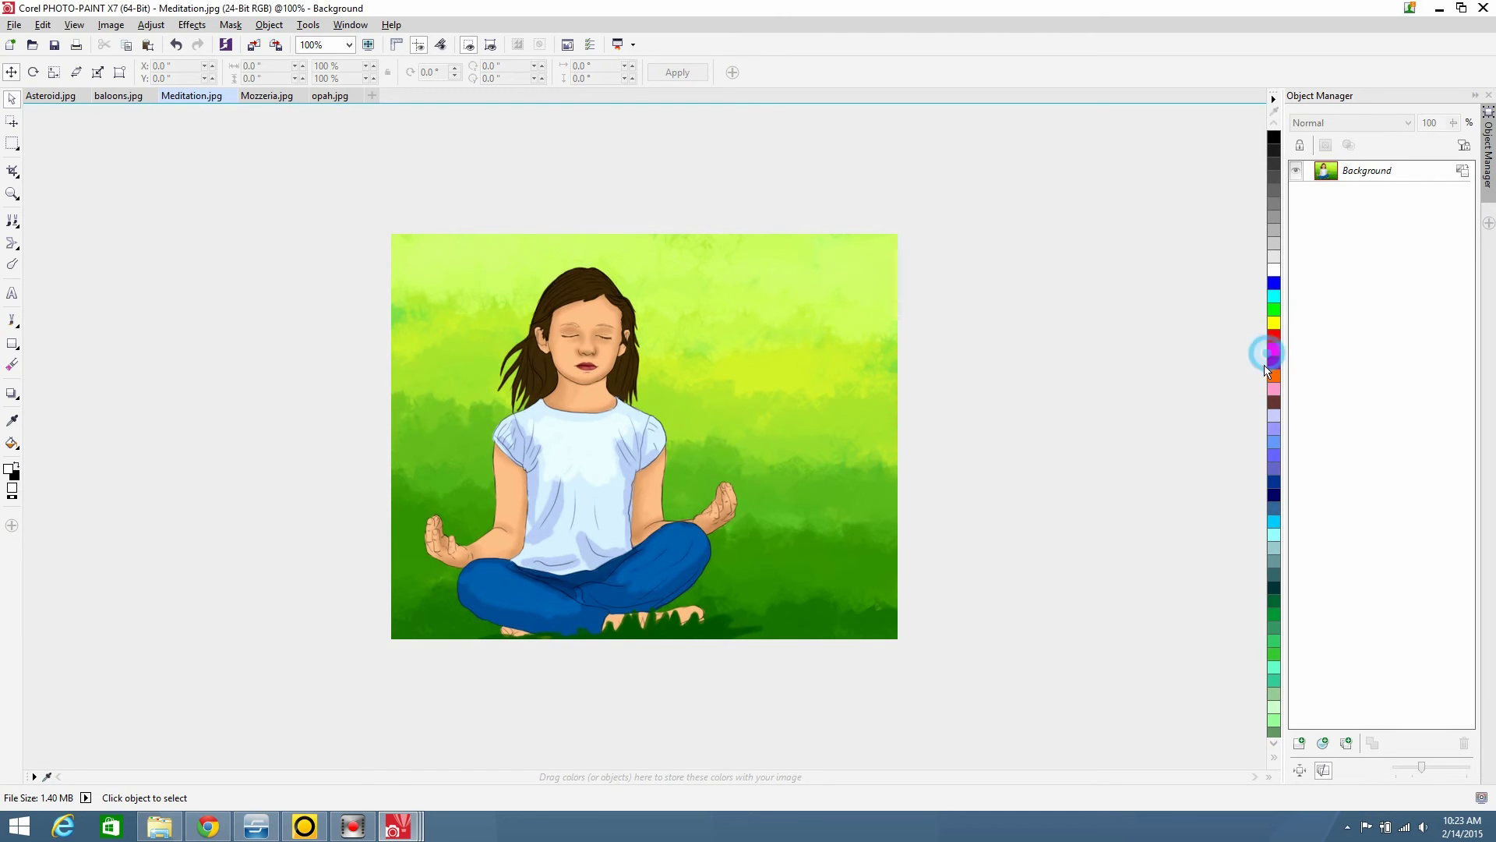
left_click(268, 97)
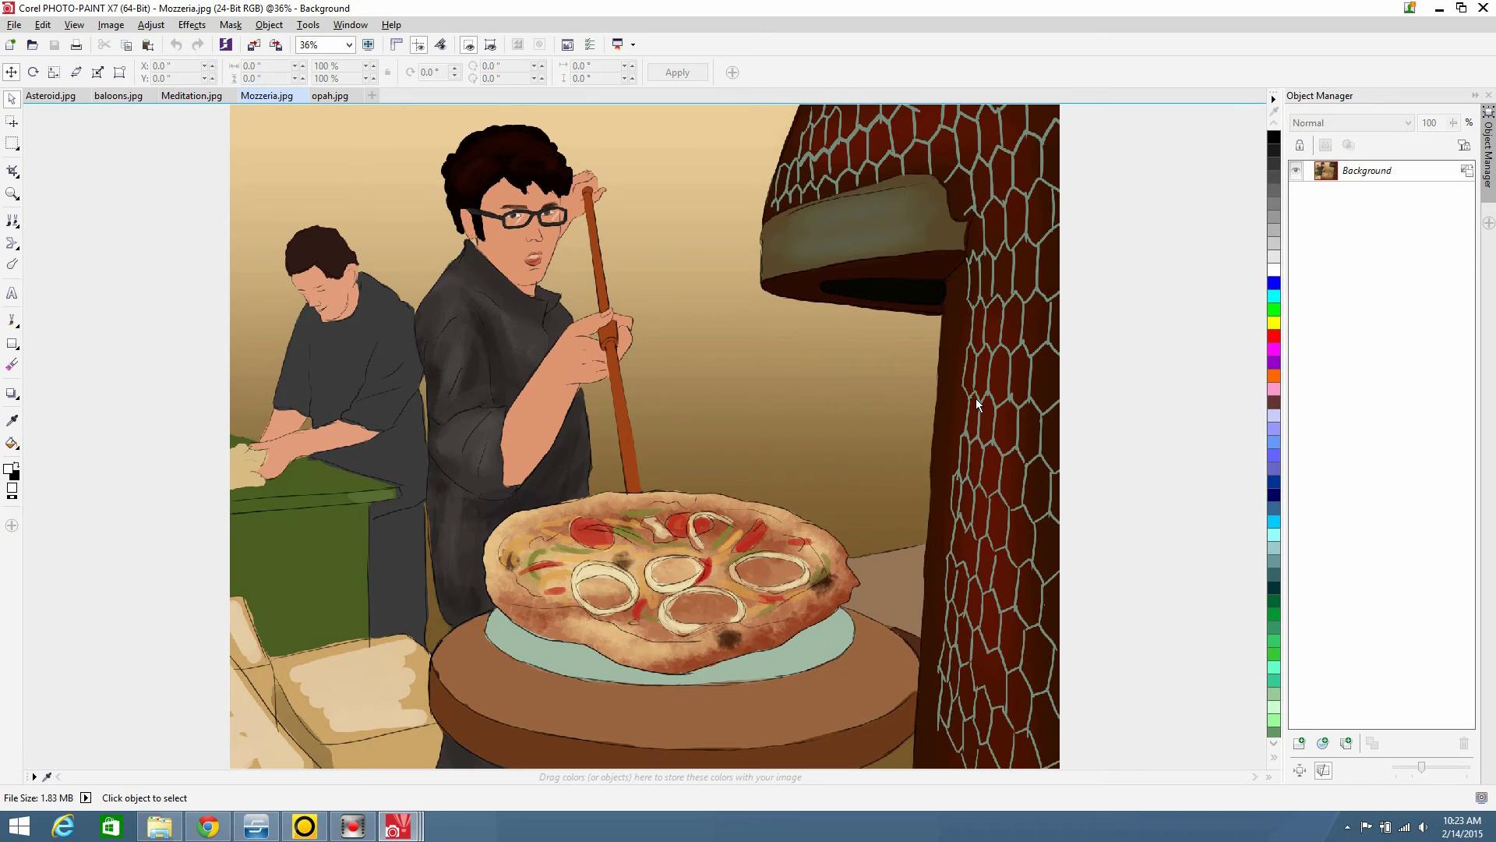
Apply Jaggy Despeckle at width and height 5 to Mozzeria.jpg
left_click(192, 24)
mouse_move(208, 99)
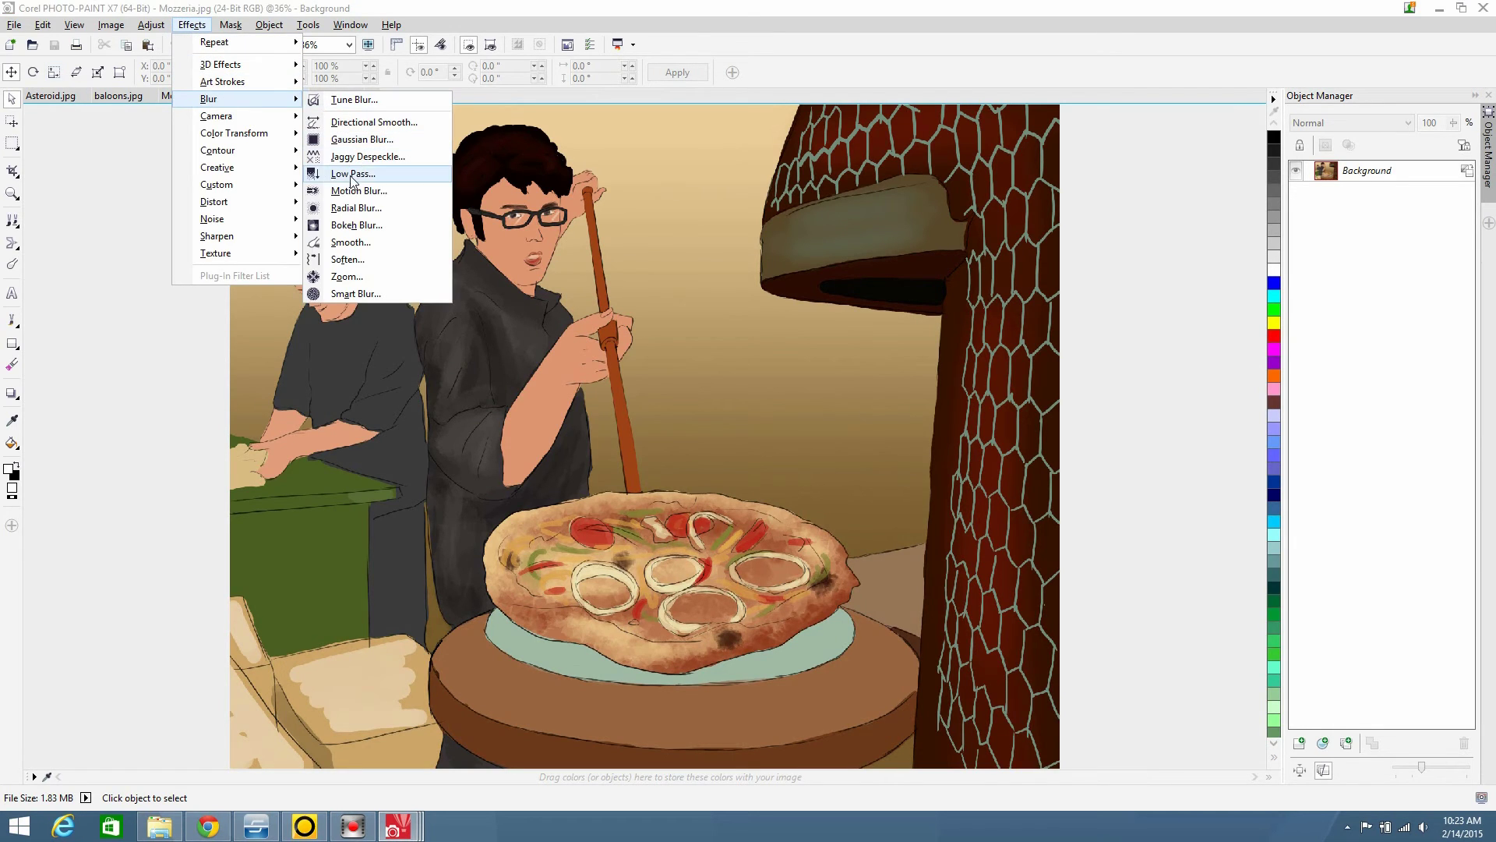
left_click(368, 157)
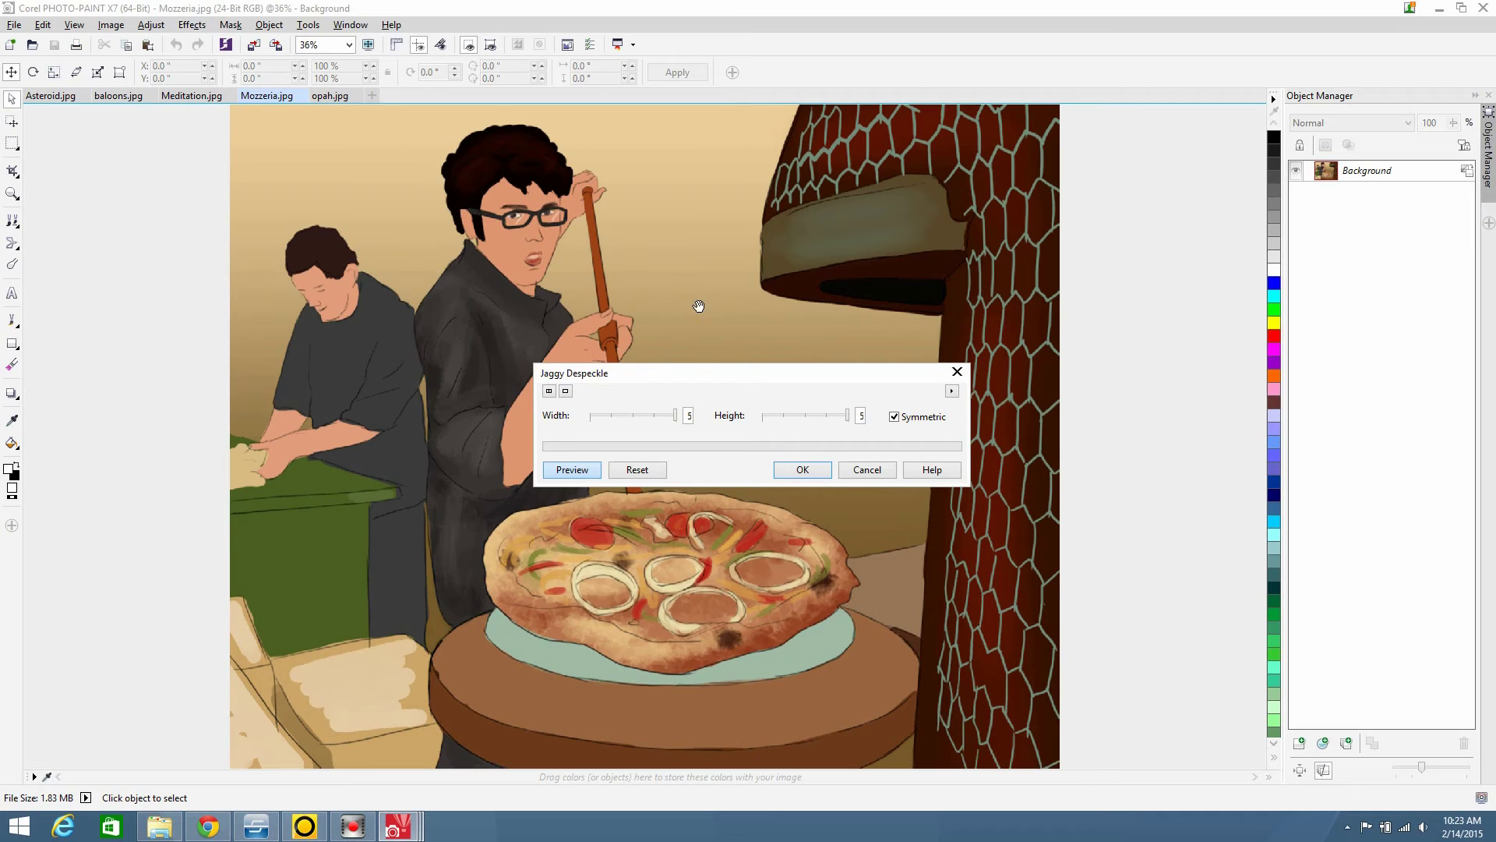
left_click(817, 477)
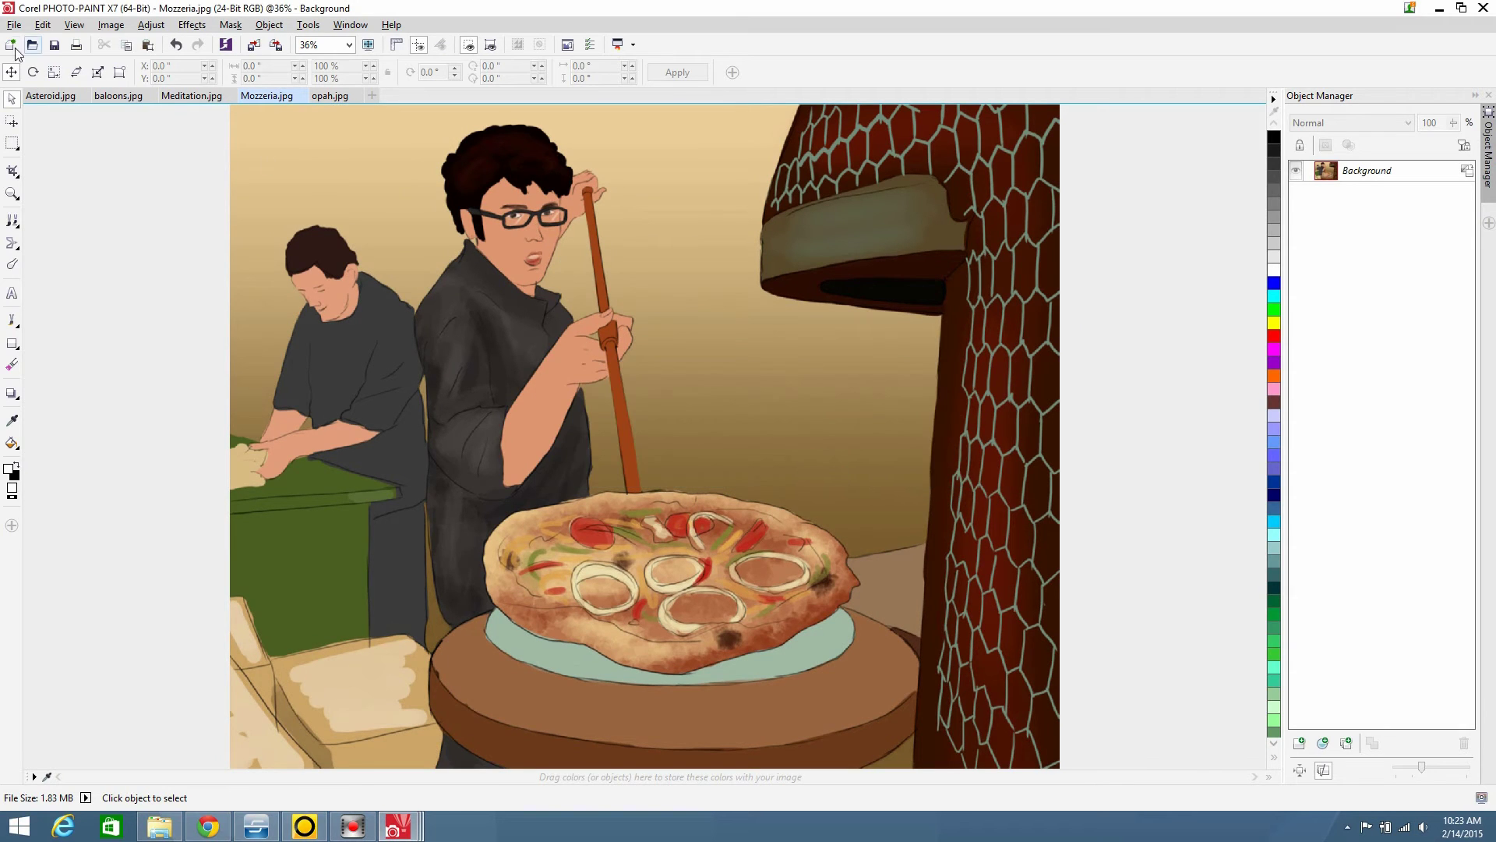
Raise the pizza image's contrast to 43 in Brightness/Contrast/Intensity and apply it
left_click(111, 24)
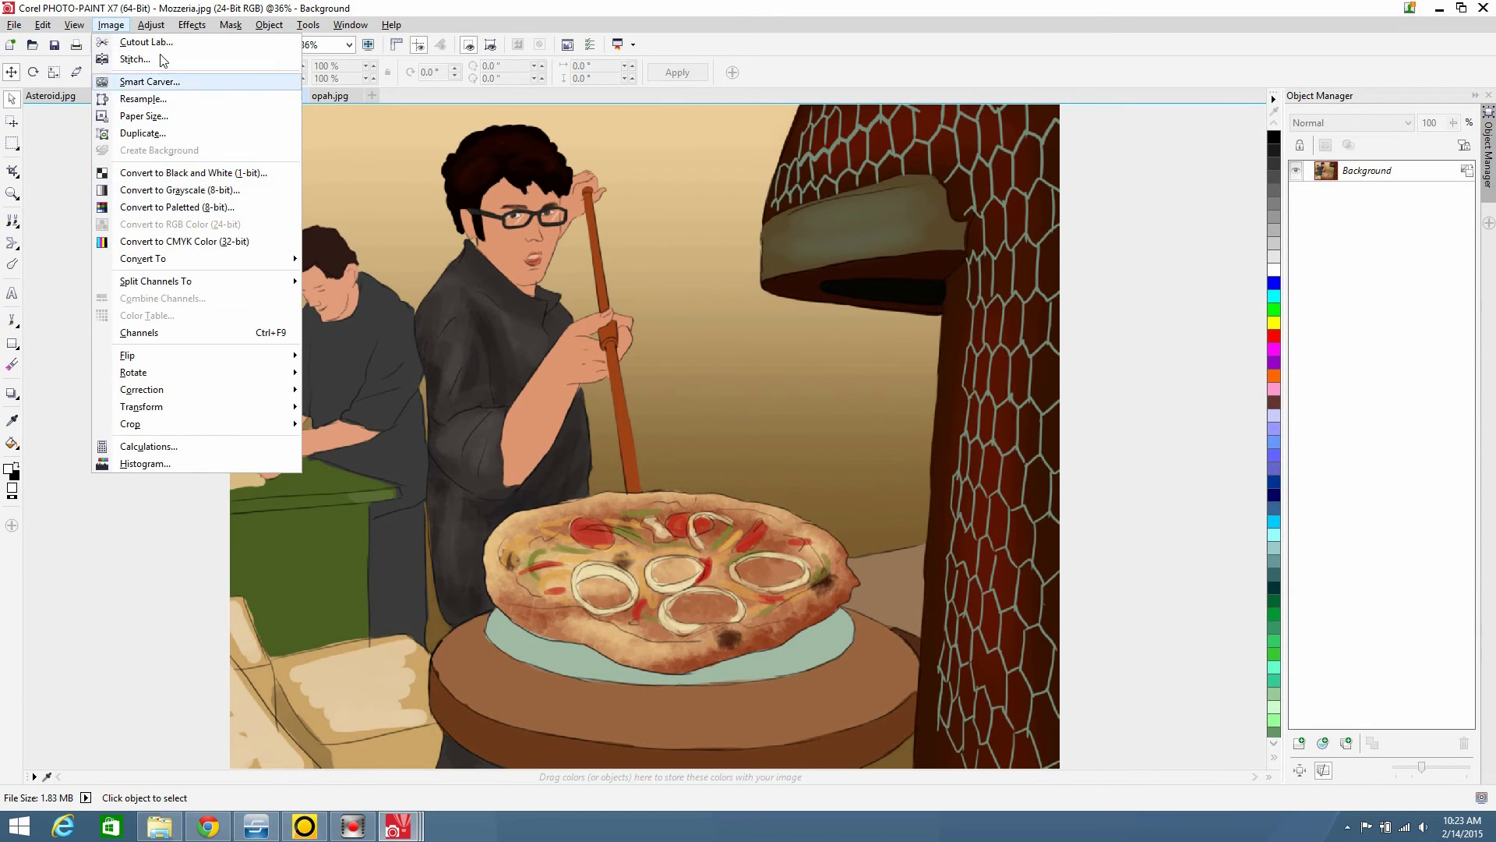
mouse_move(153, 28)
left_click(194, 211)
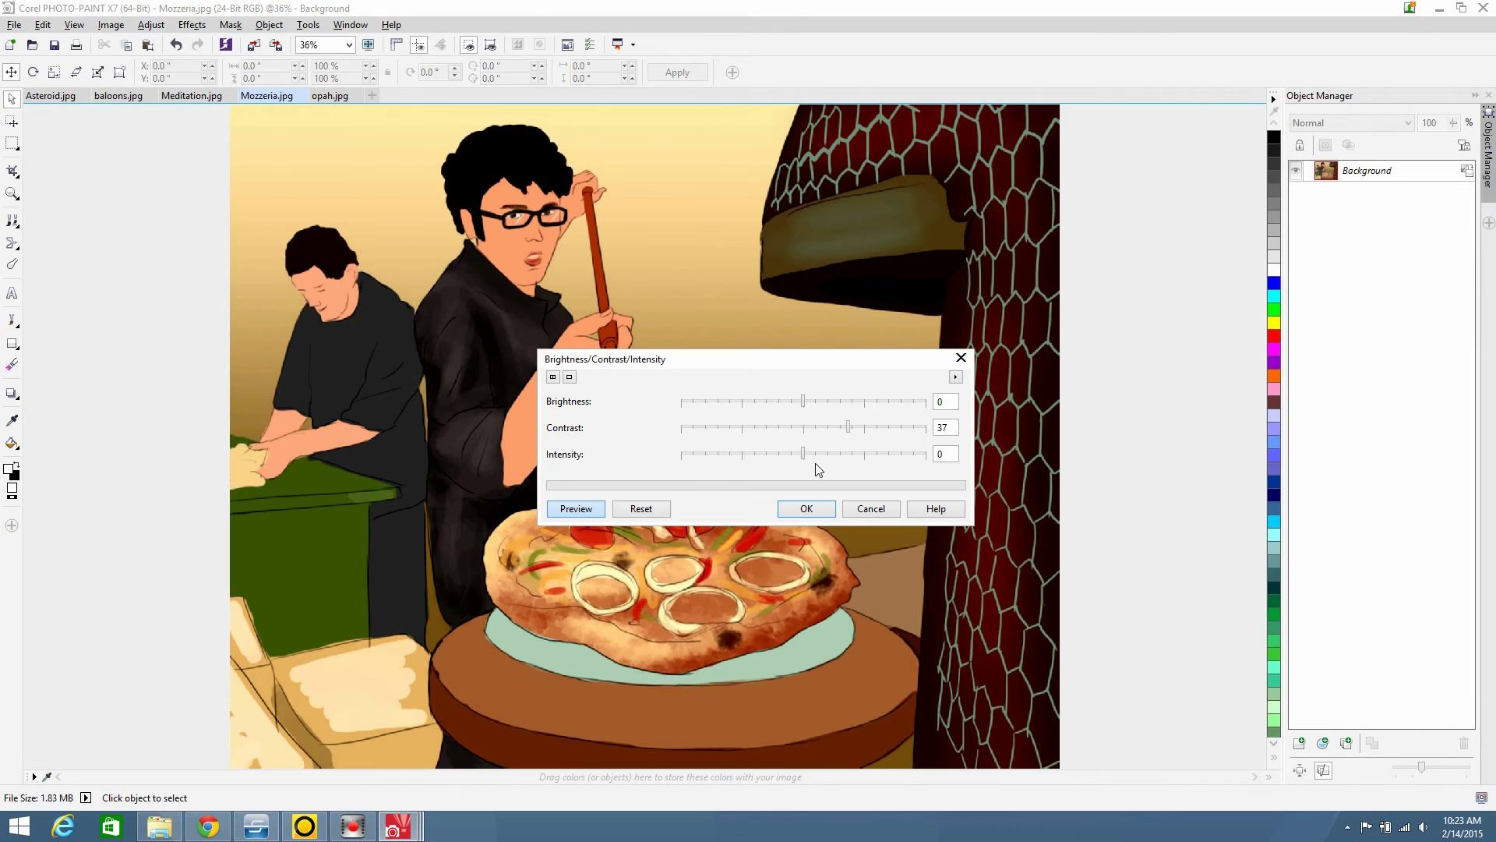
left_click(927, 428)
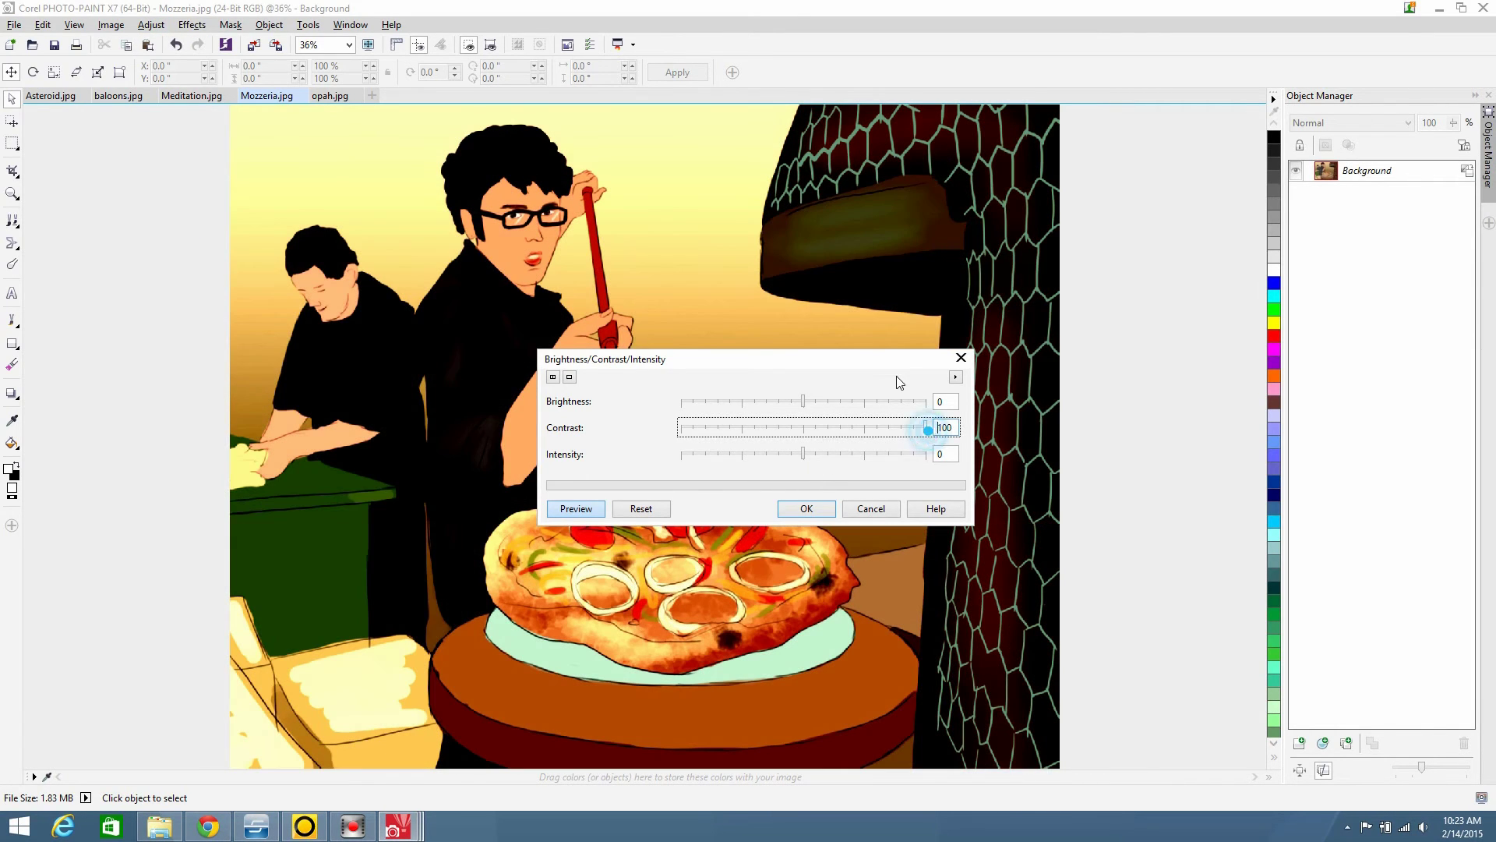
left_click_drag(866, 359, 1238, 133)
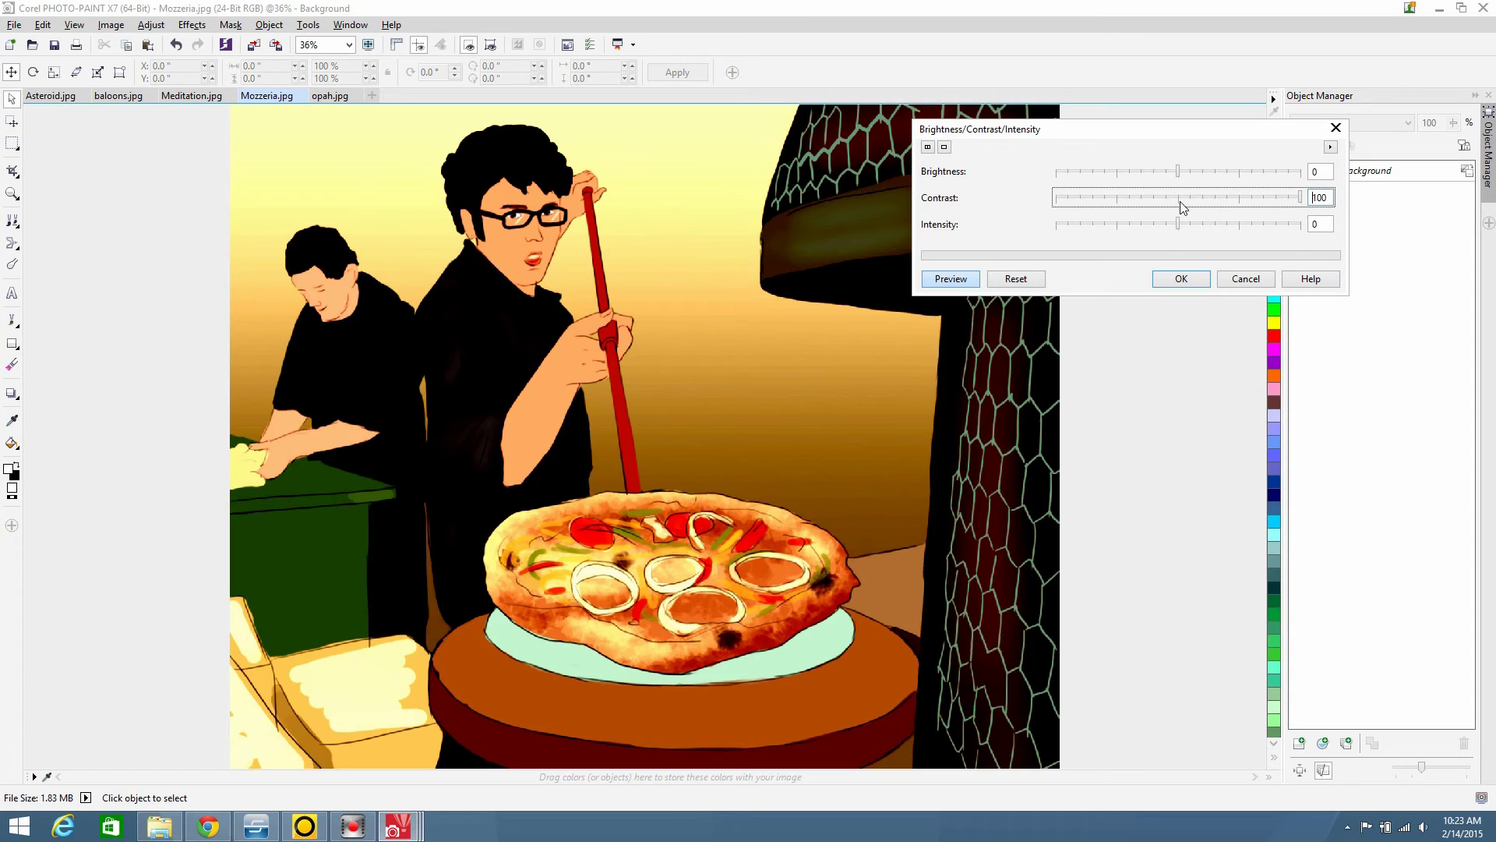
key("BackSpace")
key("BackSpace")
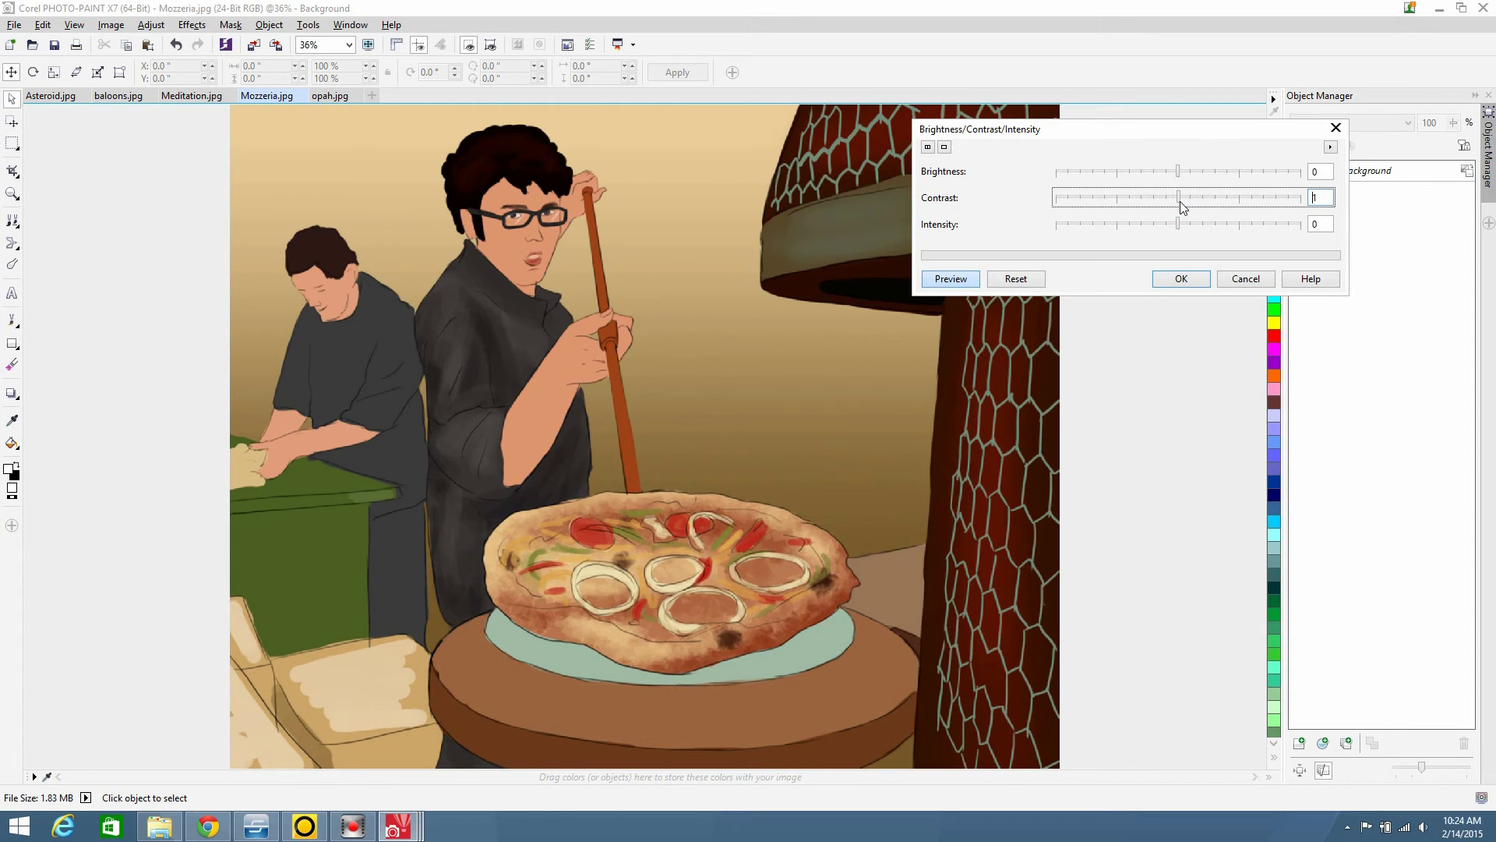
mouse_move(1181, 204)
left_mouse_down()
mouse_move(1301, 201)
mouse_move(1183, 204)
left_mouse_up()
left_click(1307, 199)
left_click_drag(1190, 200, 1226, 201)
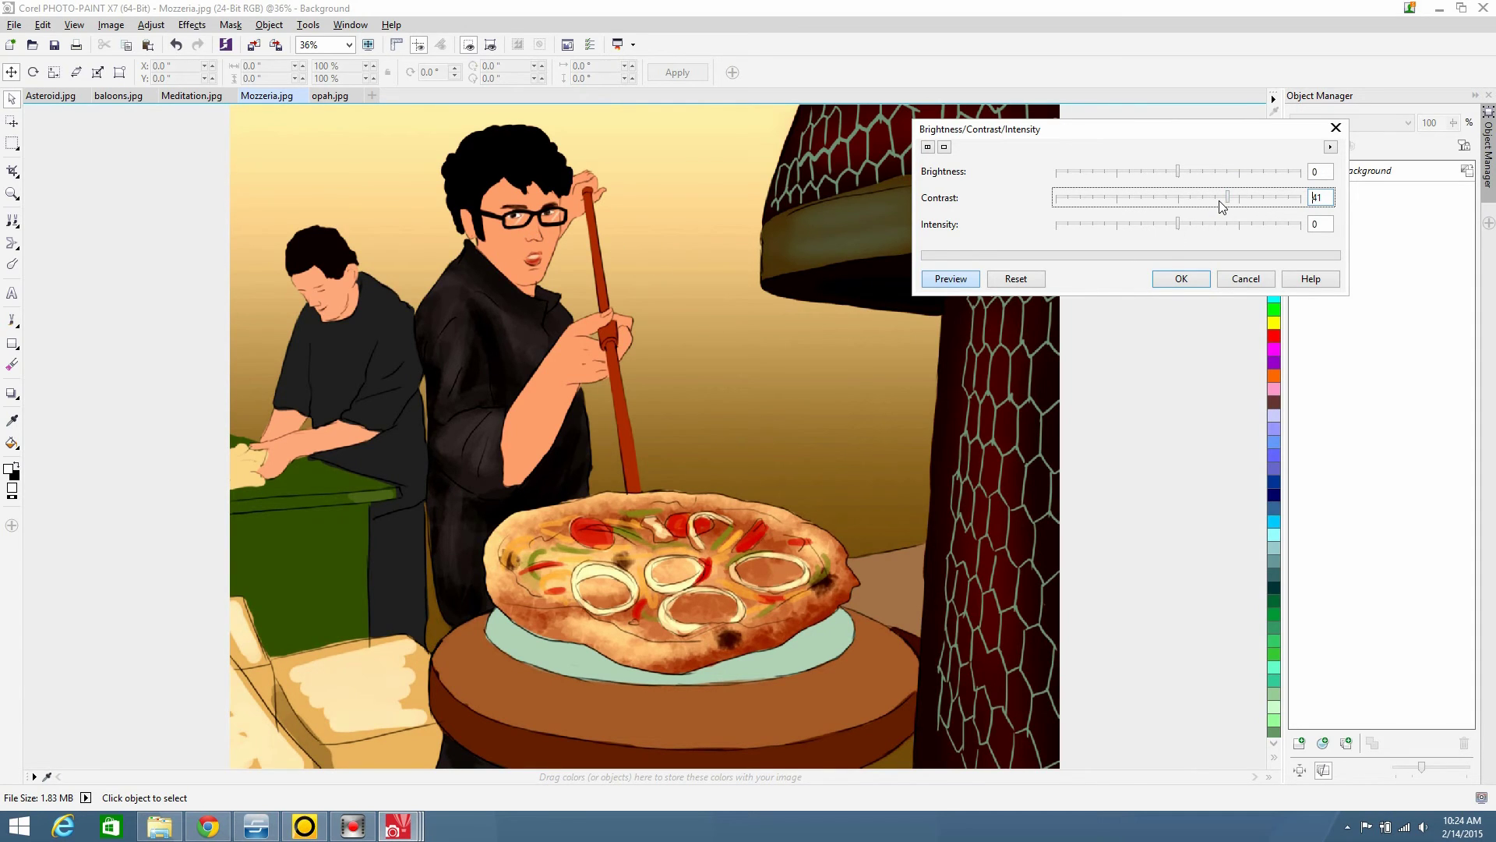
left_click_drag(1220, 204, 1231, 200)
left_click(1190, 282)
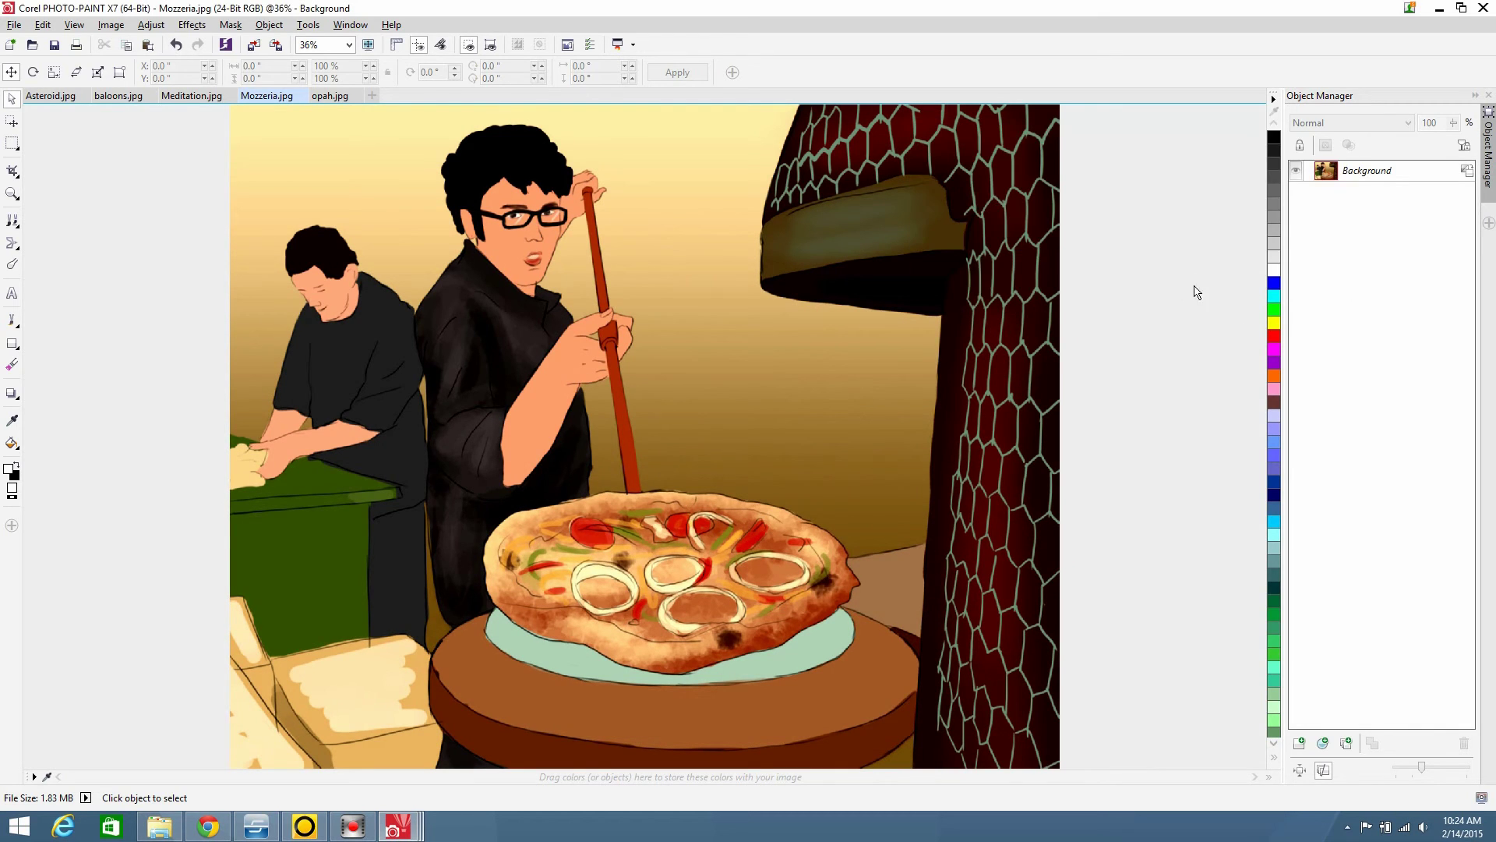
Resample Mozzeria.jpg from 3000×2400 to 650×520 pixels, keeping the aspect ratio
left_click(110, 24)
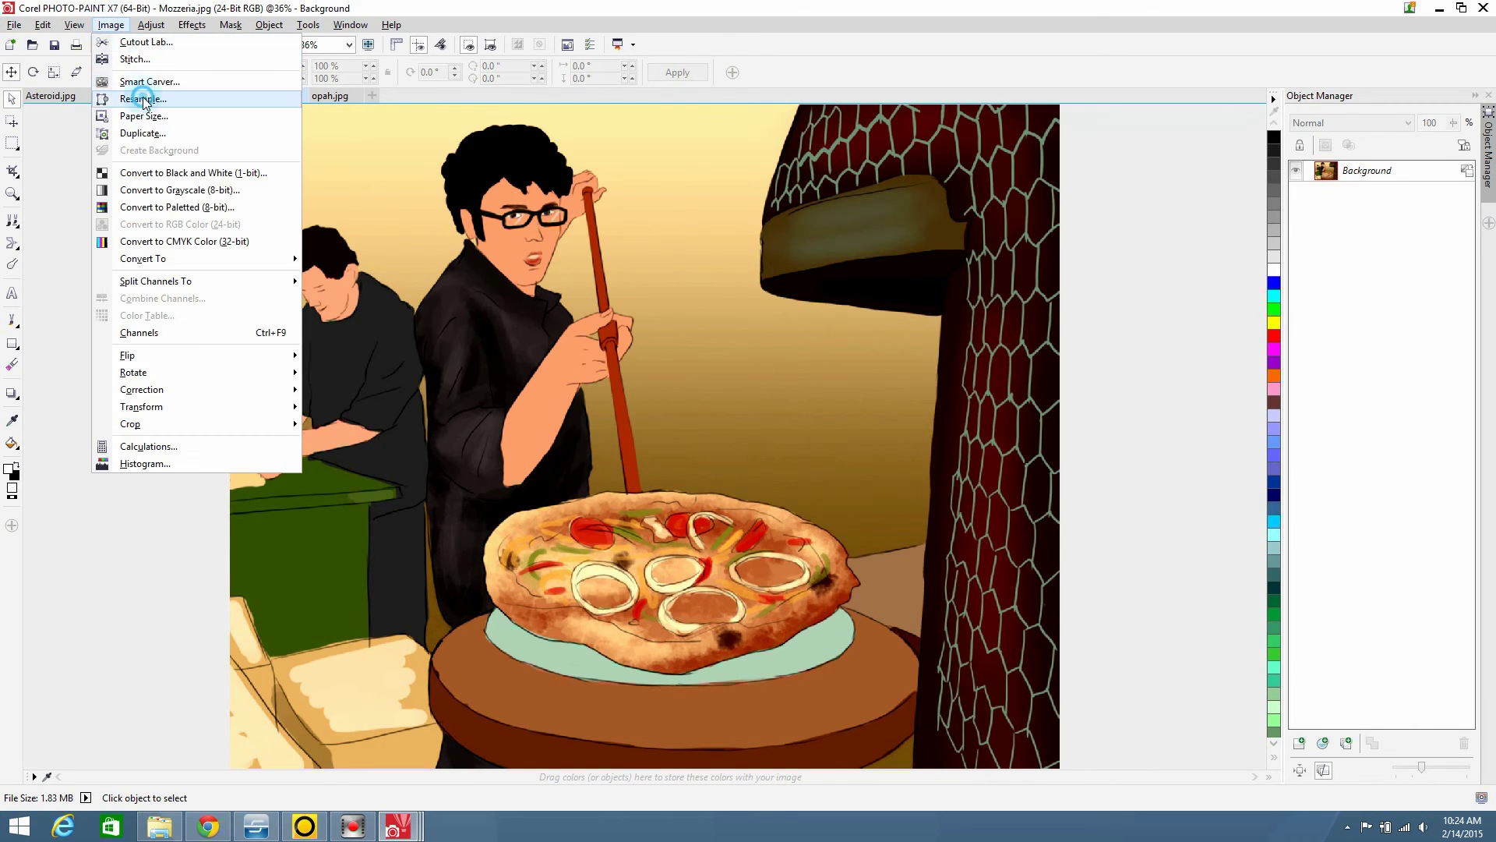
left_click(141, 98)
left_click(826, 338)
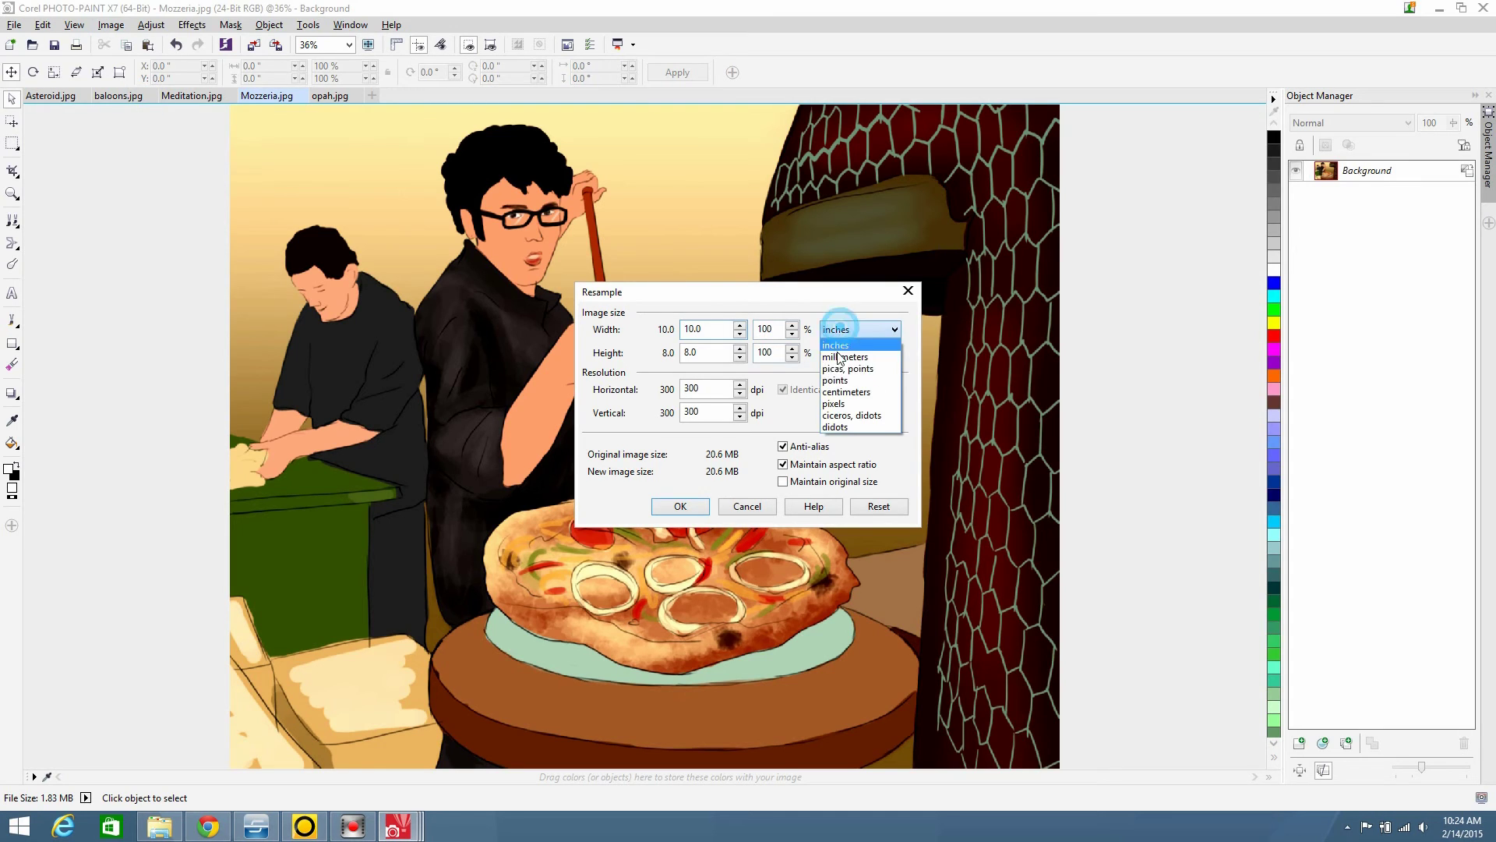
left_click(845, 407)
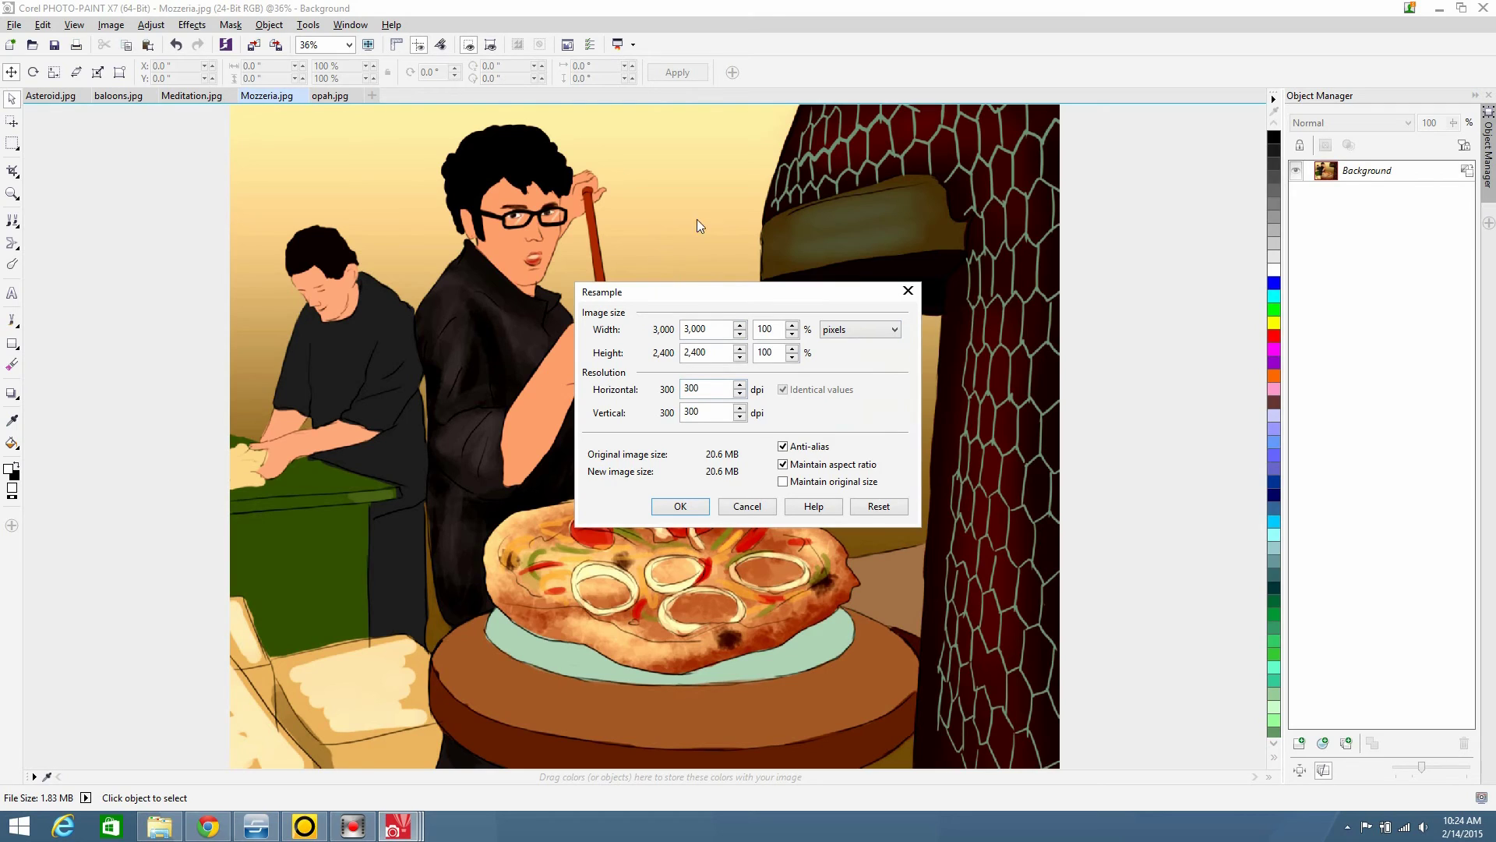
double_click(709, 329)
type("650")
left_click(677, 506)
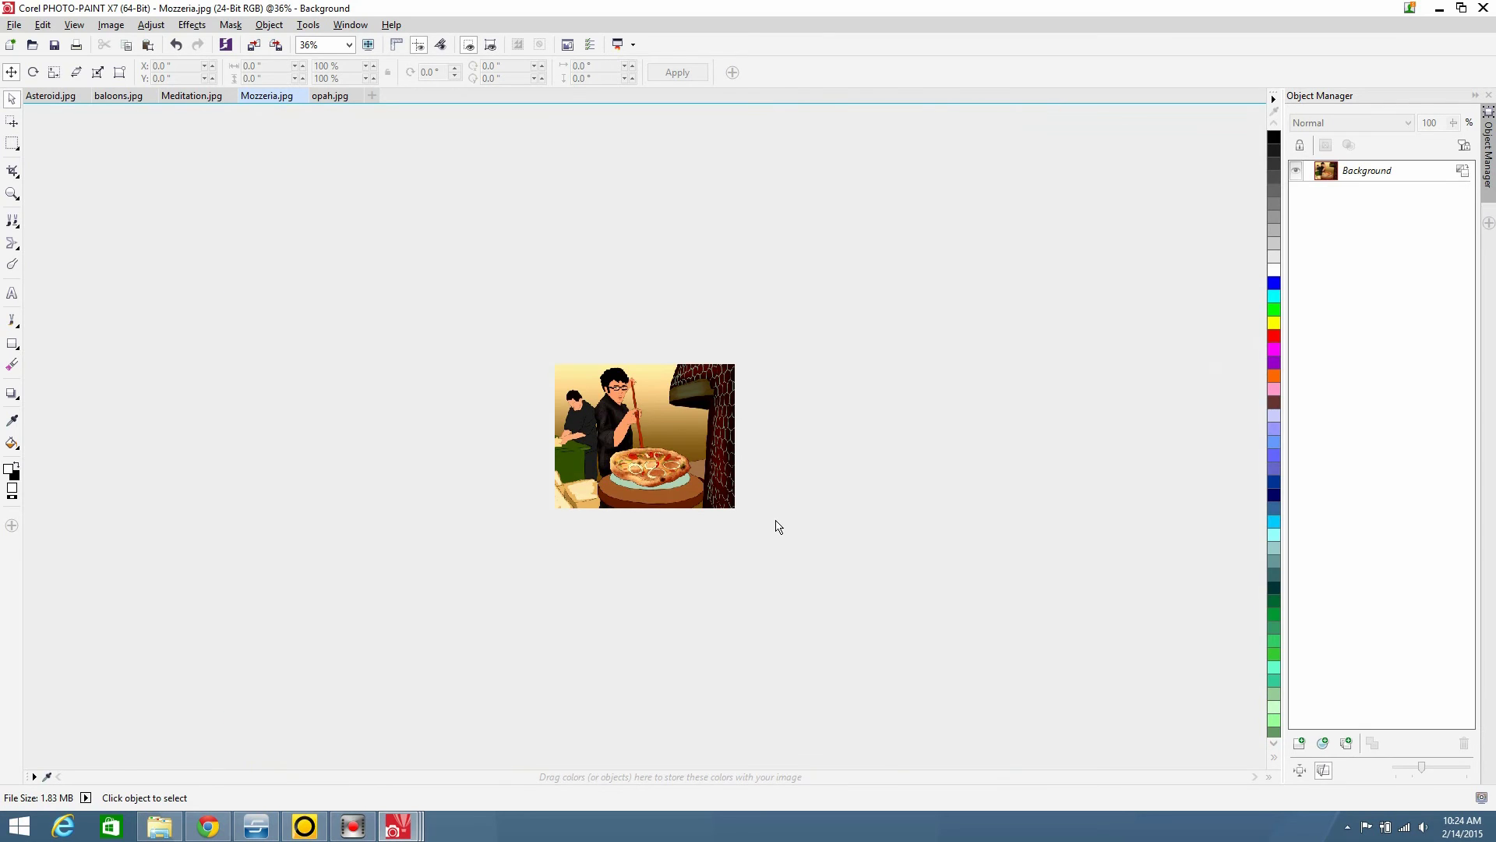
scroll(776, 526, "up", 5)
scroll(773, 521, "down", 2)
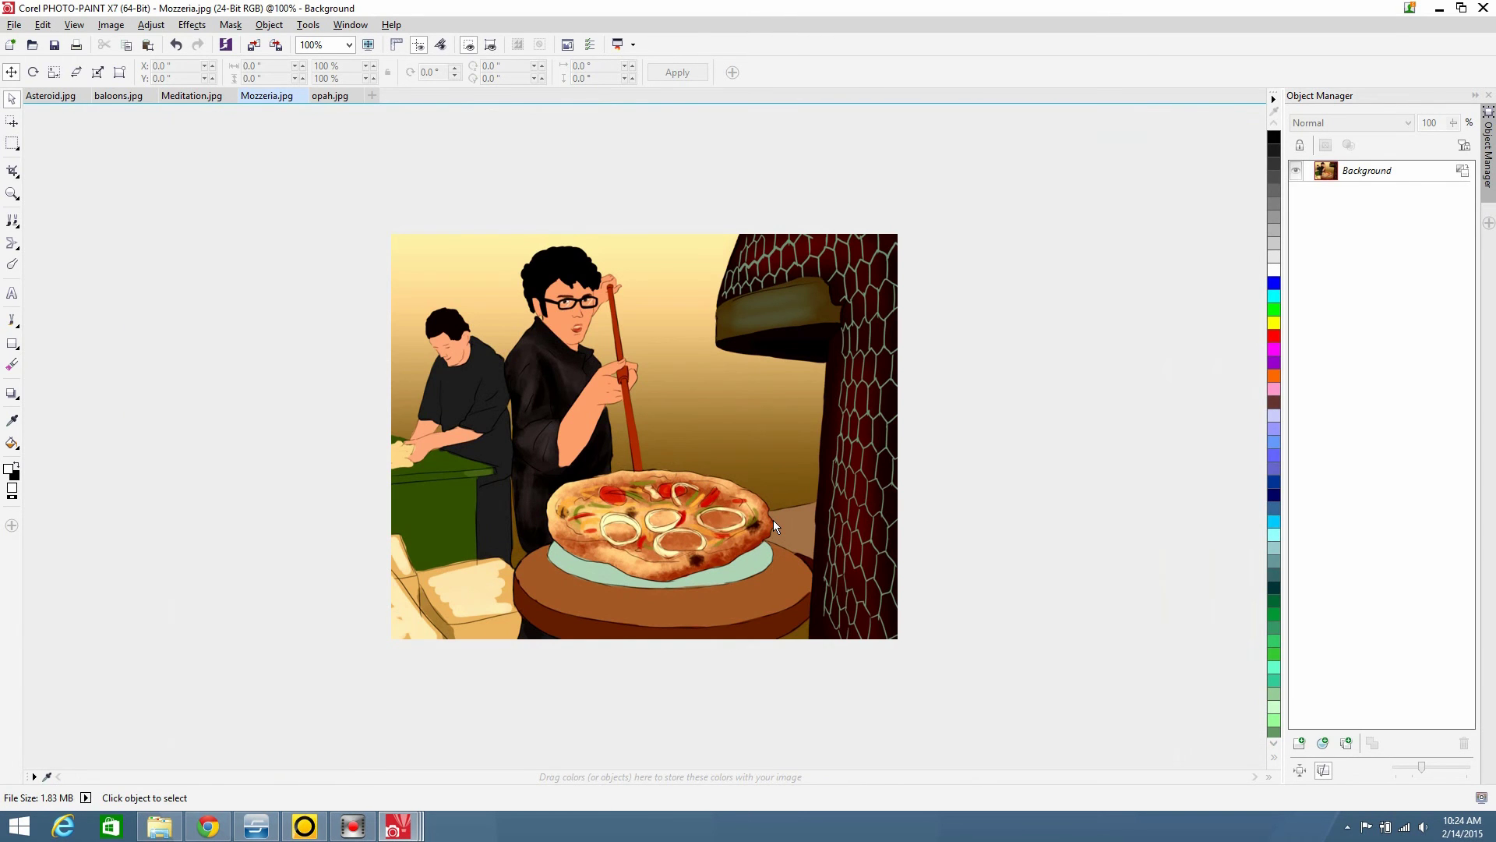
Bring up opah.jpg and apply Jaggy Despeckle with width and height 5
left_click(326, 95)
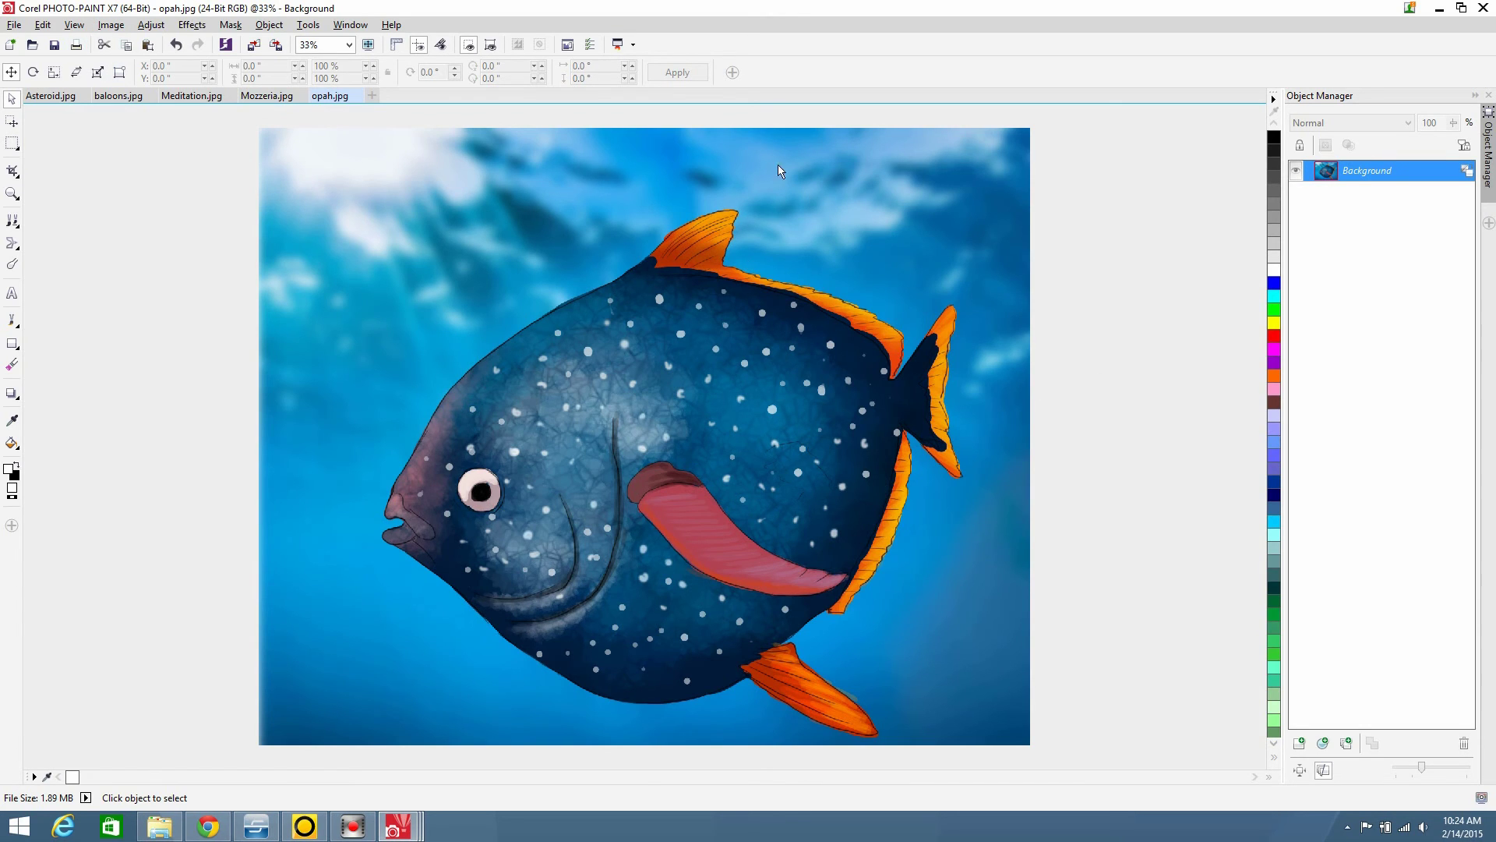
left_click(148, 25)
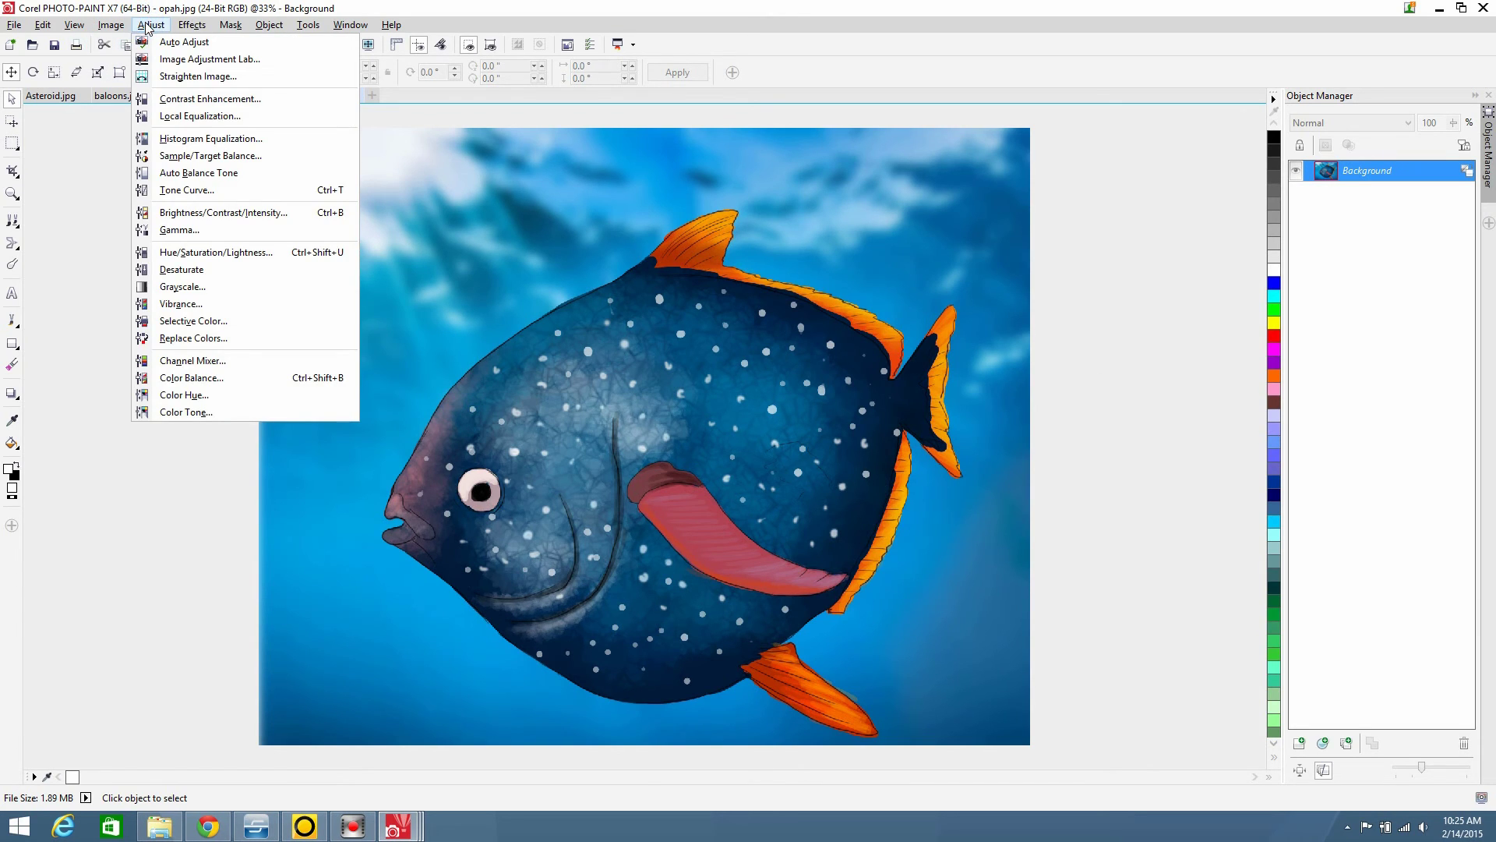
mouse_move(191, 24)
mouse_move(295, 103)
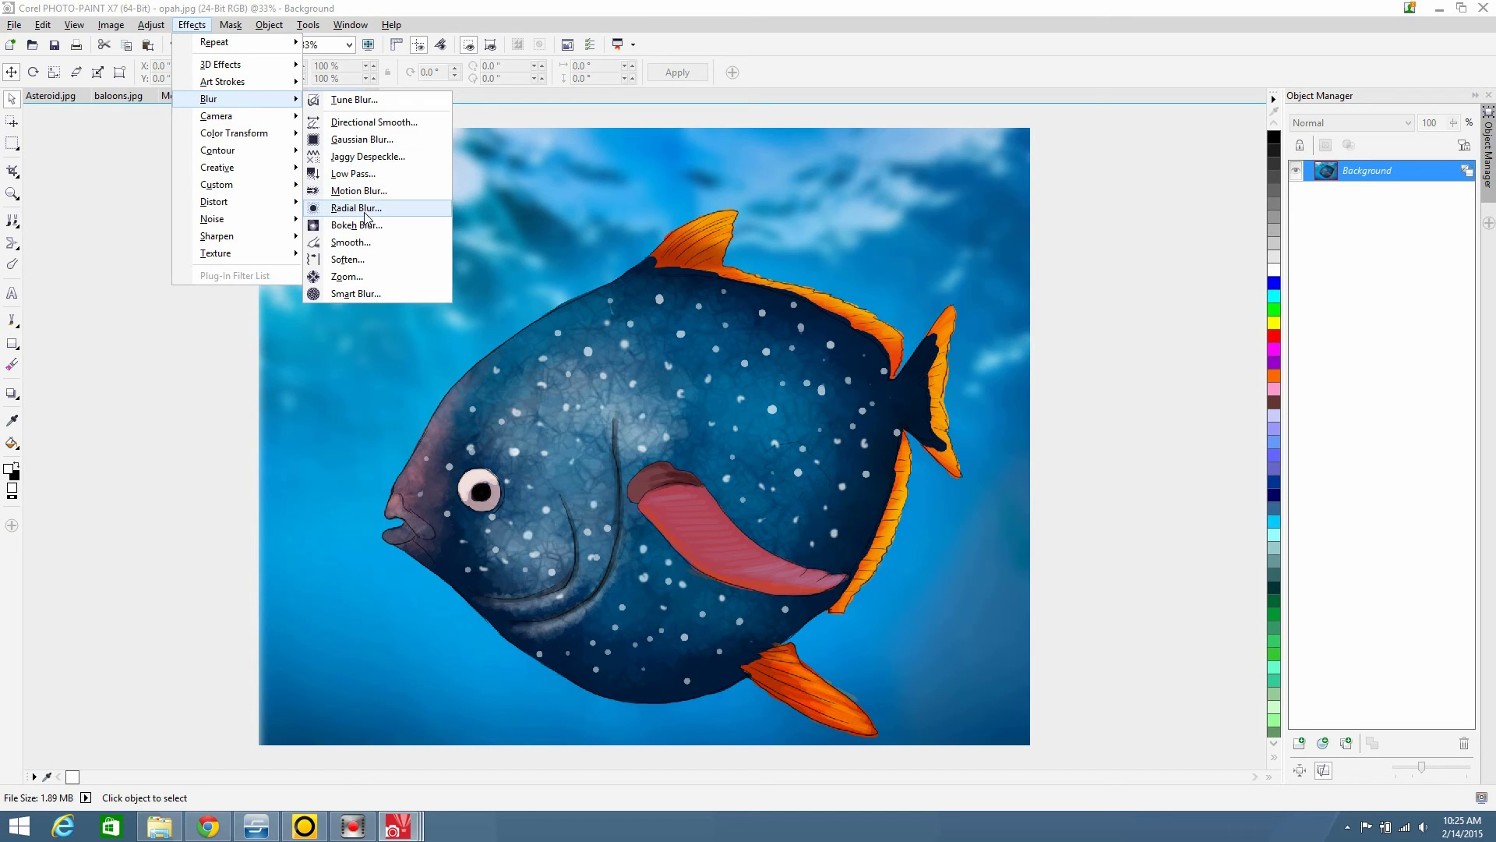
left_click(366, 157)
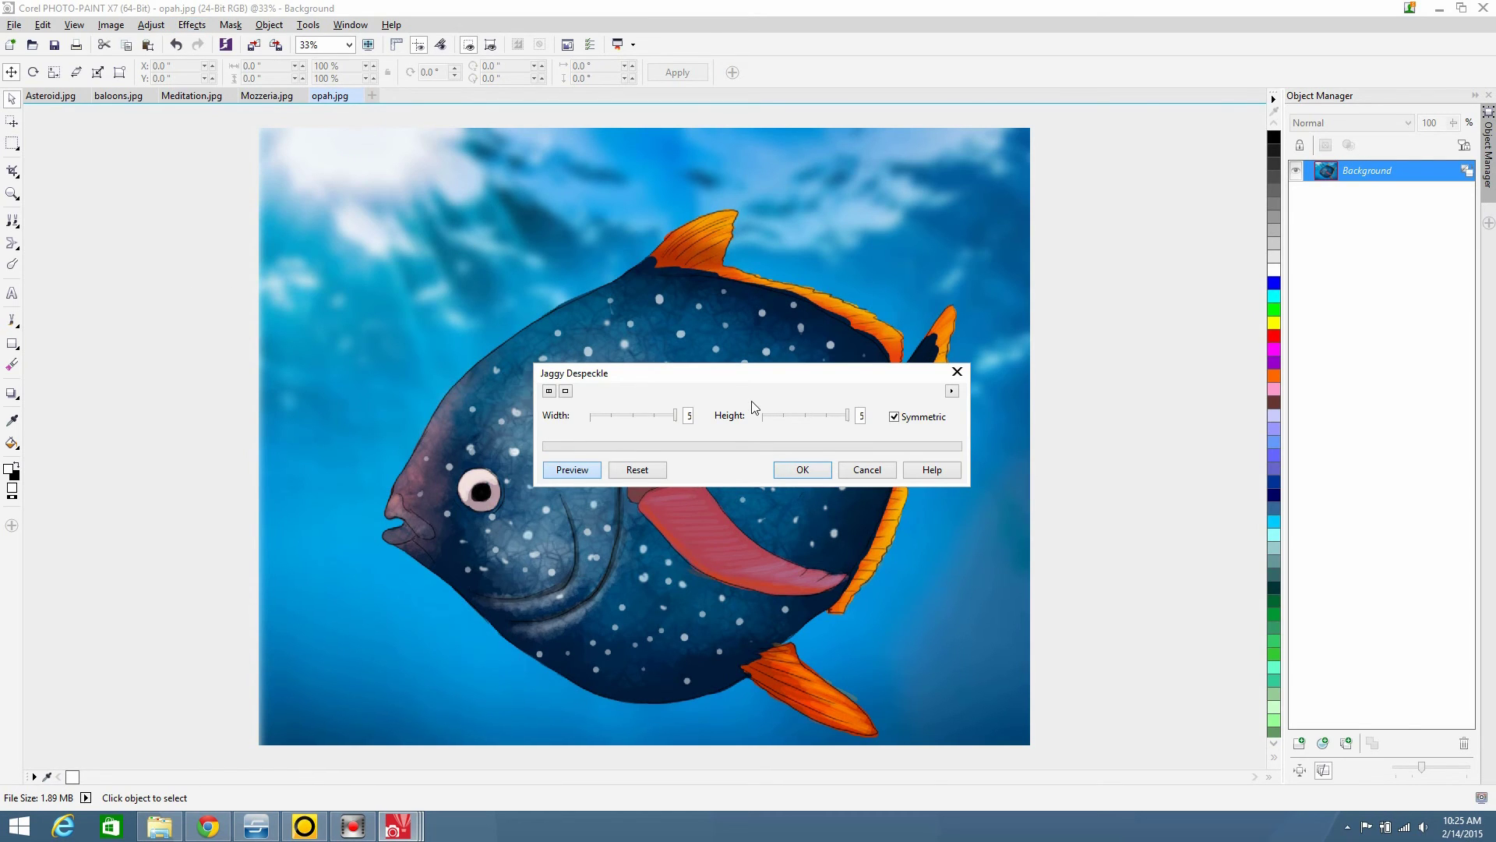
left_click_drag(745, 382, 1281, 363)
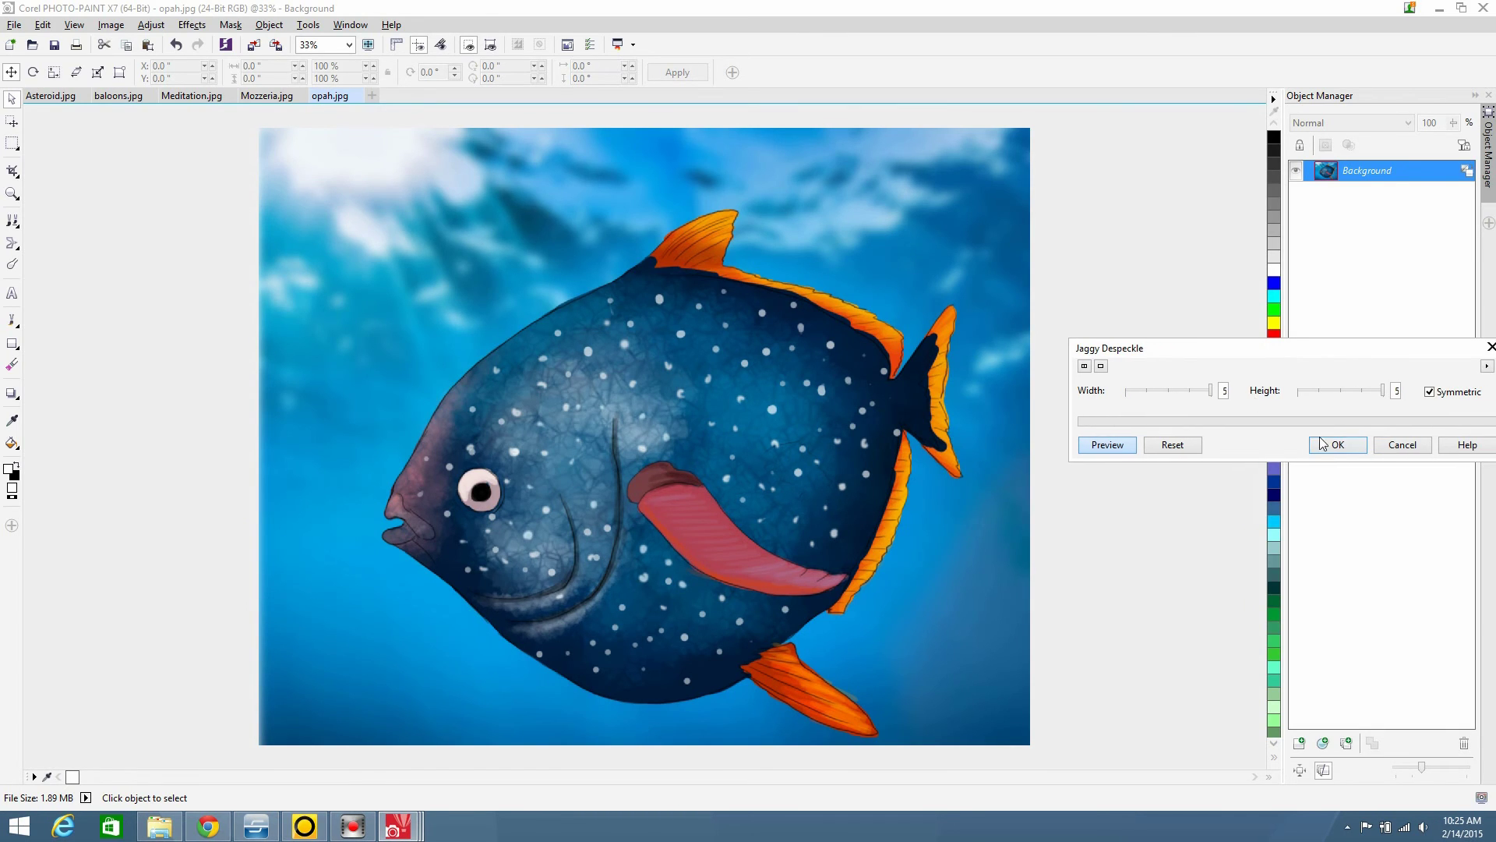
left_click(1350, 447)
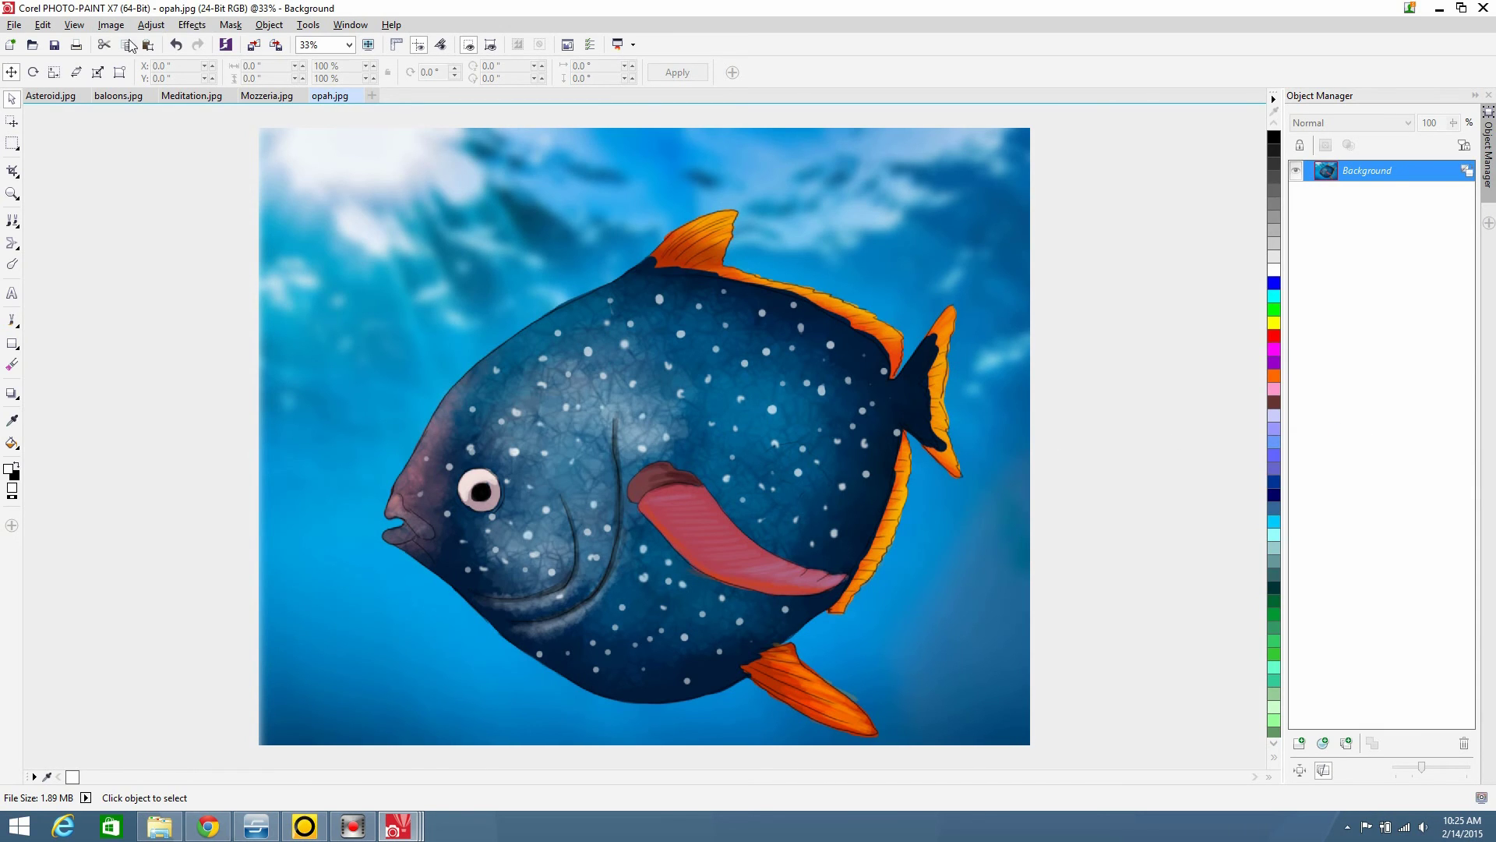
Set the fish image's contrast to 22 with Brightness/Contrast/Intensity, leaving brightness and intensity at 0
left_click(151, 24)
left_click(229, 212)
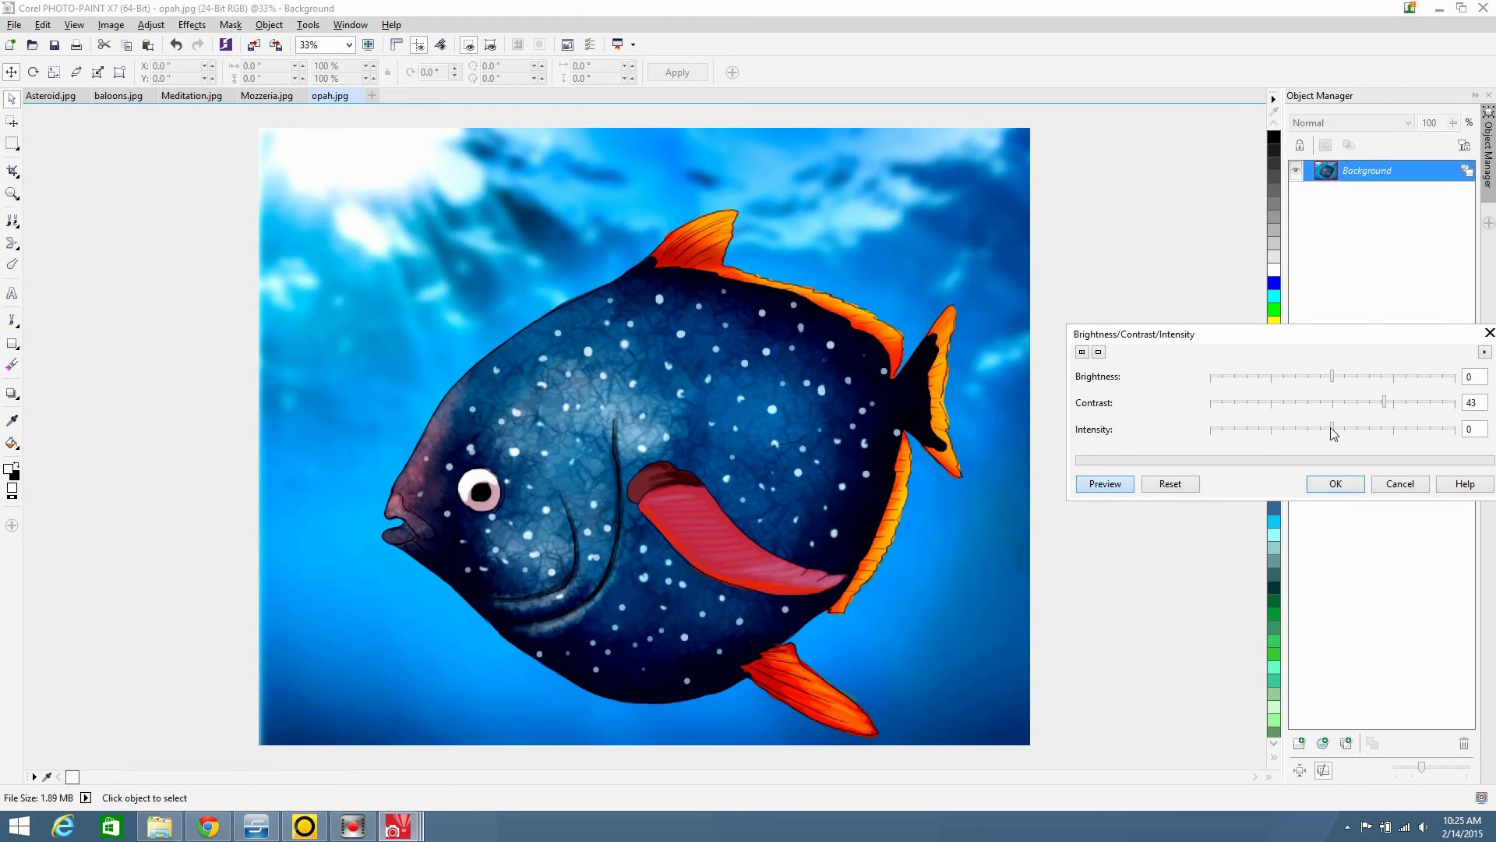
left_click(1454, 403)
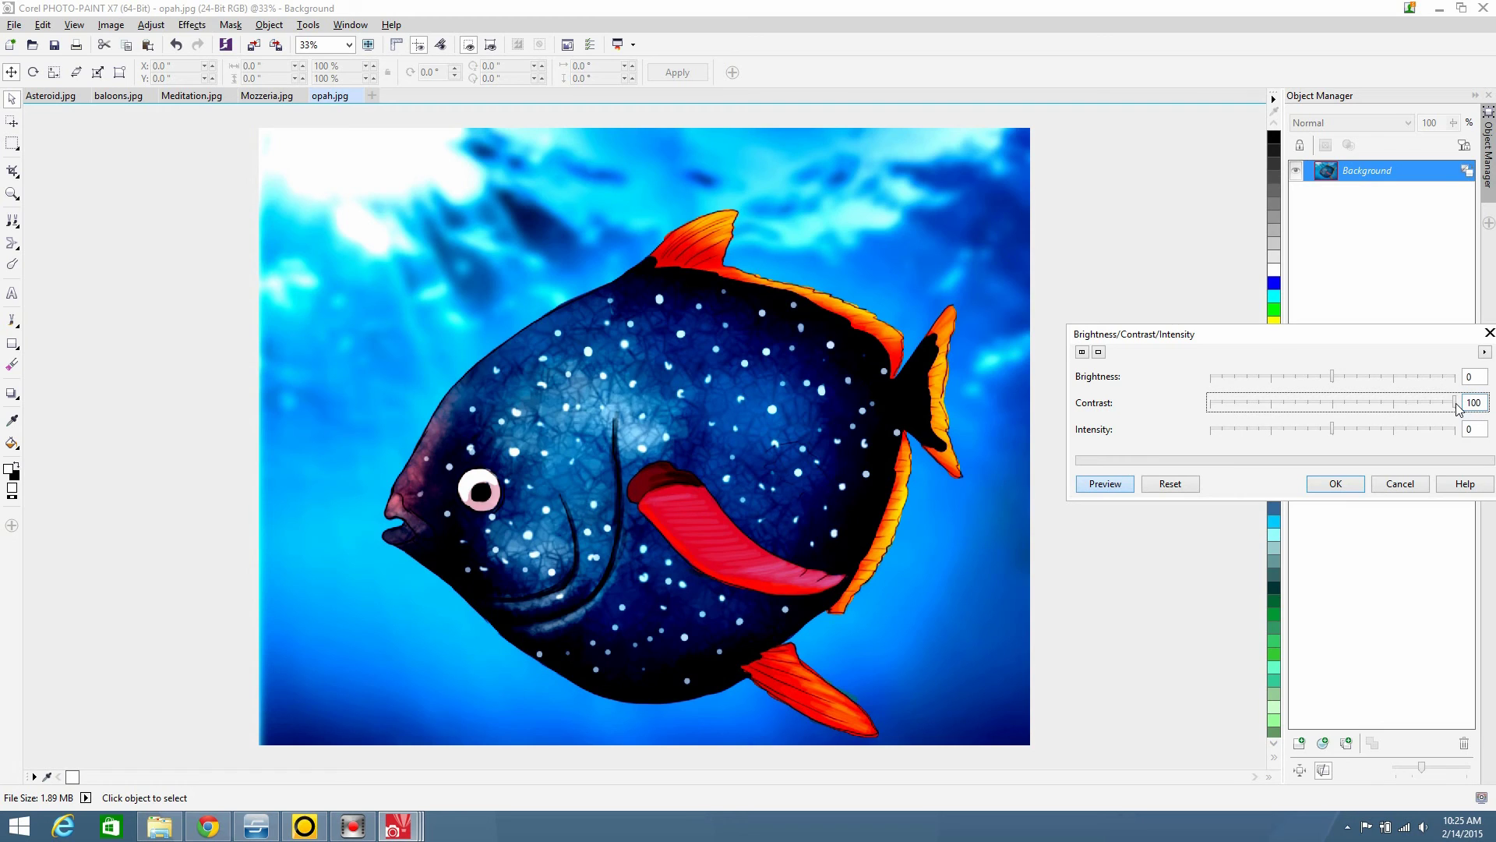
left_click_drag(1456, 403, 1335, 404)
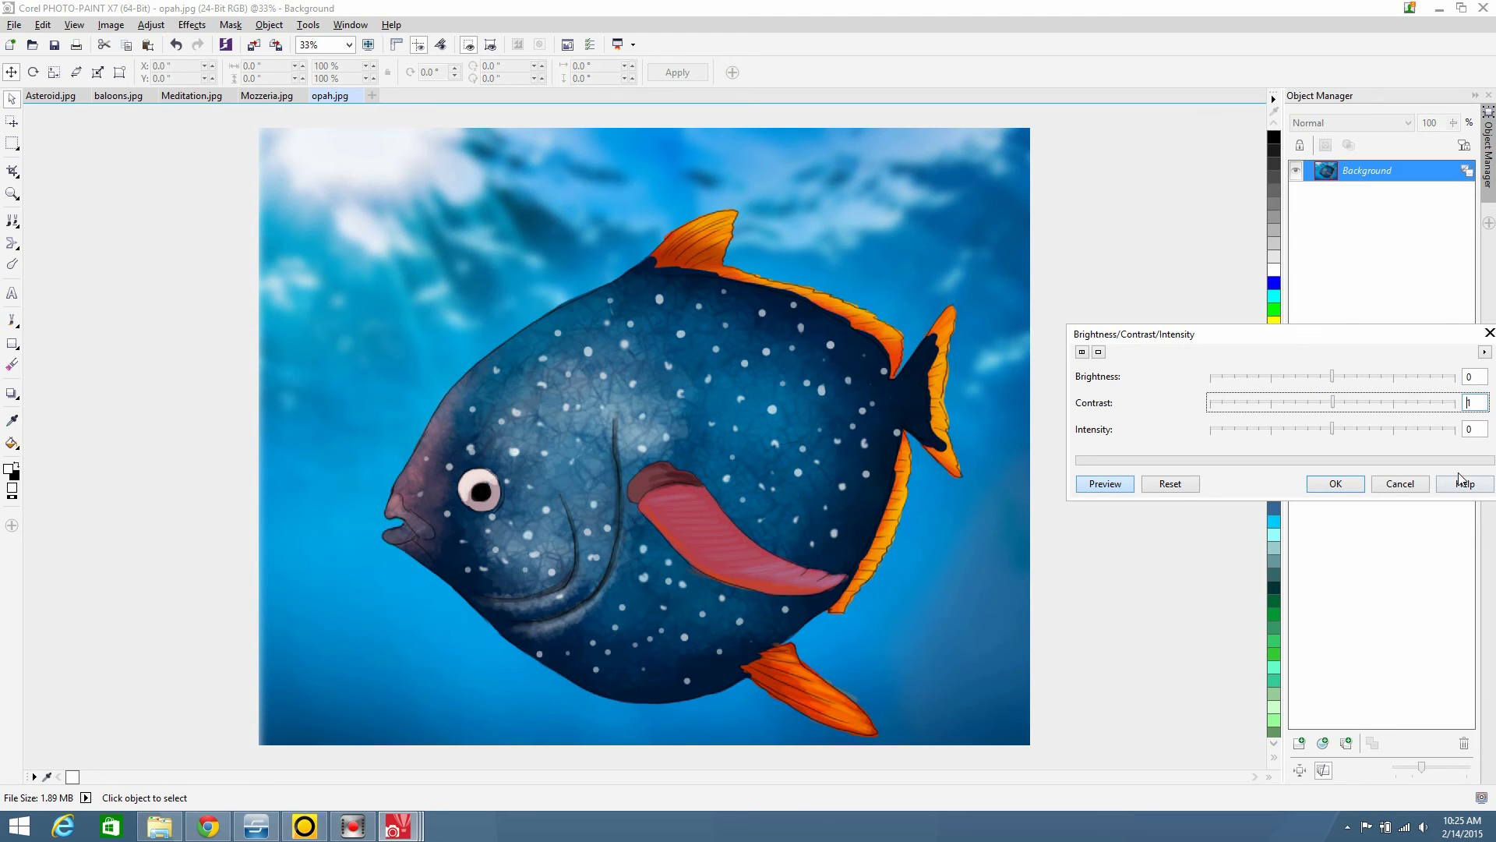
left_click(1457, 404)
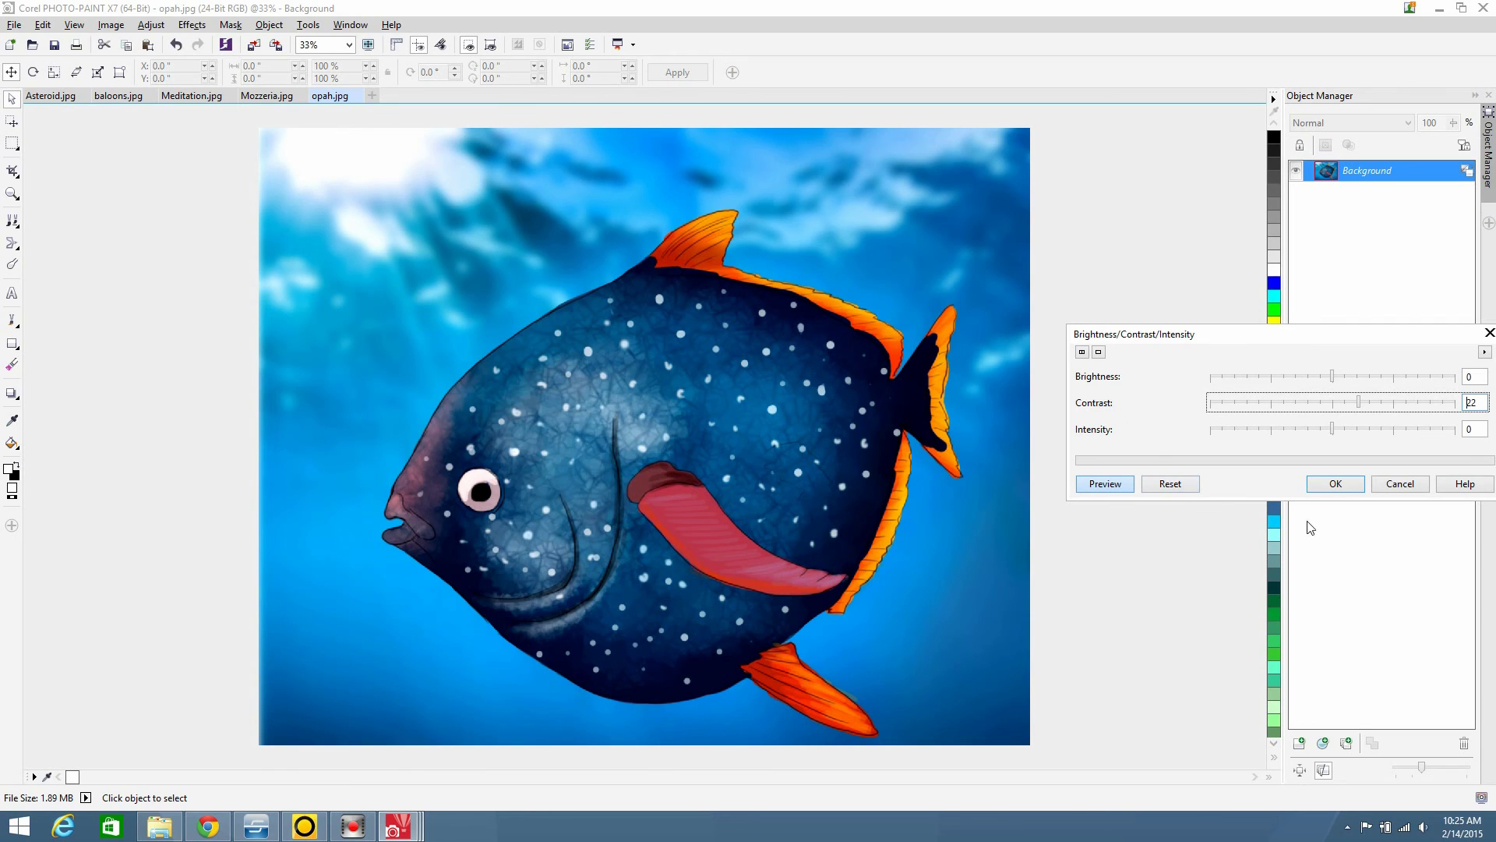
left_click(1337, 484)
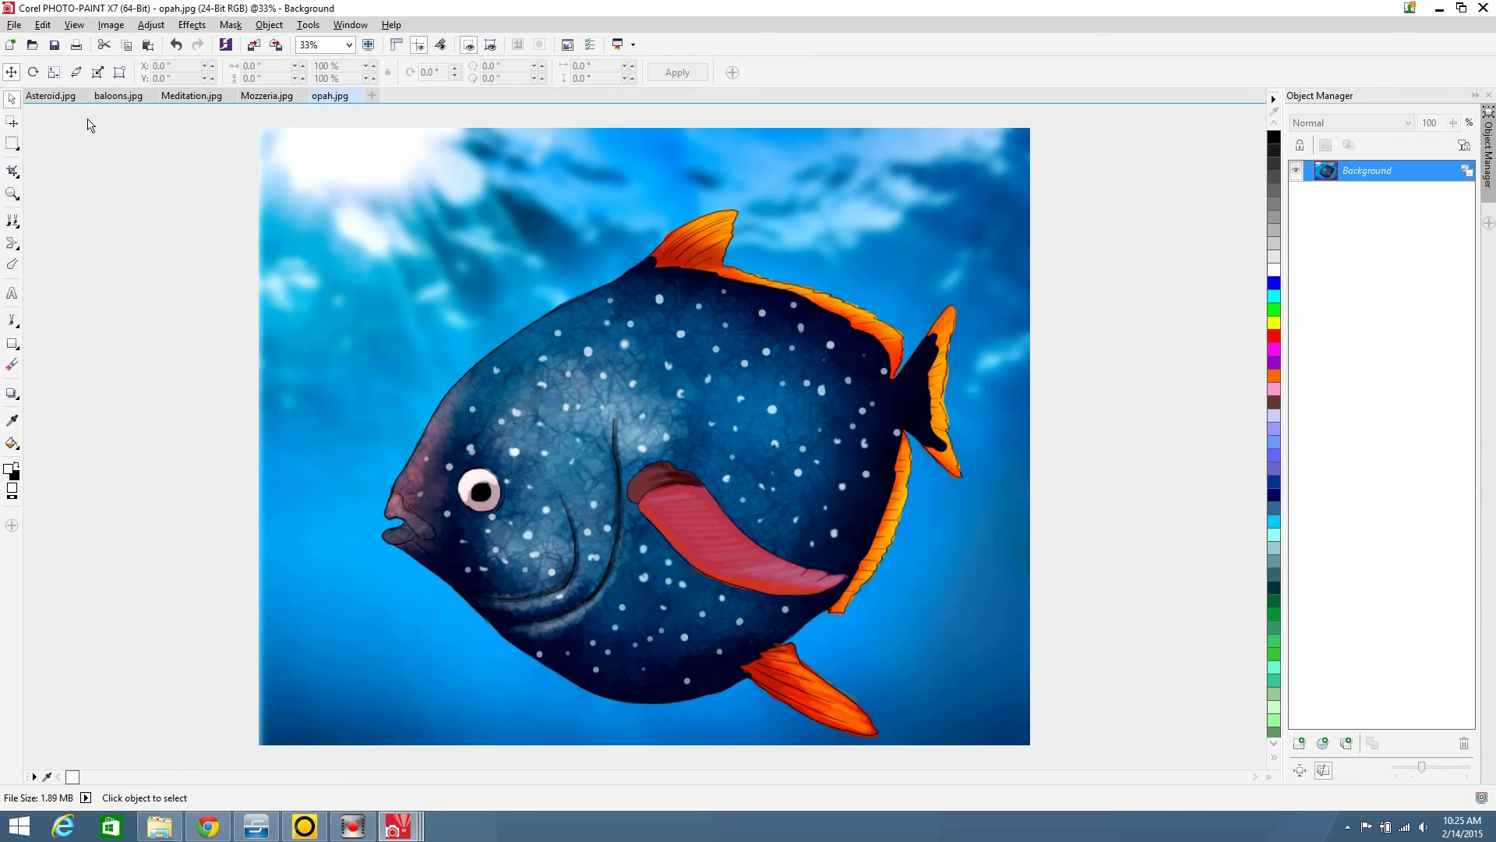
Enlarge the opah canvas to 3200×2600 pixels with a black border
left_click(110, 24)
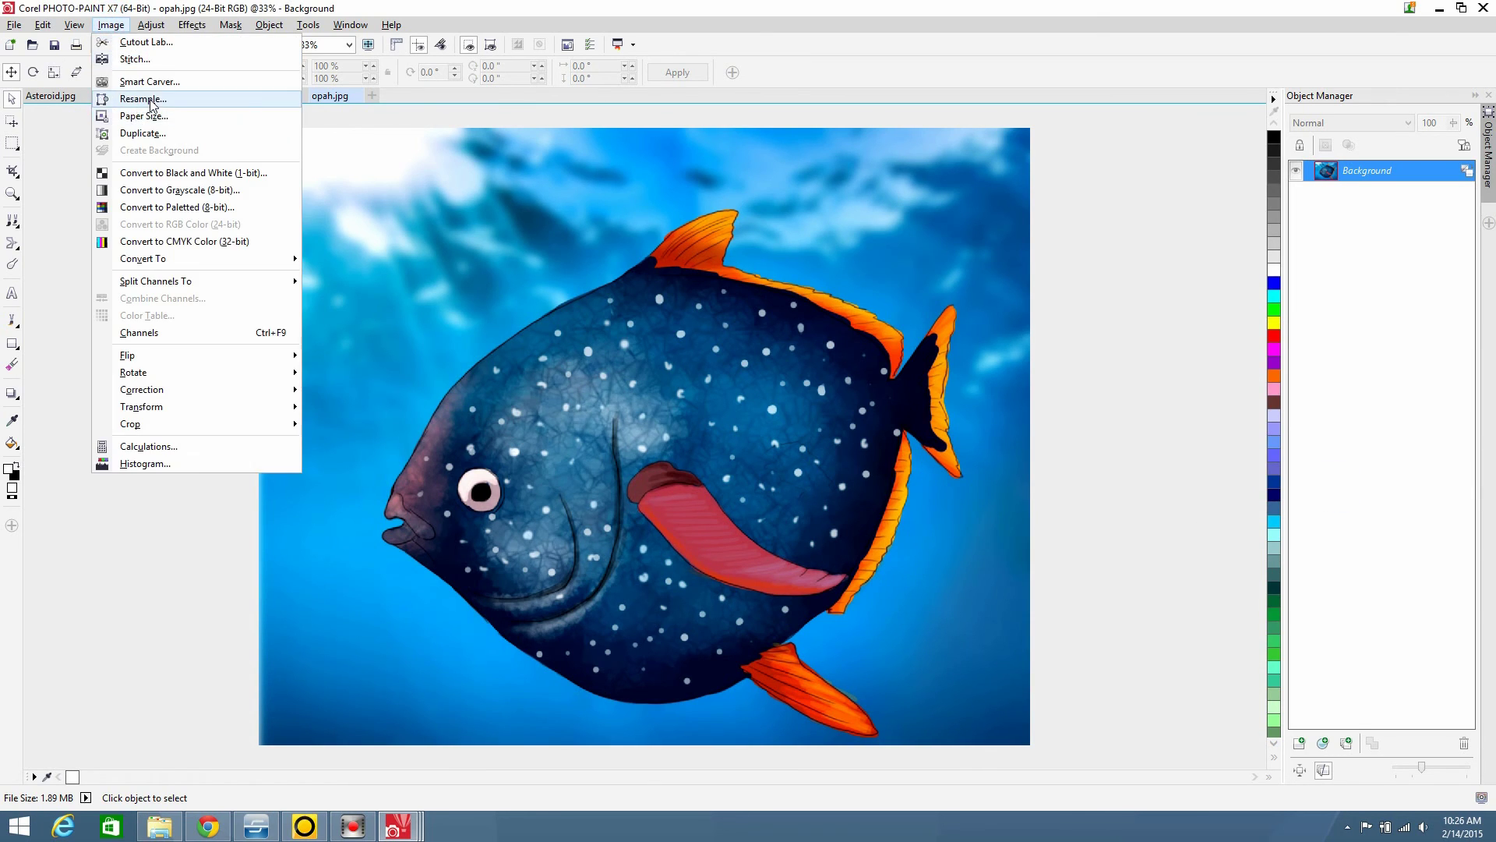
left_click(144, 99)
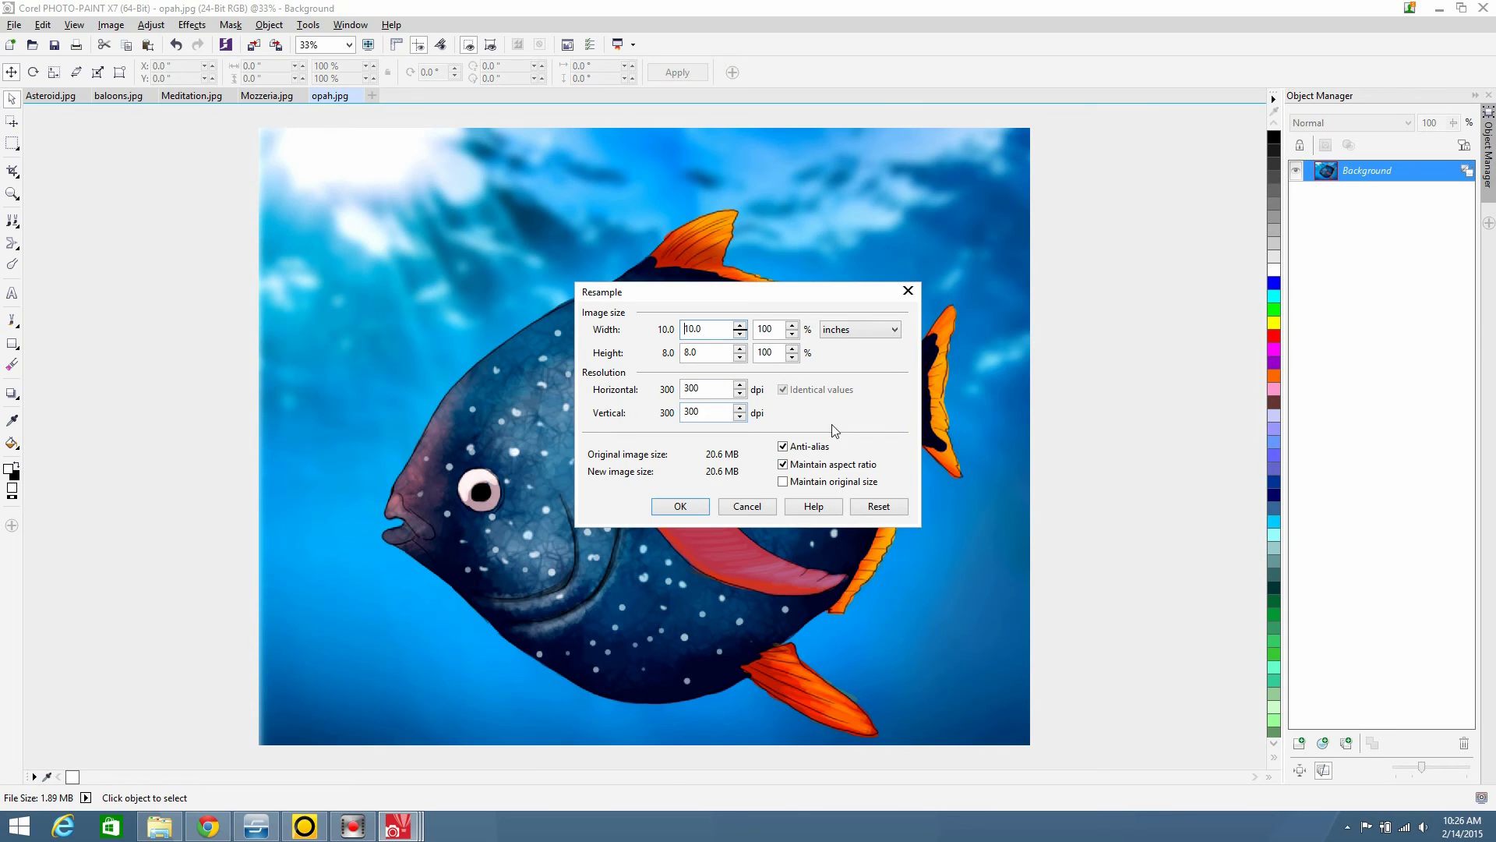
left_click(748, 506)
left_click(111, 24)
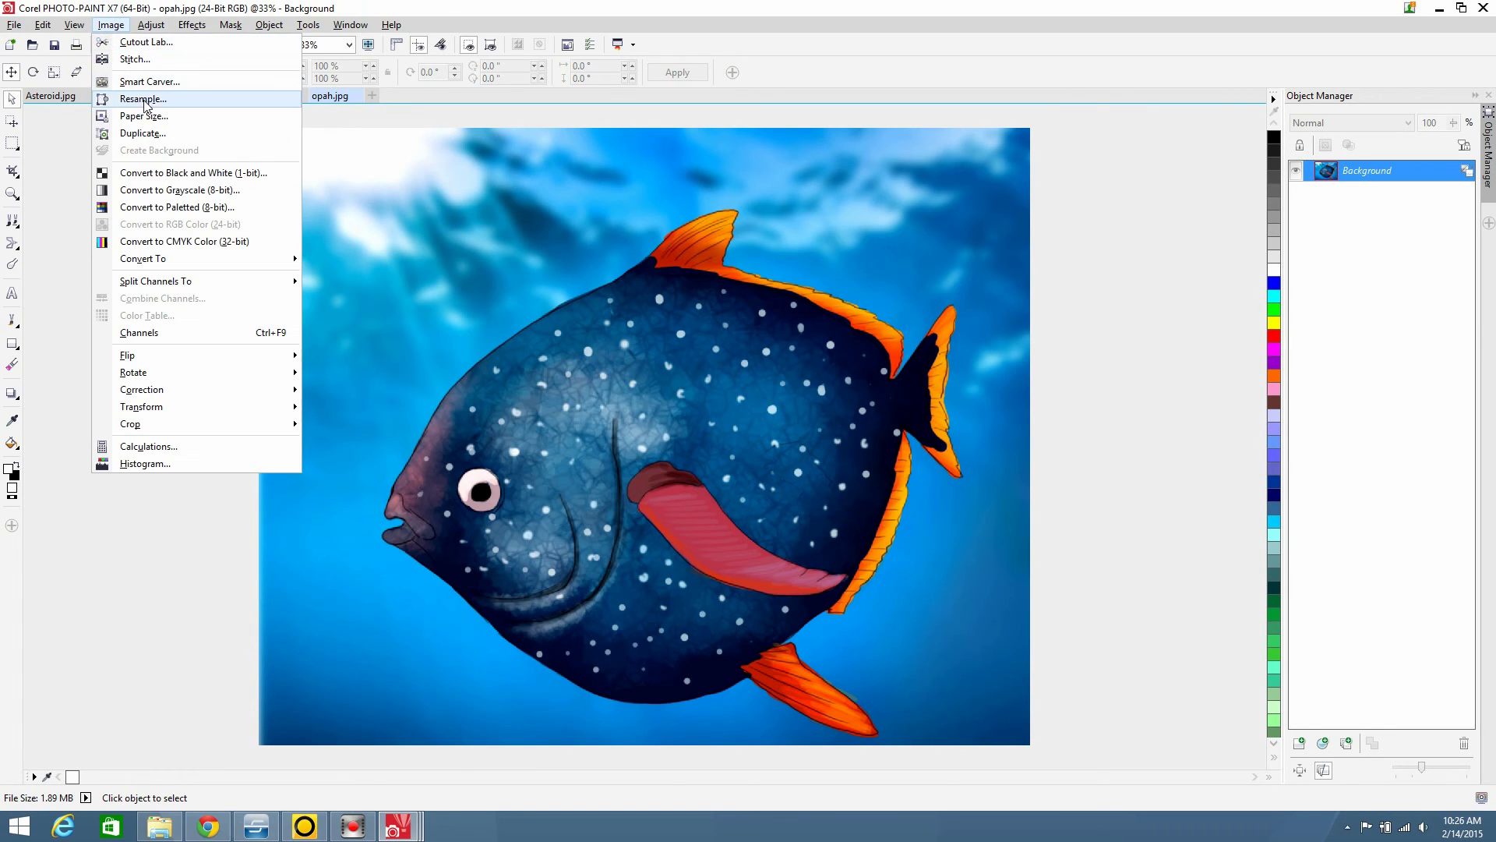
left_click(144, 116)
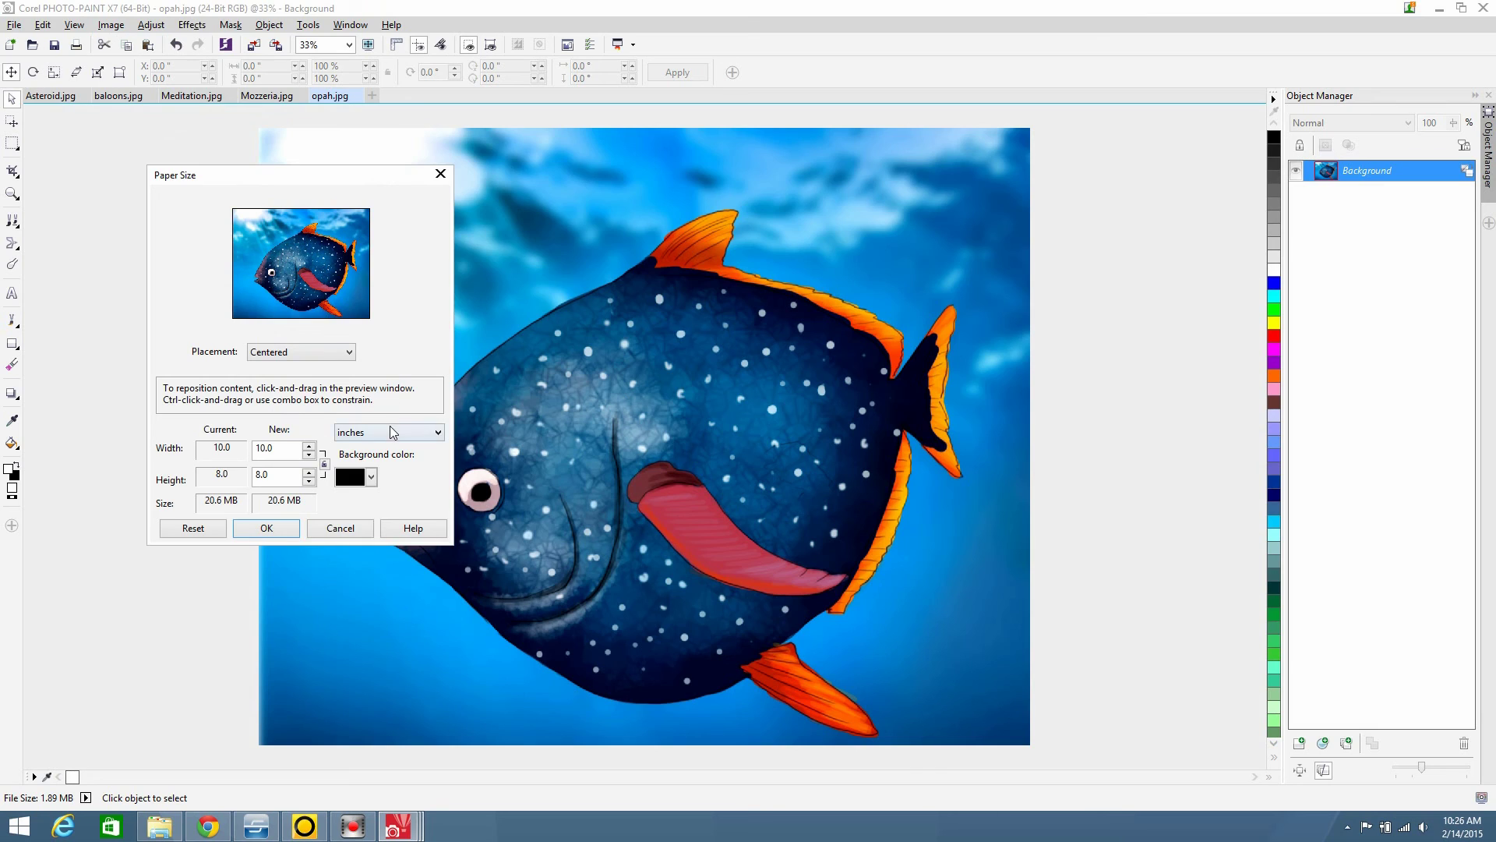
left_click(390, 432)
left_click(361, 508)
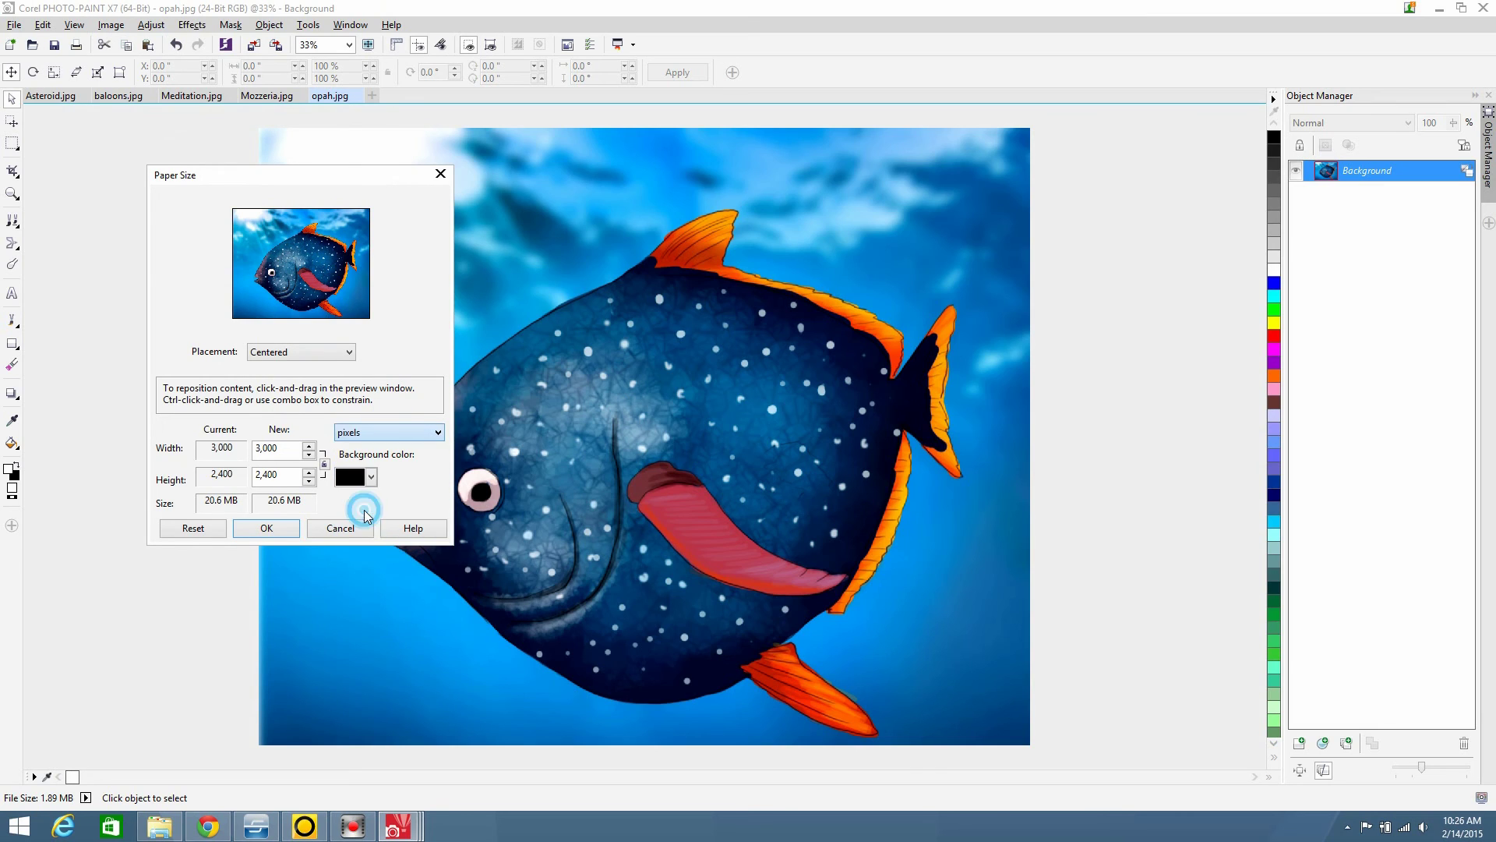
double_click(294, 450)
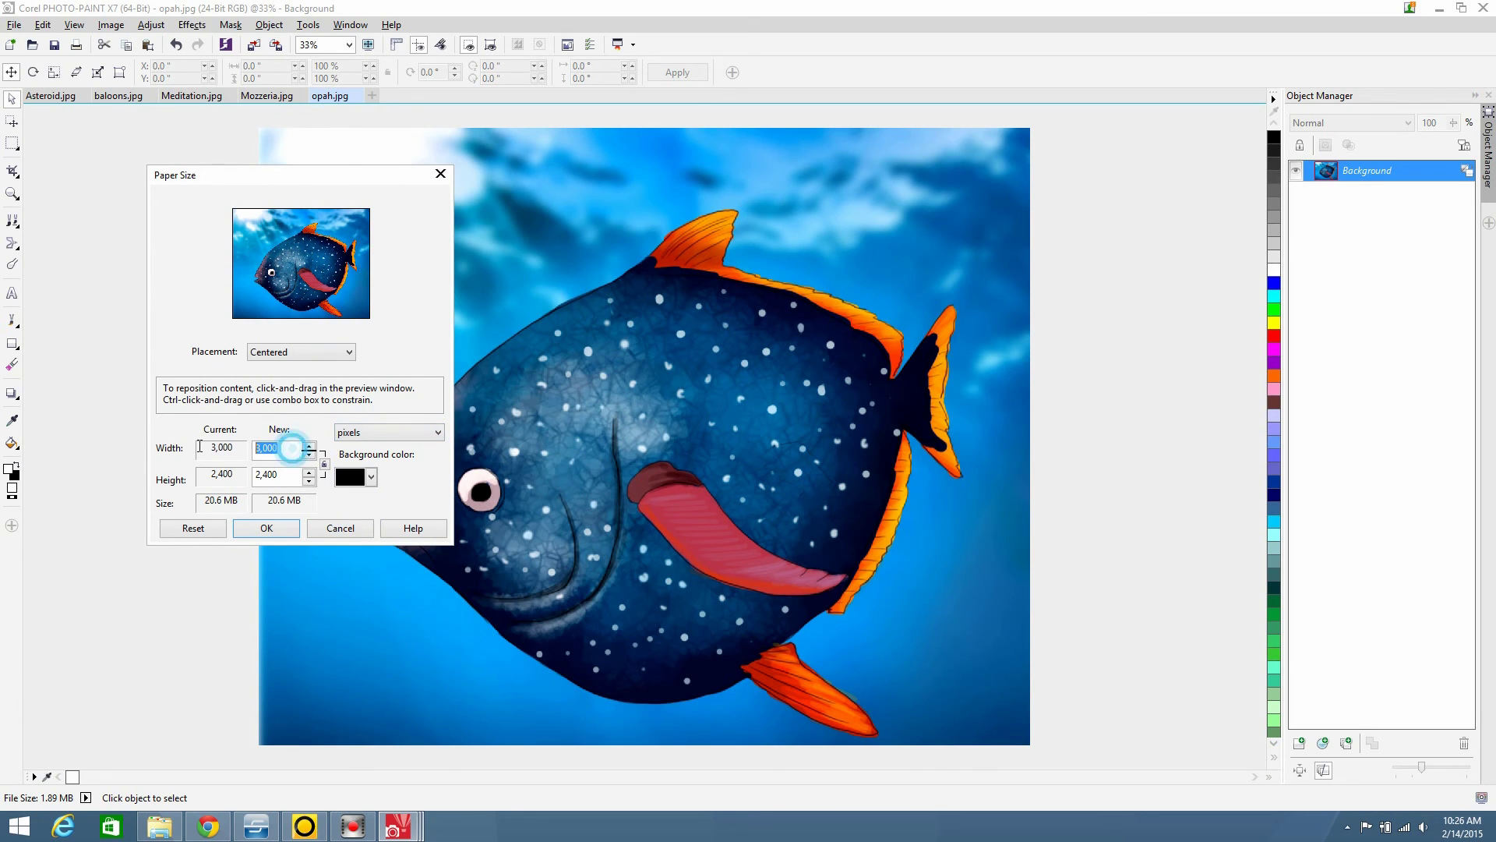
type("3200")
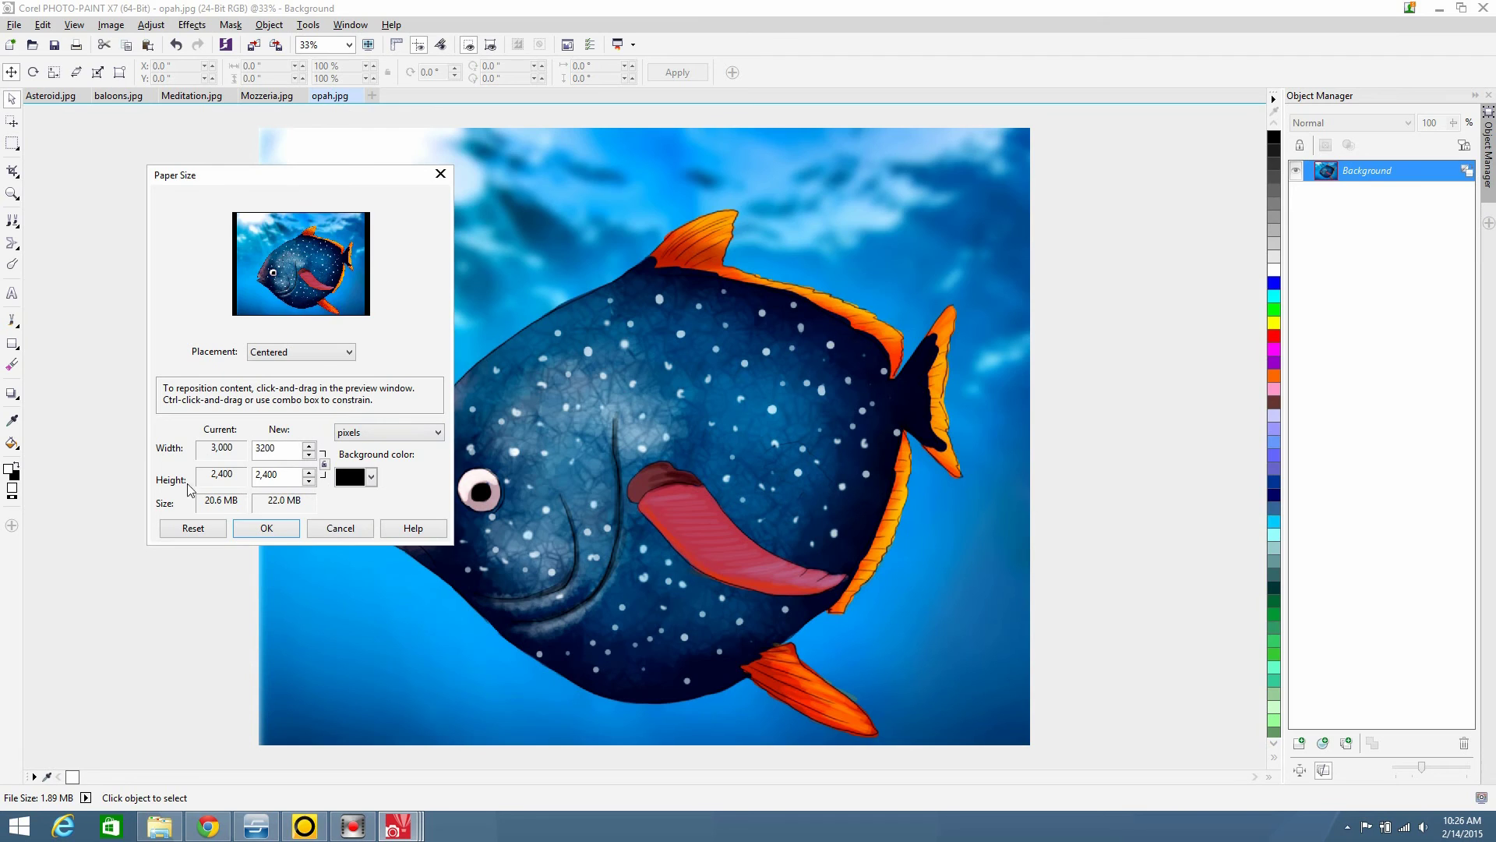
double_click(290, 476)
type("2600")
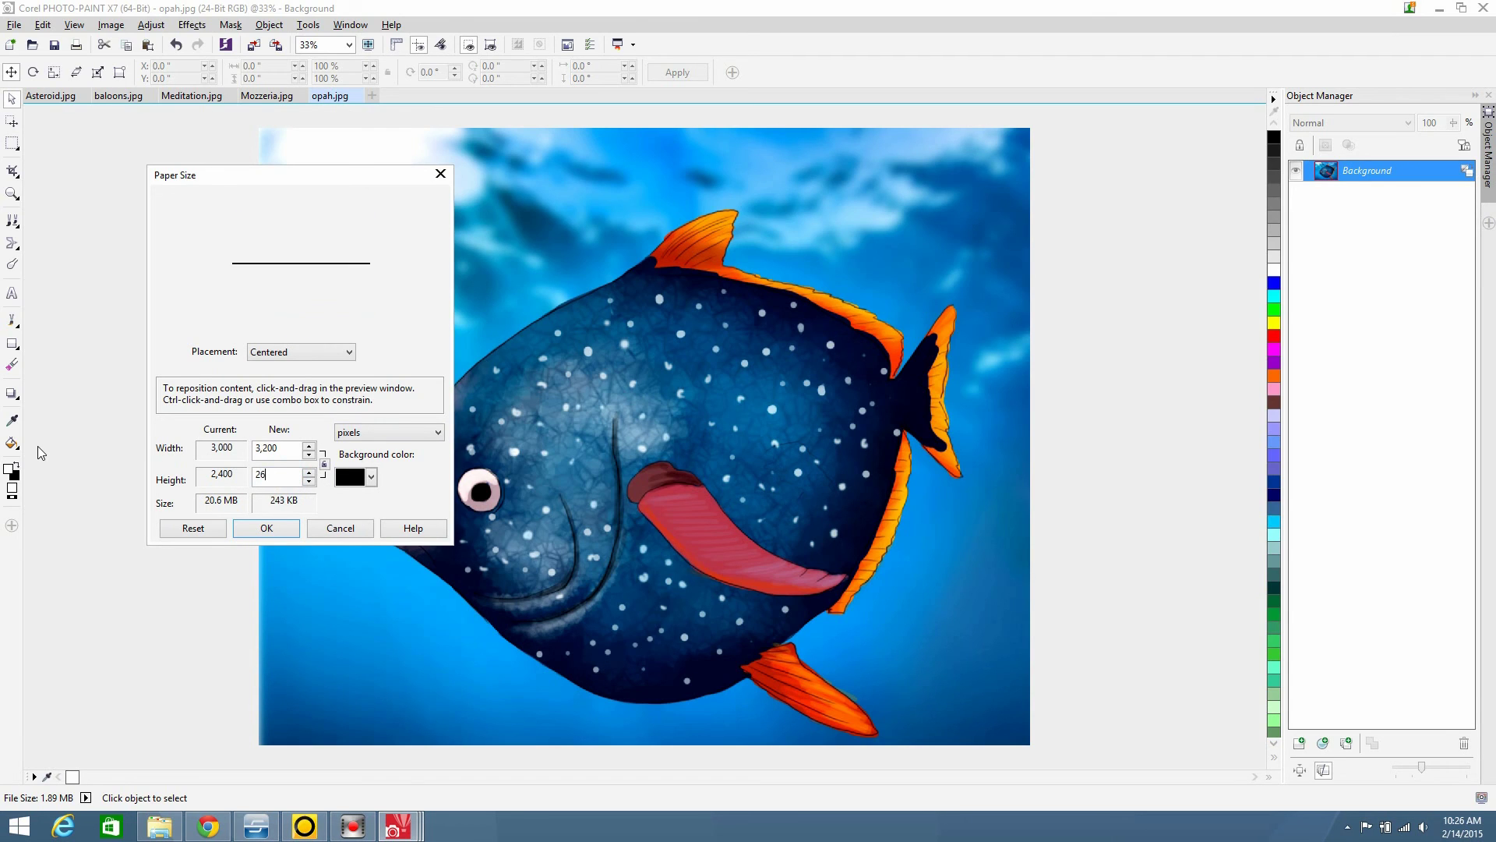
left_click(266, 528)
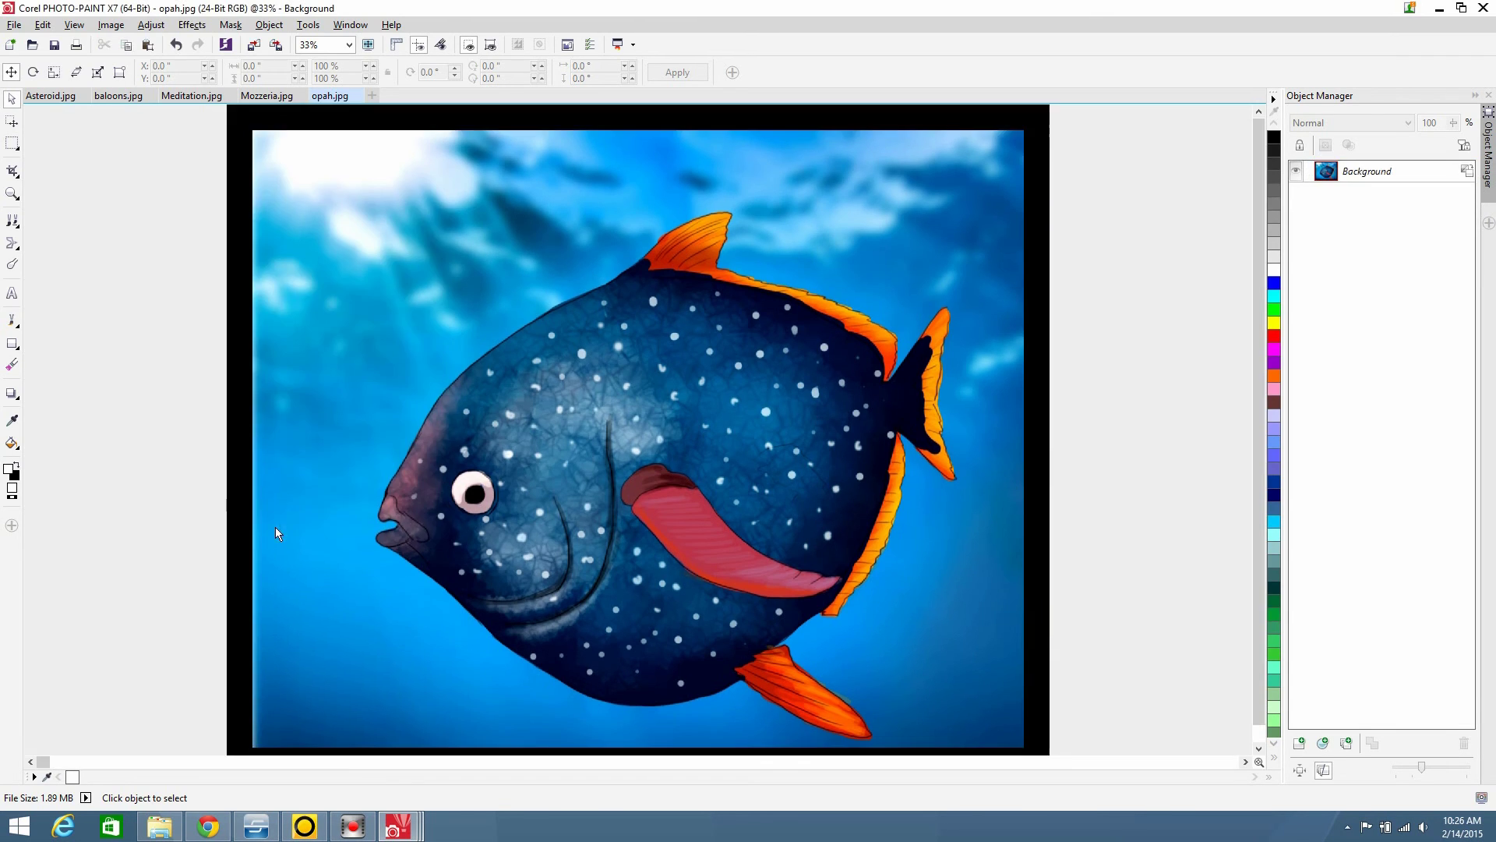
Resample the bordered fish image to 650 pixels wide (650×528)
left_click(111, 25)
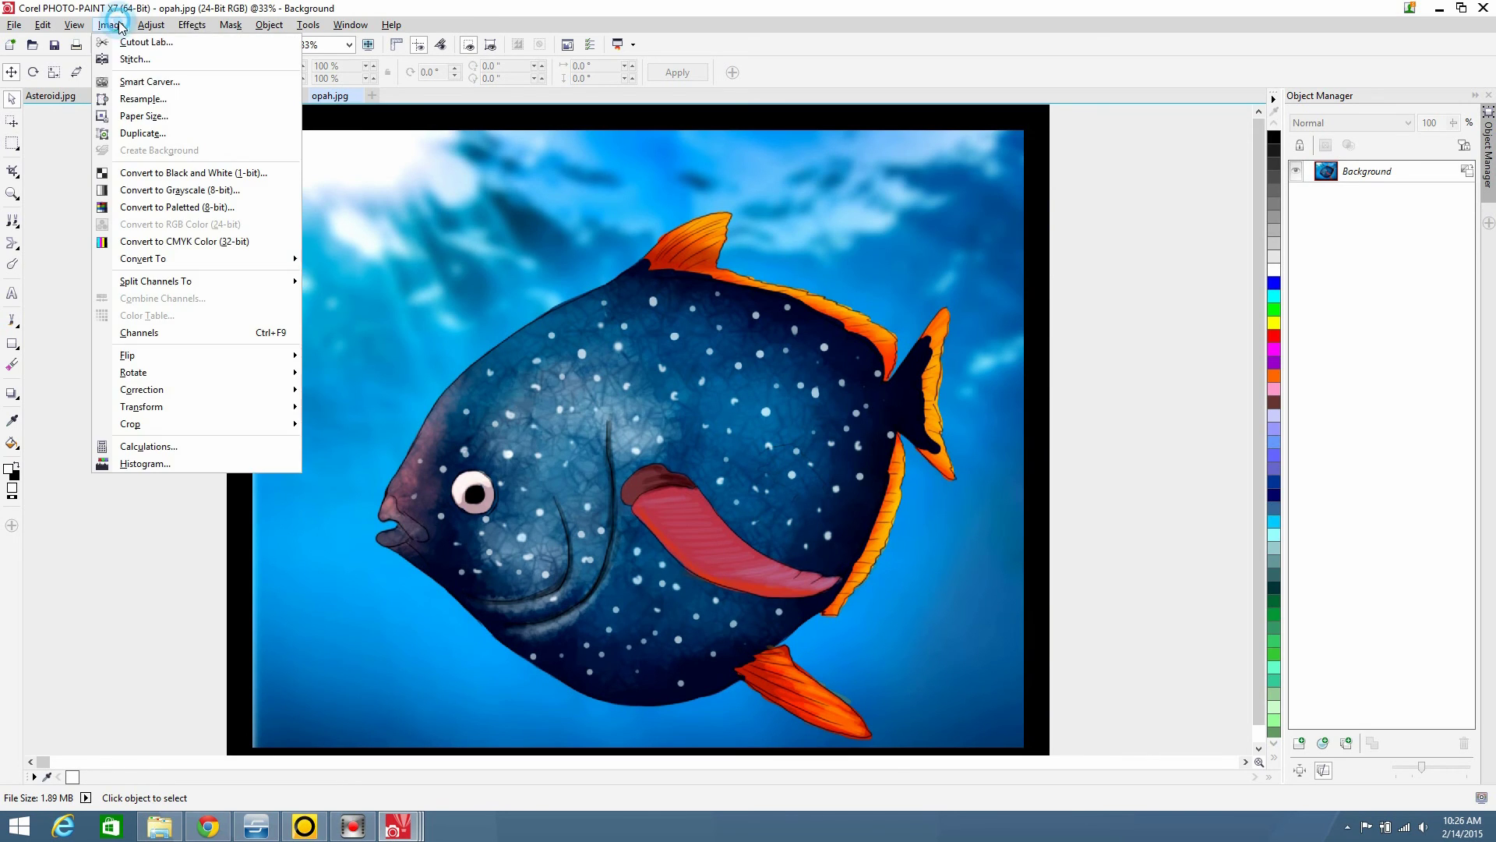
left_click(132, 100)
left_click(838, 331)
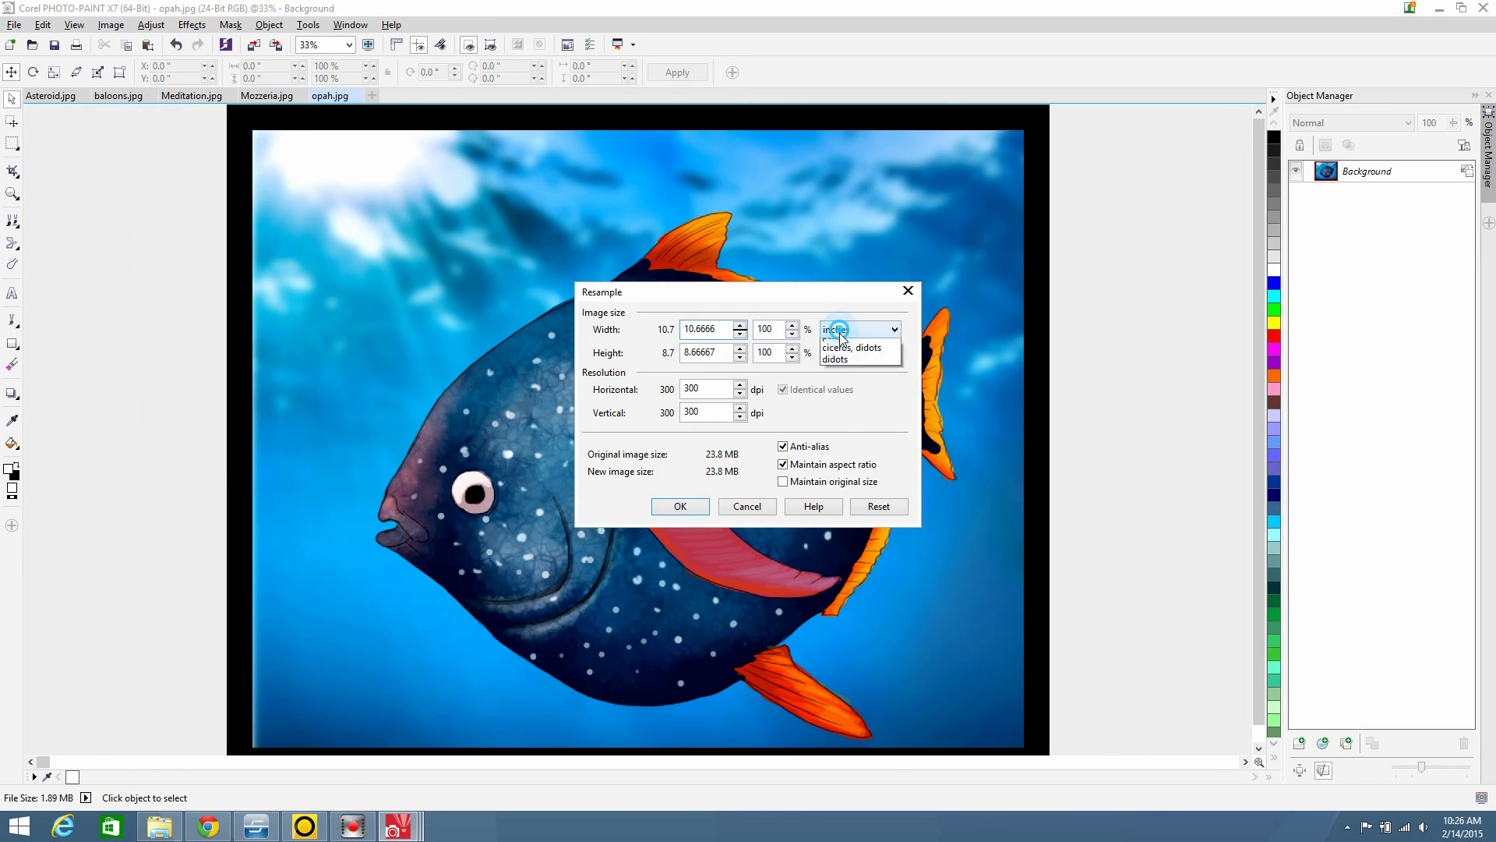
left_click(835, 396)
left_click_drag(662, 324, 471, 299)
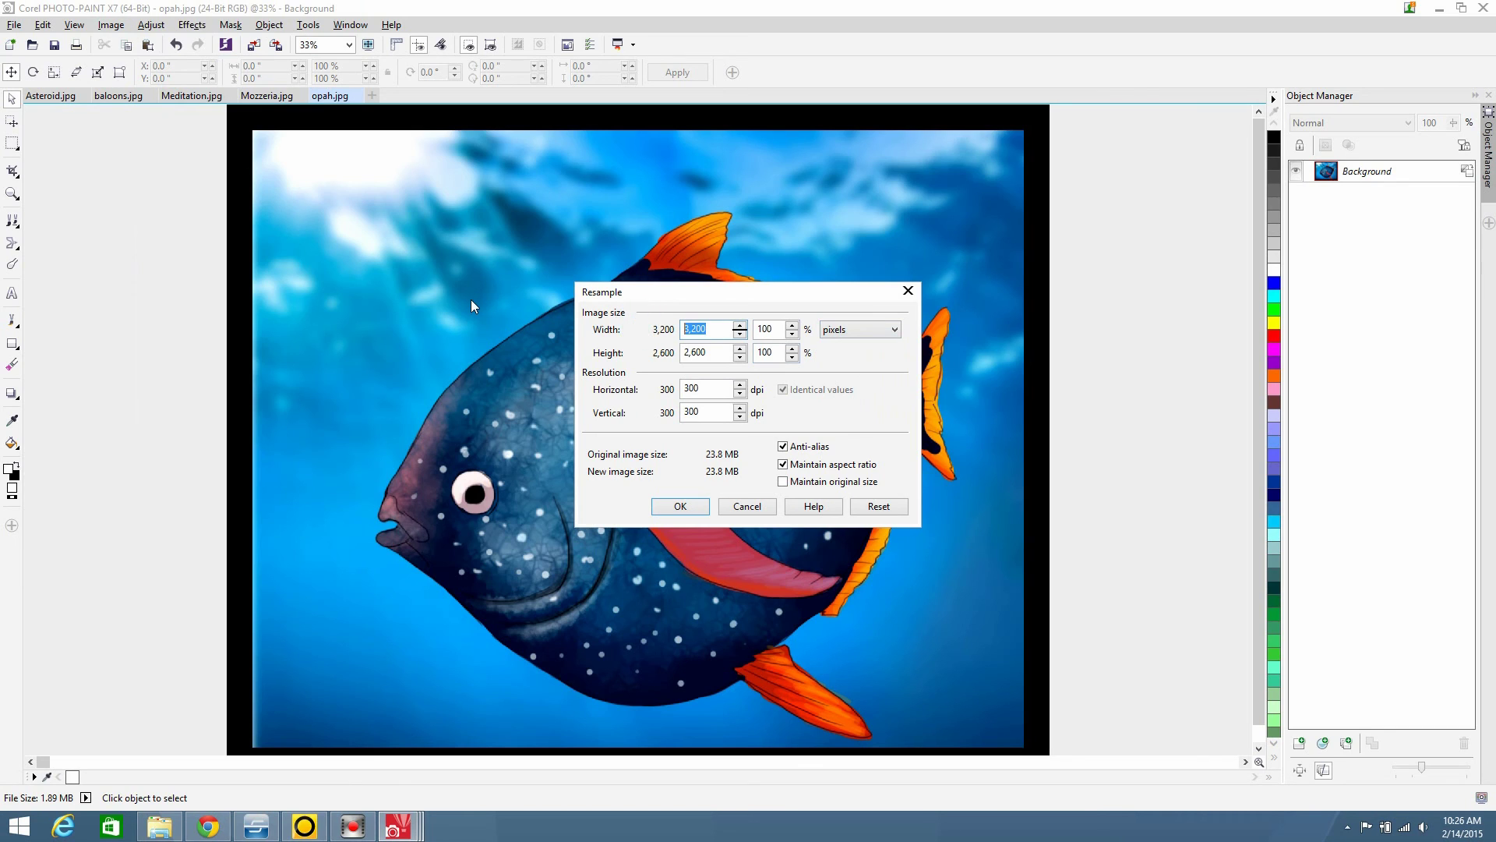
type("650")
left_click(680, 506)
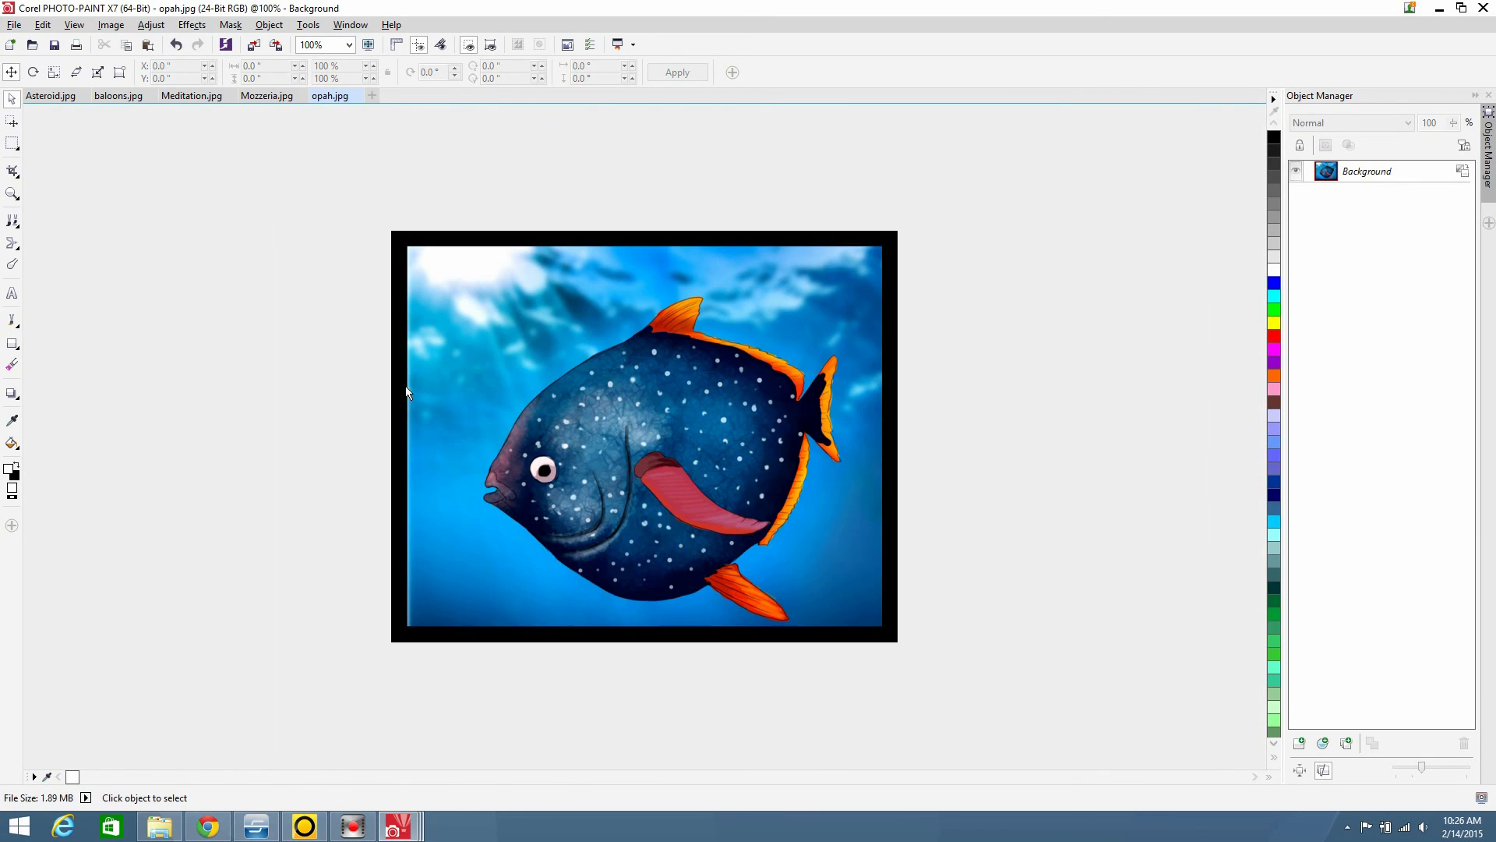
Switch to Meditation.jpg and undo its earlier resize
left_click(191, 96)
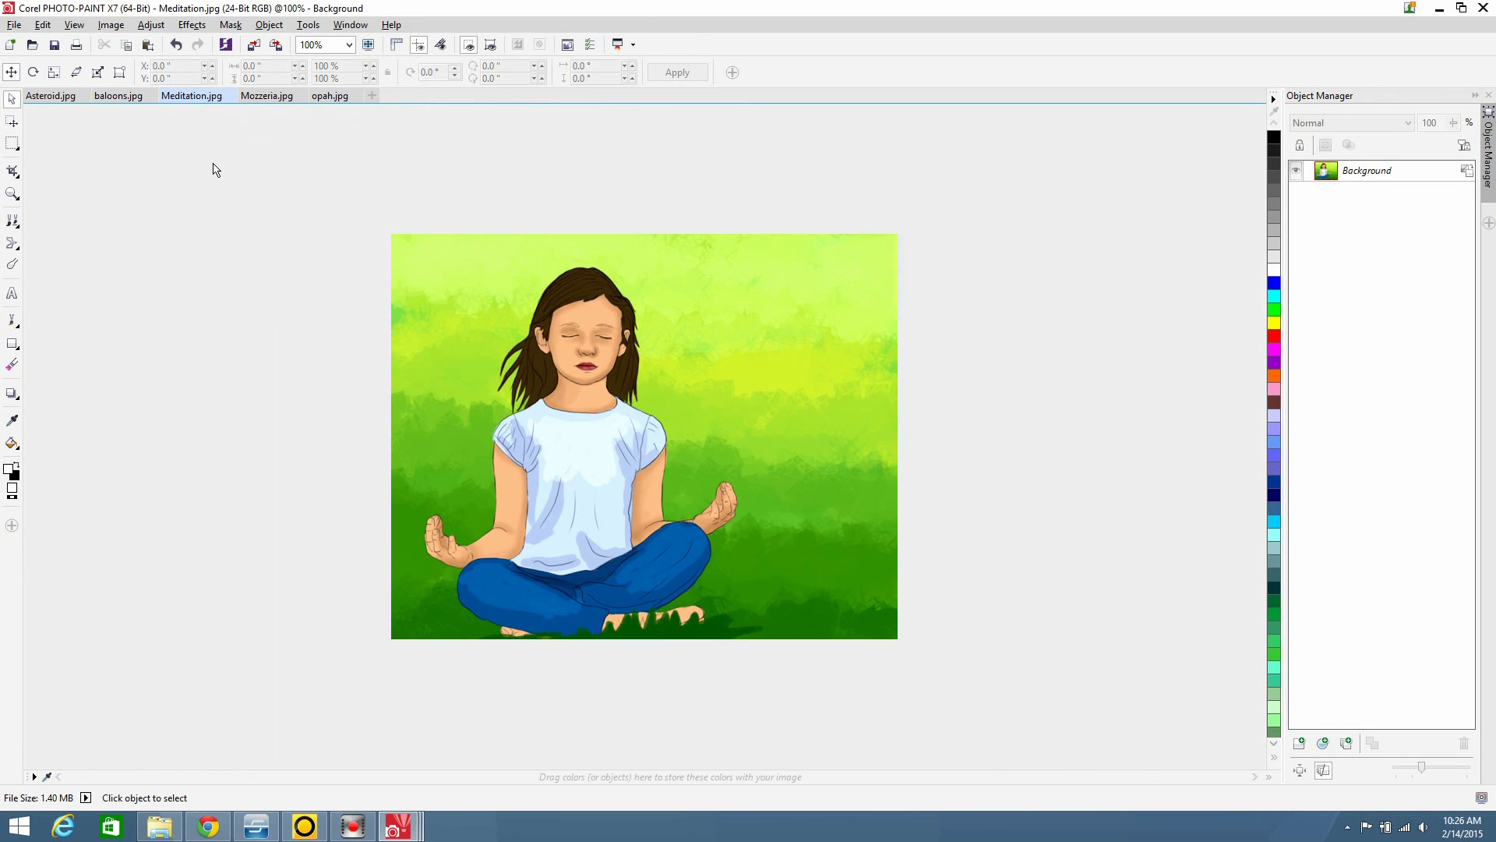
key("ctrl+z")
scroll(370, 215, "down", 2)
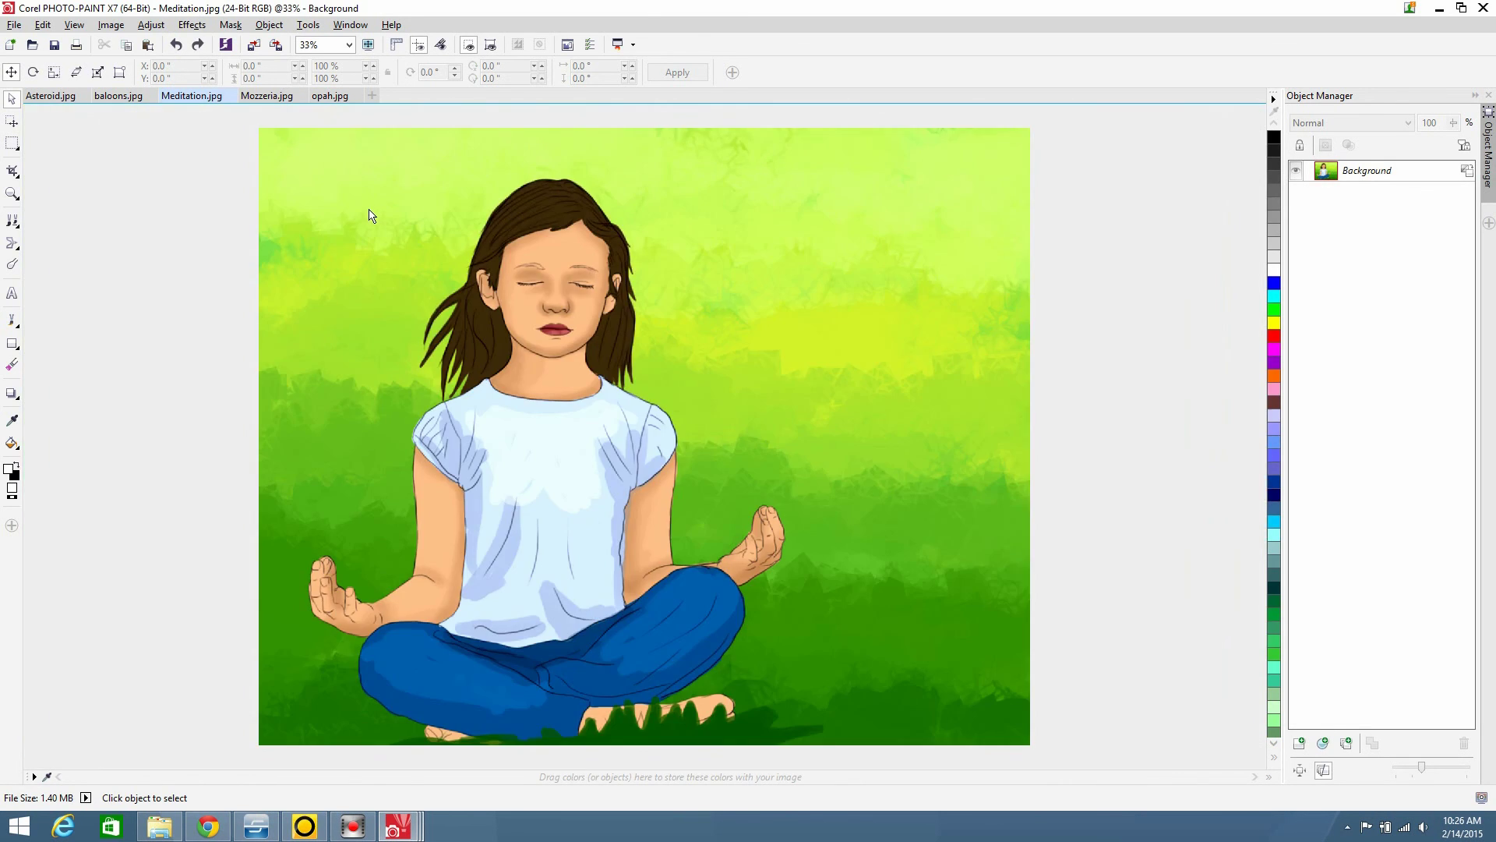
Enlarge the Meditation canvas to 3200×2600 pixels with a black border
left_click(111, 24)
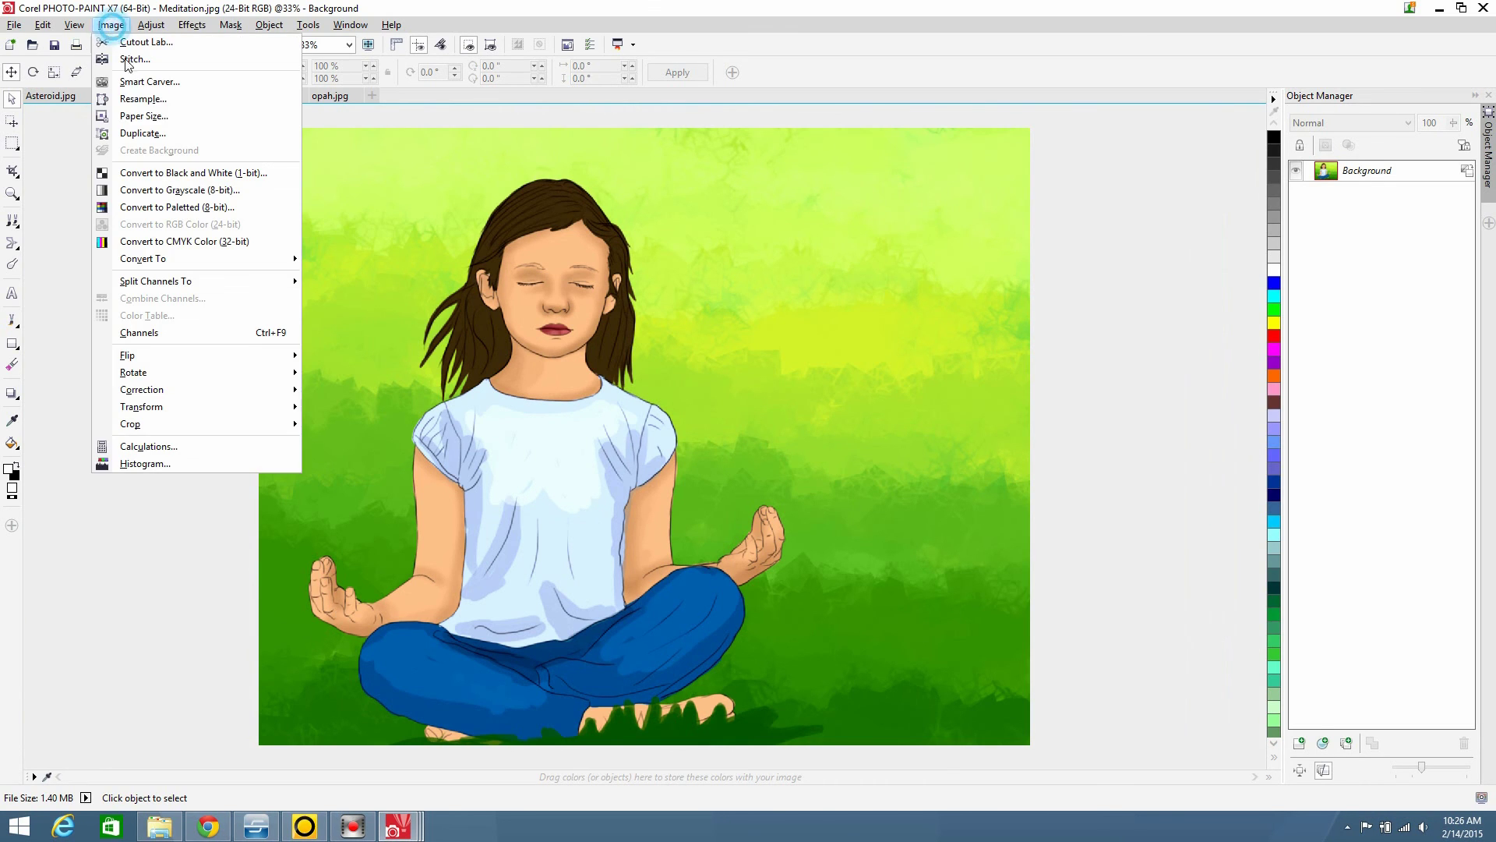
left_click(148, 114)
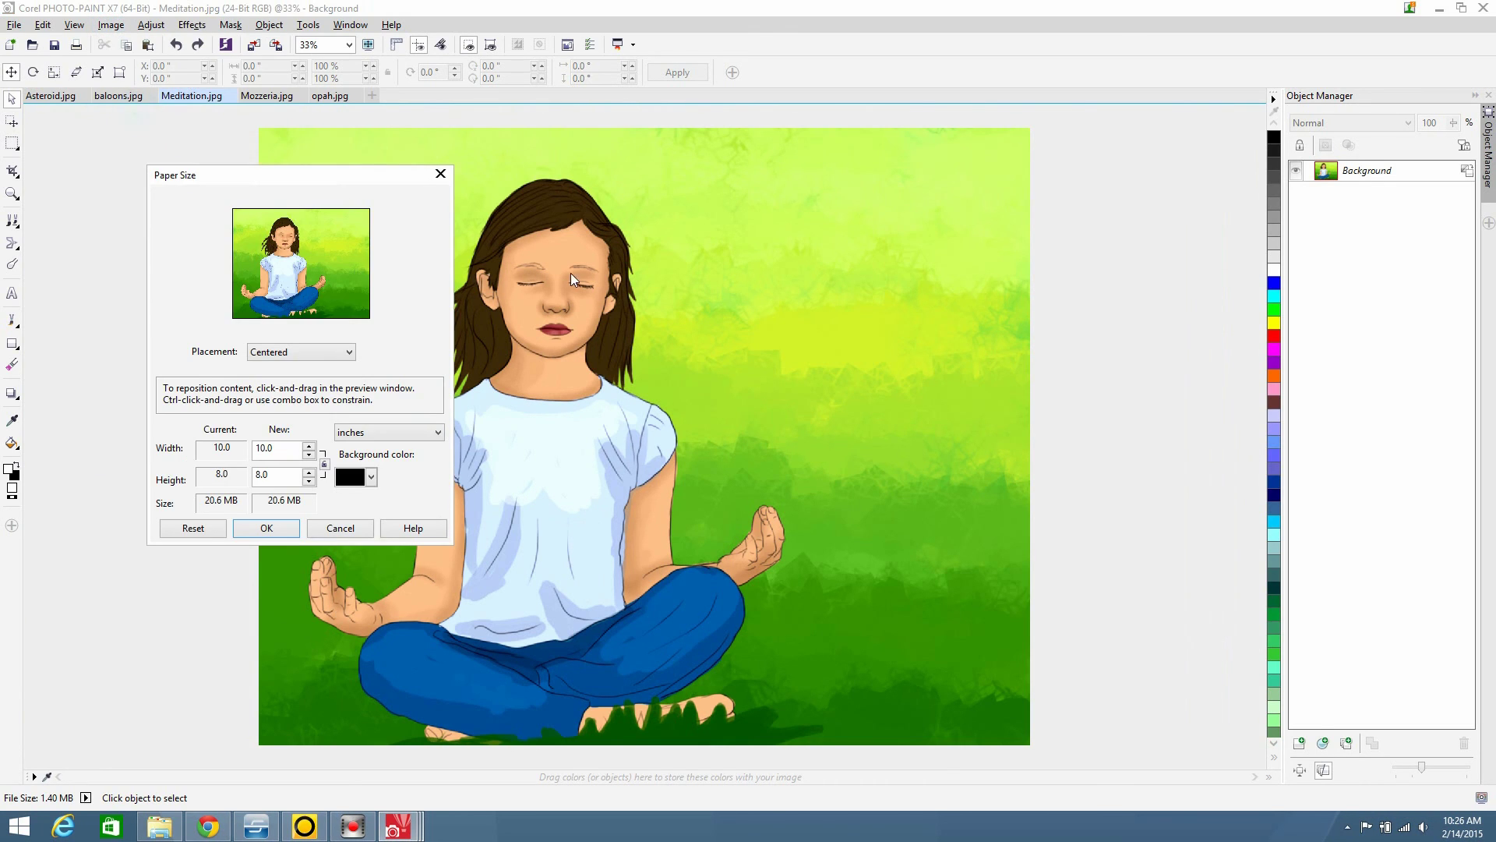
left_click(374, 431)
left_click(403, 491)
double_click(289, 446)
type("3200")
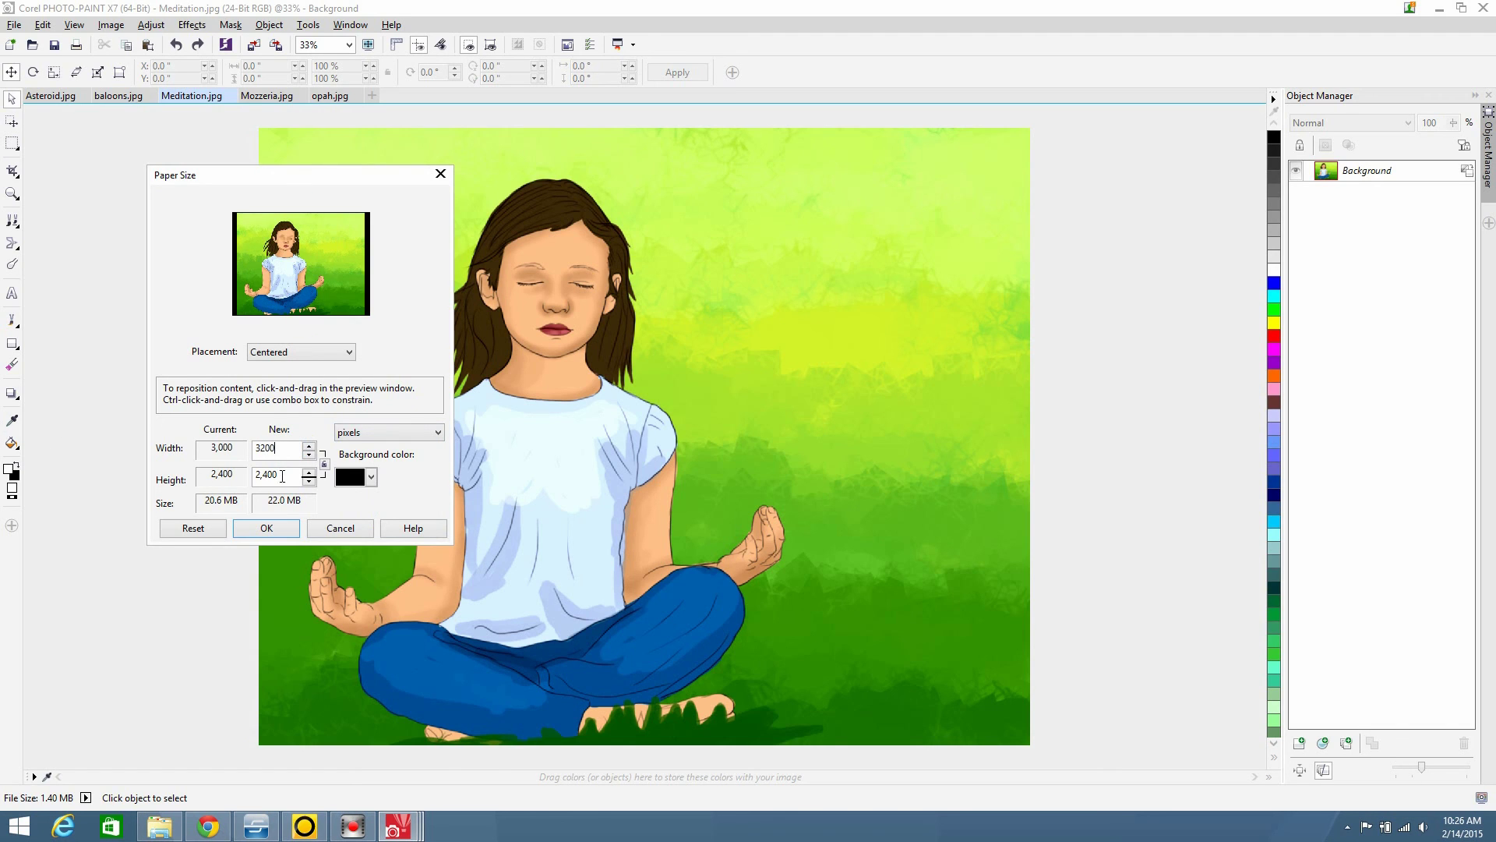
key("Tab")
type("2600")
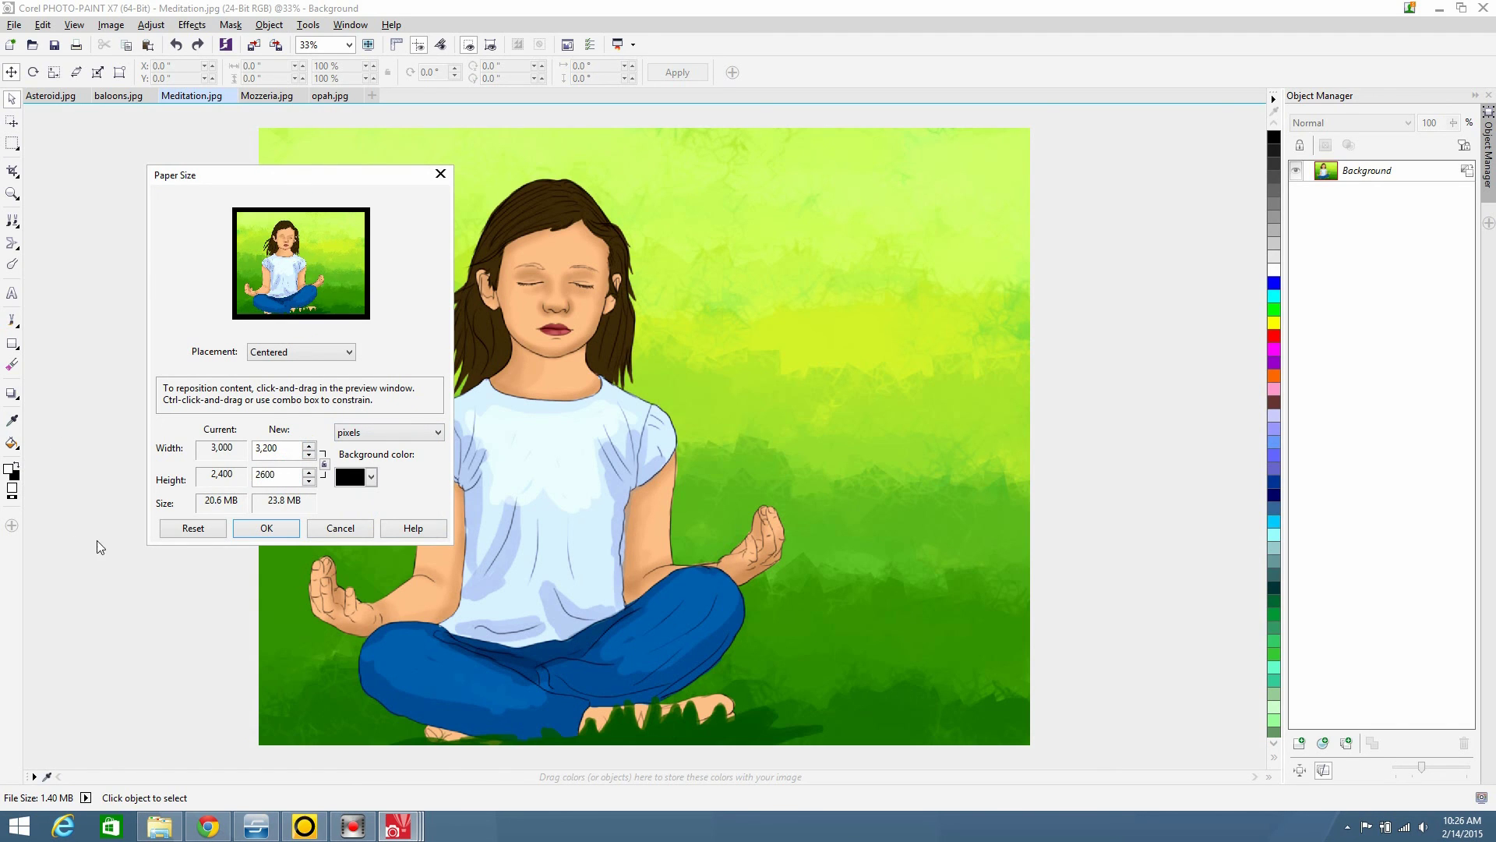
left_click(263, 529)
Resample the bordered Meditation image to 650 pixels wide
left_click(110, 25)
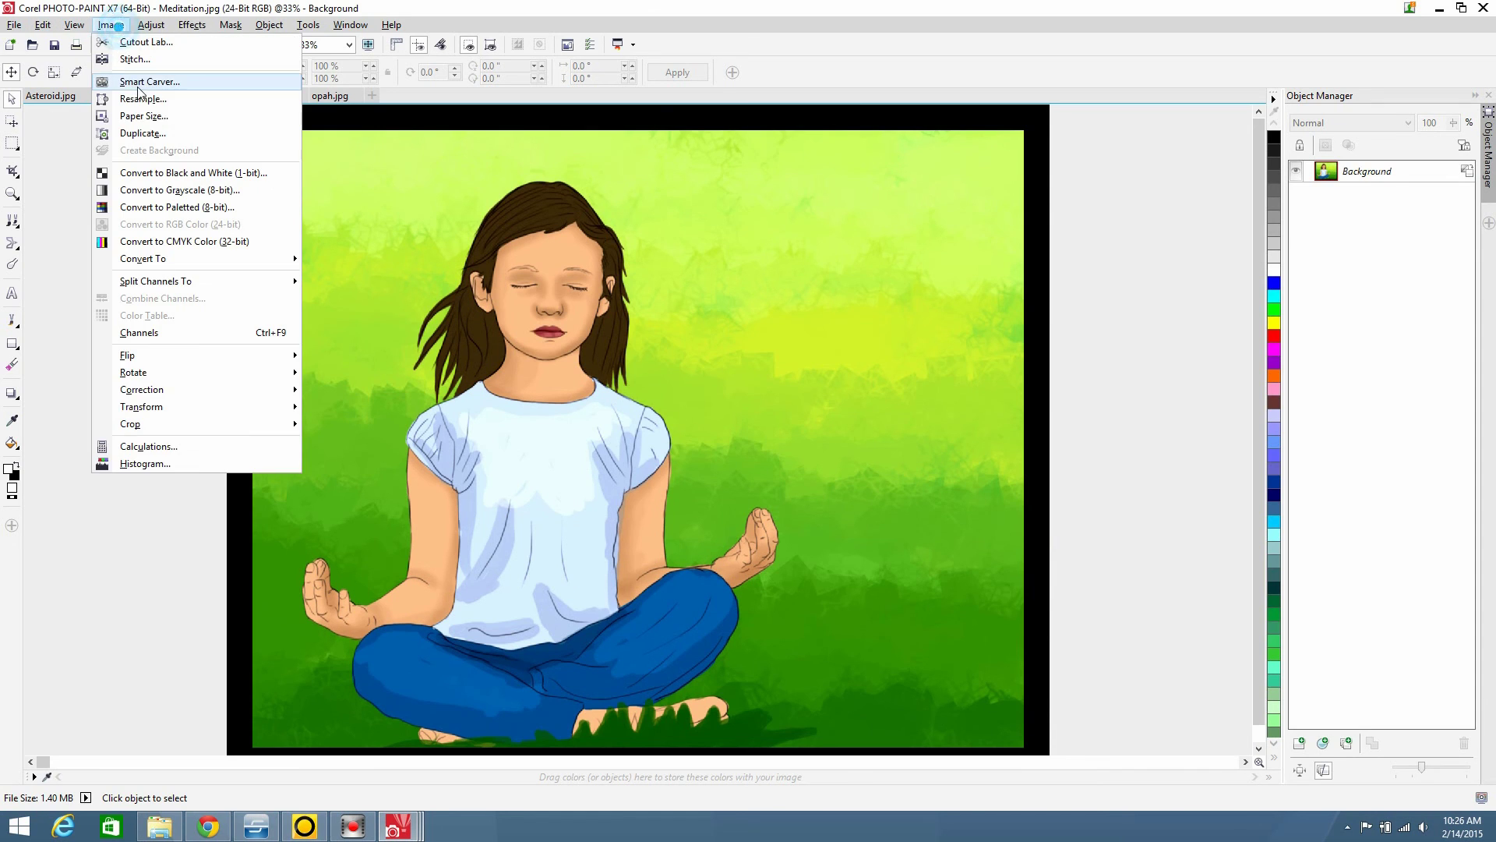
left_click(158, 100)
left_click(860, 329)
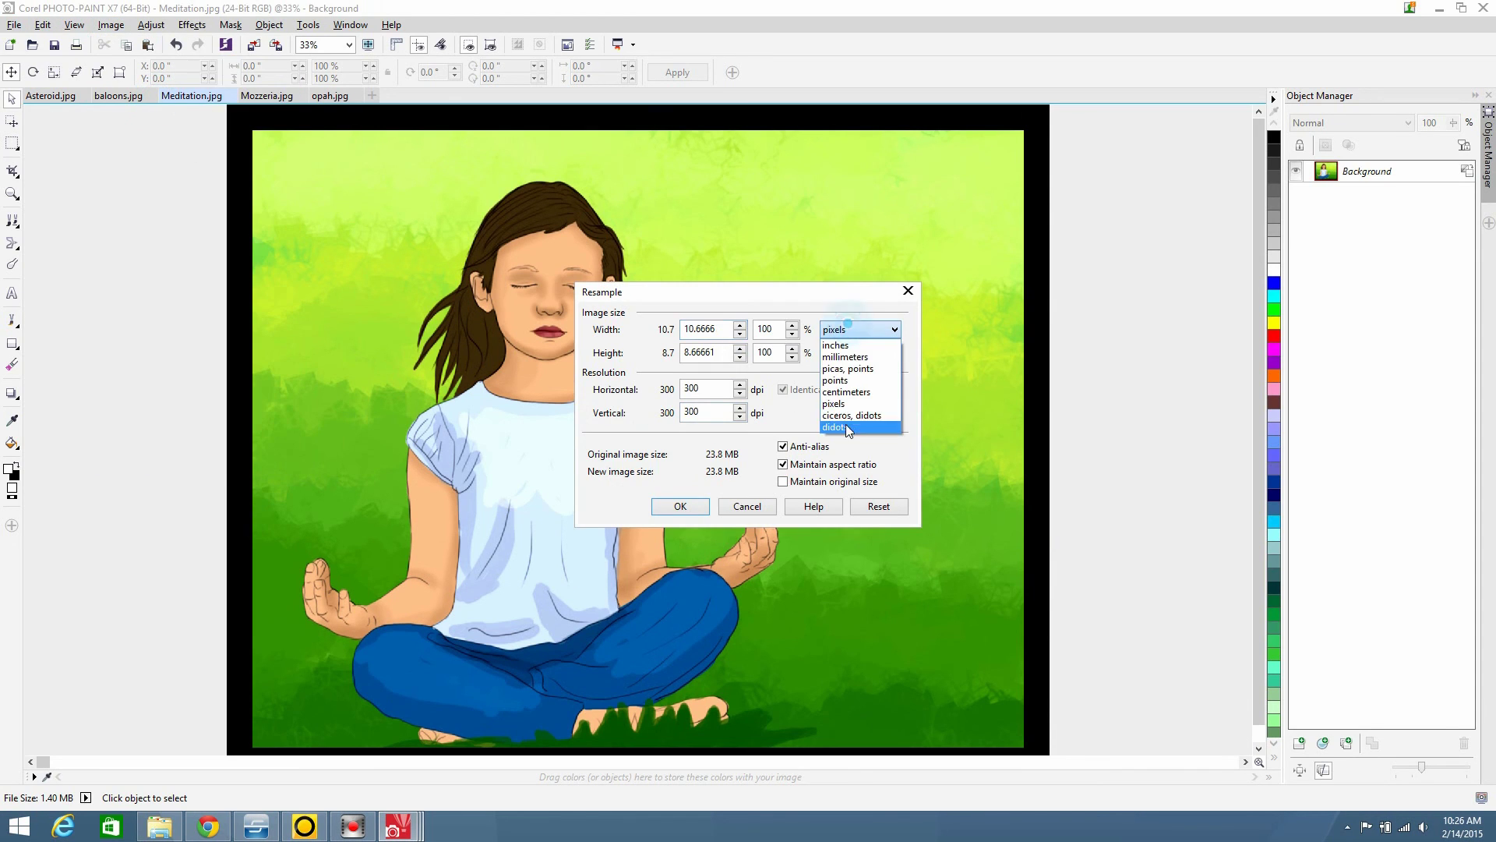
left_click(851, 403)
double_click(702, 329)
type("6500")
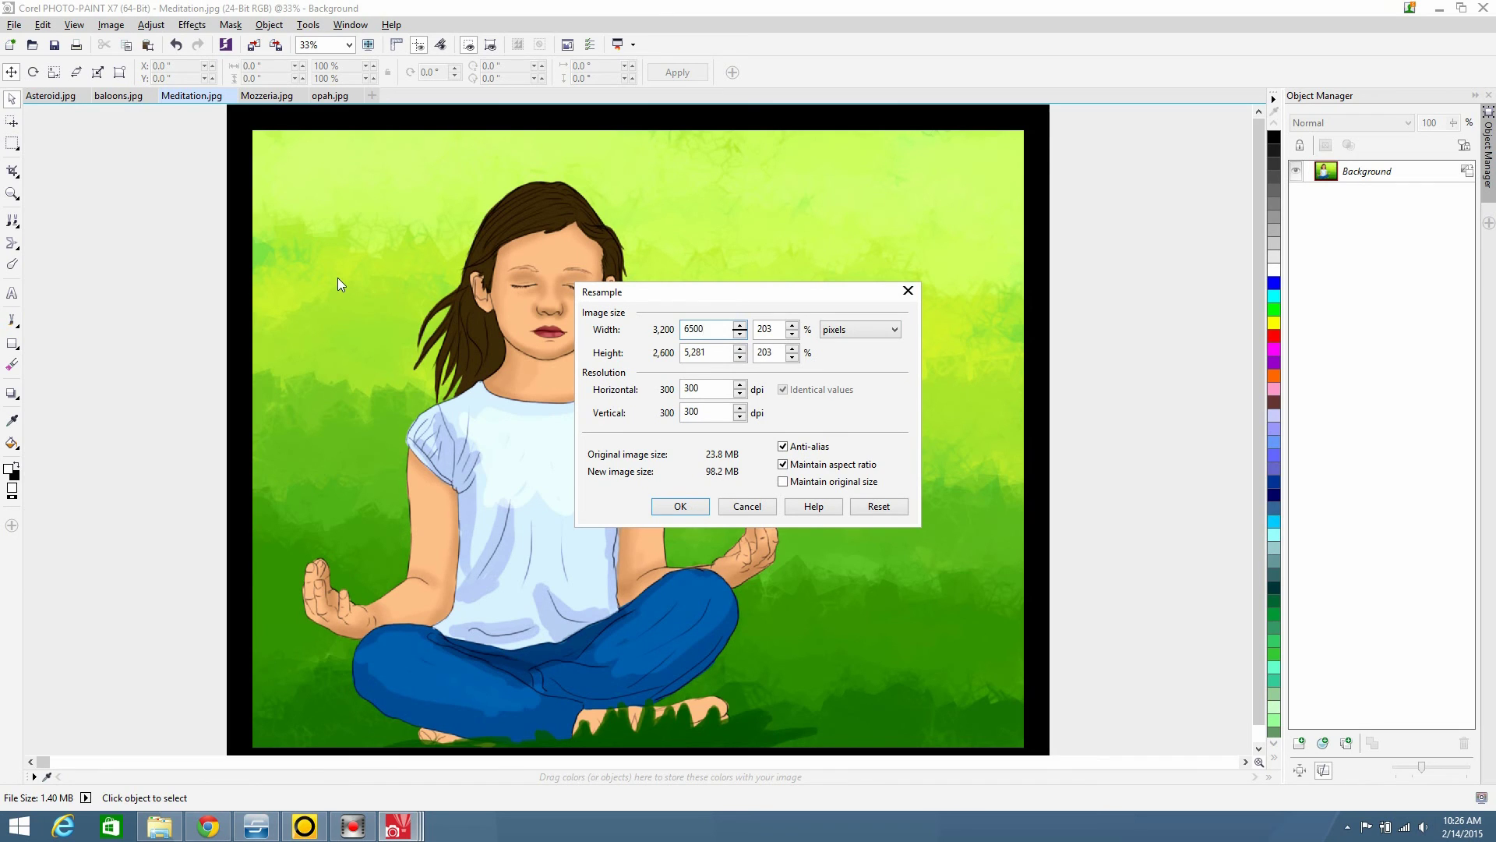
key("BackSpace")
left_click(678, 509)
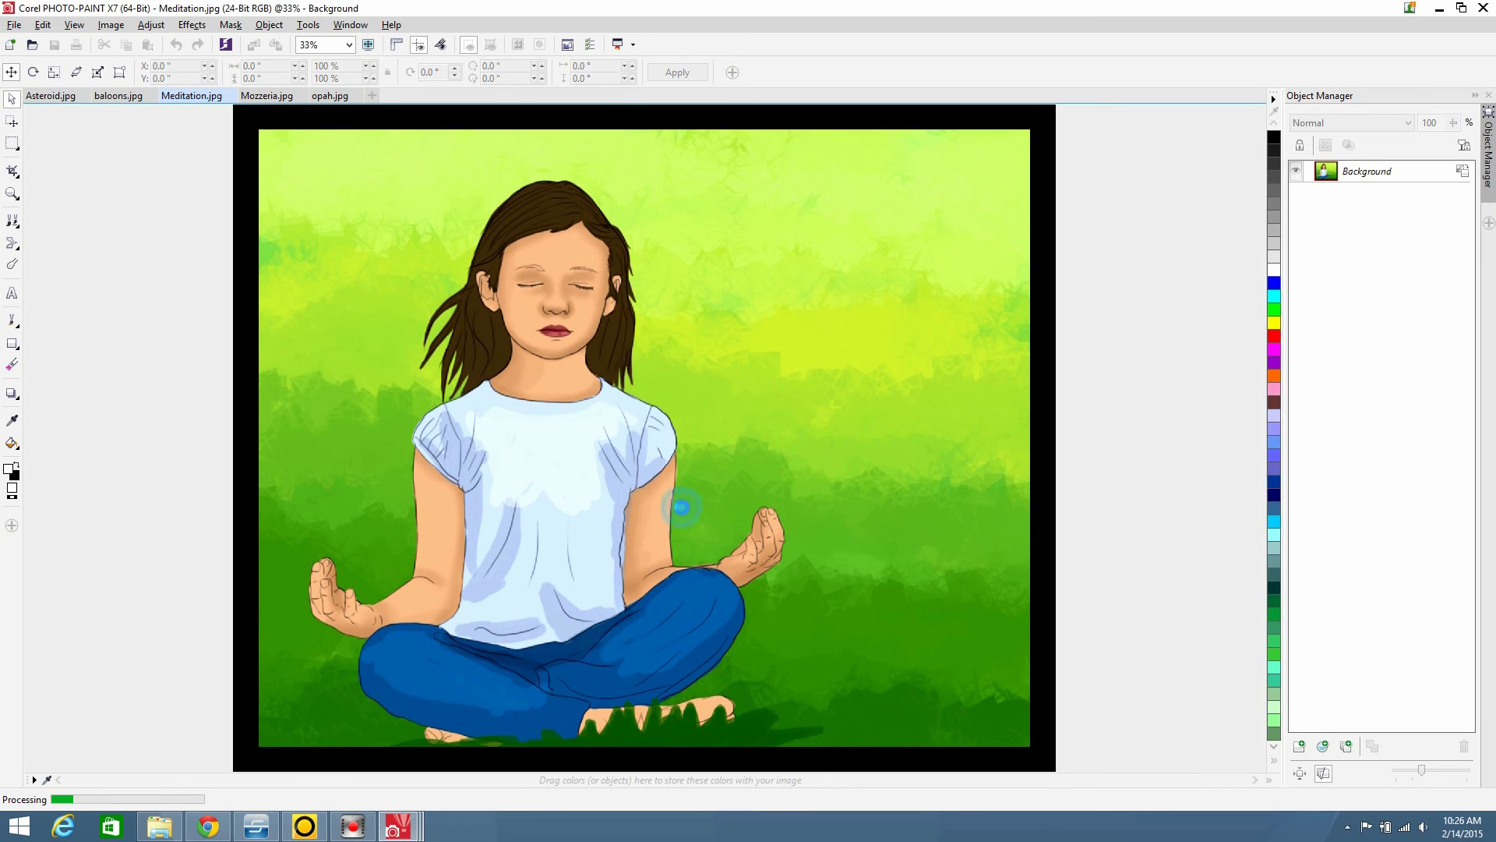
Move through Asteroid.jpg on to baloons.jpg
scroll(474, 332, "up", 3)
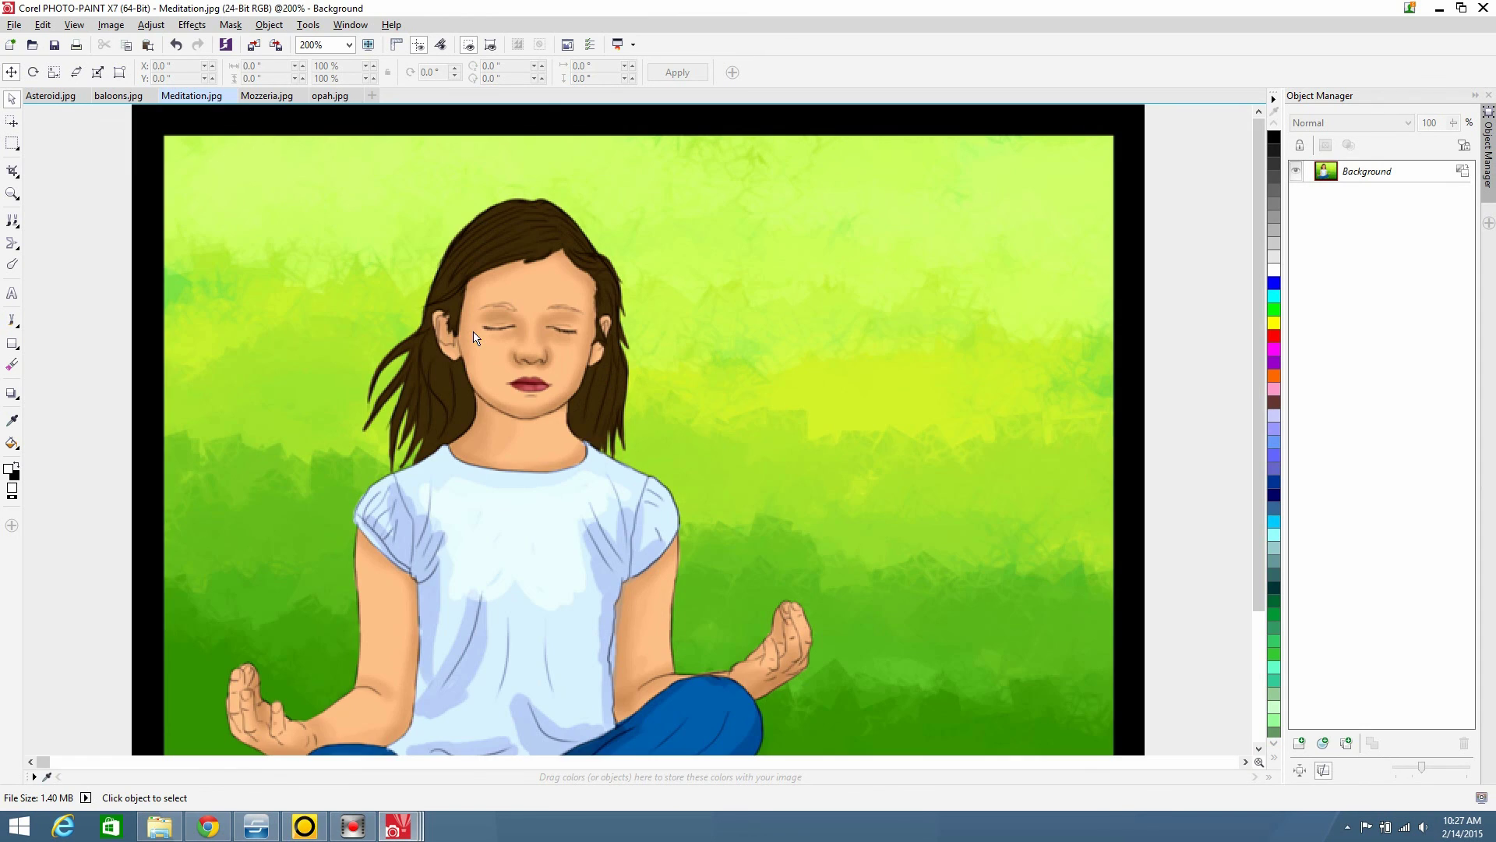
scroll(474, 337, "down", 3)
scroll(474, 337, "up", 1)
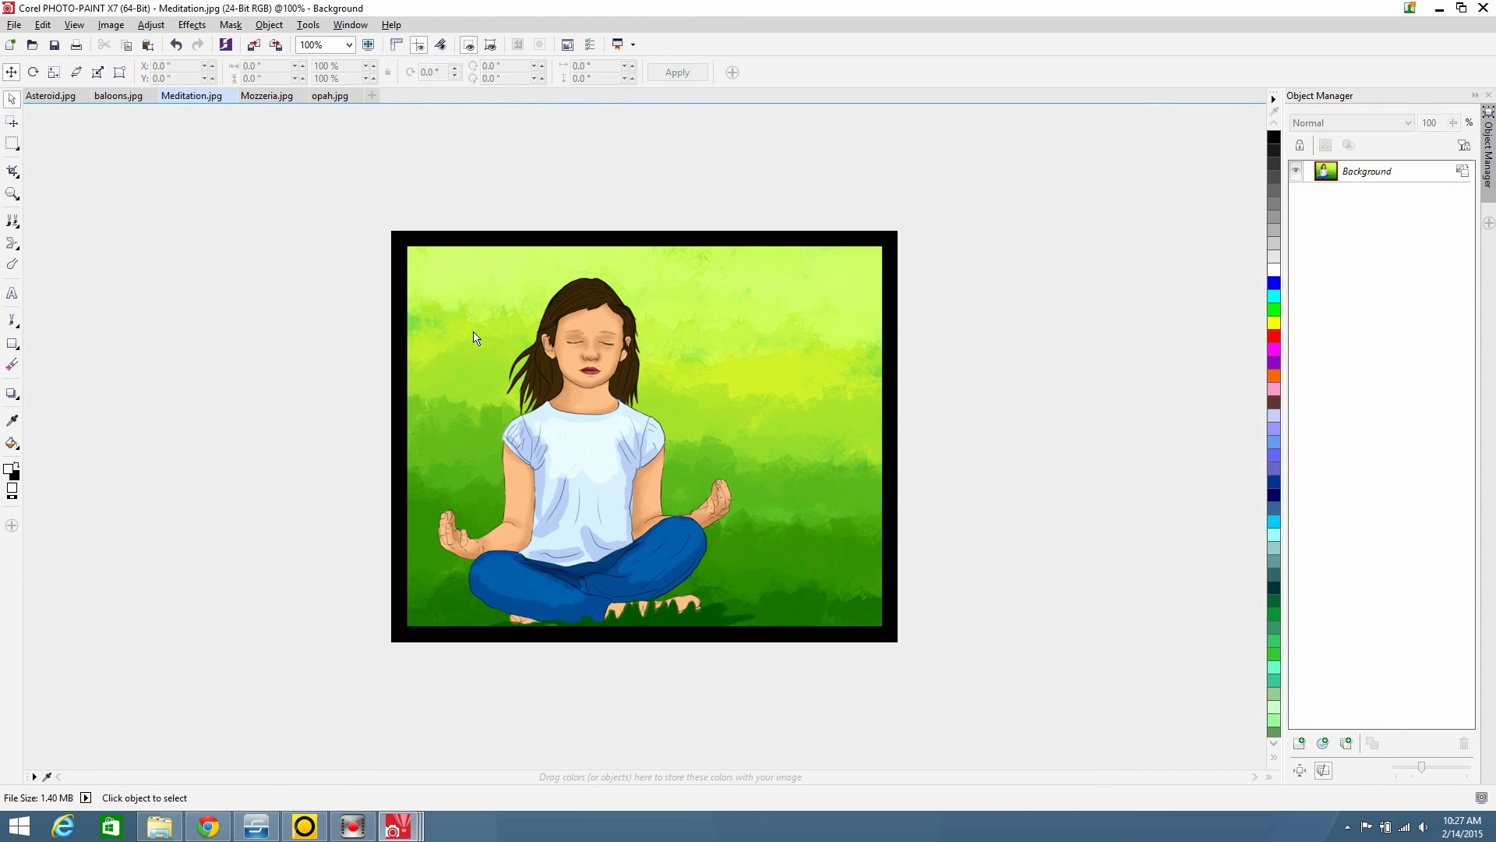
left_click(56, 96)
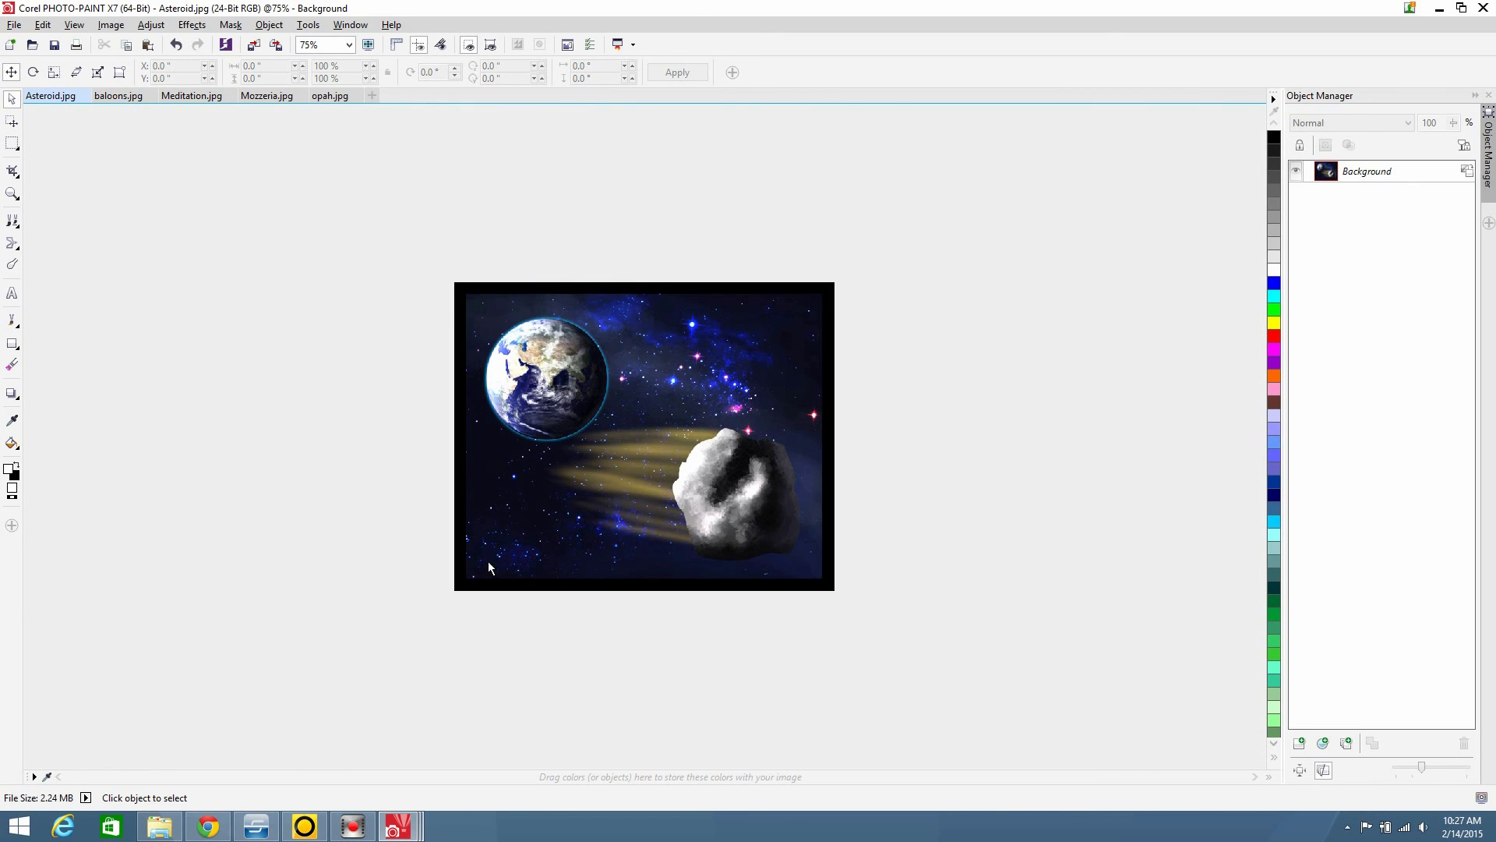
left_click(117, 96)
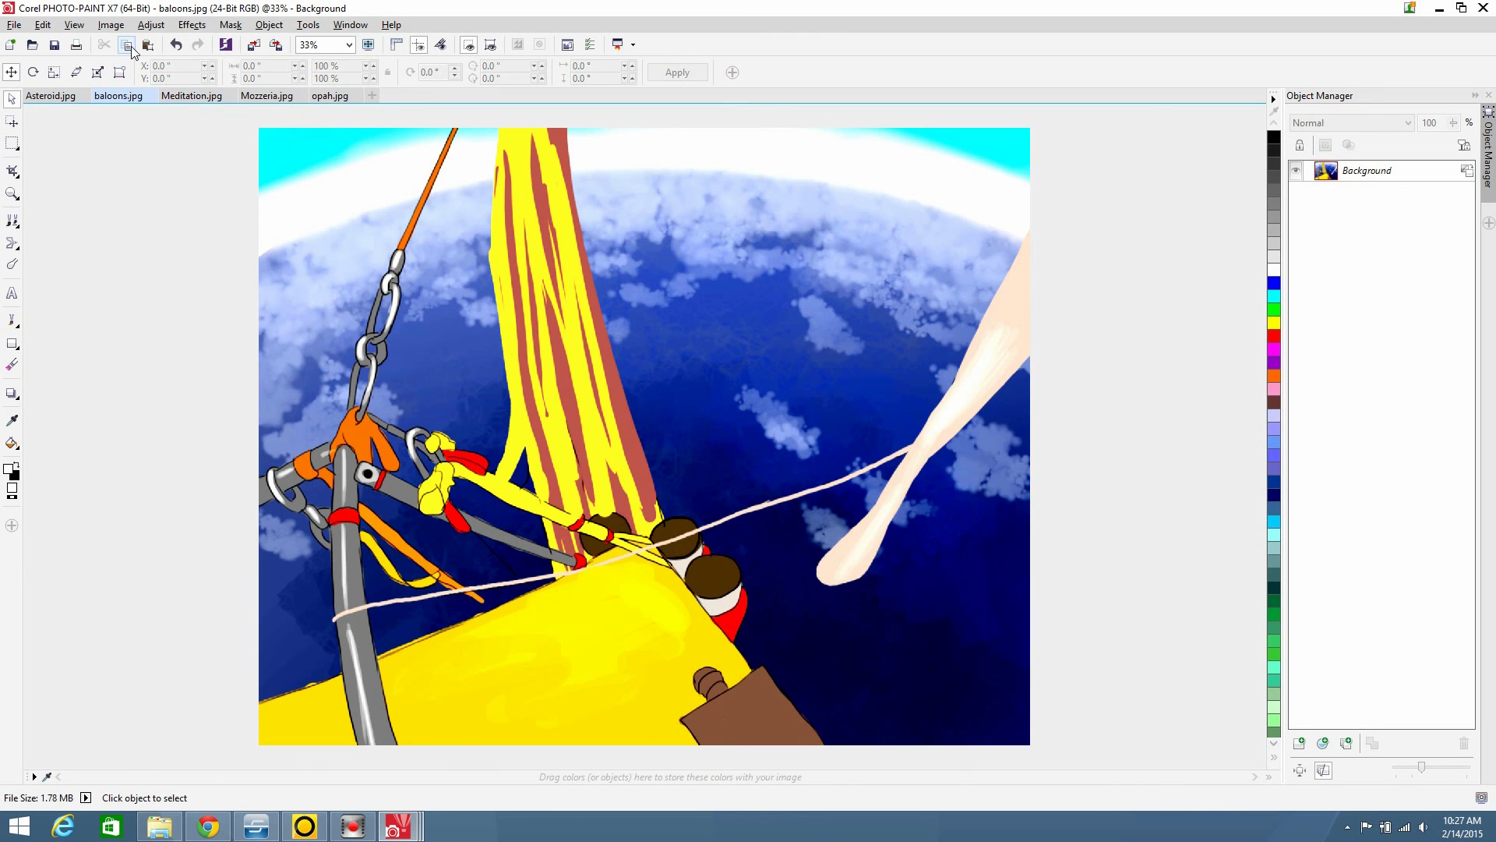
Give baloons.jpg a black border by enlarging its canvas to 3200×2600 pixels
left_click(111, 25)
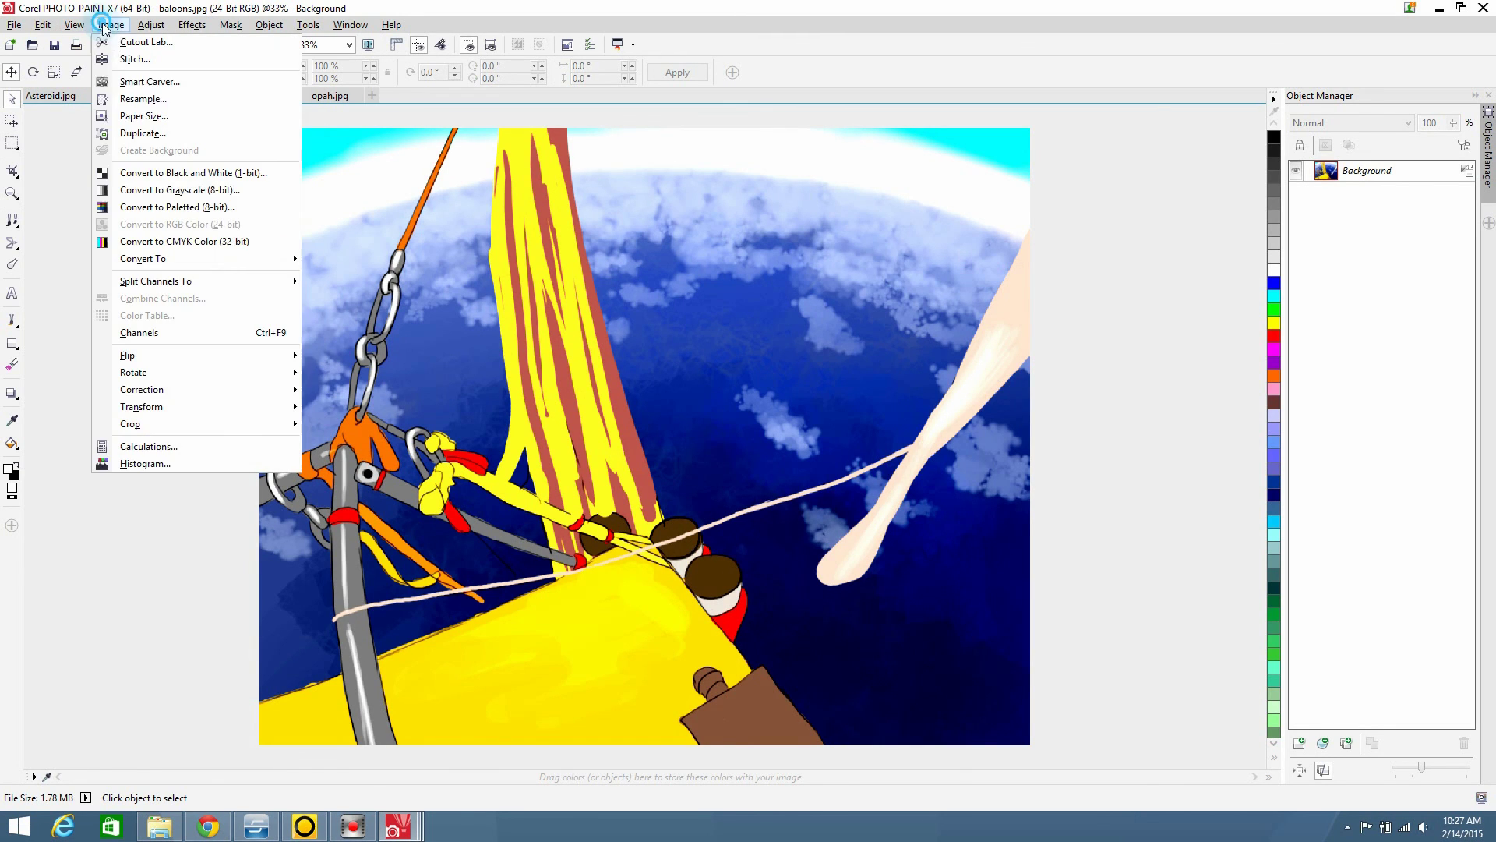
left_click(156, 99)
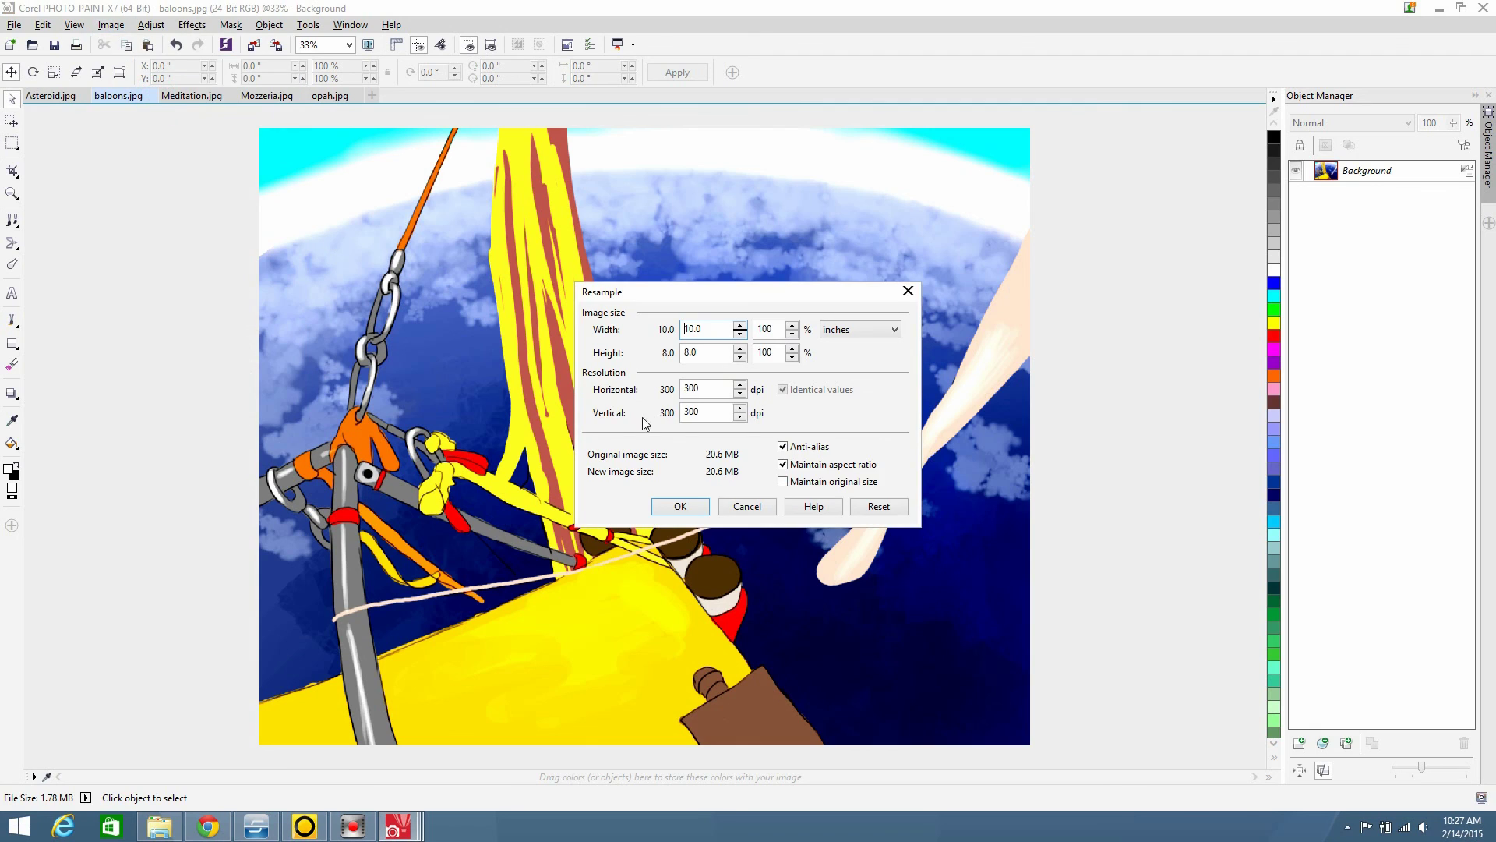
left_click(849, 330)
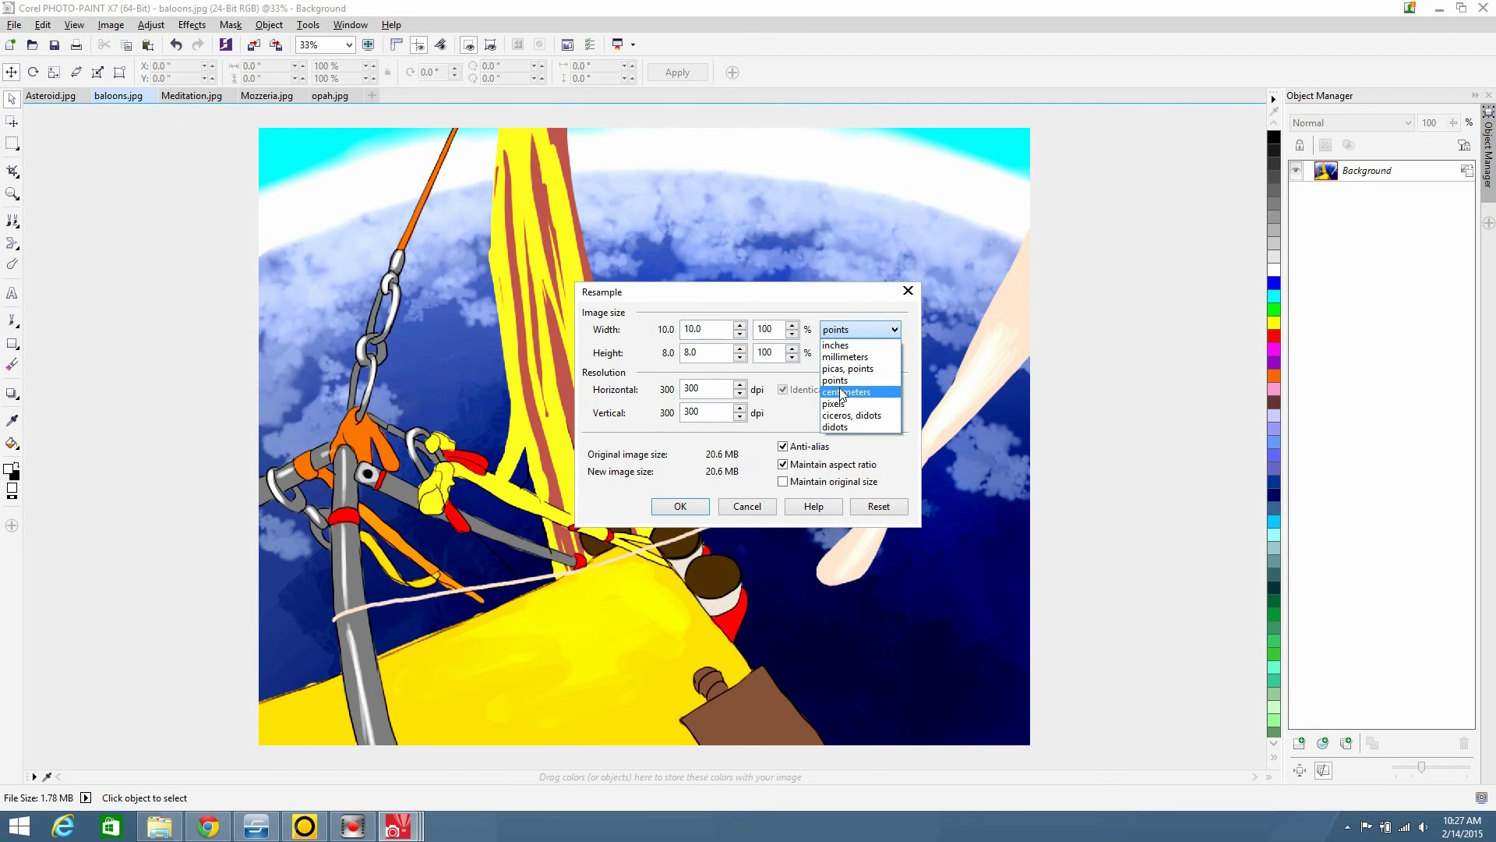
left_click(842, 405)
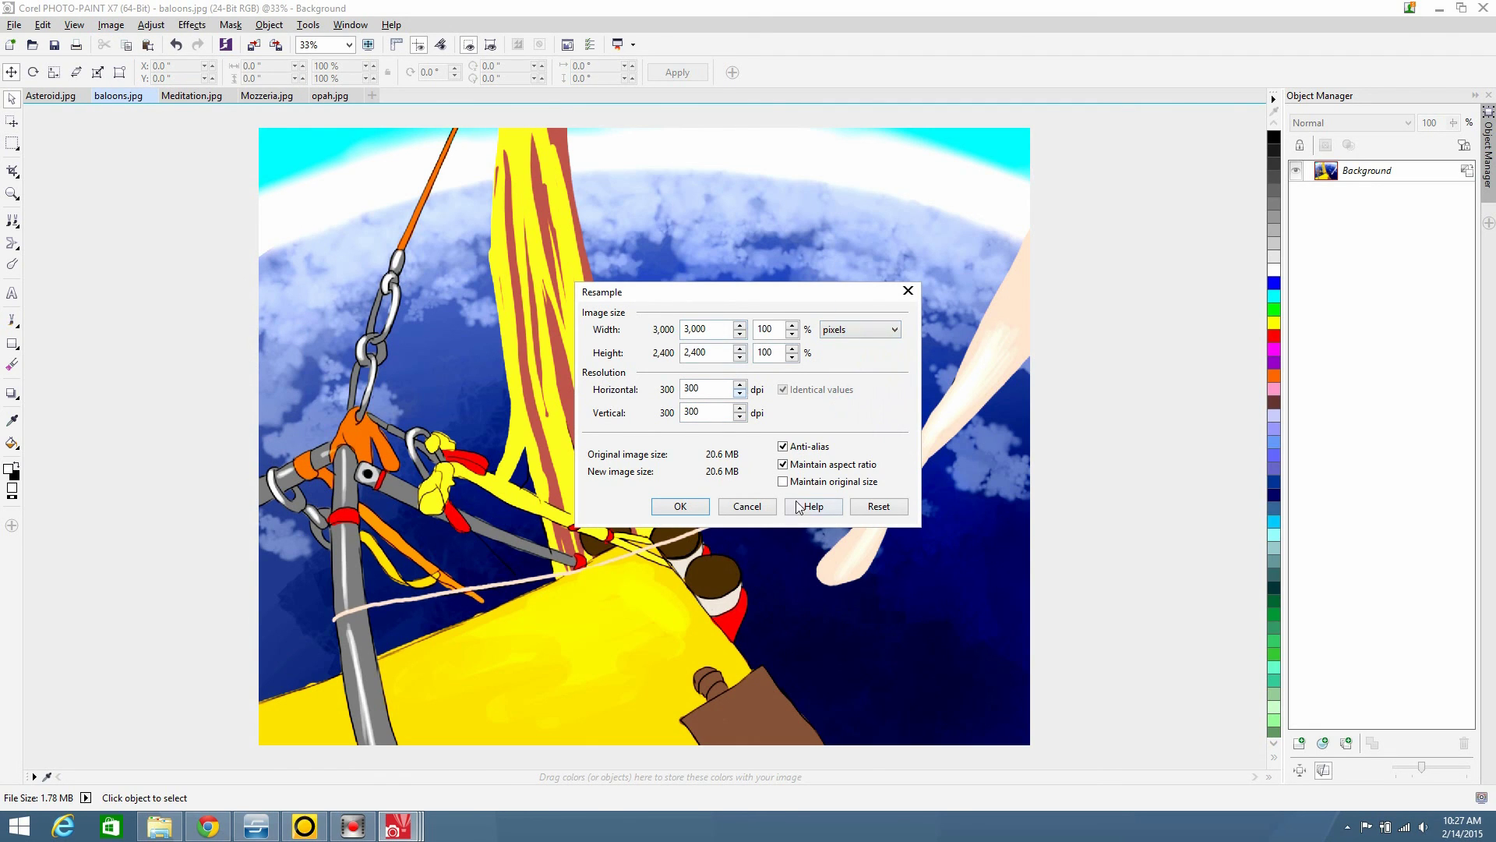
left_click(760, 505)
left_click(111, 25)
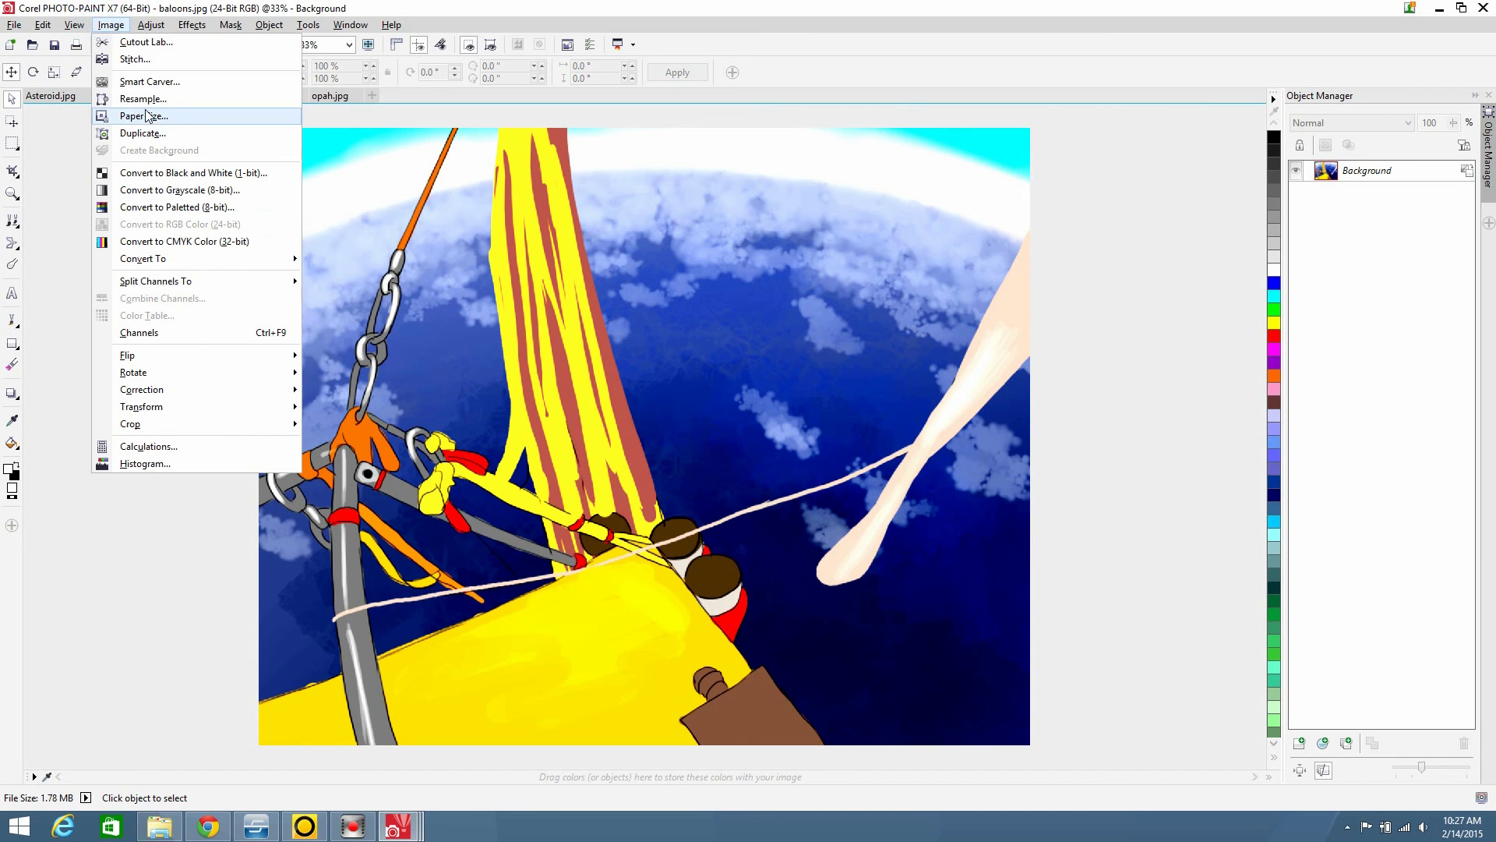
left_click(151, 117)
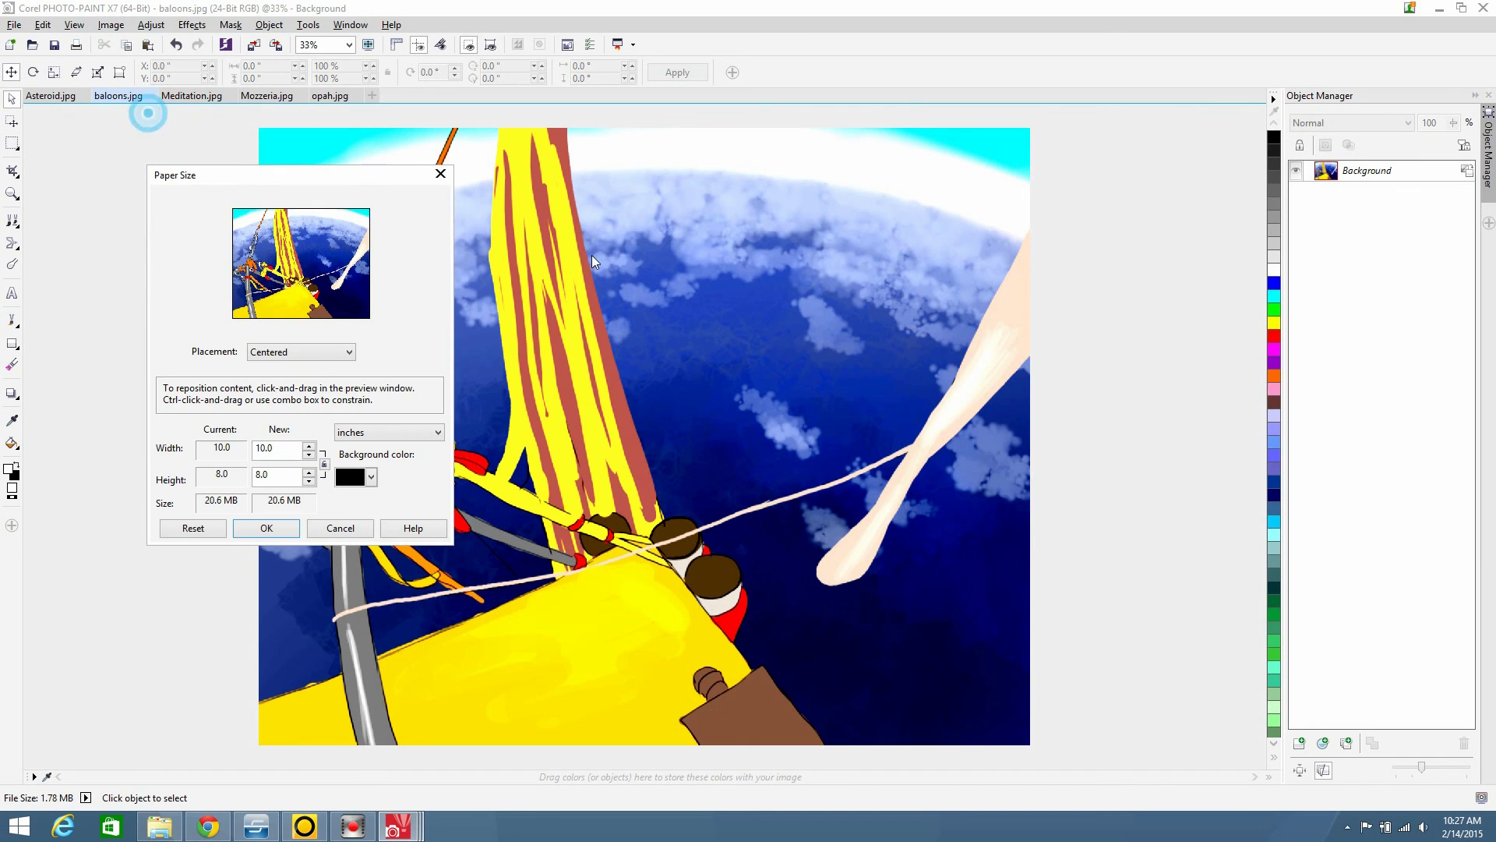
left_click(390, 432)
left_click(370, 506)
double_click(280, 449)
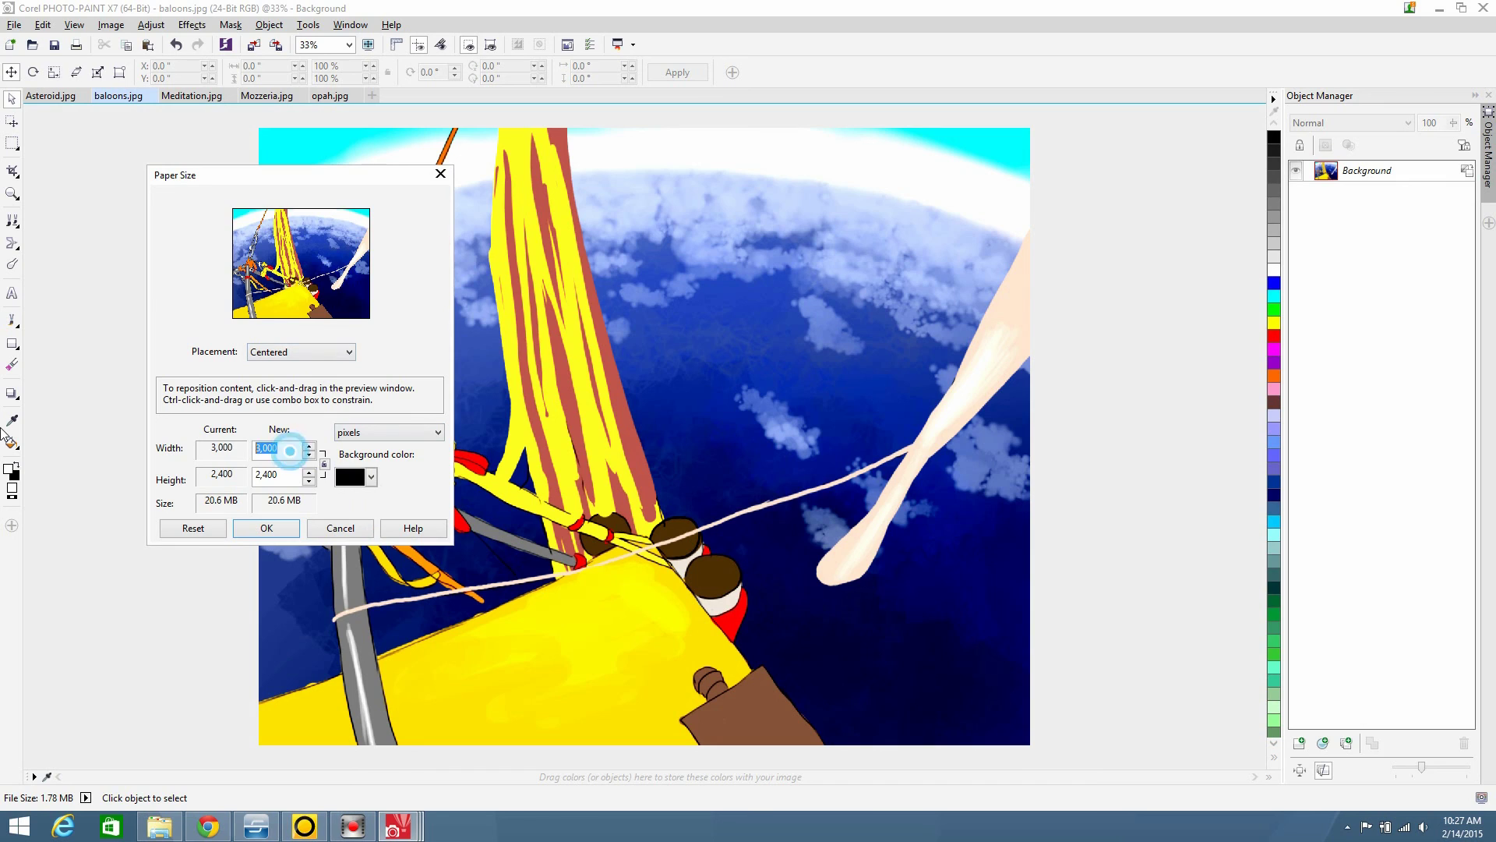
type("3200")
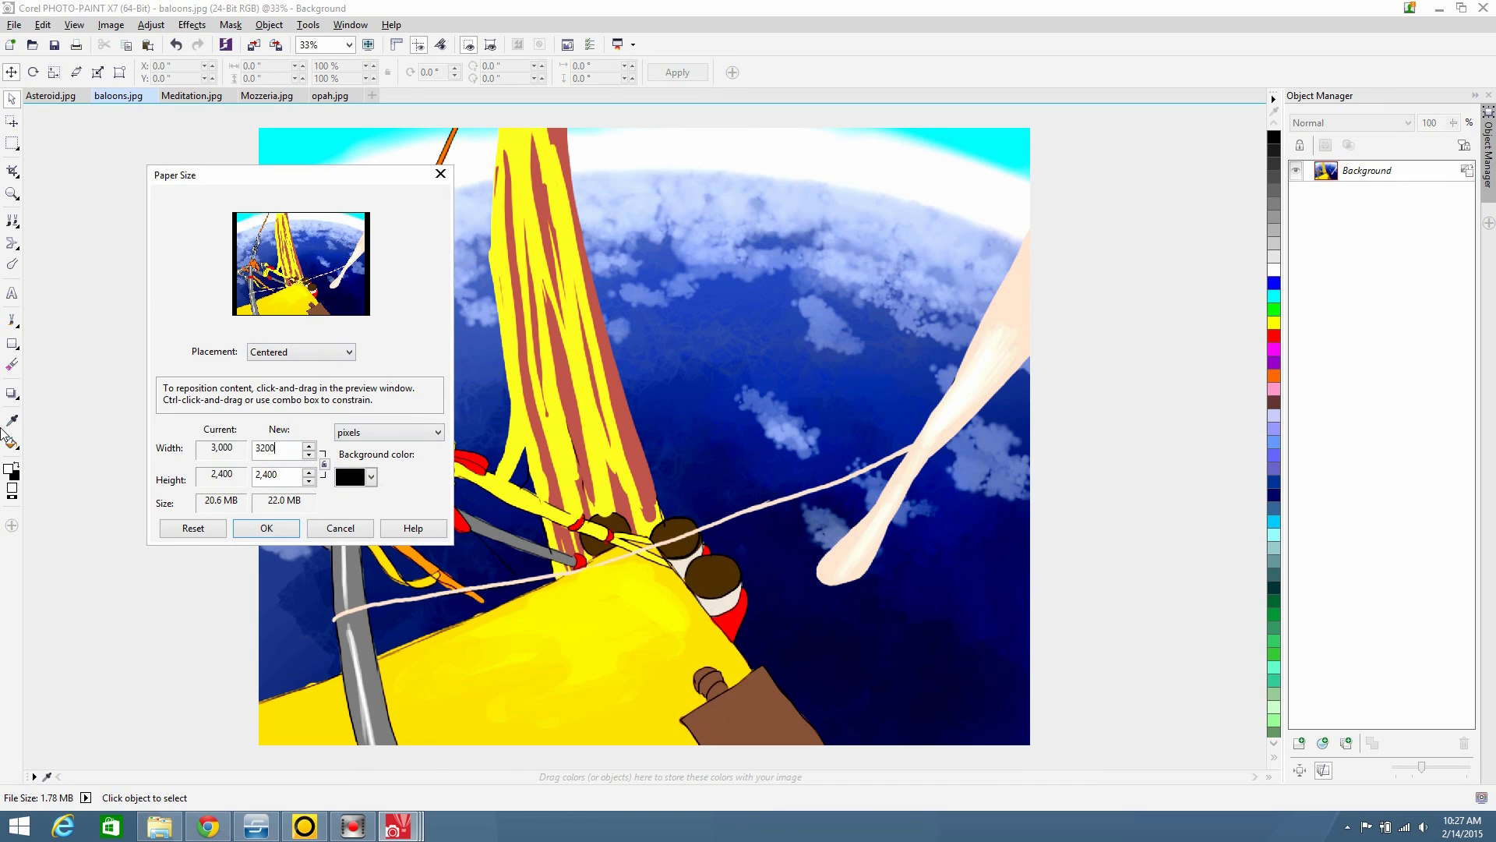
double_click(271, 477)
type("2600")
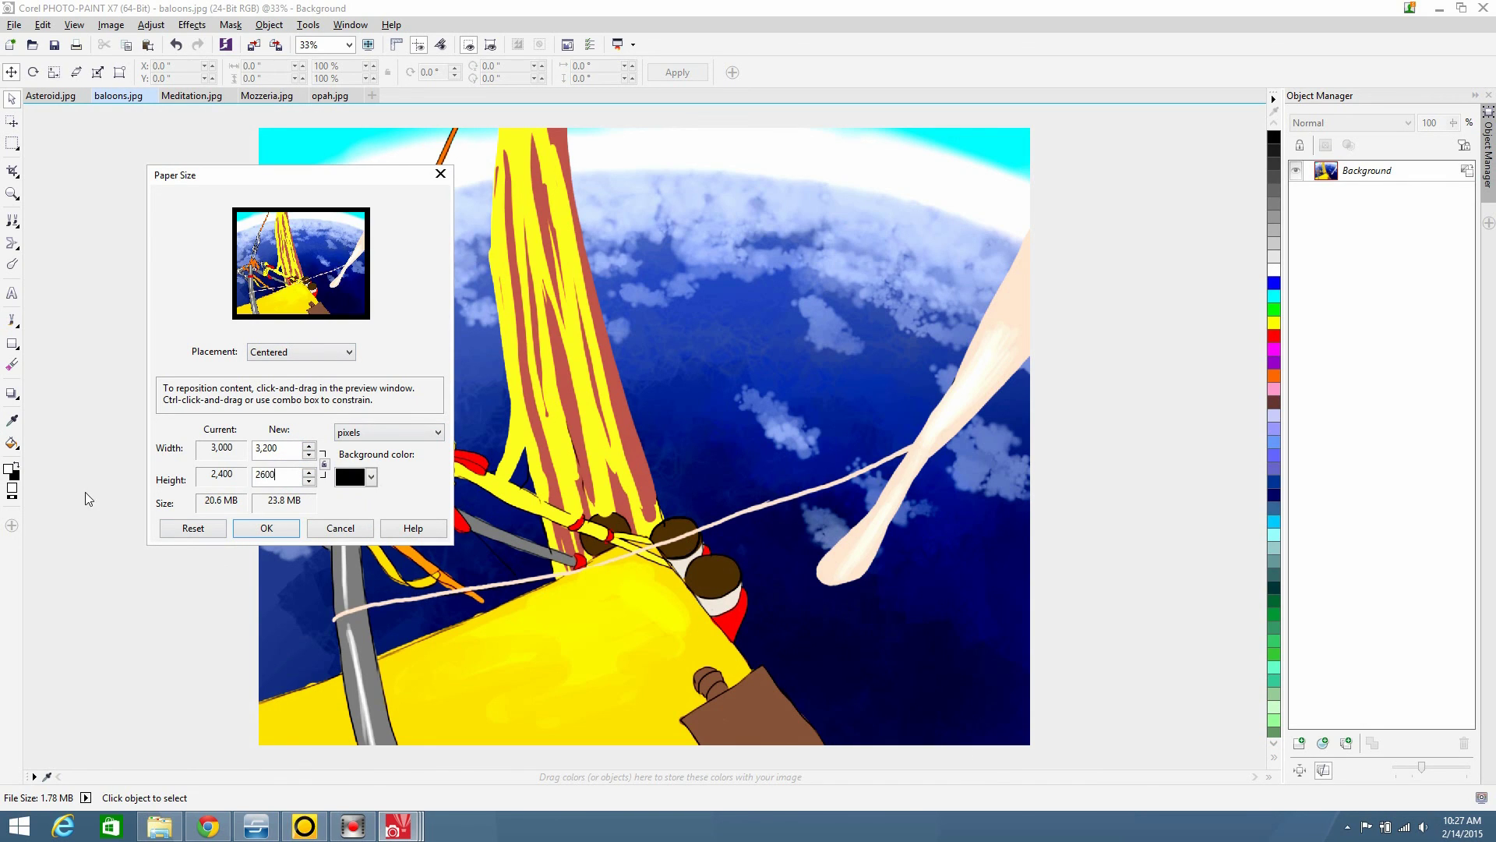
left_click(266, 529)
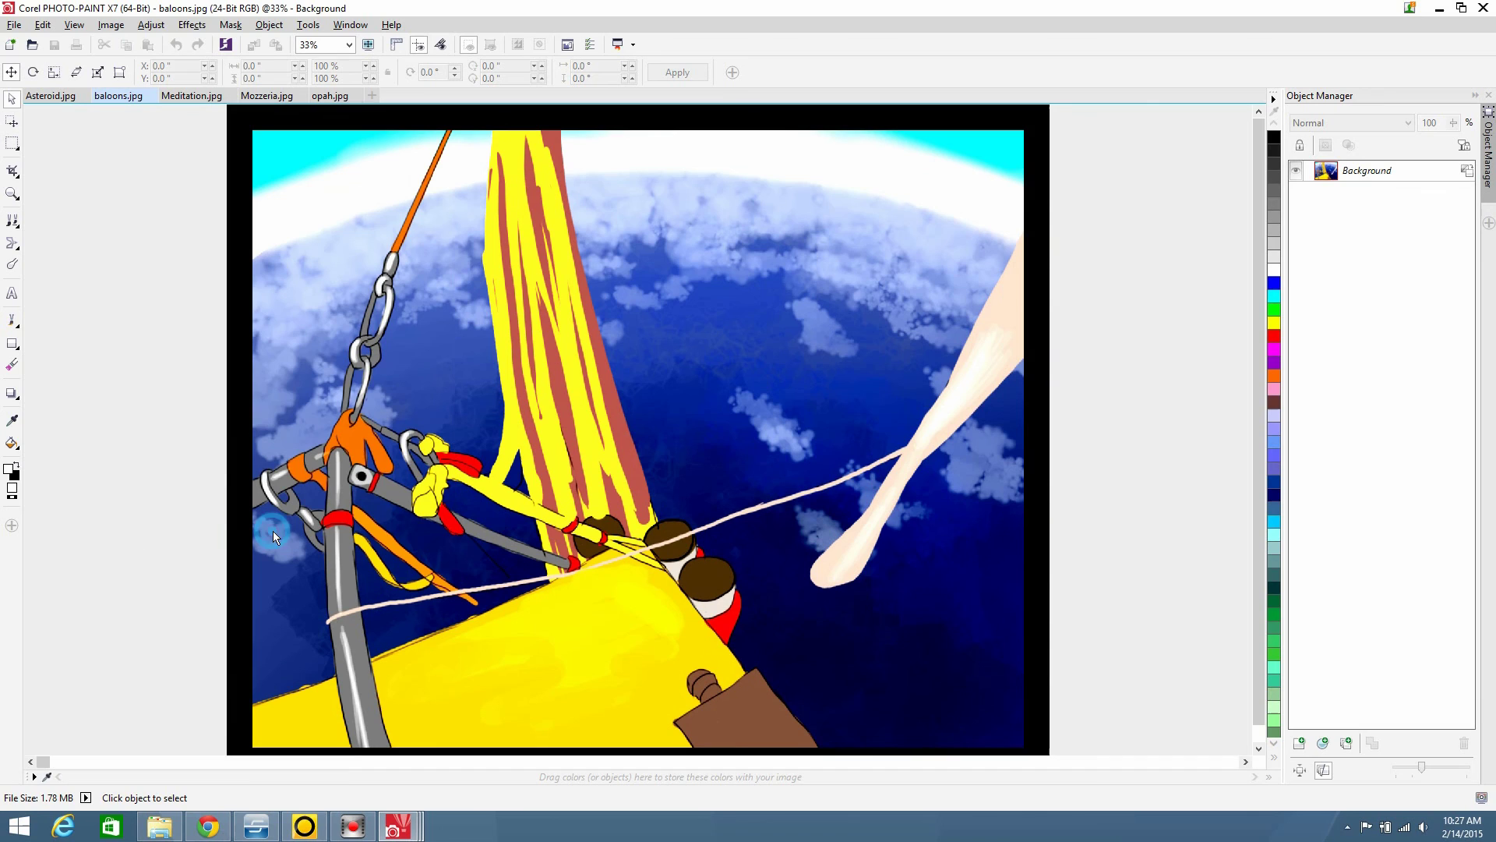
Resample the balloons image to 650 pixels wide, then bring up Mozzeria.jpg
left_click(125, 26)
left_click(156, 98)
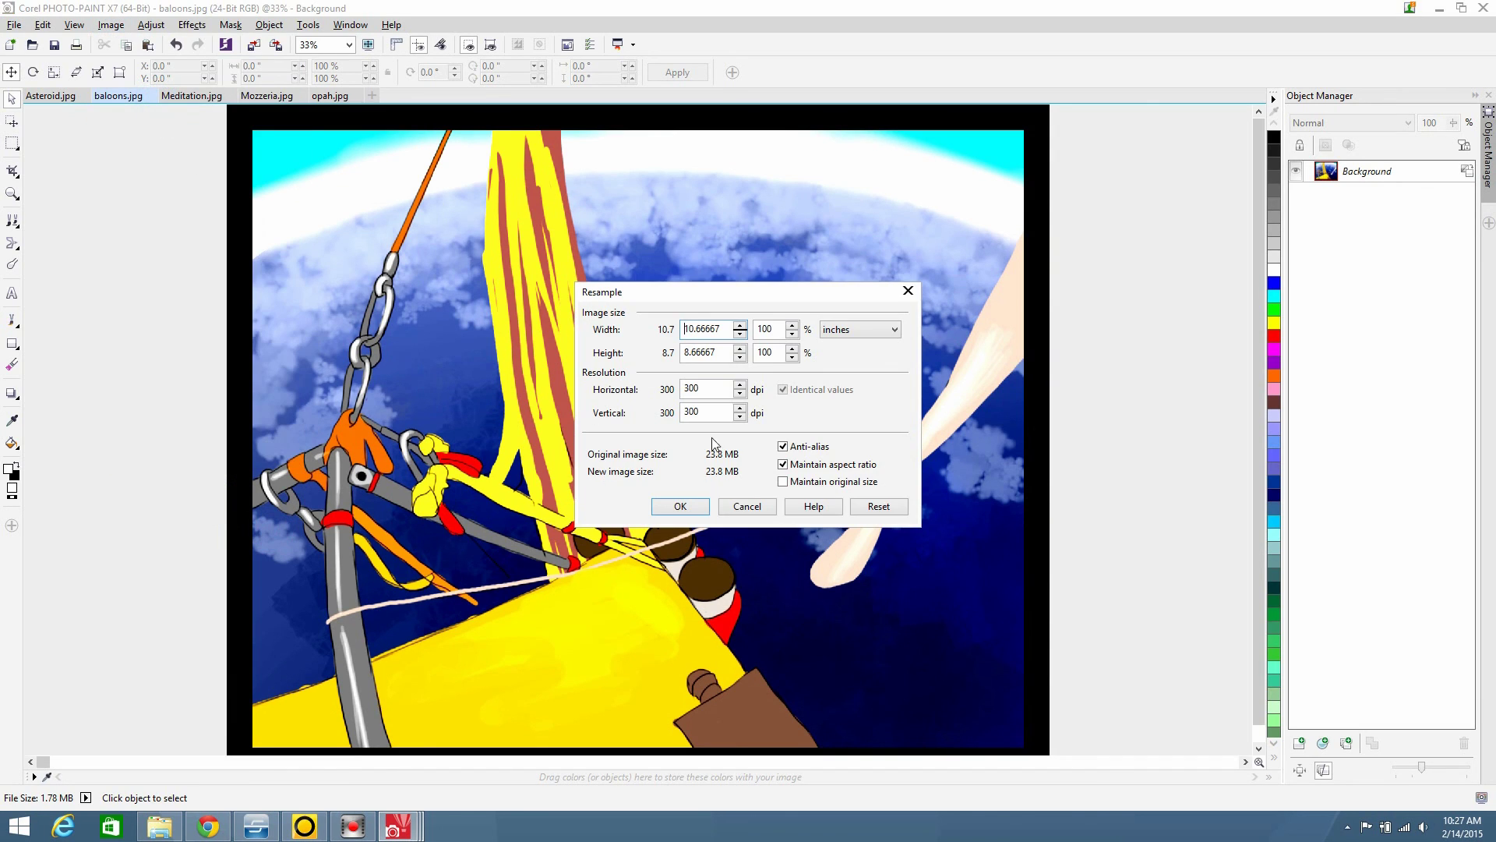
left_click(871, 328)
left_click(861, 404)
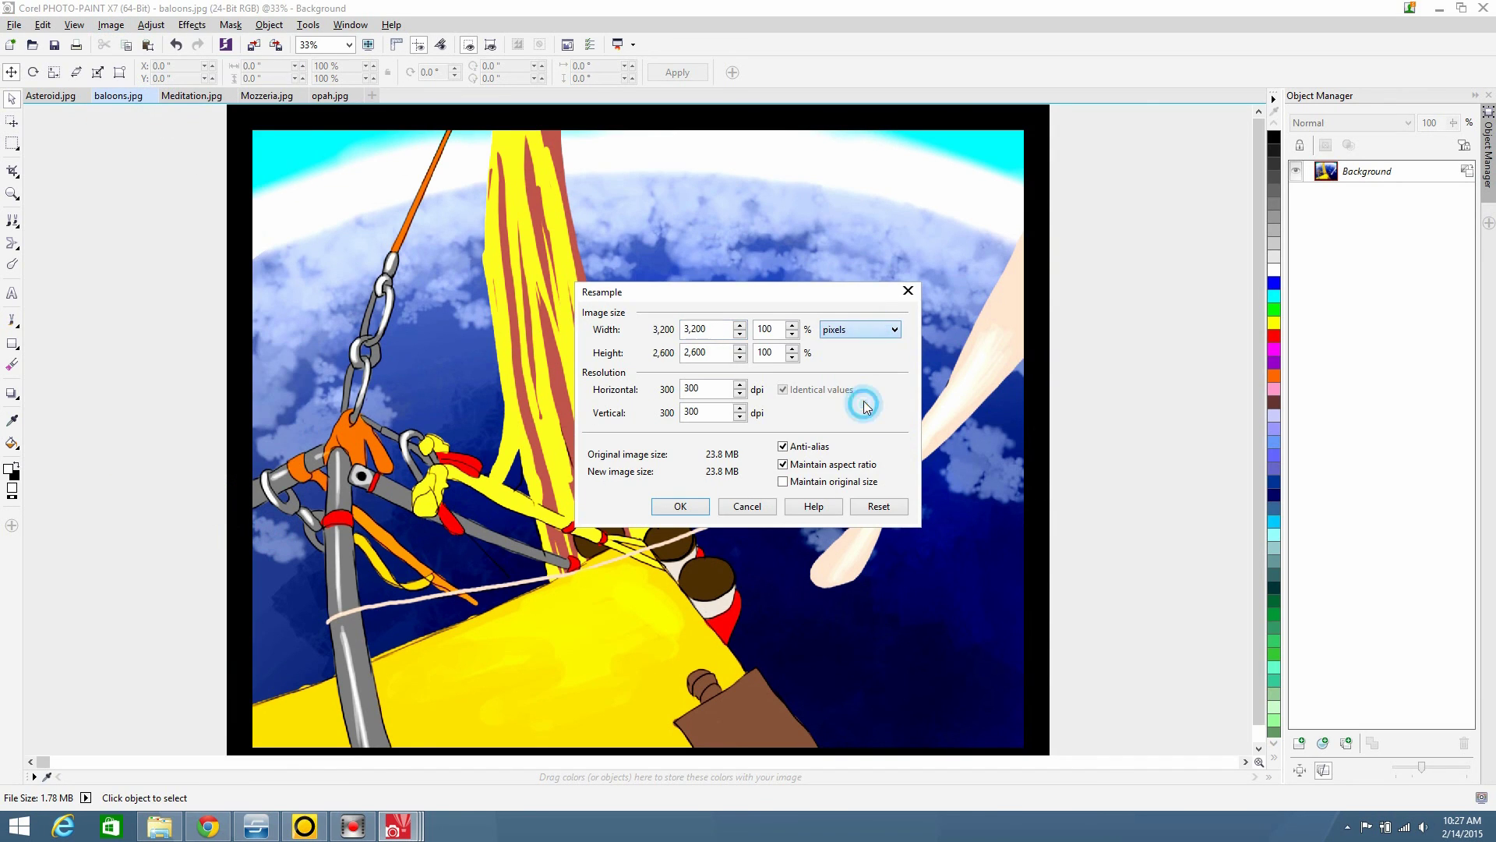
double_click(713, 331)
type("650")
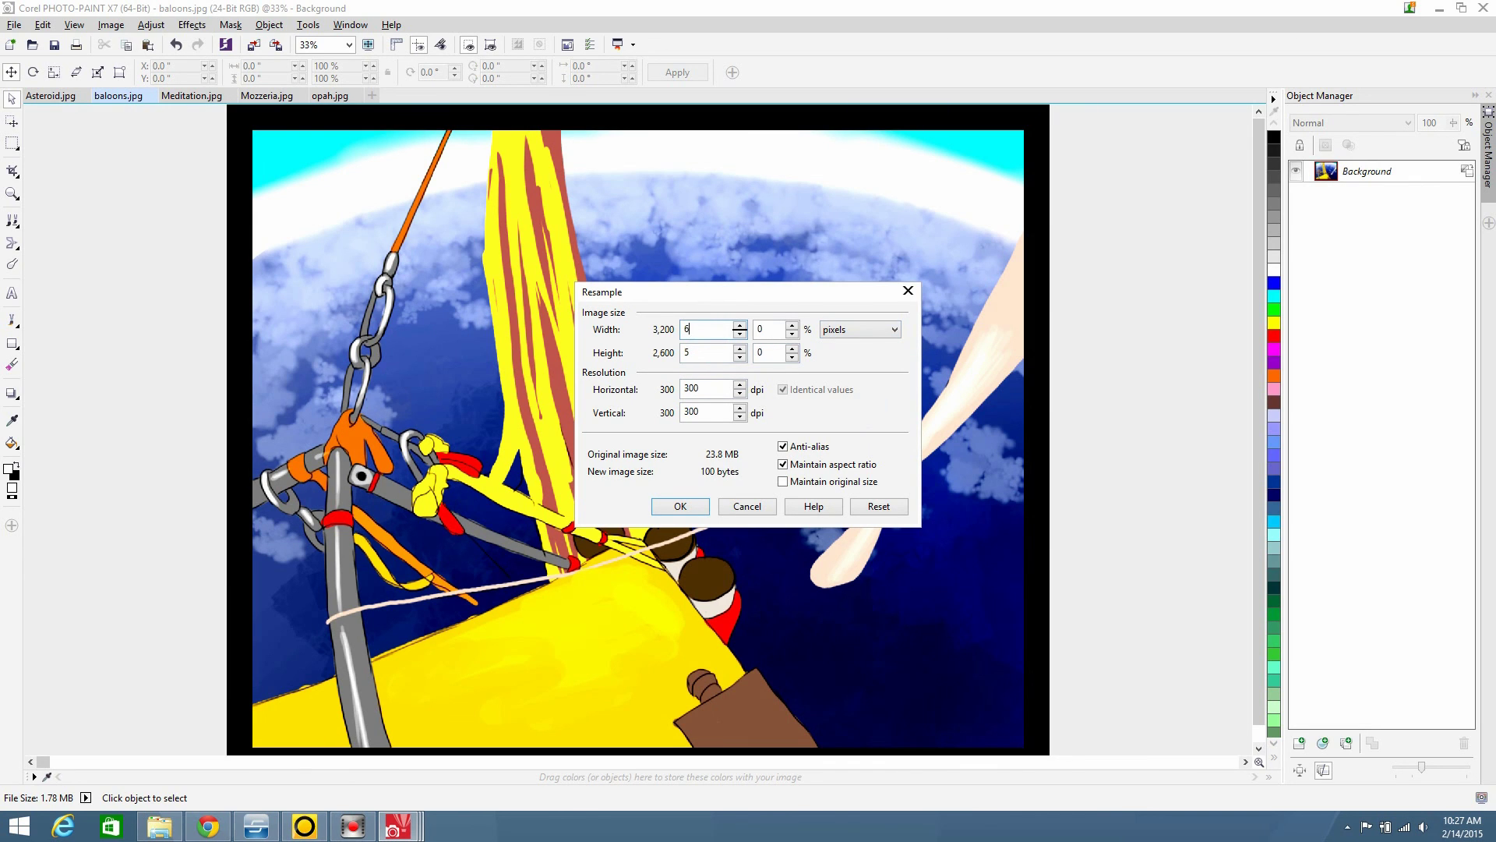
left_click(680, 506)
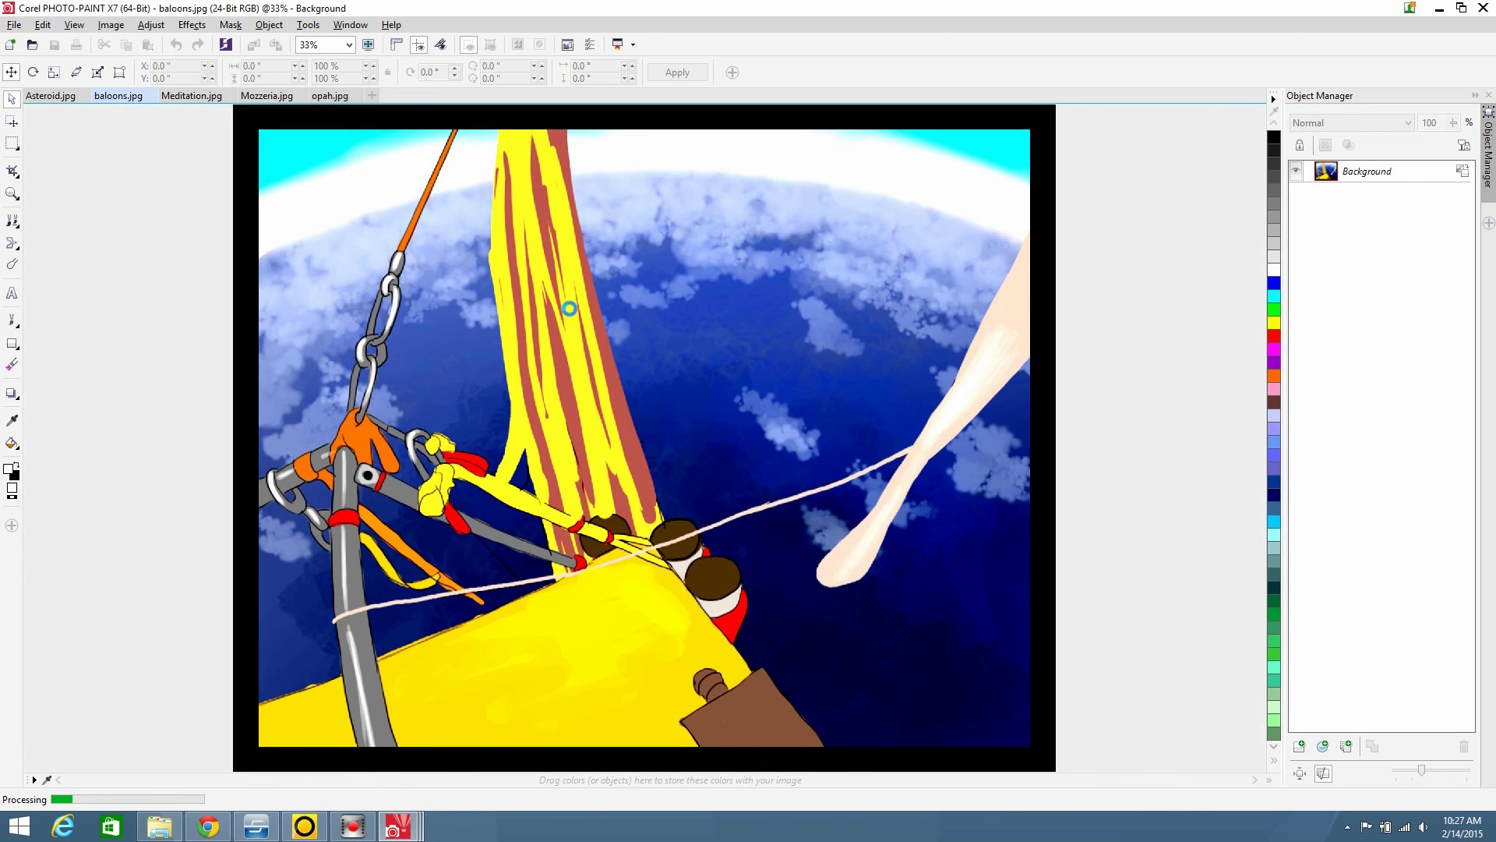
left_click(194, 95)
left_click(266, 95)
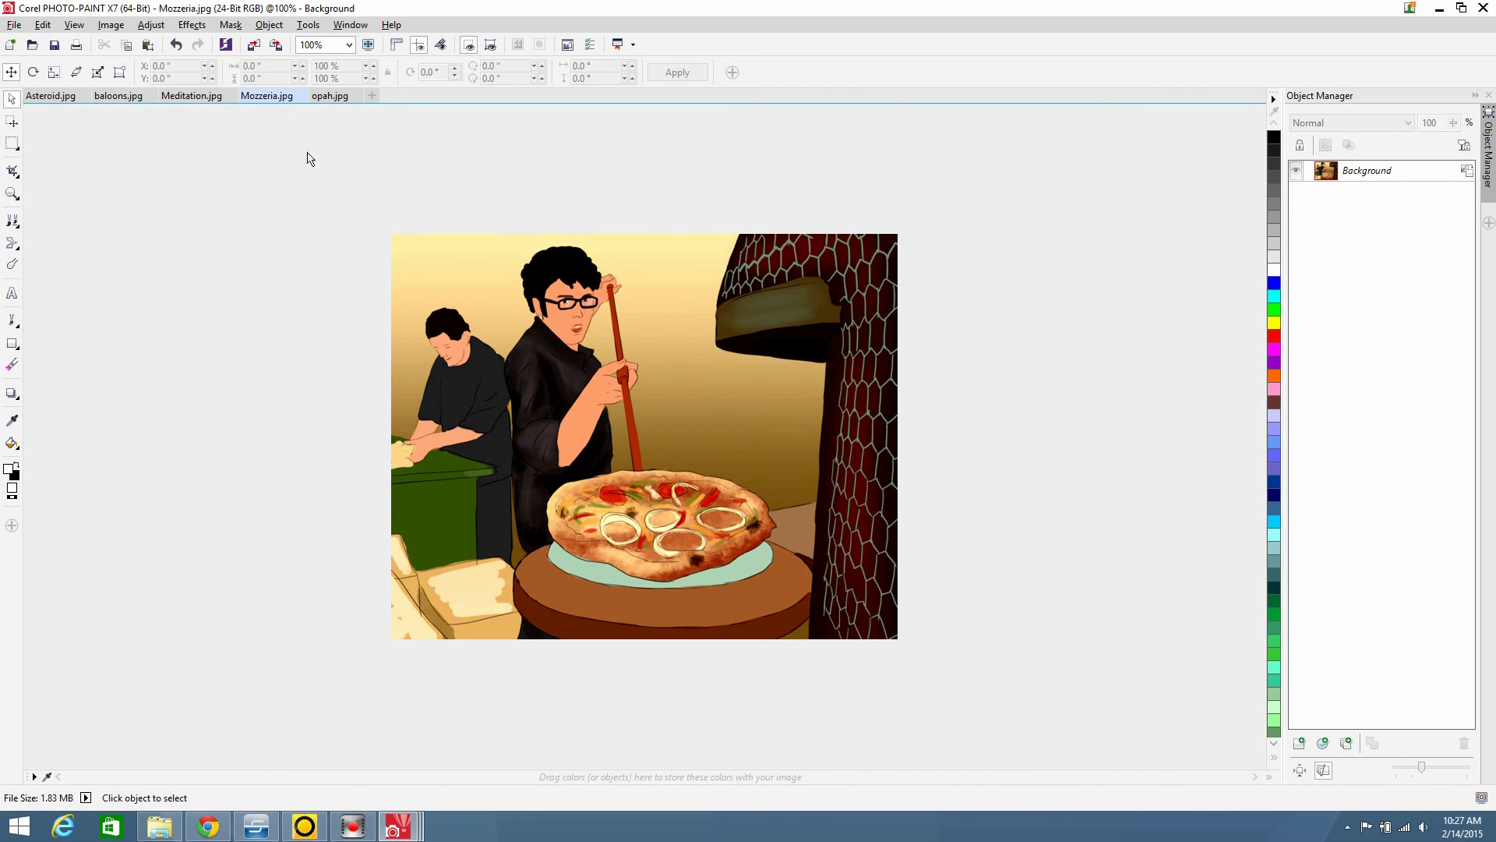
Check the pizza image's pixel size and undo its earlier resample, restoring 3000×2400
left_click(111, 24)
left_click(139, 95)
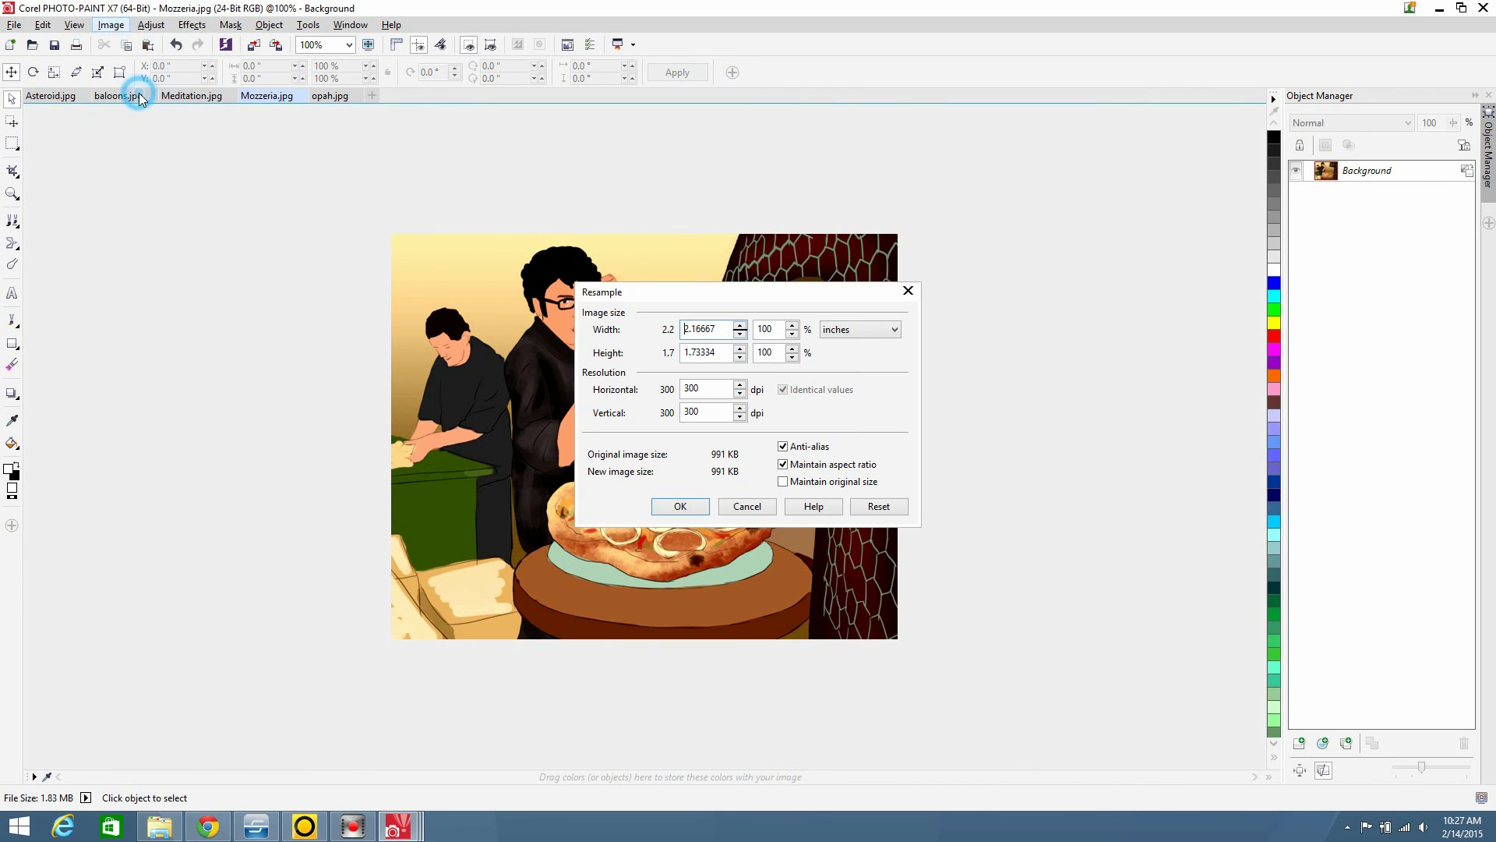
left_click(861, 329)
left_click(847, 401)
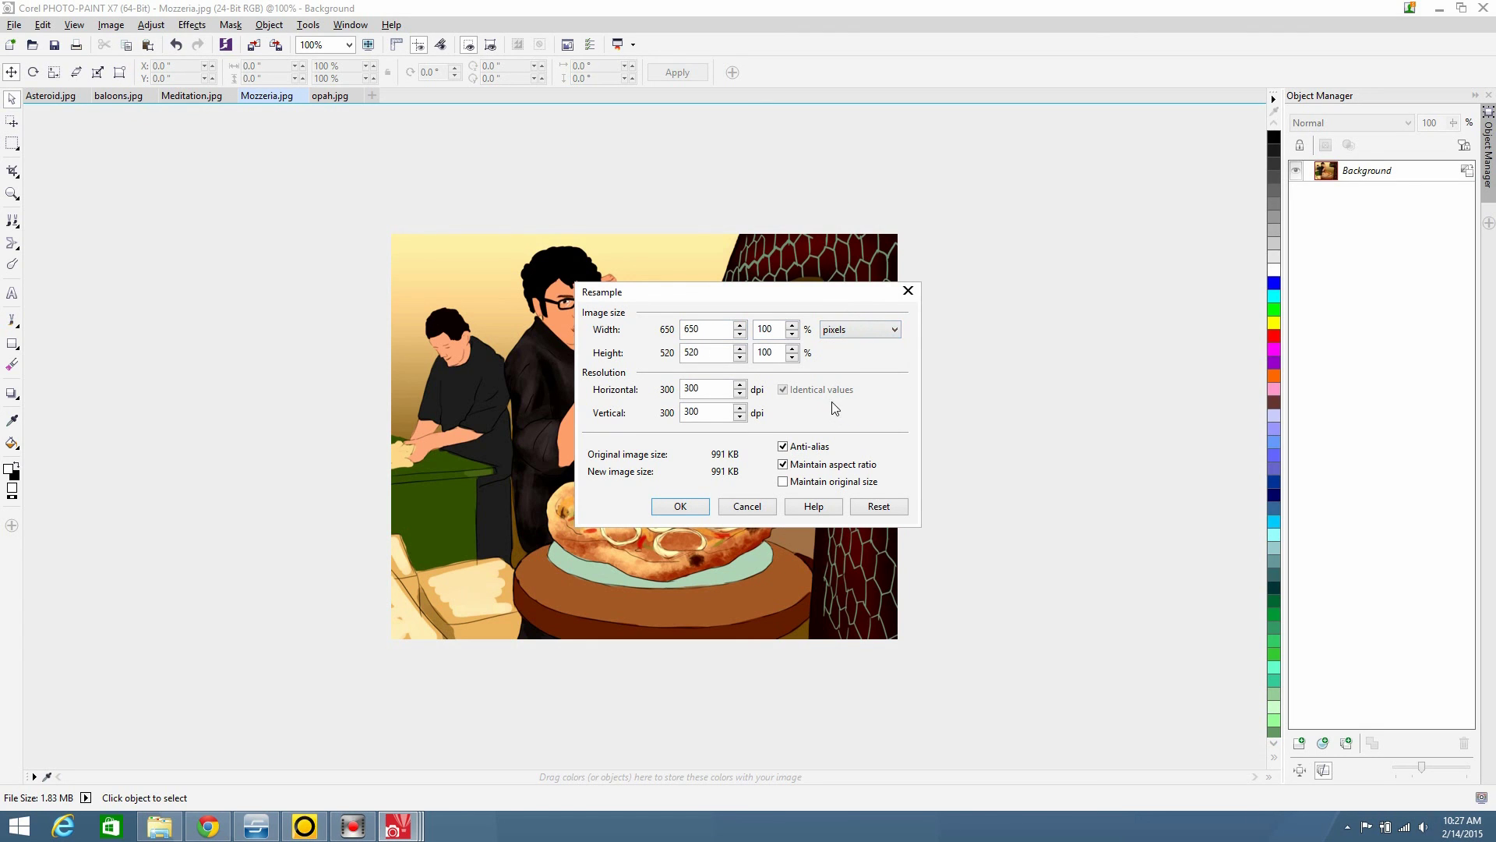
left_click(753, 508)
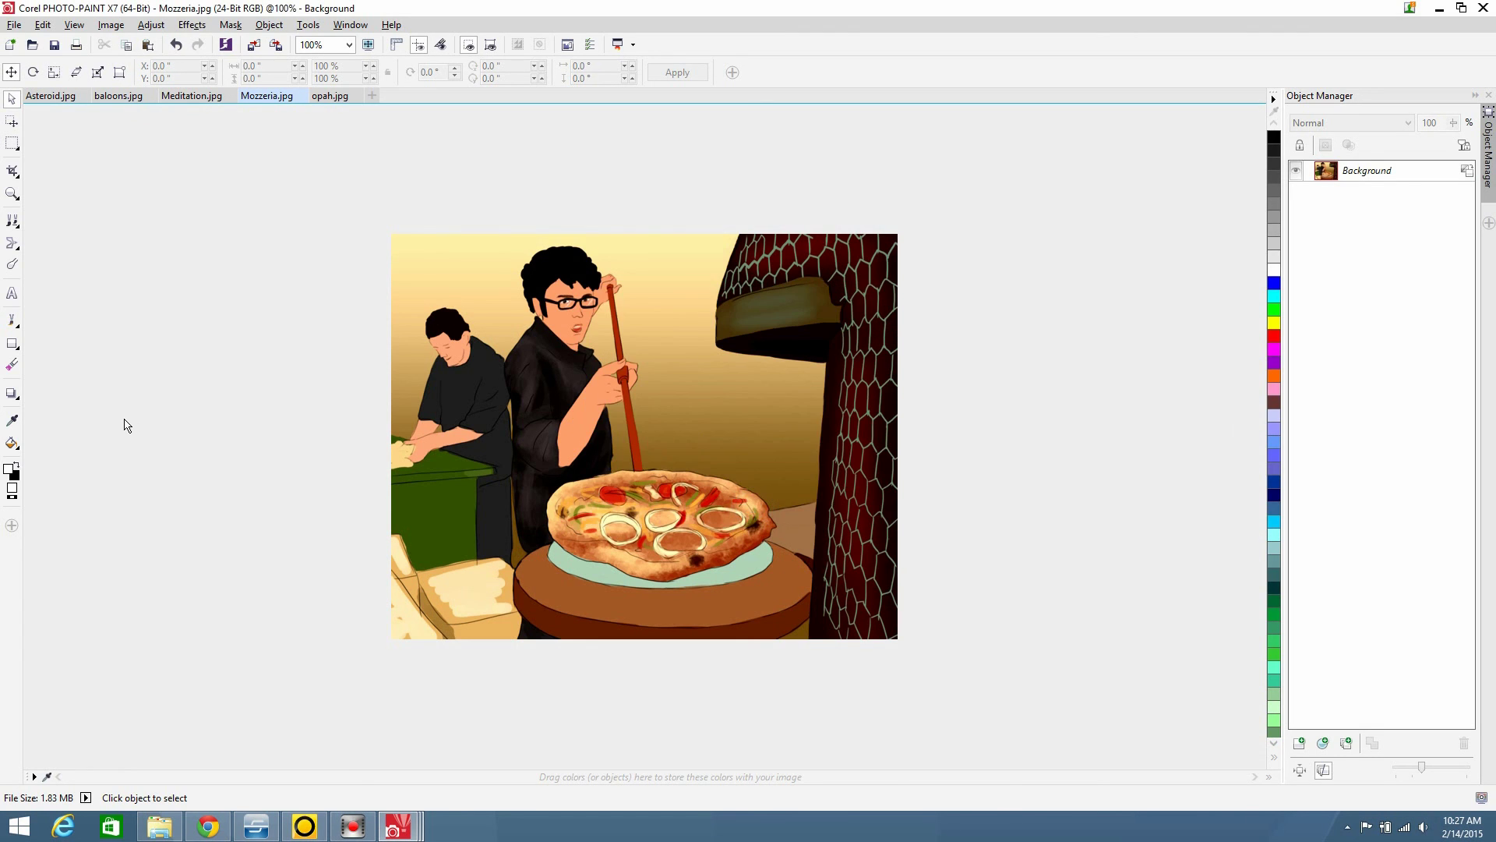
key("ctrl+z")
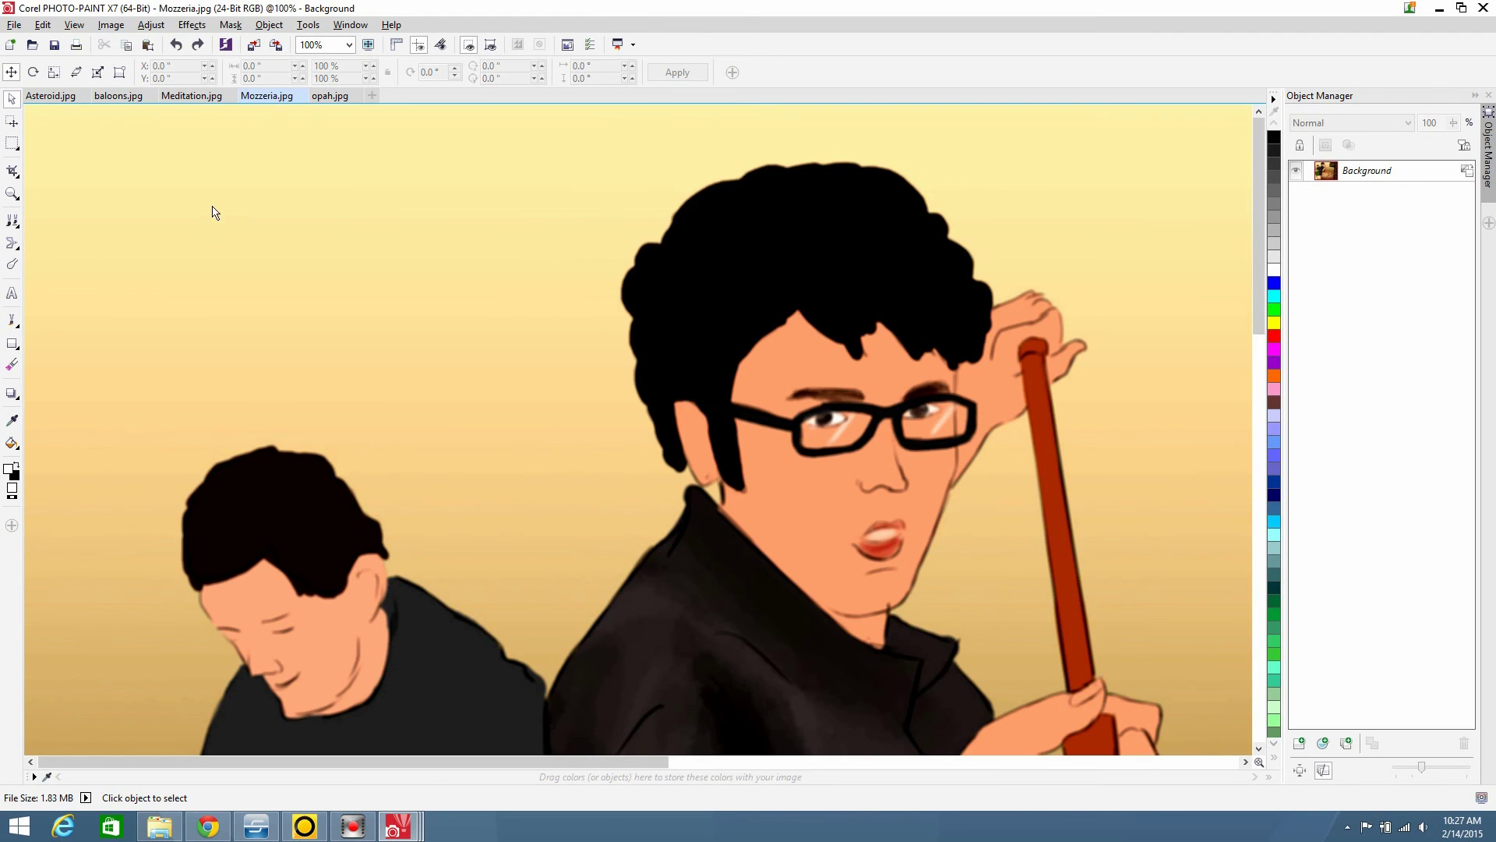
scroll(216, 216, "down", 3)
Enlarge the Mozzeria canvas to 3200×2600 pixels with a black border
left_click(111, 24)
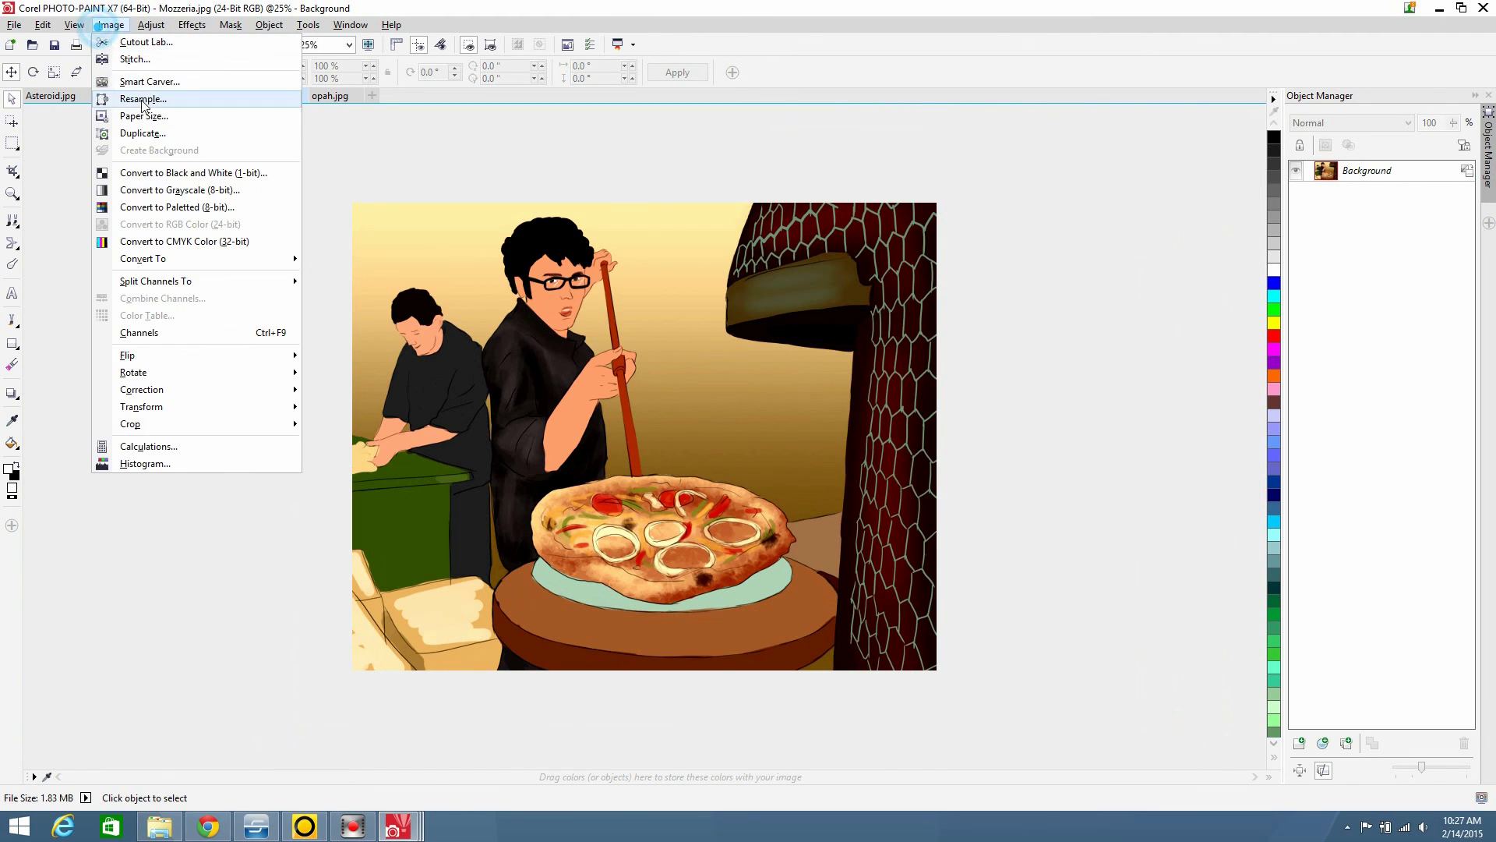
left_click(148, 114)
left_click(384, 432)
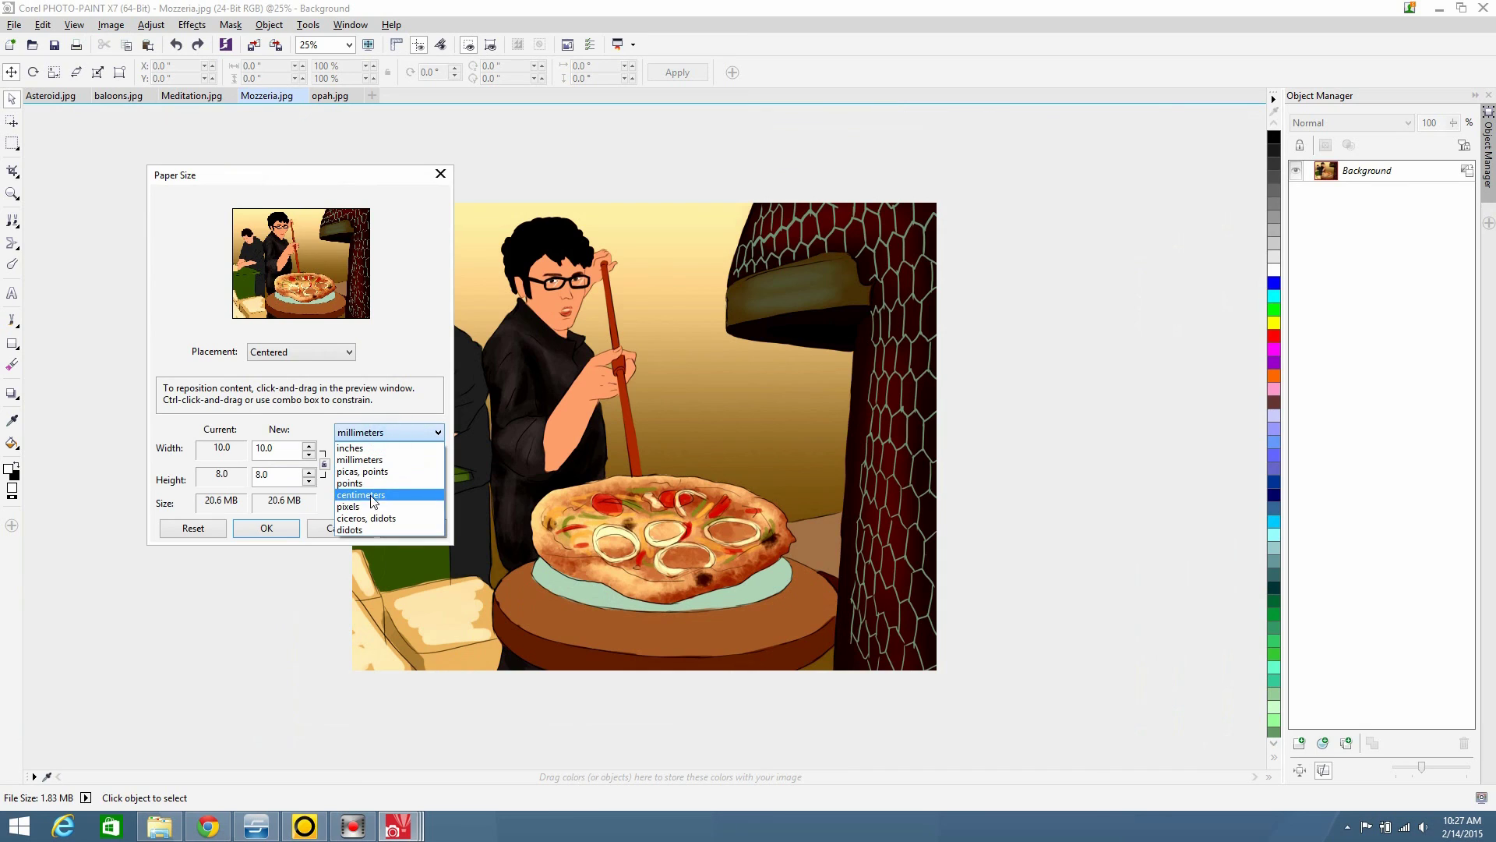
left_click(365, 503)
left_click(279, 448)
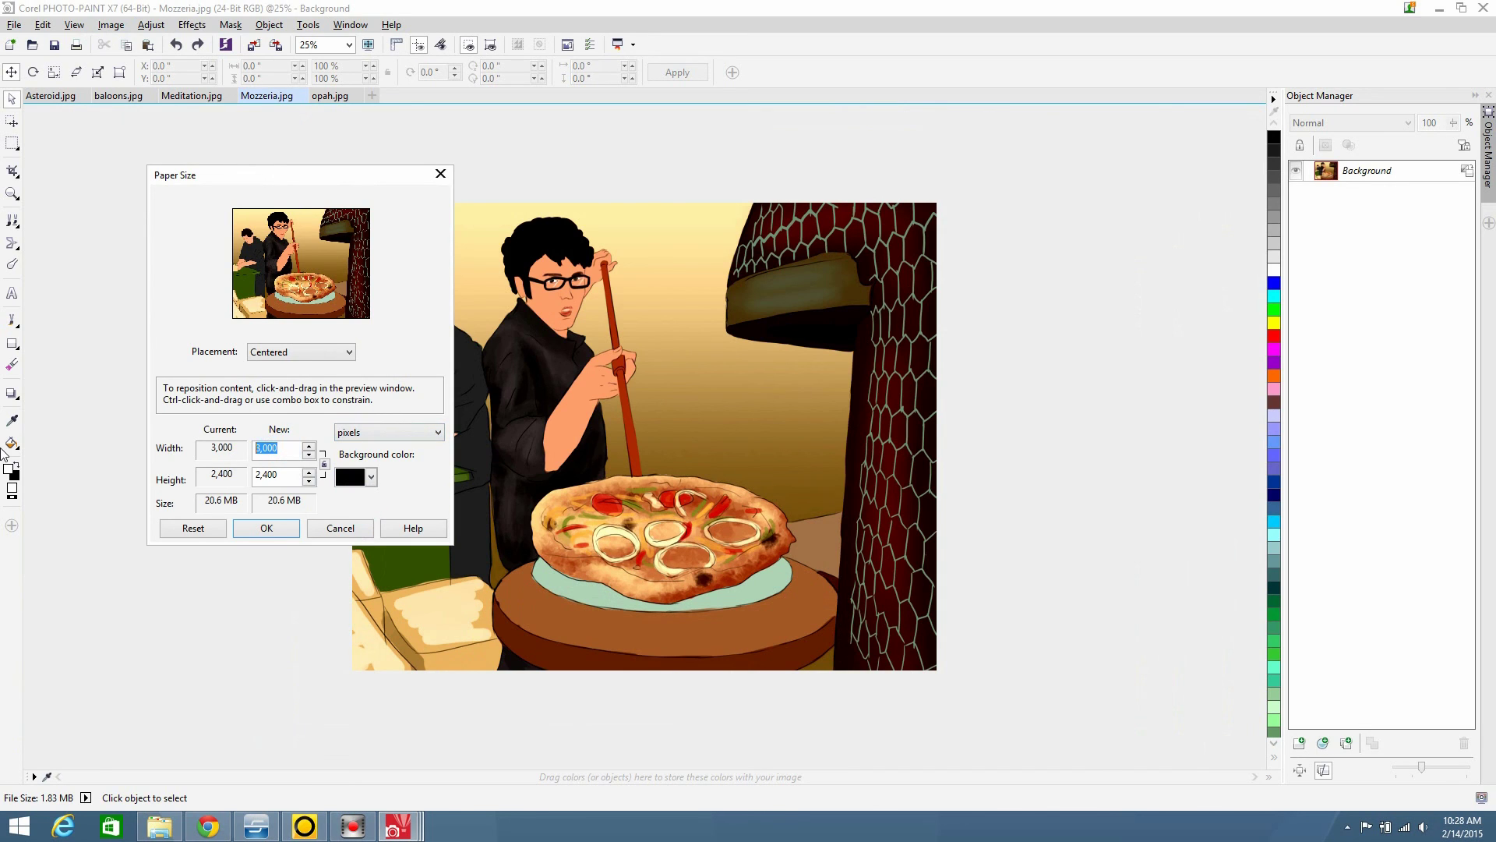
type("3200")
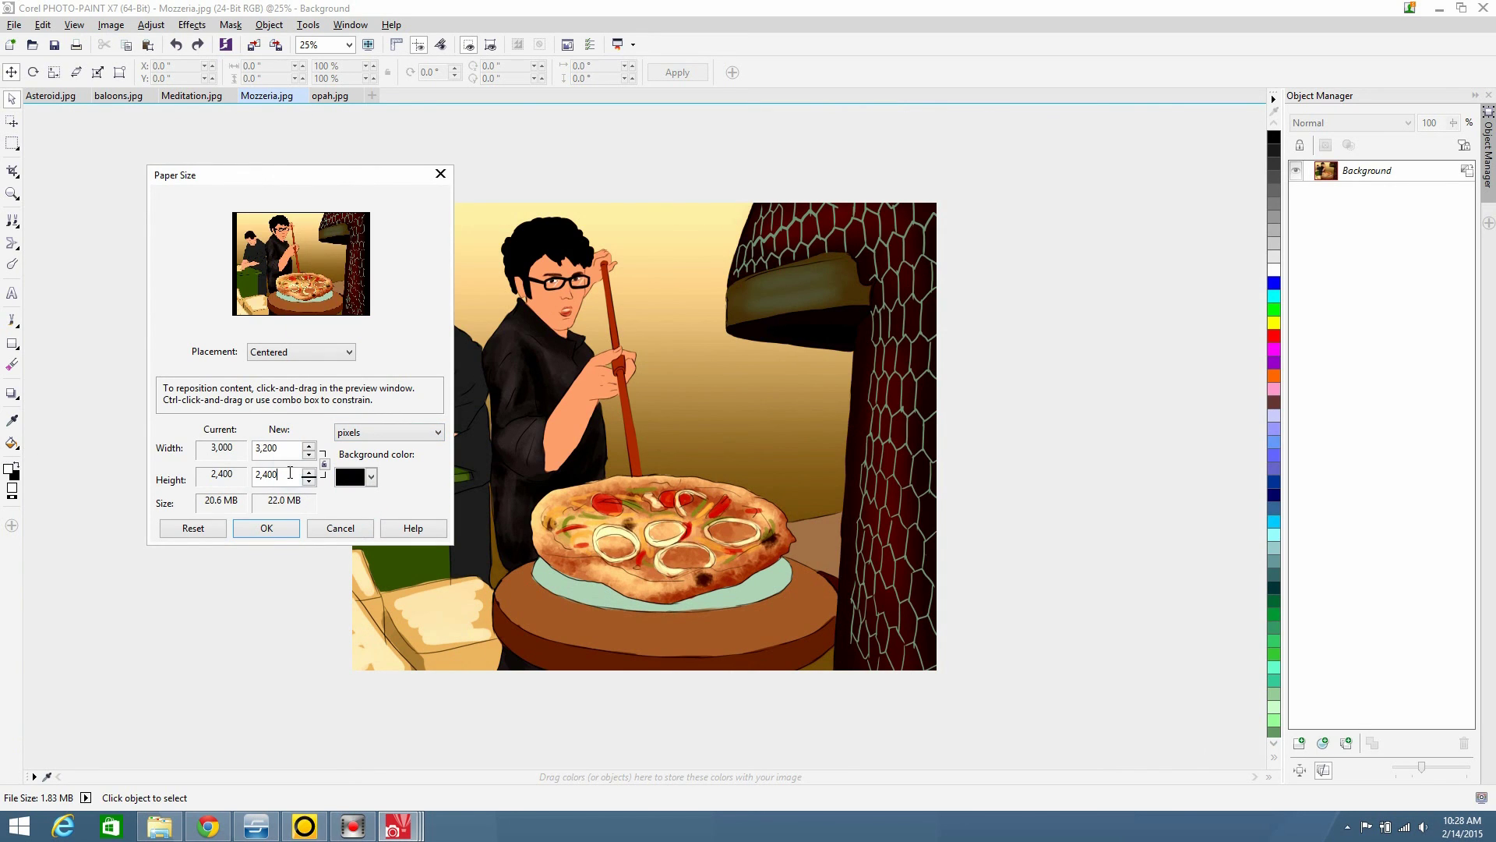
left_click_drag(290, 472, 190, 479)
type("2600")
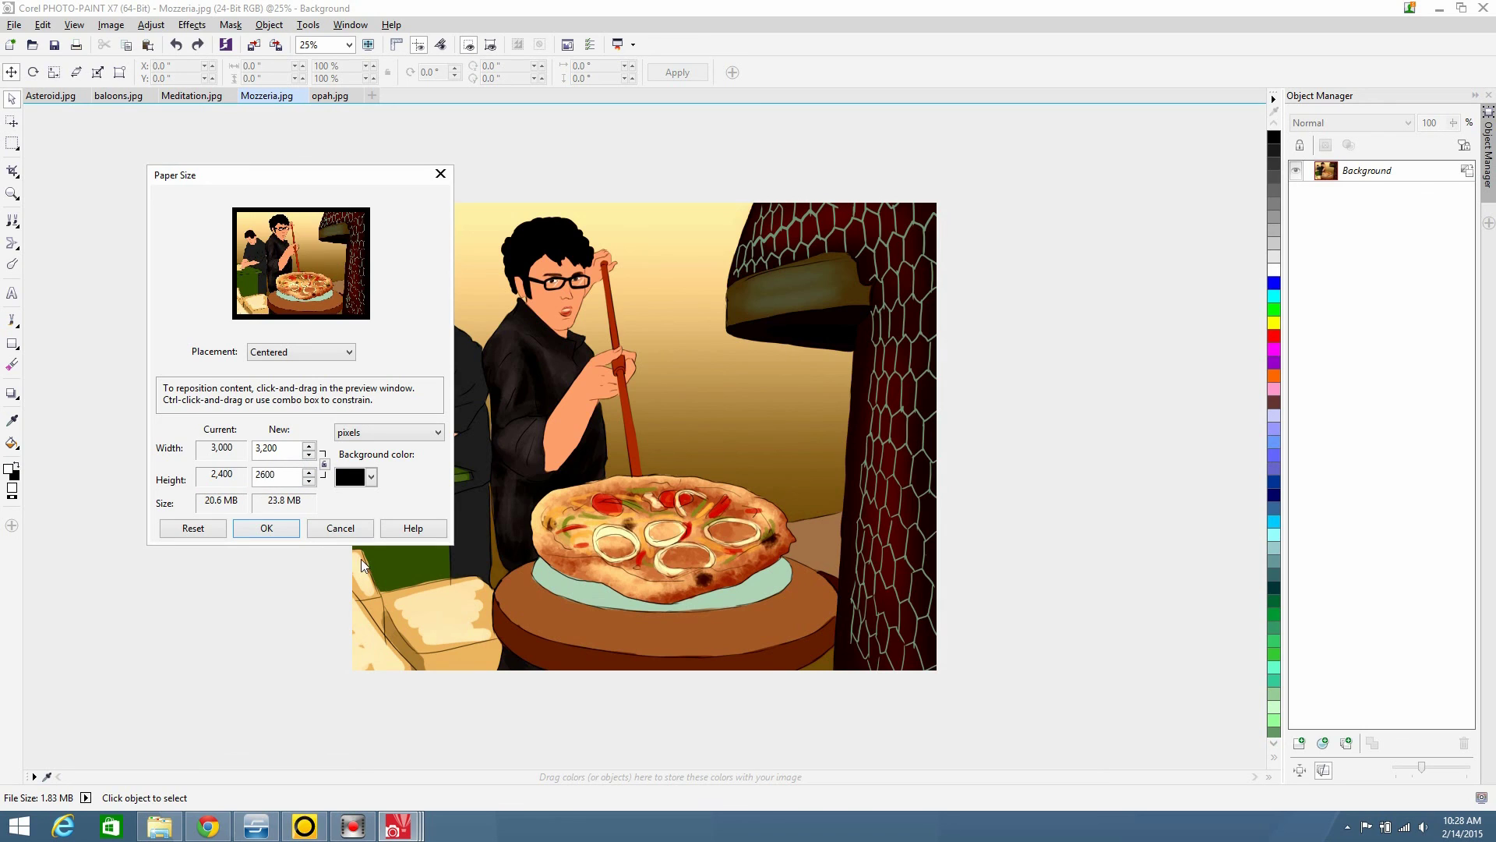
left_click(257, 530)
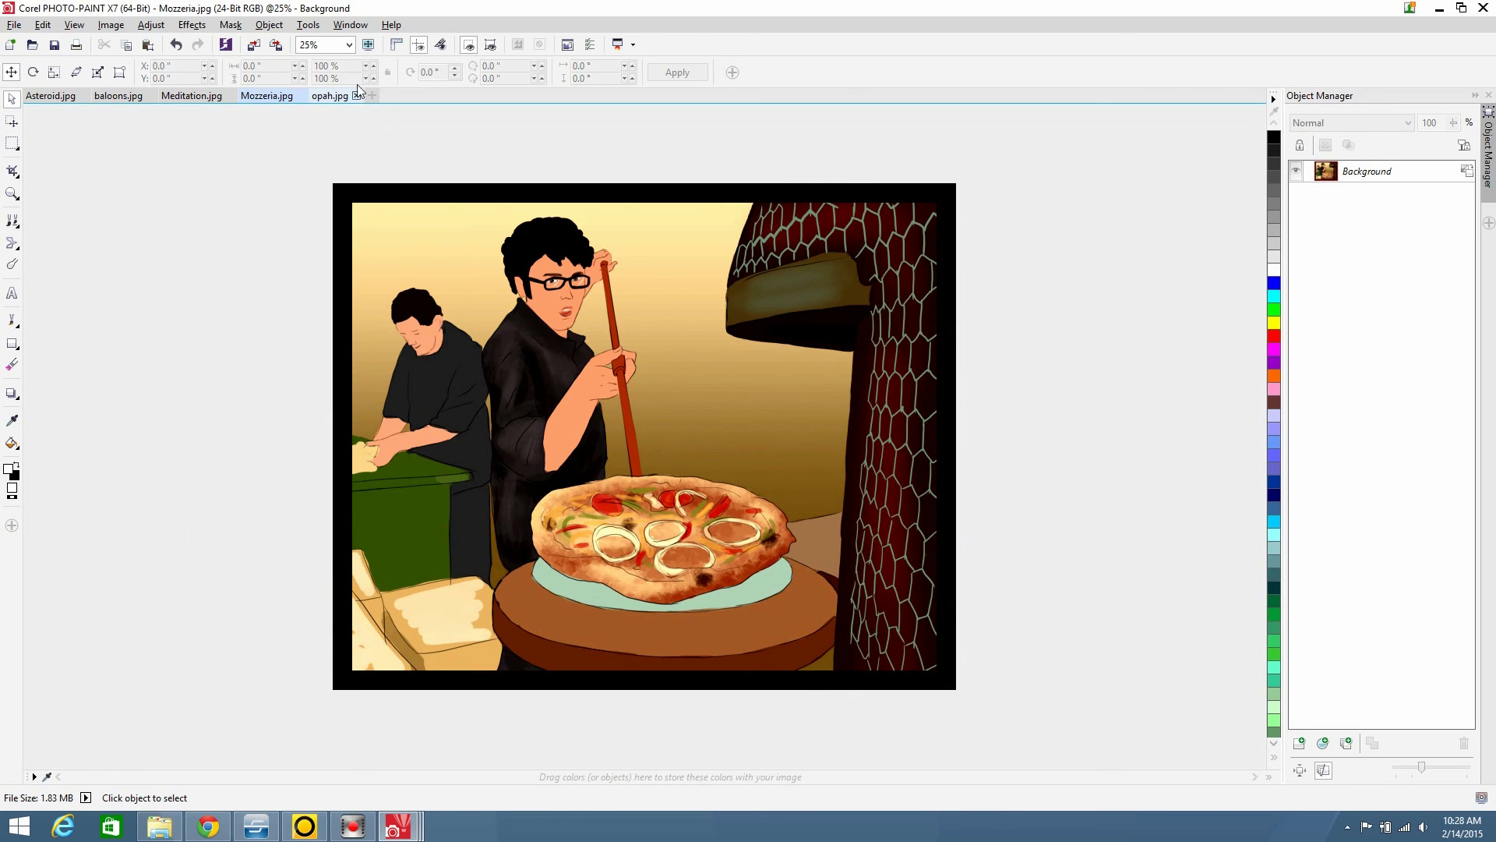
Resample the bordered Mozzeria image to 650 pixels wide, then bring up opah.jpg
left_click(110, 25)
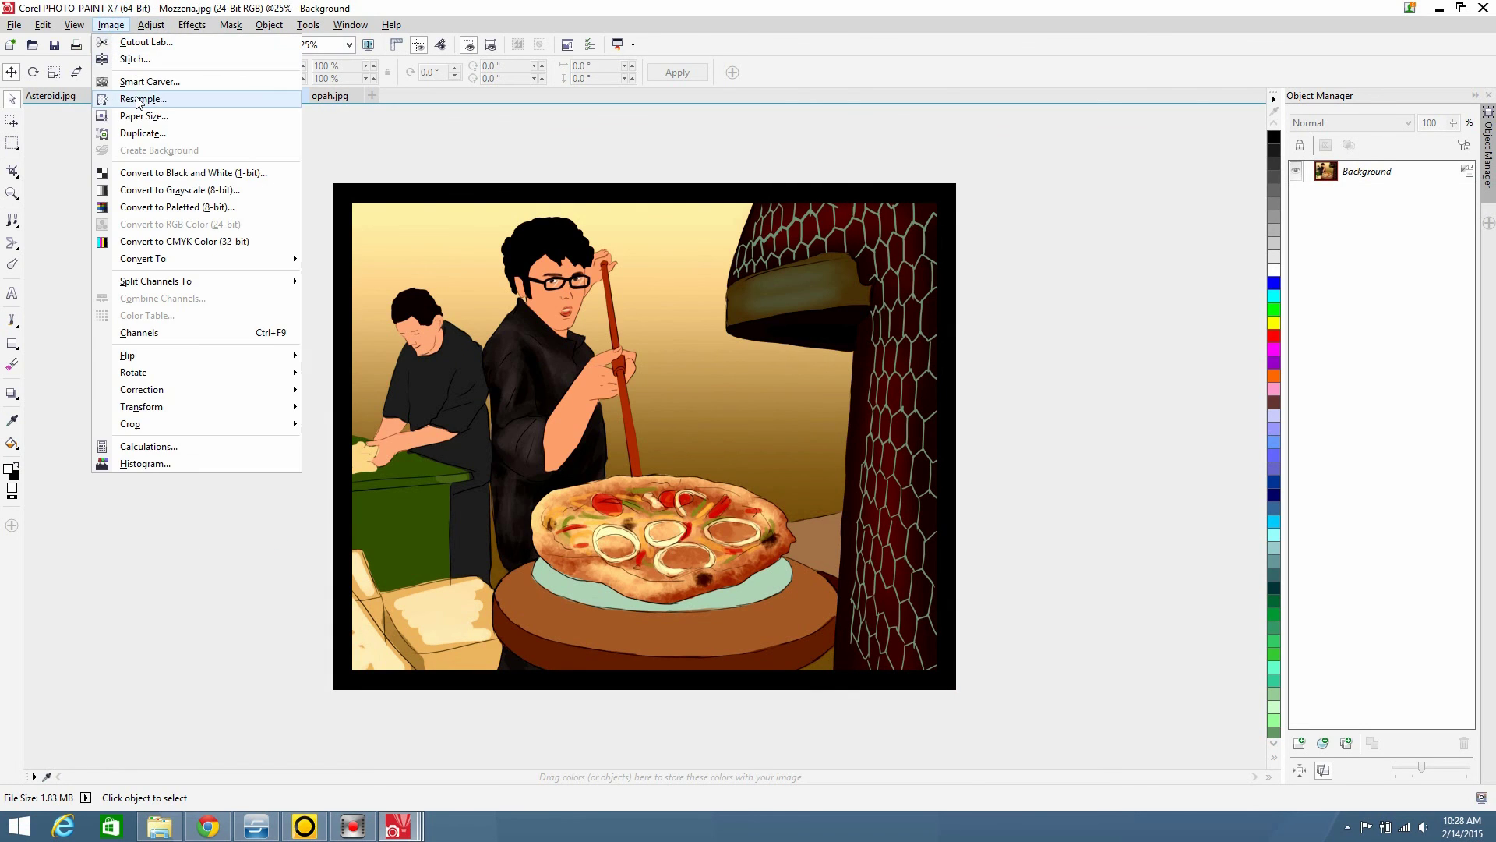
left_click(139, 101)
left_click(857, 329)
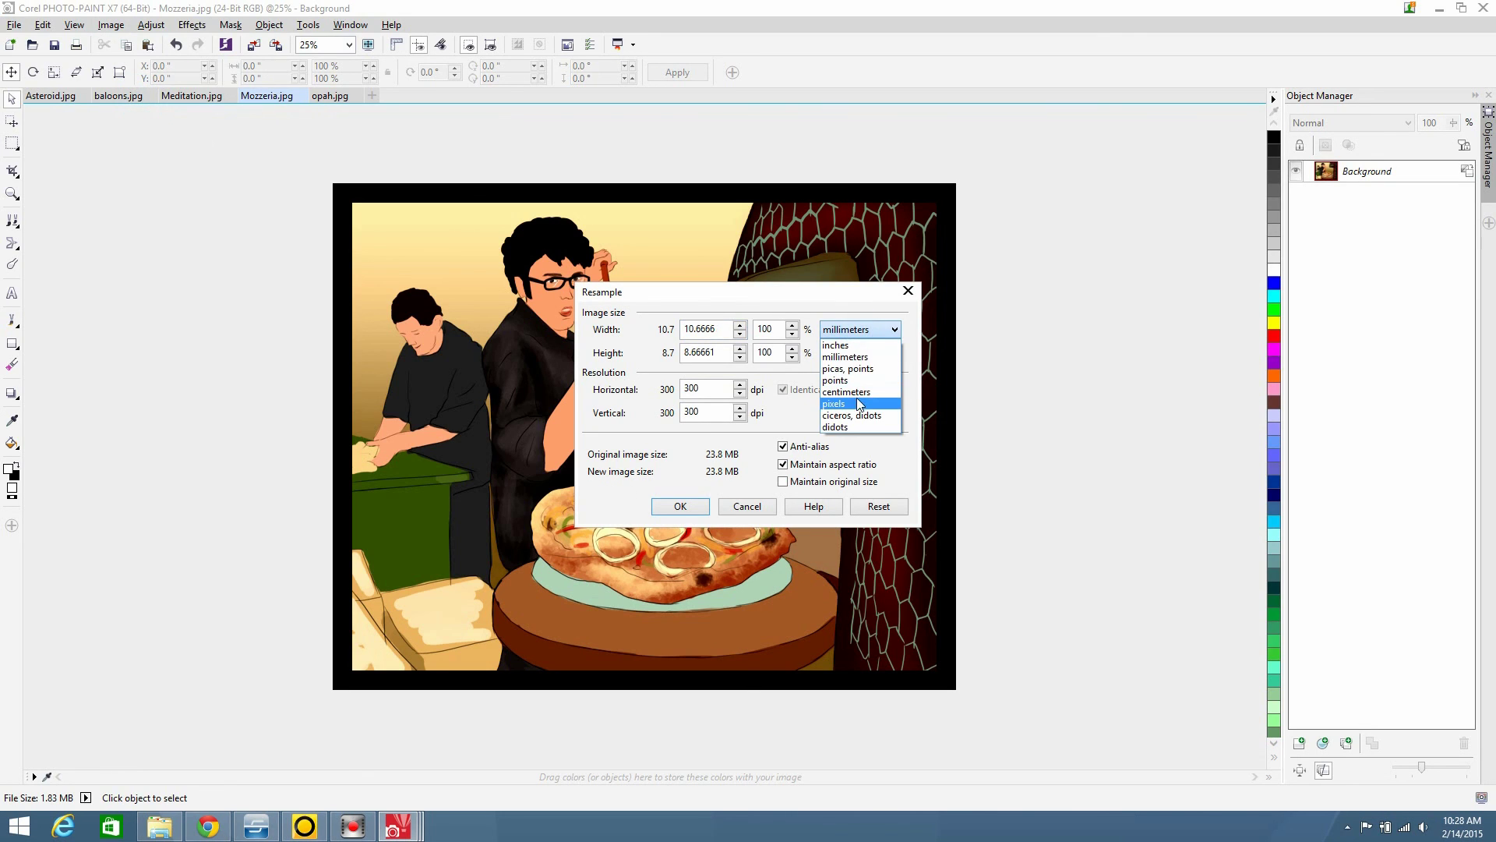
left_click(854, 398)
double_click(730, 326)
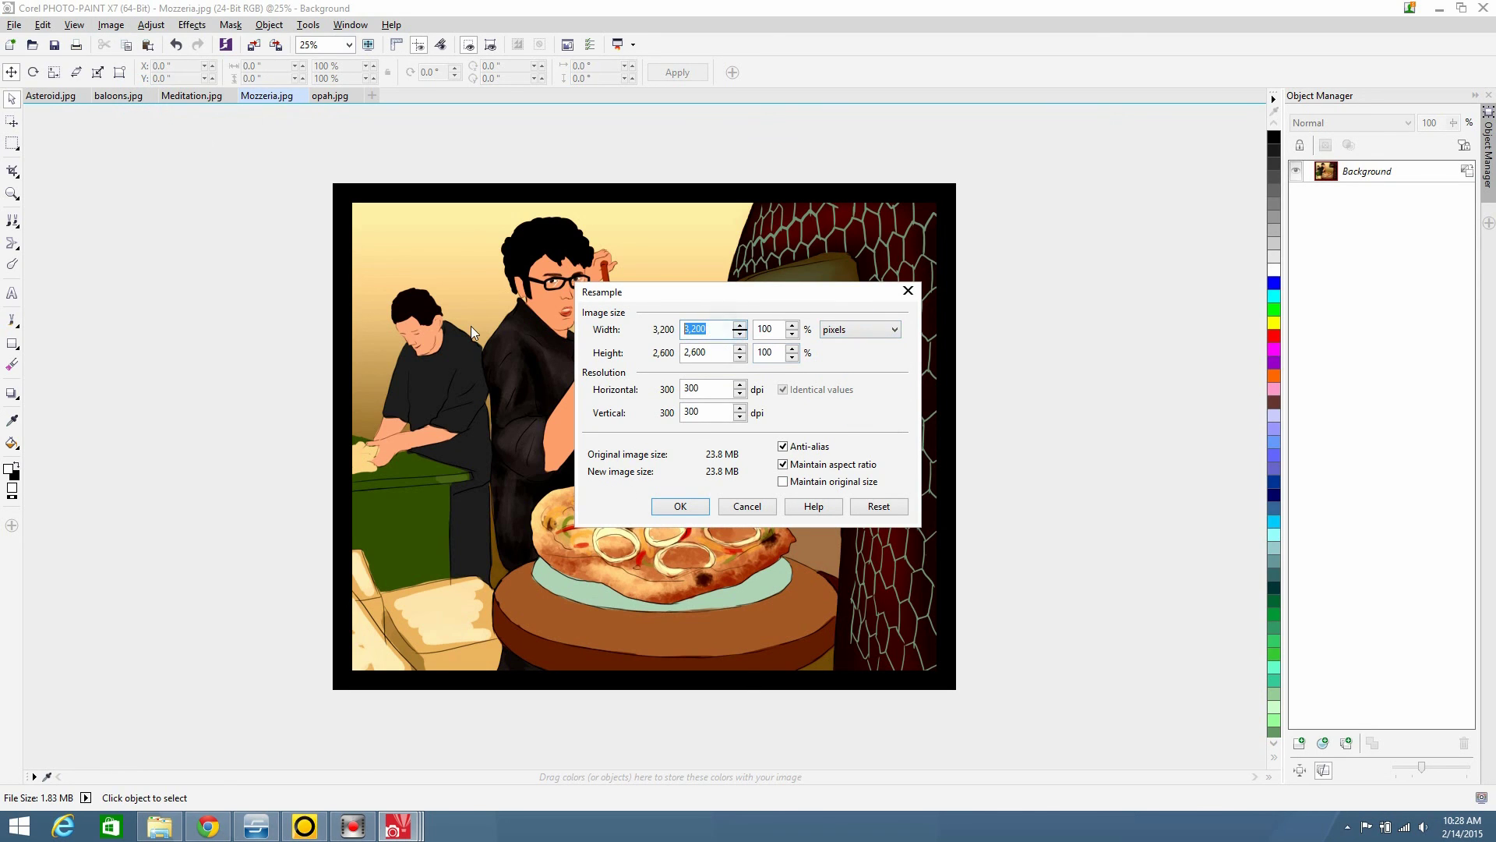
type("650")
left_click(681, 506)
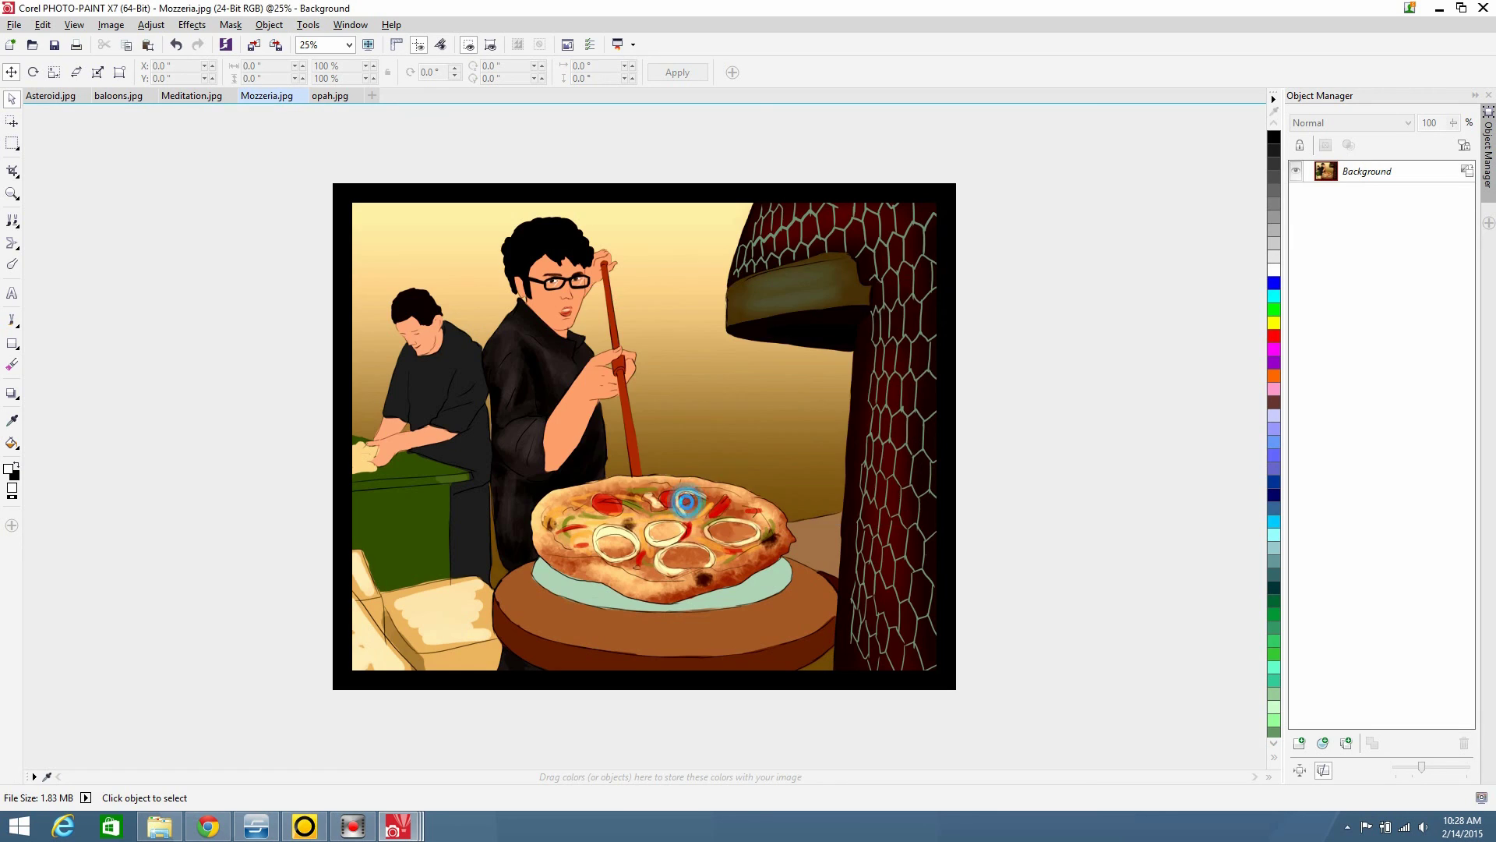
scroll(347, 358, "up", 1)
scroll(348, 360, "up", 2)
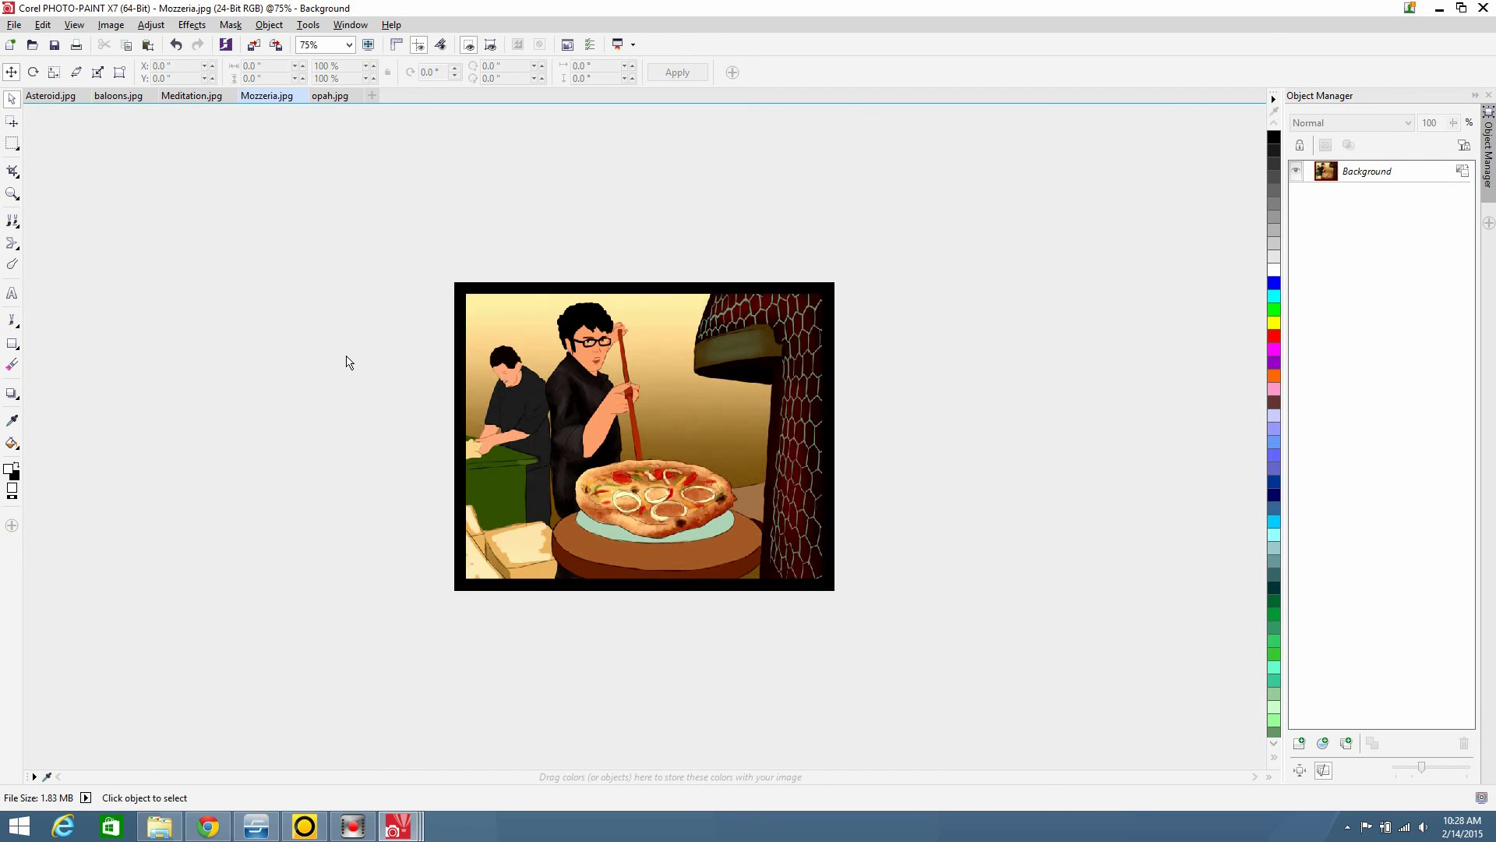
left_click(329, 96)
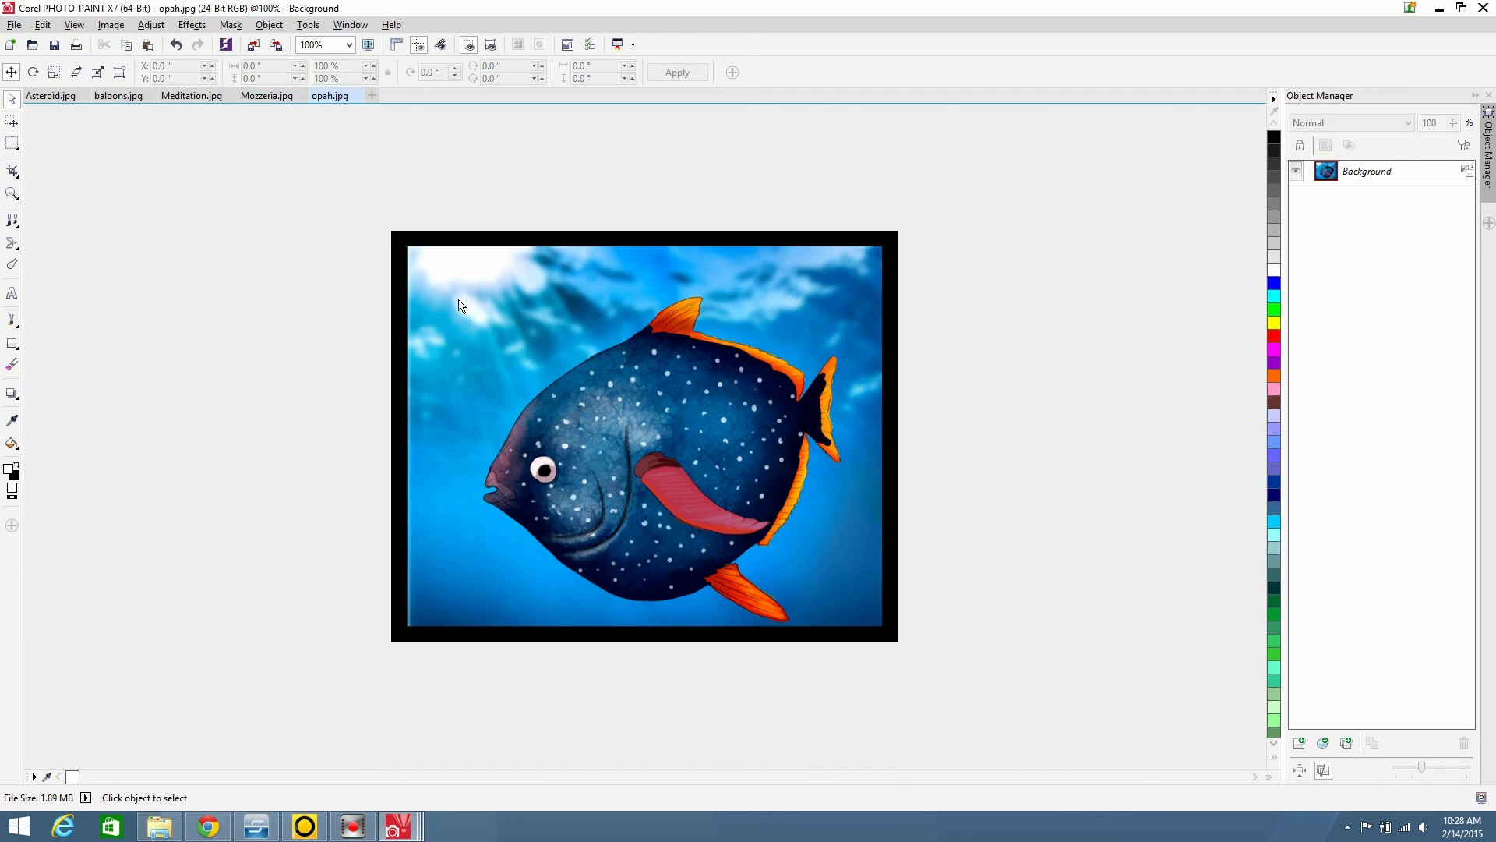